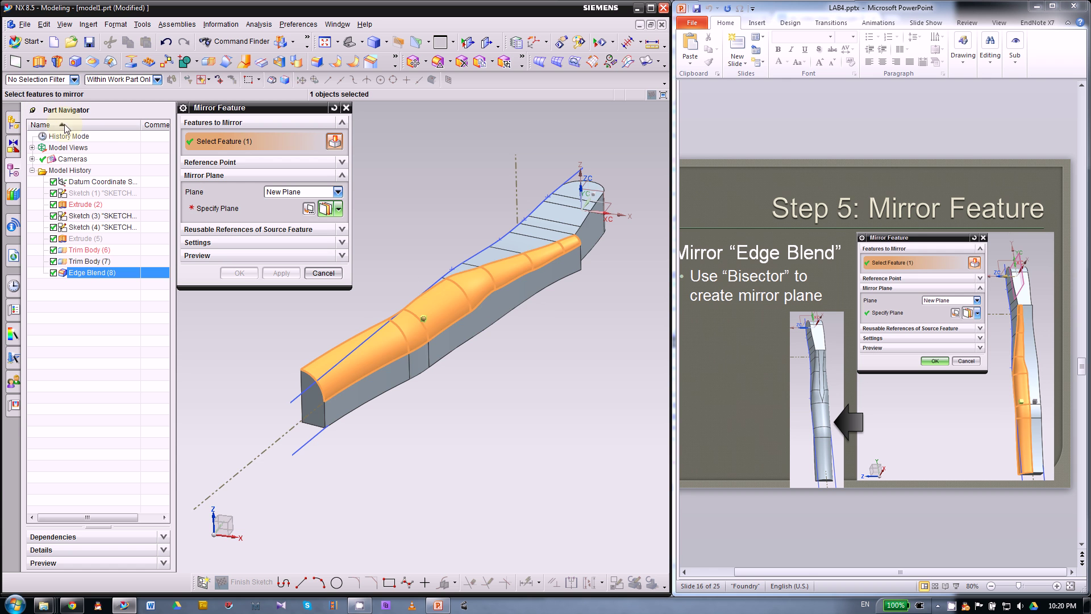
- Begin specifying a new plane as the mirror plane for the selected edge blend feature
{"action": "middle_click_drag", "start_coordinate": [539, 383], "coordinate": [521, 385]}
{"action": "scroll", "coordinate": [521, 385], "scroll_direction": "up", "scroll_amount": 2}
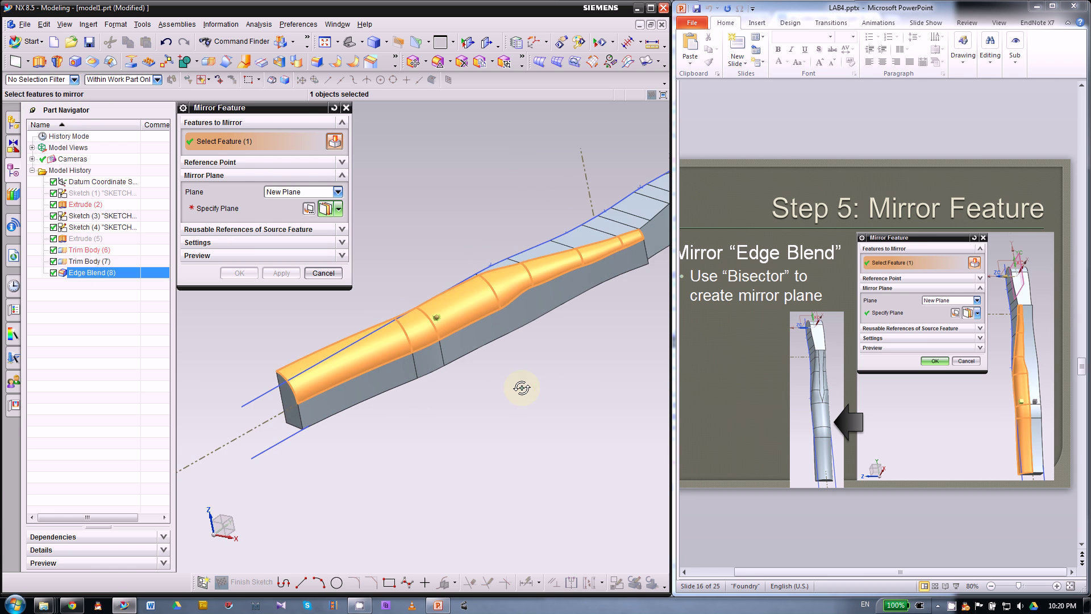
{"action": "left_click", "coordinate": [211, 208]}
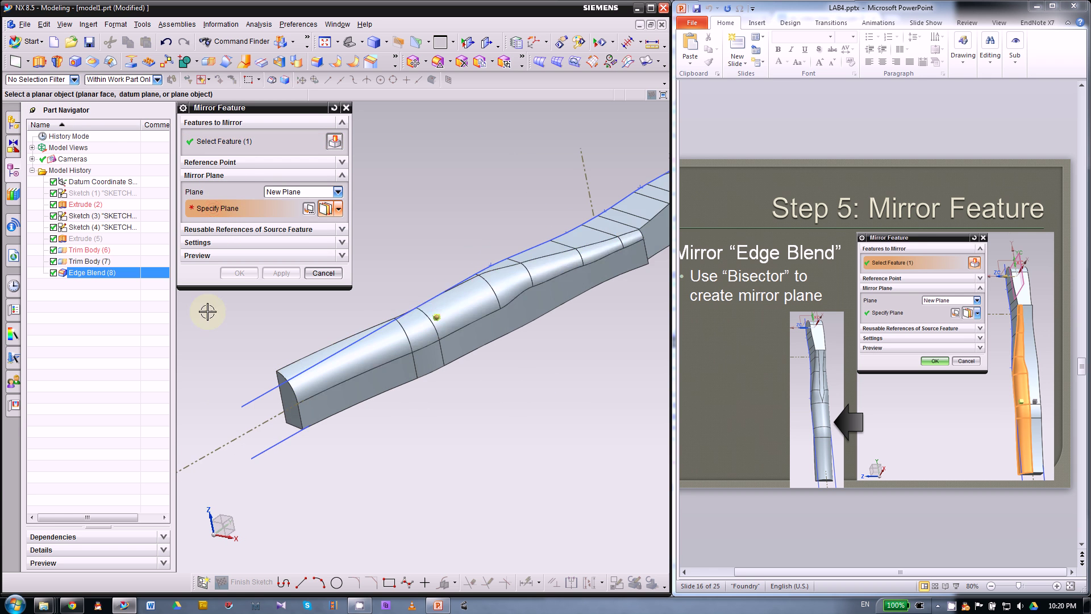
{"action": "scroll", "coordinate": [211, 382], "scroll_direction": "down", "scroll_amount": 2}
{"action": "scroll", "coordinate": [287, 341], "scroll_direction": "up", "scroll_amount": 1}
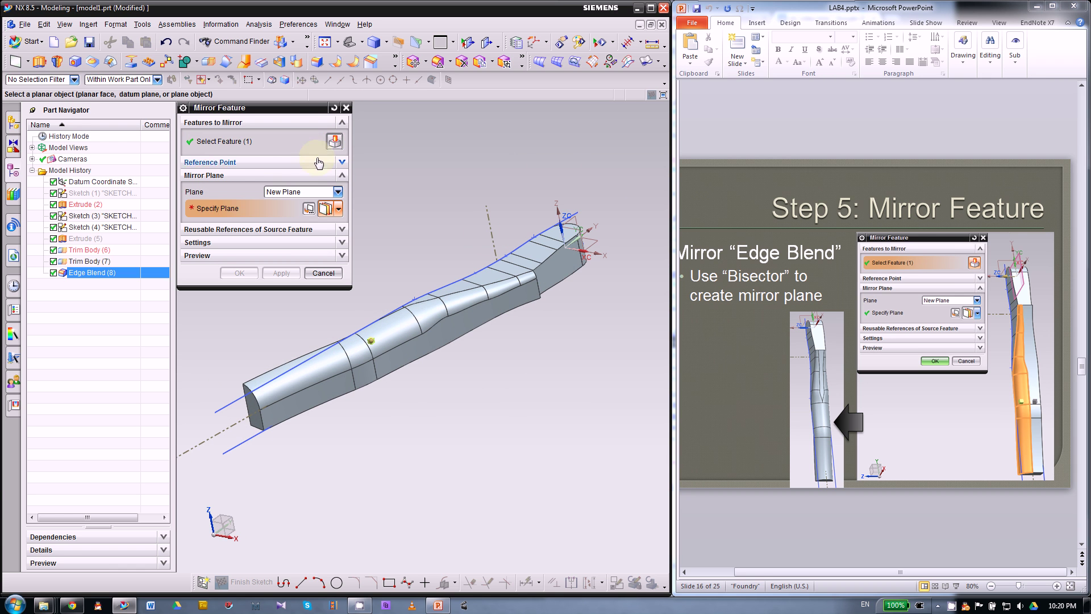
{"action": "left_click", "coordinate": [290, 193]}
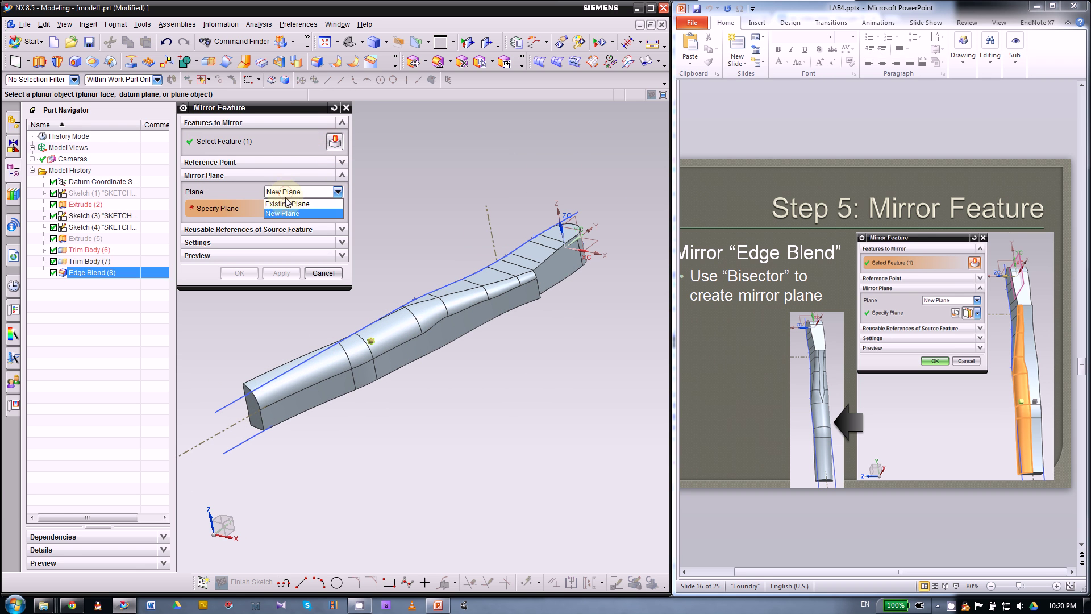
{"action": "left_click", "coordinate": [287, 203]}
{"action": "left_click", "coordinate": [290, 193]}
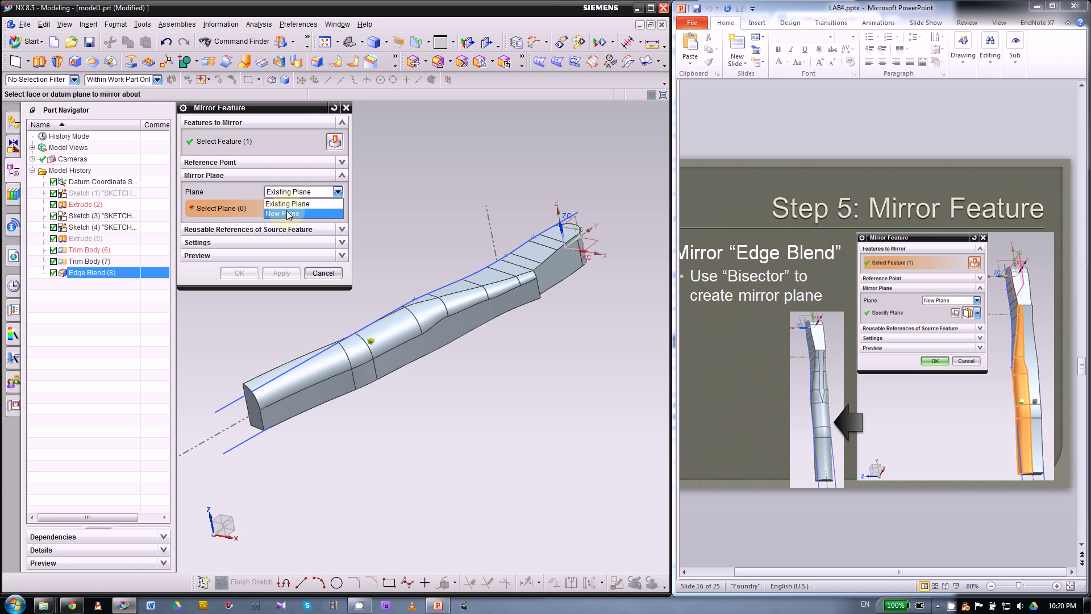
{"action": "left_click", "coordinate": [286, 214]}
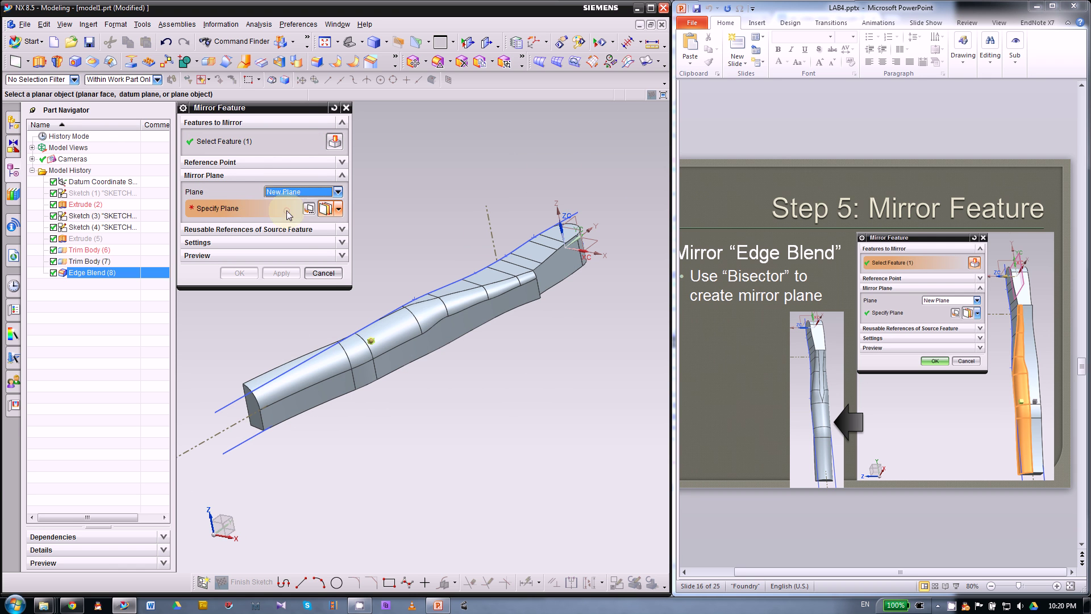
- Set the new mirror plane's construction method to Bisector
{"action": "scroll", "coordinate": [609, 170], "scroll_direction": "down", "scroll_amount": 3}
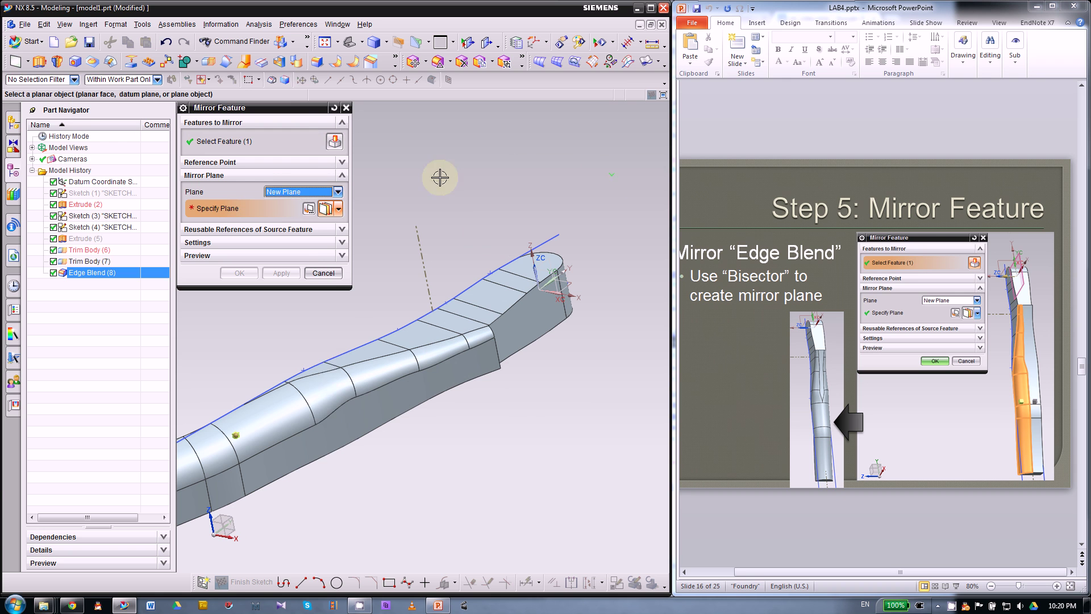
{"action": "left_click", "coordinate": [339, 209]}
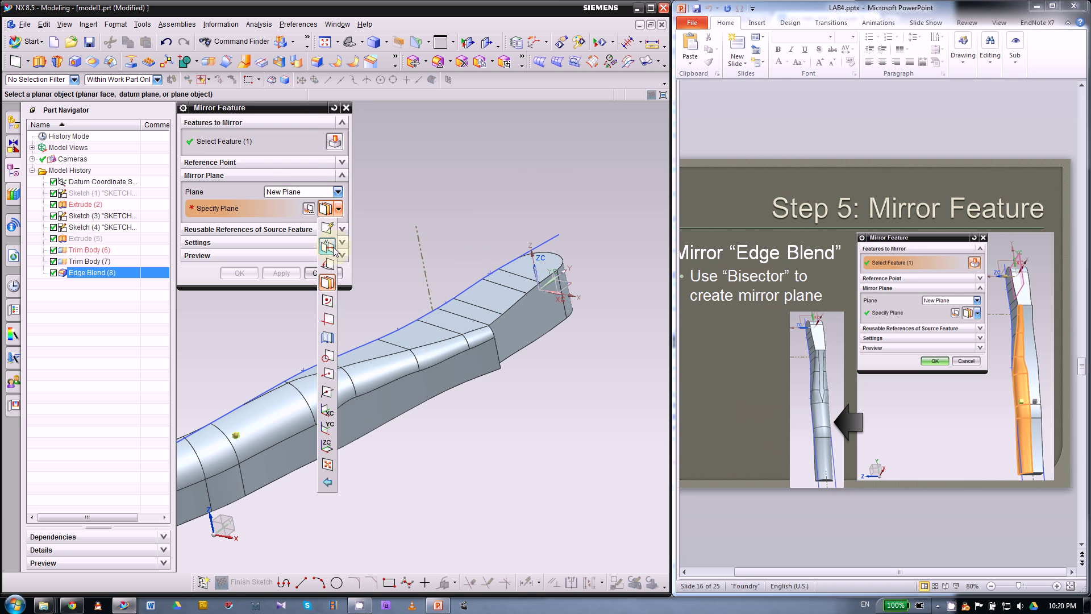
{"action": "left_click", "coordinate": [328, 283]}
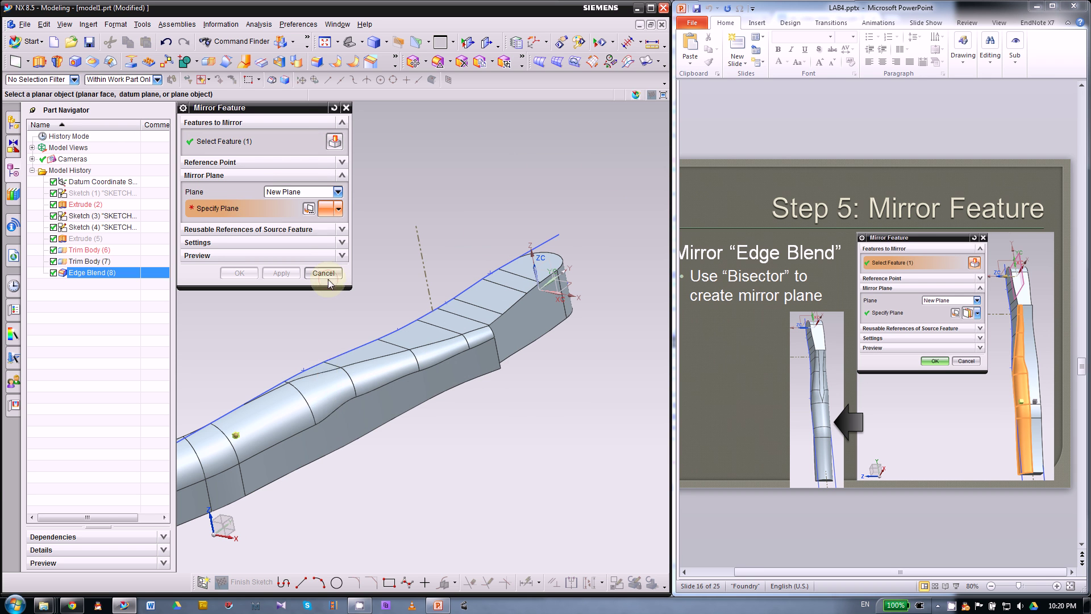
- Define the bisector mirror plane from the upper and lower planar faces at the part's rounded end
{"action": "mouse_move", "coordinate": [565, 398]}
{"action": "middle_mouse_down"}
{"action": "mouse_move", "coordinate": [377, 394]}
{"action": "mouse_move", "coordinate": [528, 421]}
{"action": "mouse_move", "coordinate": [565, 398]}
{"action": "mouse_move", "coordinate": [551, 411]}
{"action": "middle_mouse_up"}
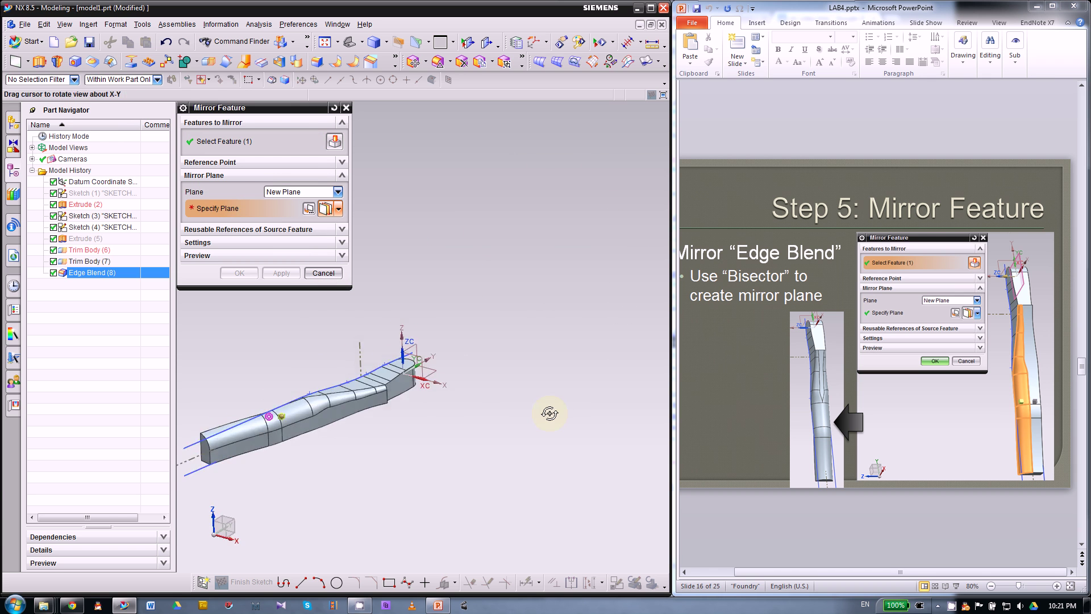
{"action": "scroll", "coordinate": [392, 338], "scroll_direction": "up", "scroll_amount": 5}
{"action": "scroll", "coordinate": [352, 314], "scroll_direction": "up", "scroll_amount": 1}
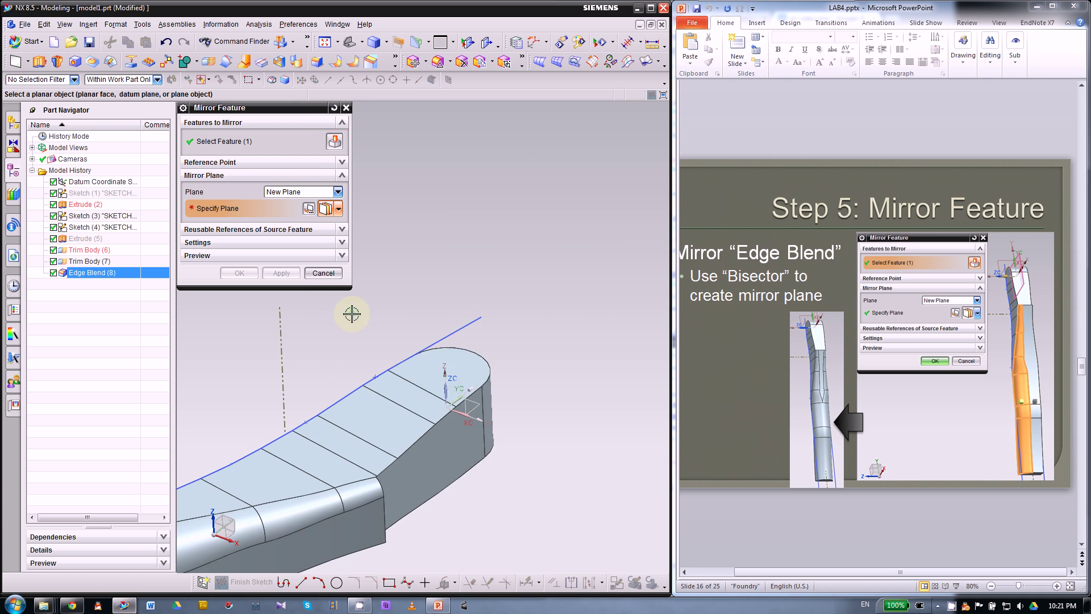
{"action": "left_click", "coordinate": [458, 358]}
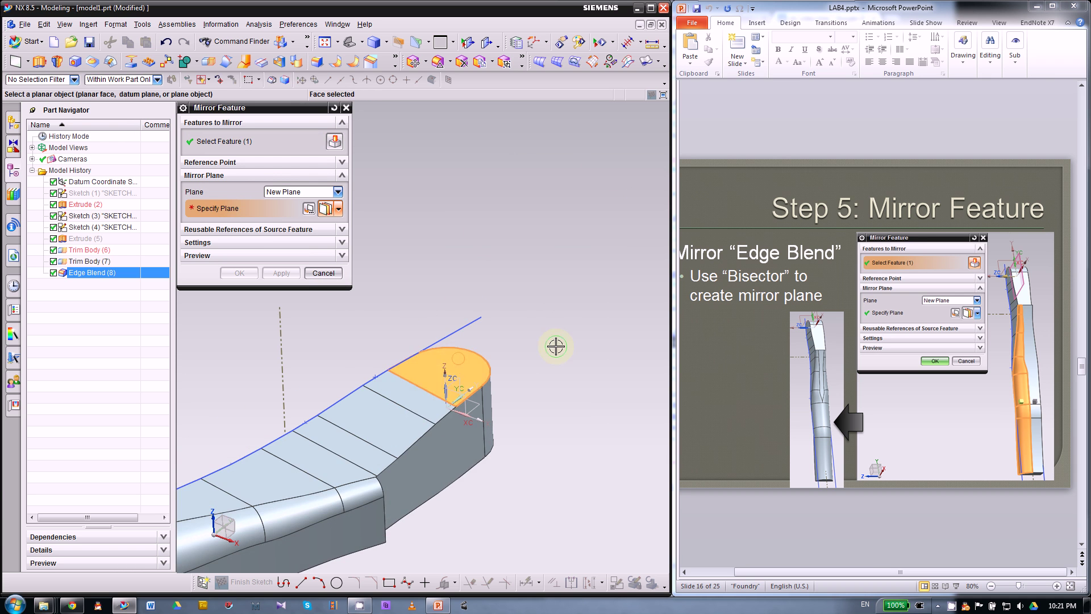
{"action": "middle_click_drag", "start_coordinate": [556, 345], "coordinate": [546, 283]}
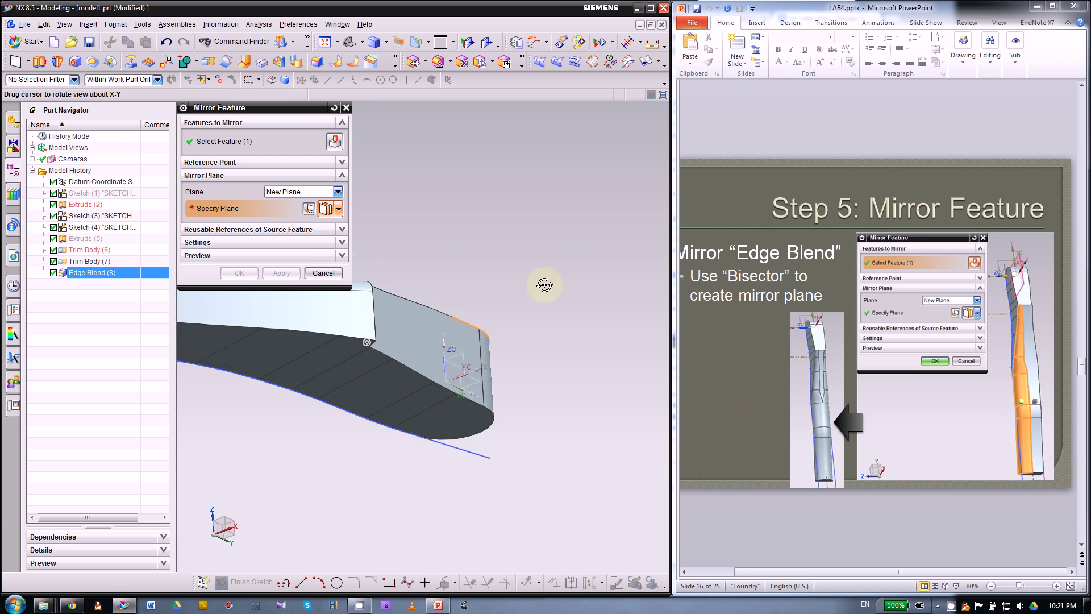
{"action": "left_click", "coordinate": [457, 419]}
{"action": "middle_click_drag", "start_coordinate": [526, 402], "coordinate": [548, 207]}
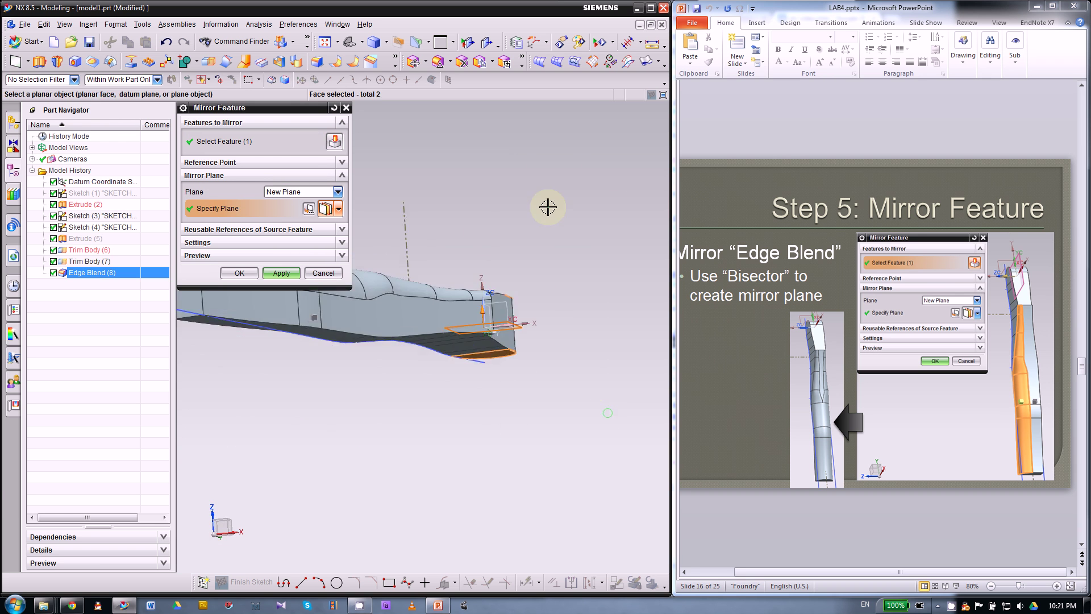
- Apply the mirror of the edge blend across the bisector plane and close the Mirror Feature command
{"action": "mouse_move", "coordinate": [387, 390]}
{"action": "middle_mouse_down"}
{"action": "mouse_move", "coordinate": [392, 407]}
{"action": "mouse_move", "coordinate": [366, 417]}
{"action": "mouse_move", "coordinate": [349, 396]}
{"action": "mouse_move", "coordinate": [346, 449]}
{"action": "mouse_move", "coordinate": [373, 373]}
{"action": "middle_mouse_up"}
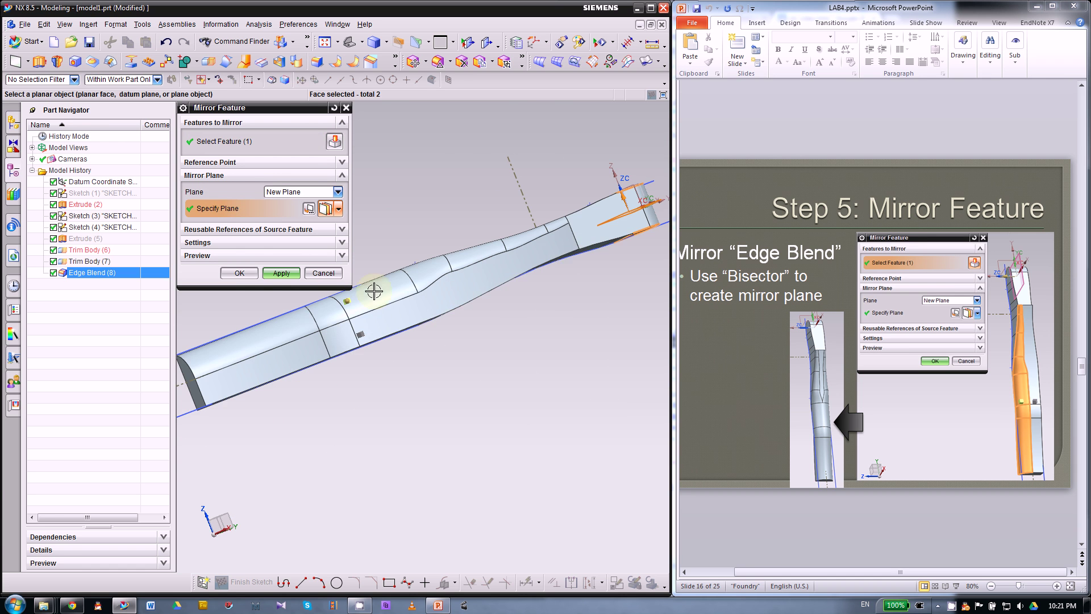
{"action": "left_click", "coordinate": [279, 273]}
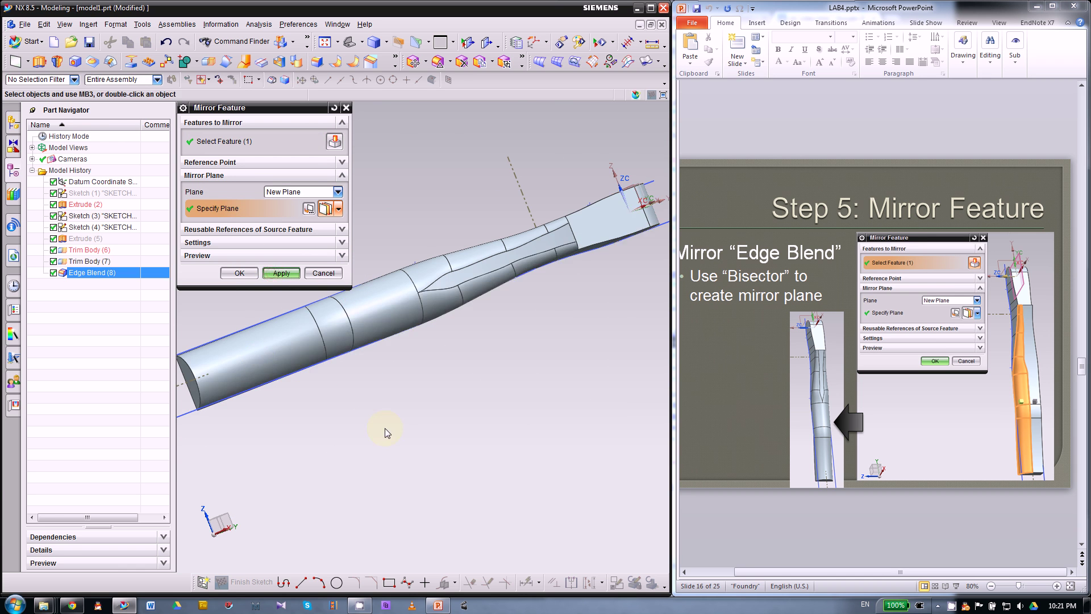
{"action": "middle_click_drag", "start_coordinate": [385, 433], "coordinate": [464, 340]}
{"action": "key", "text": "Escape"}
- Switch to PowerPoint, bring up the slide "Step 6: Shell & Edge Blend" and examine its instructions alongside the model
{"action": "left_click", "coordinate": [720, 361]}
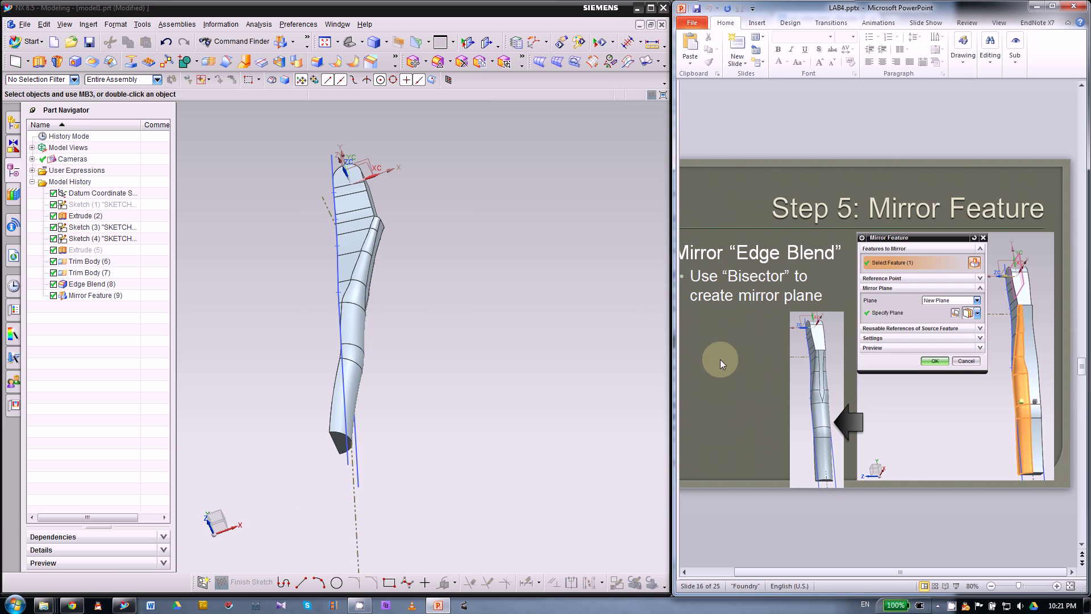
{"action": "scroll", "coordinate": [721, 359], "scroll_direction": "down", "scroll_amount": 2}
{"action": "scroll", "coordinate": [720, 359], "scroll_direction": "up", "scroll_amount": 1}
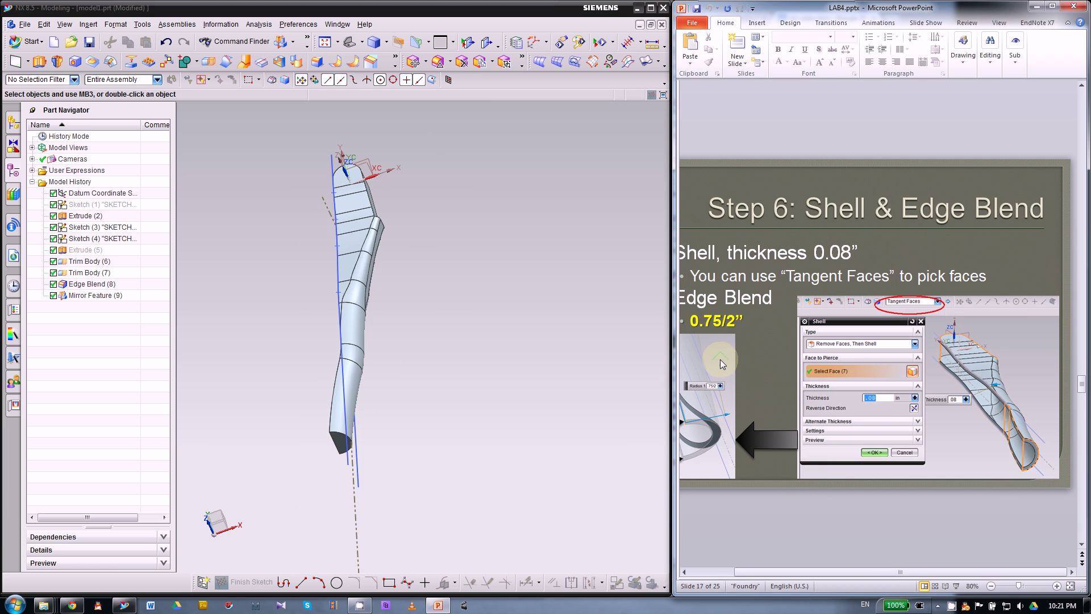
{"action": "middle_click_drag", "start_coordinate": [431, 370], "coordinate": [580, 368]}
{"action": "mouse_move", "coordinate": [398, 379]}
{"action": "middle_mouse_down"}
{"action": "mouse_move", "coordinate": [556, 360]}
{"action": "mouse_move", "coordinate": [332, 371]}
{"action": "mouse_move", "coordinate": [390, 397]}
{"action": "mouse_move", "coordinate": [391, 408]}
{"action": "middle_mouse_up"}
{"action": "scroll", "coordinate": [500, 236], "scroll_direction": "up", "scroll_amount": 2}
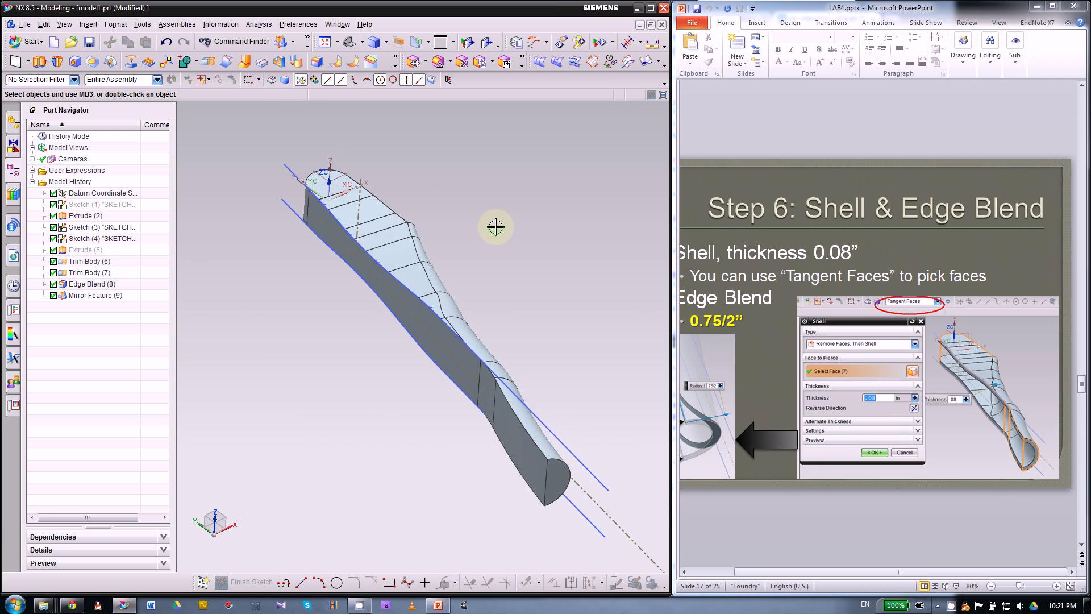
{"action": "mouse_move", "coordinate": [496, 227]}
{"action": "middle_mouse_down"}
{"action": "mouse_move", "coordinate": [538, 224]}
{"action": "mouse_move", "coordinate": [517, 227]}
{"action": "middle_mouse_up"}
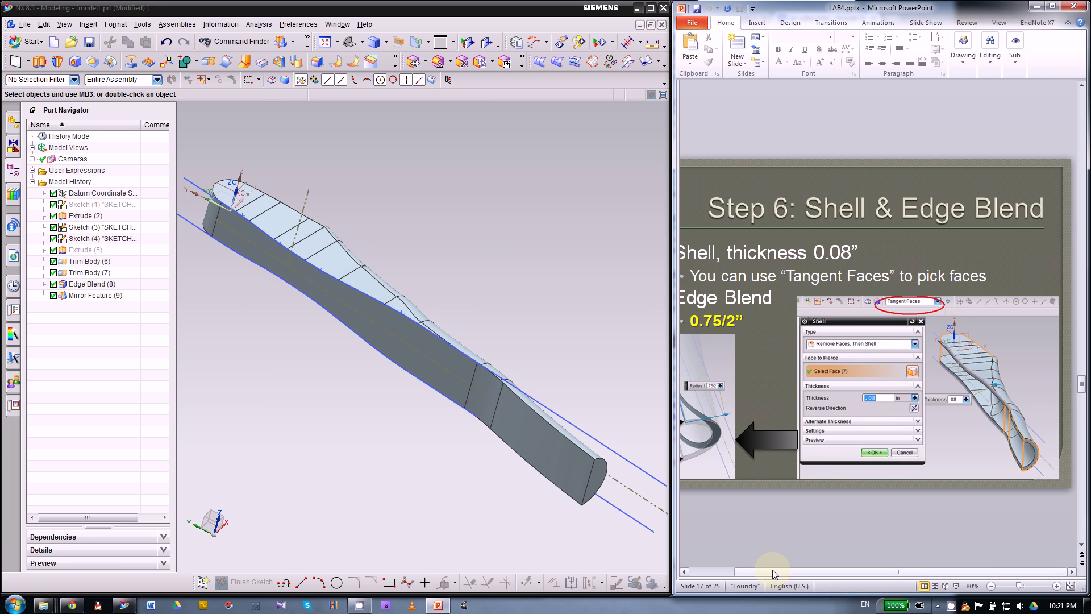
{"action": "left_click_drag", "start_coordinate": [773, 569], "coordinate": [732, 573]}
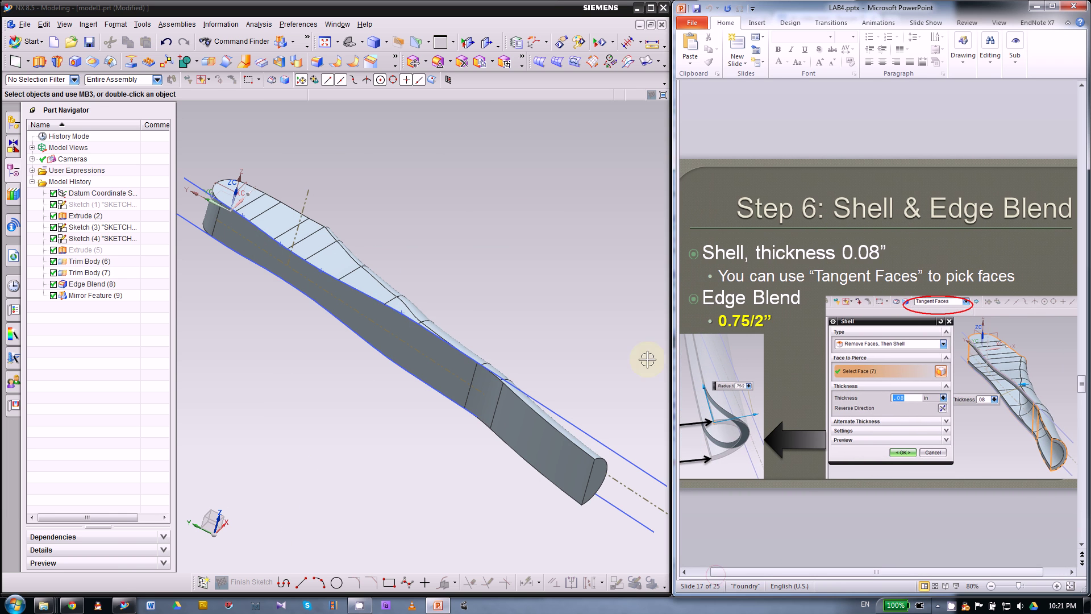
- Start a Remove Faces, Then Shell operation and select the part's long side face with its tangent faces for removal
{"action": "left_click", "coordinate": [279, 62]}
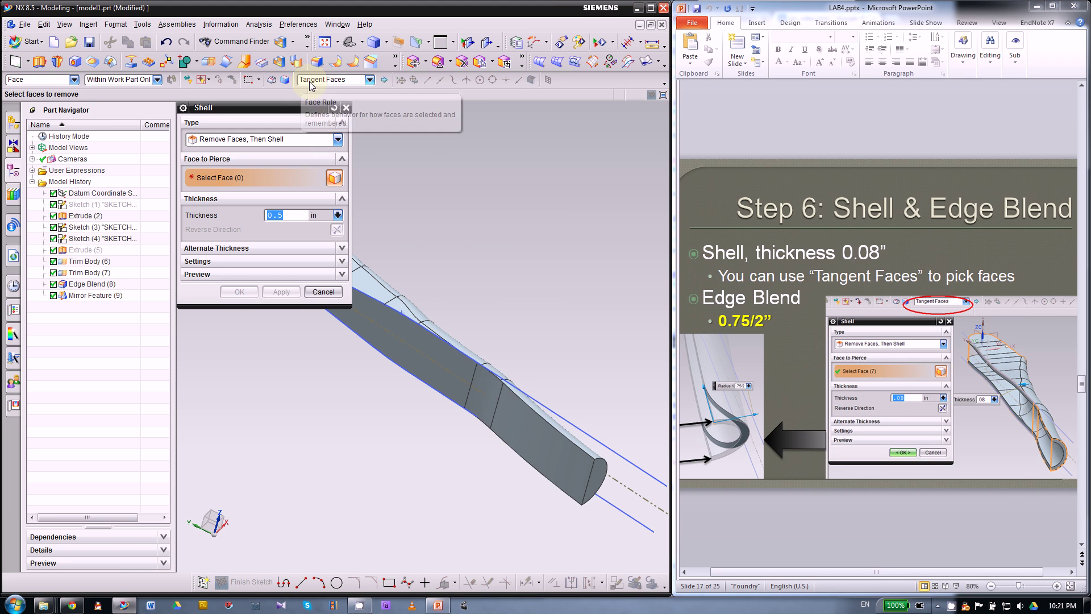
{"action": "scroll", "coordinate": [568, 273], "scroll_direction": "down", "scroll_amount": 2}
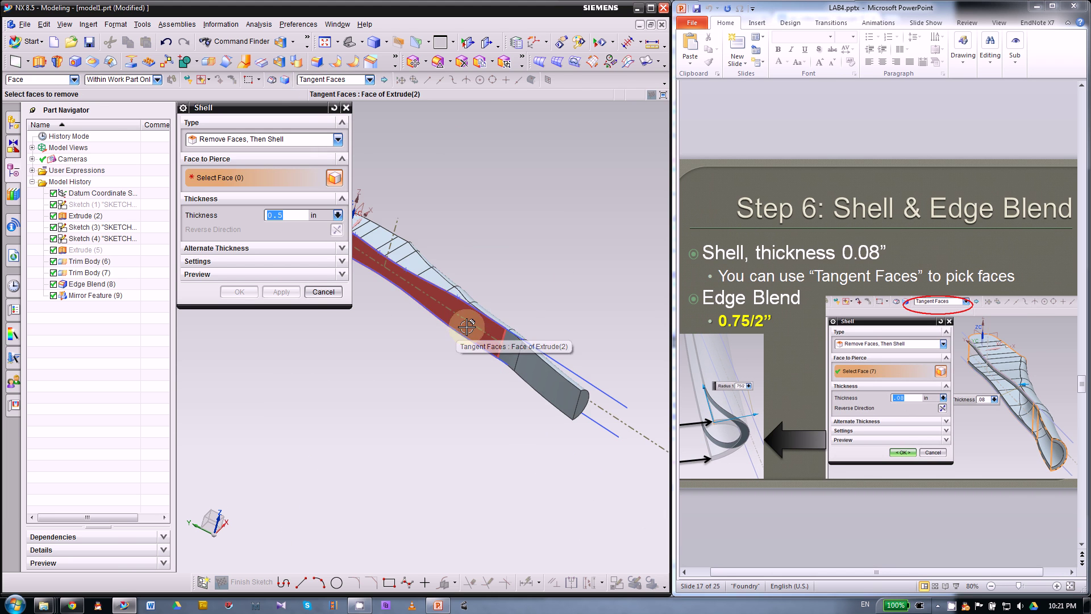
{"action": "scroll", "coordinate": [486, 403], "scroll_direction": "down", "scroll_amount": 3}
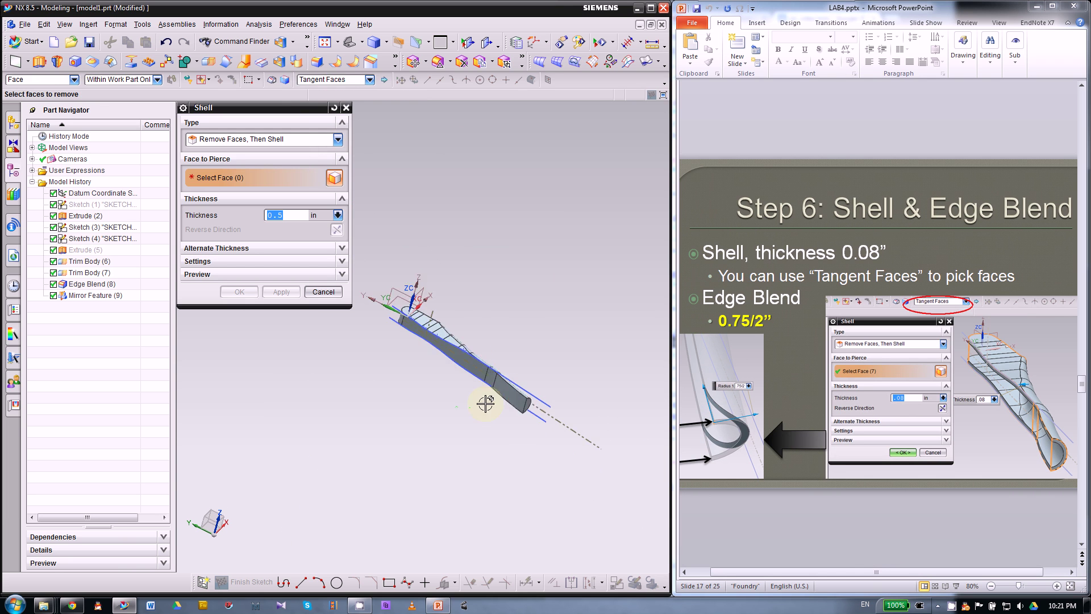
{"action": "middle_click_drag", "start_coordinate": [398, 452], "coordinate": [445, 478]}
{"action": "scroll", "coordinate": [453, 460], "scroll_direction": "up", "scroll_amount": 3}
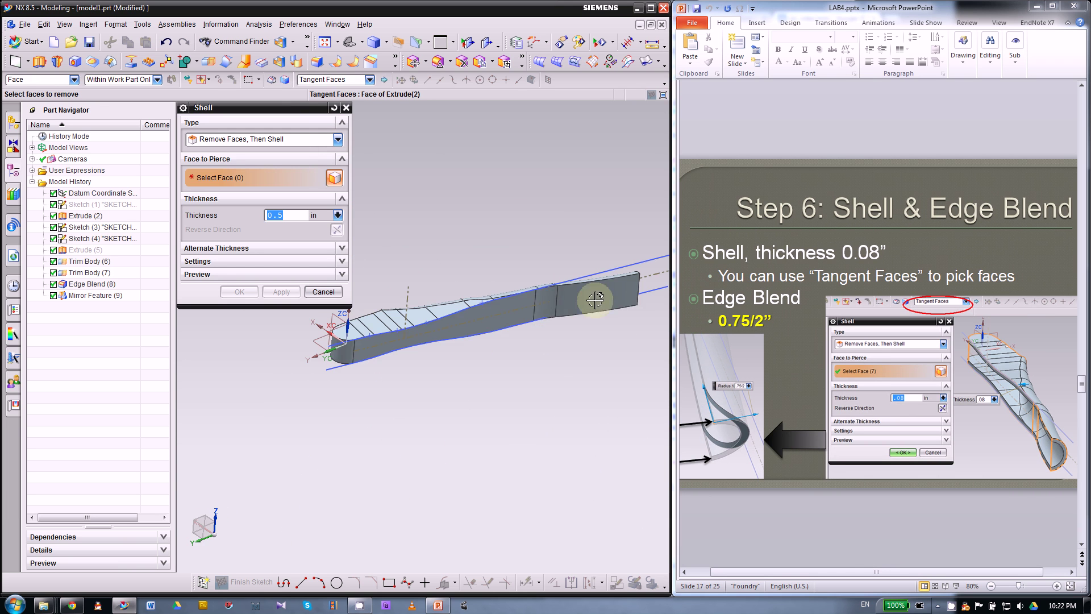
{"action": "left_click", "coordinate": [503, 304]}
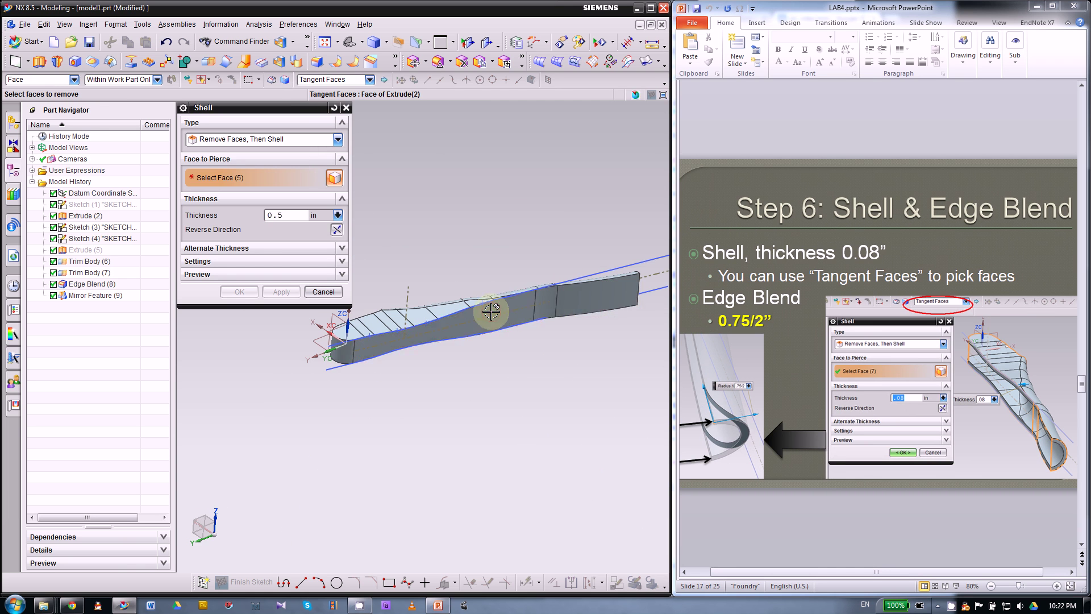
{"action": "middle_click_drag", "start_coordinate": [438, 382], "coordinate": [478, 399]}
{"action": "left_click", "coordinate": [284, 229]}
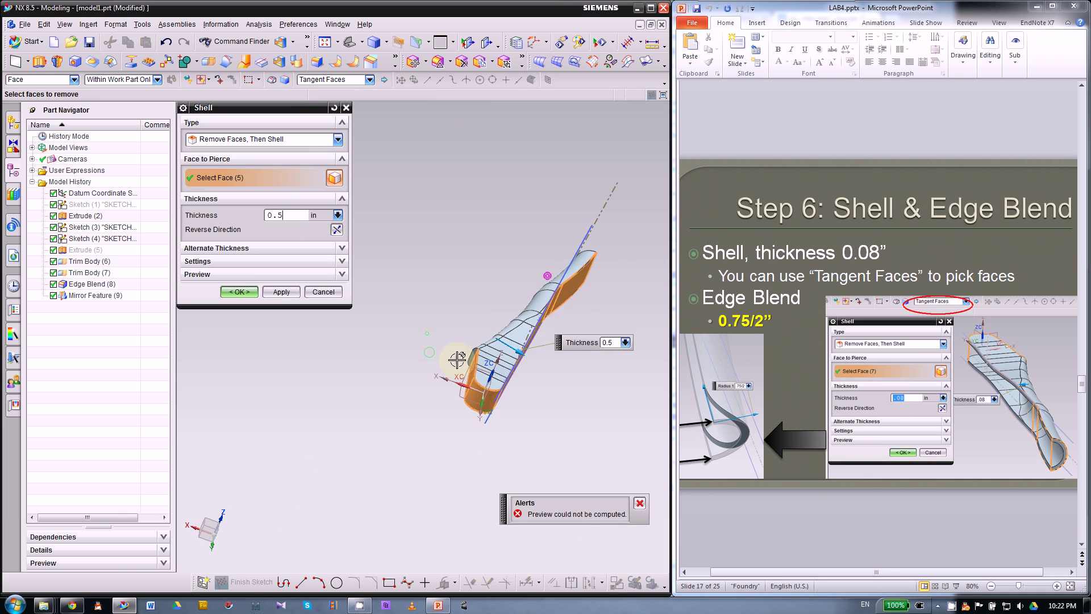
- Add the small face on the opposite side and the half-round face at the far end to the faces to pierce
{"action": "scroll", "coordinate": [455, 319], "scroll_direction": "up", "scroll_amount": 6}
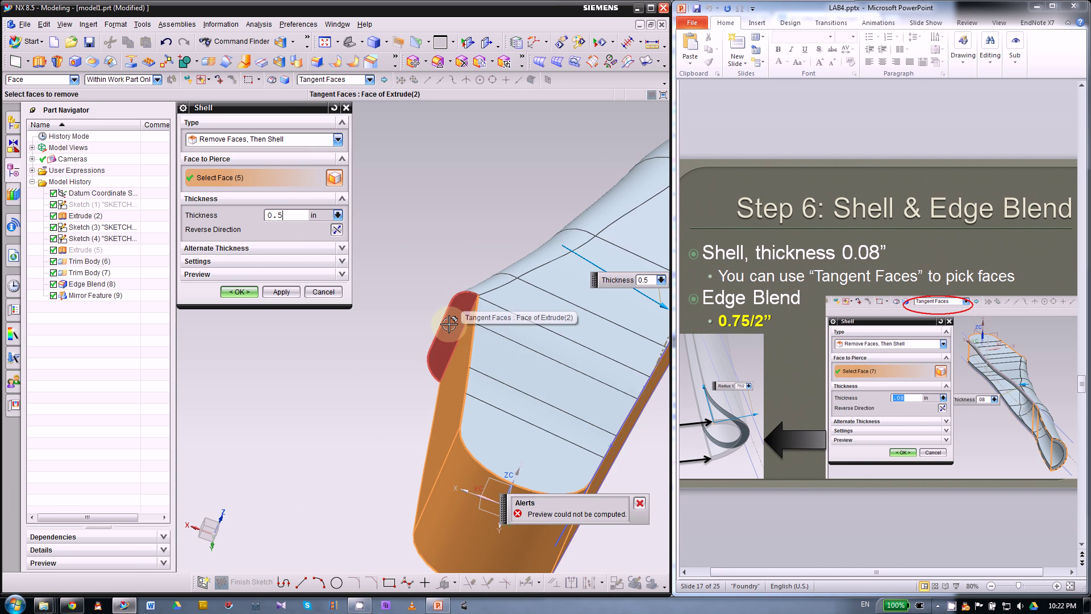
{"action": "left_click", "coordinate": [449, 322]}
{"action": "scroll", "coordinate": [341, 360], "scroll_direction": "down", "scroll_amount": 5}
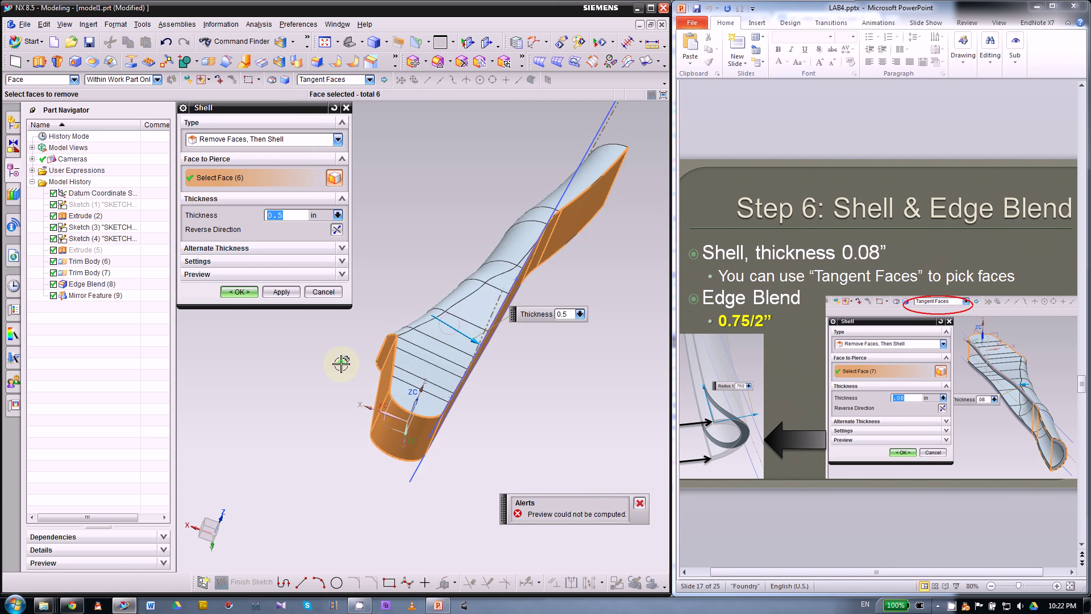
{"action": "middle_click_drag", "start_coordinate": [567, 370], "coordinate": [619, 211]}
{"action": "left_click", "coordinate": [595, 244]}
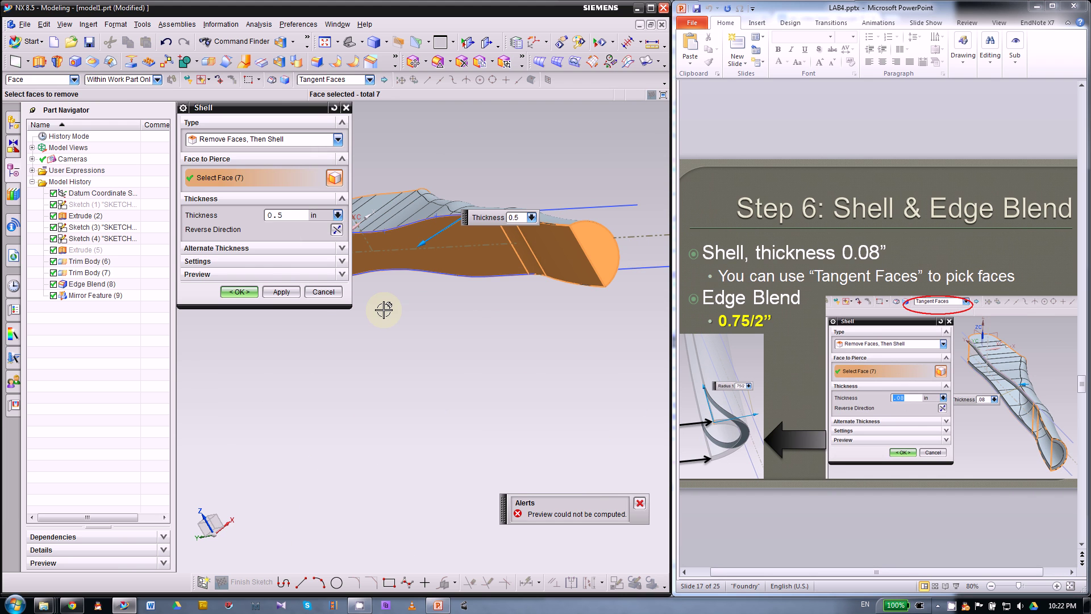
- Set the shell thickness to 0.08 in and create the shell
{"action": "left_click", "coordinate": [286, 215]}
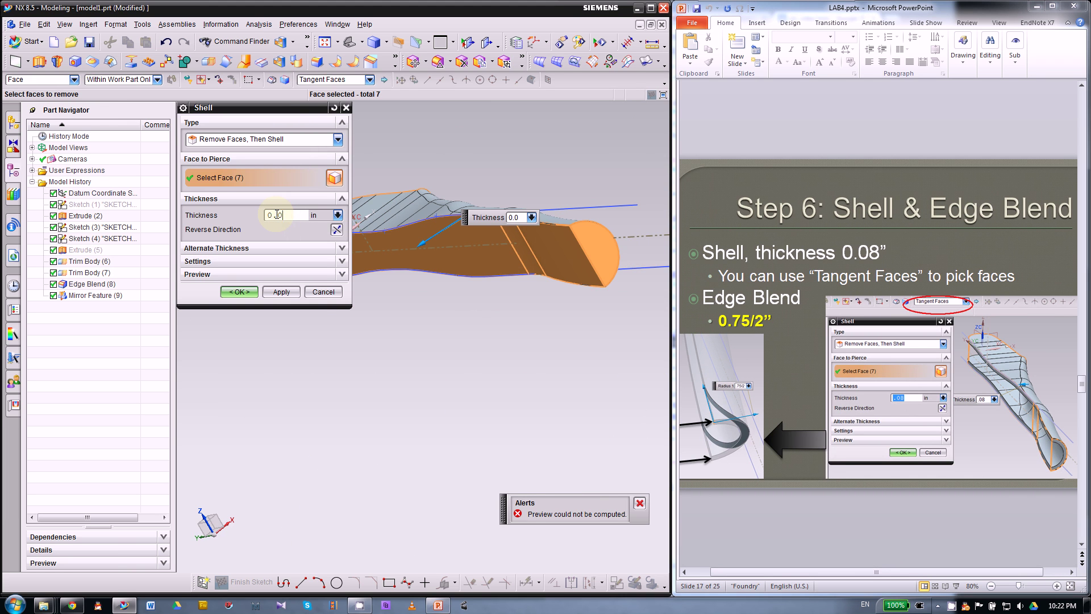
{"action": "key", "text": "Return"}
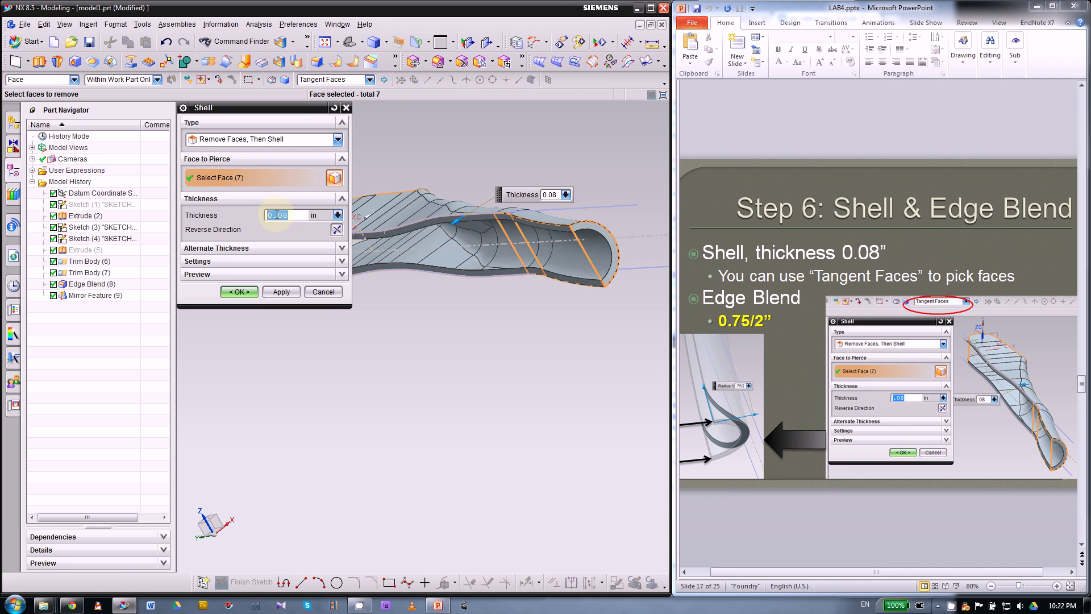
{"action": "middle_click_drag", "start_coordinate": [519, 358], "coordinate": [482, 382]}
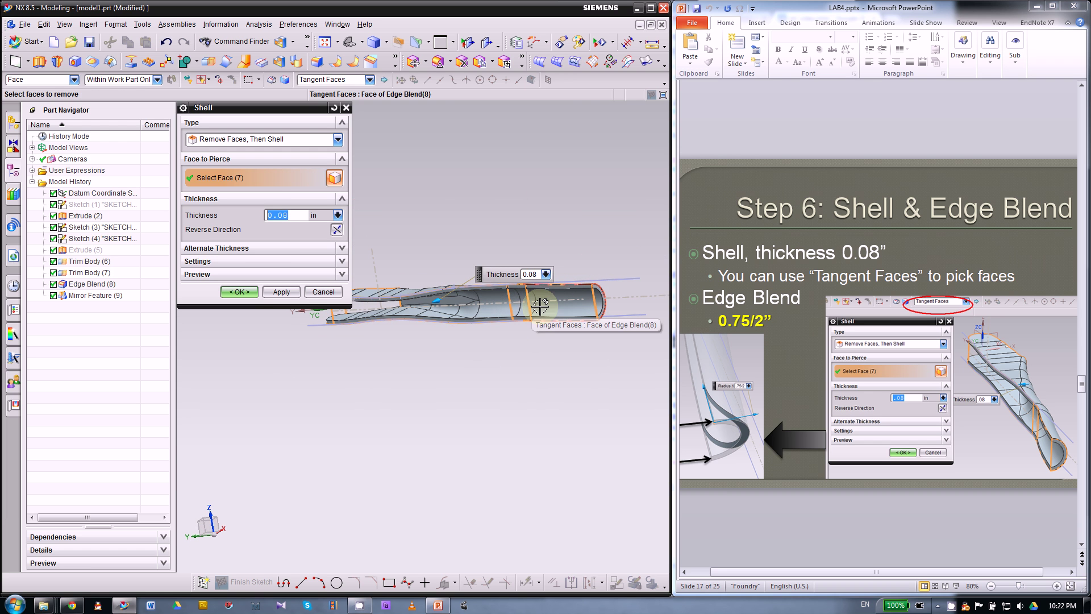
{"action": "left_click", "coordinate": [239, 291]}
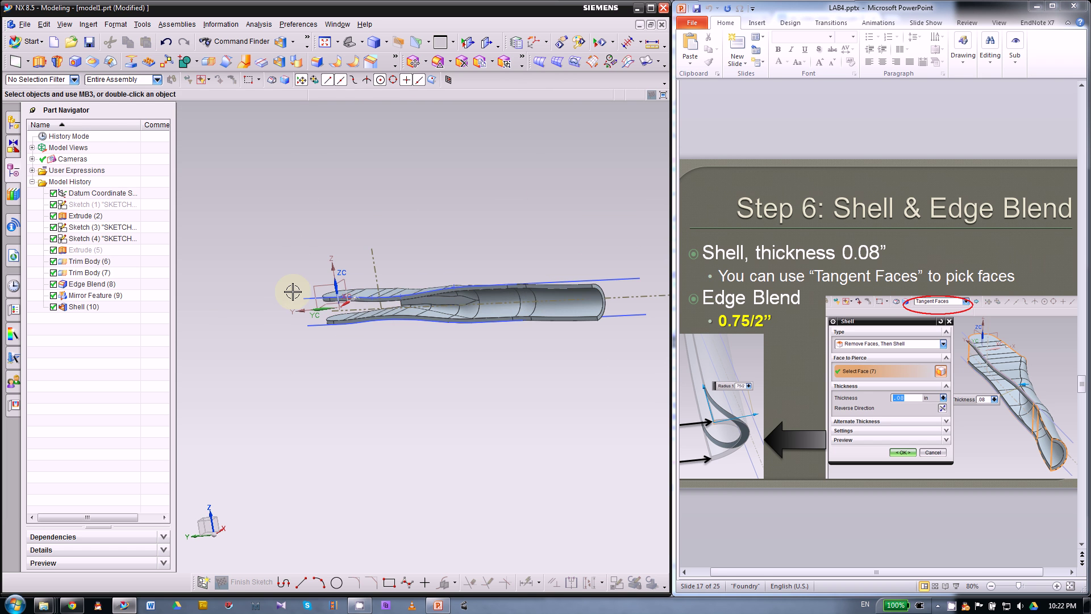
{"action": "scroll", "coordinate": [585, 296], "scroll_direction": "down", "scroll_amount": 3}
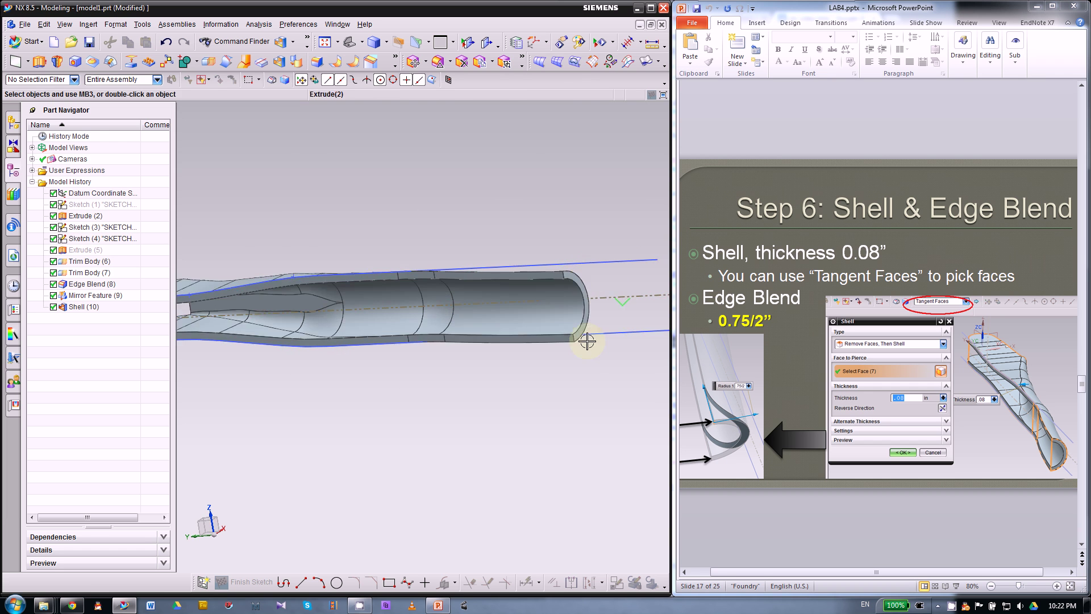
- Start an Edge Blend and select the short corner edge where the shell wall meets the curved end face
{"action": "middle_click_drag", "start_coordinate": [585, 336], "coordinate": [429, 455]}
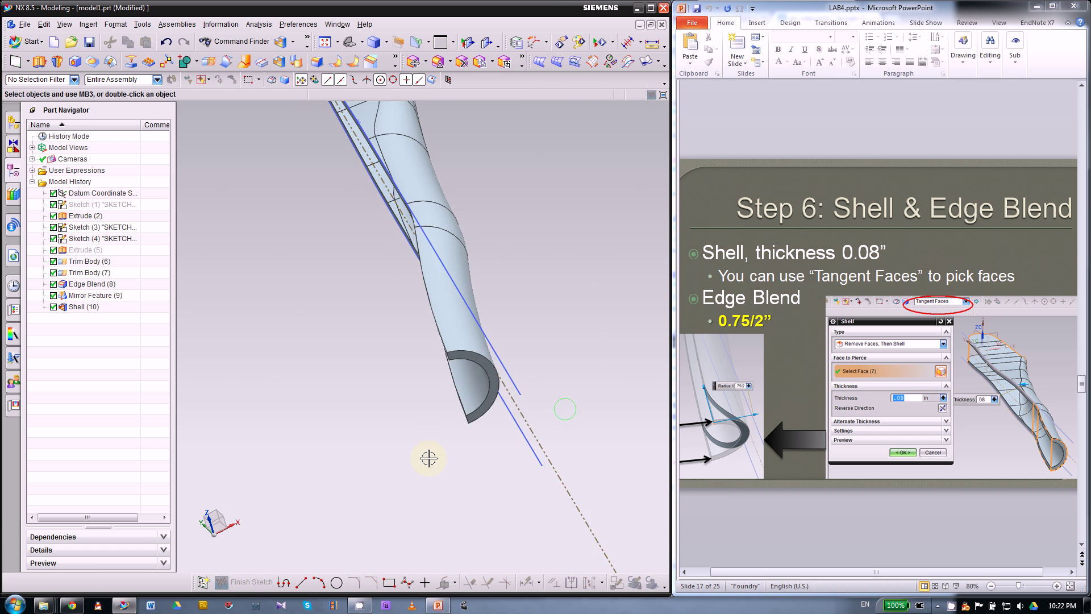
{"action": "left_click", "coordinate": [316, 62]}
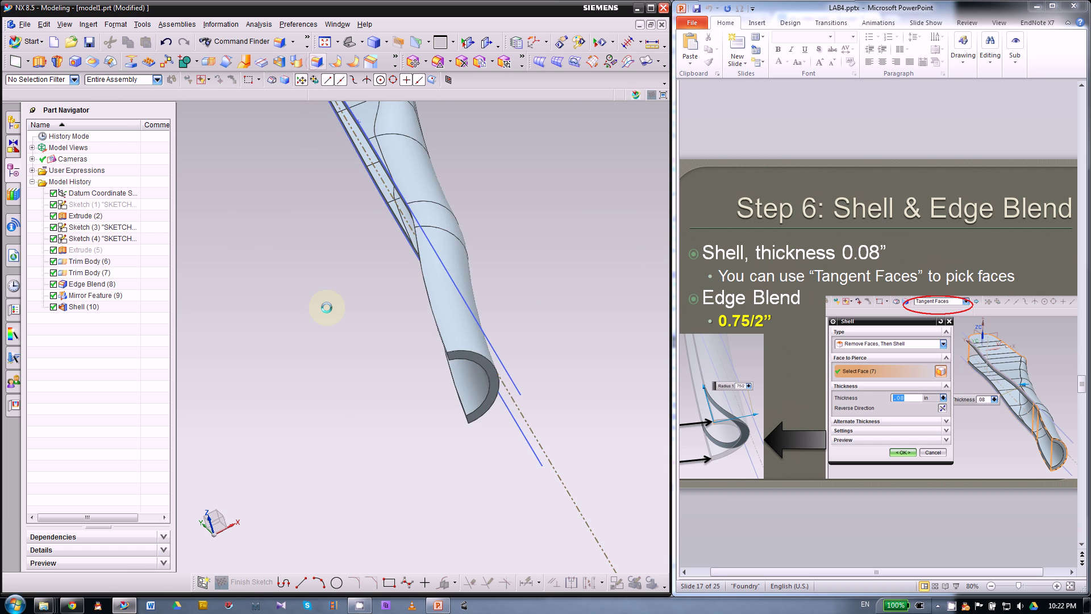
{"action": "middle_click_drag", "start_coordinate": [546, 311], "coordinate": [578, 307]}
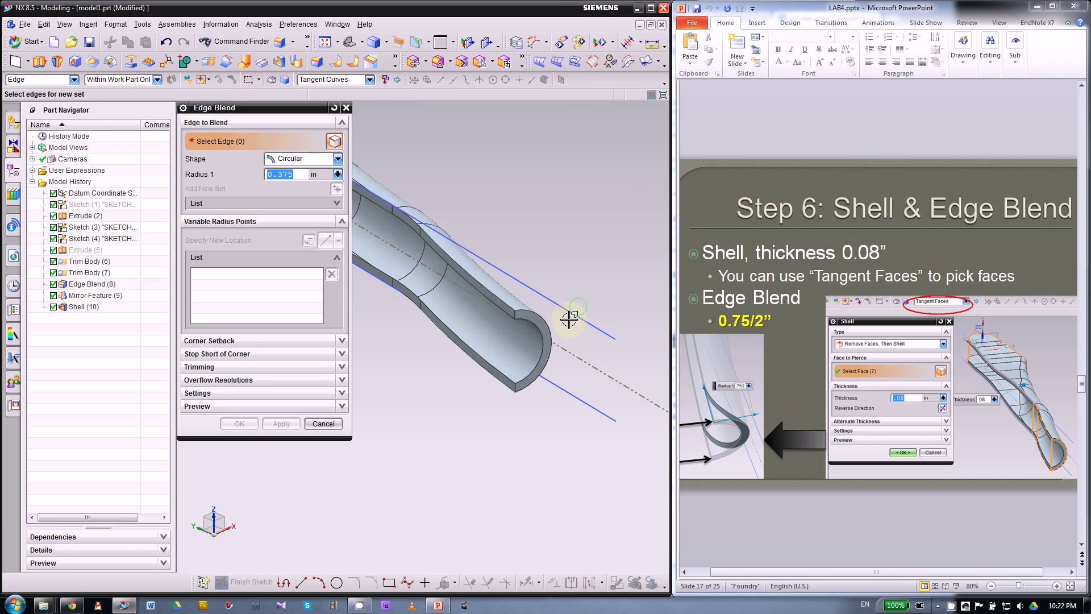
{"action": "scroll", "coordinate": [503, 318], "scroll_direction": "up", "scroll_amount": 2}
{"action": "scroll", "coordinate": [520, 306], "scroll_direction": "up", "scroll_amount": 2}
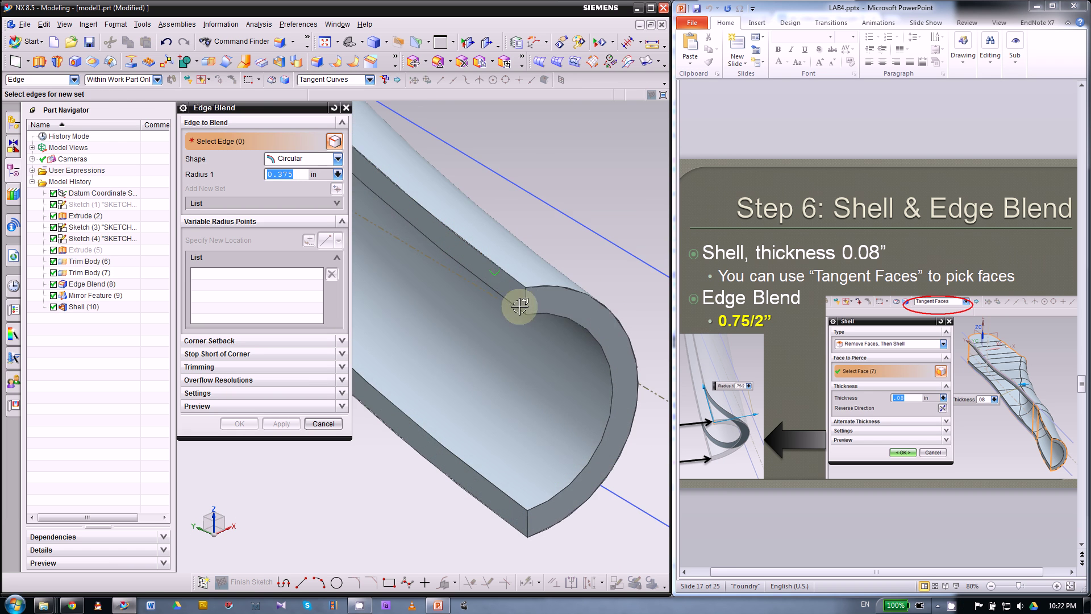
{"action": "left_click", "coordinate": [524, 300]}
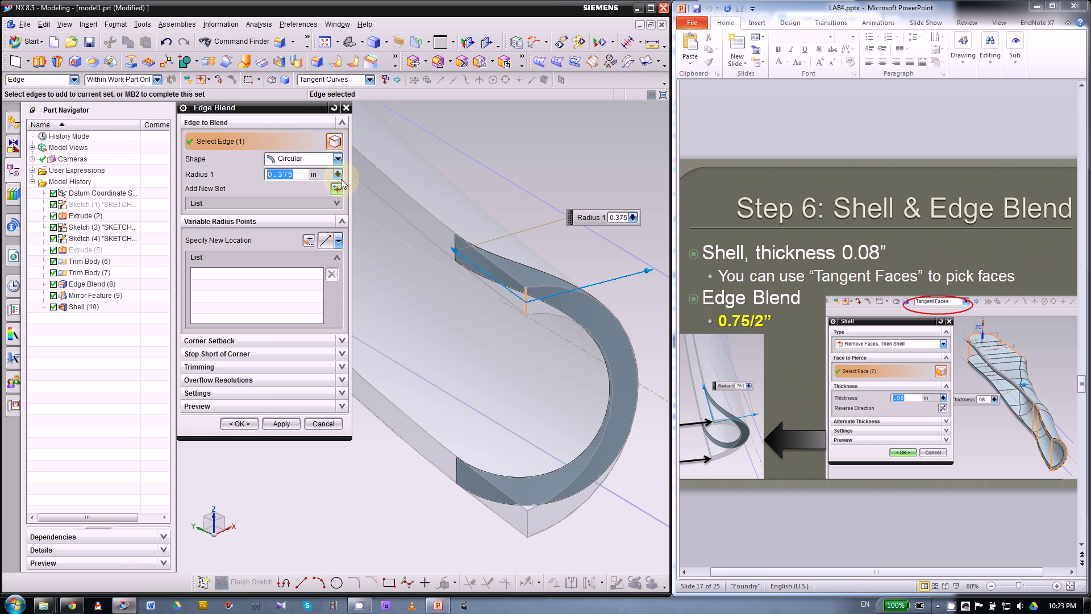
- Try a radius of about 0.23 in for the blend on the selected corner edge
{"action": "left_click", "coordinate": [297, 175]}
{"action": "left_click", "coordinate": [282, 176]}
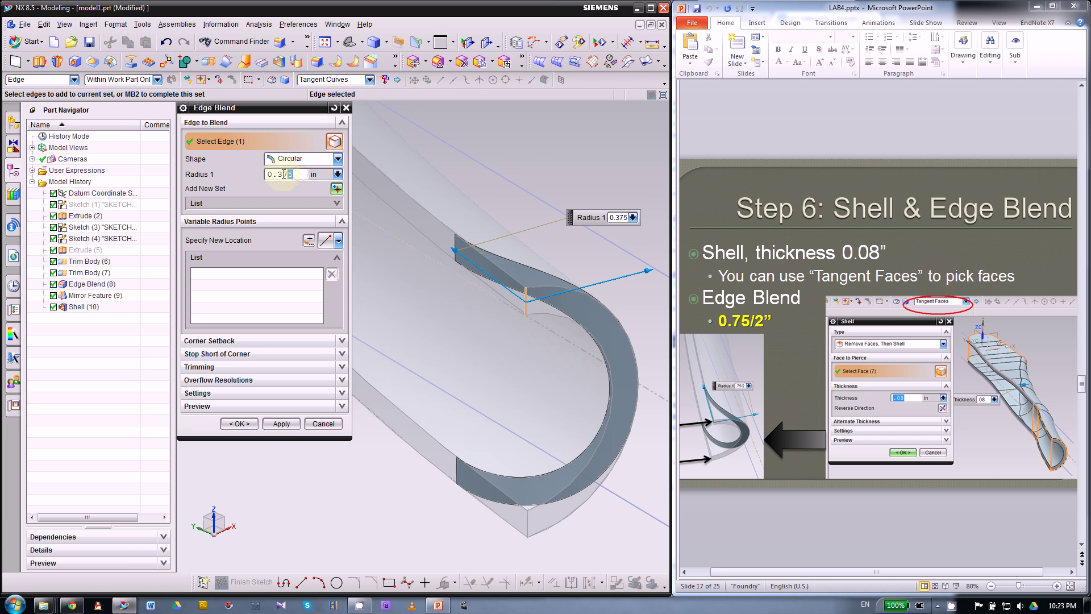
{"action": "left_click_drag", "start_coordinate": [284, 174], "coordinate": [267, 174]}
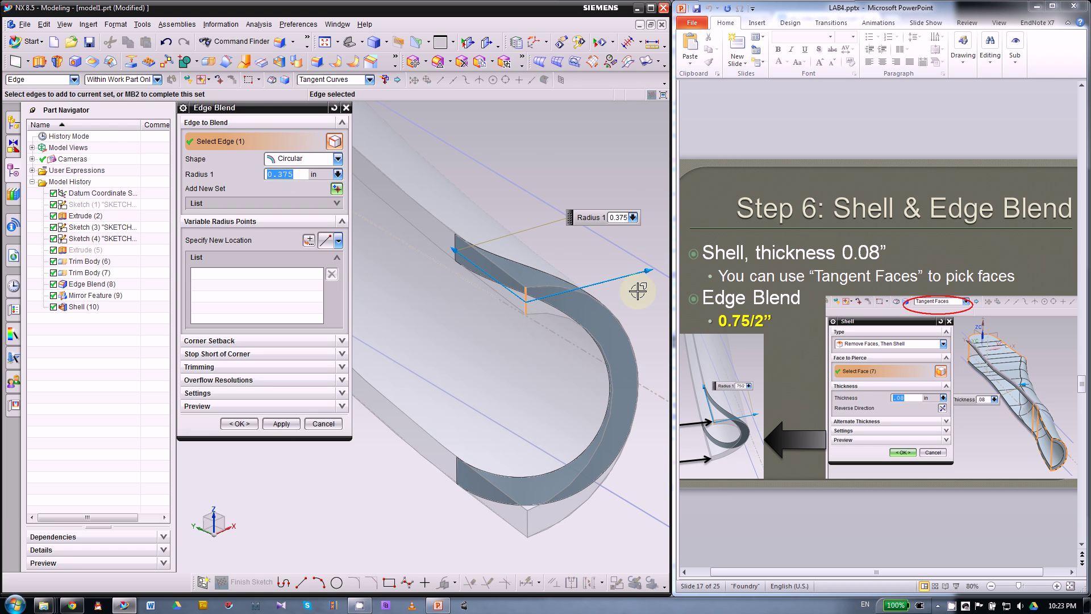
{"action": "left_click", "coordinate": [647, 272]}
{"action": "left_click_drag", "start_coordinate": [647, 272], "coordinate": [600, 281]}
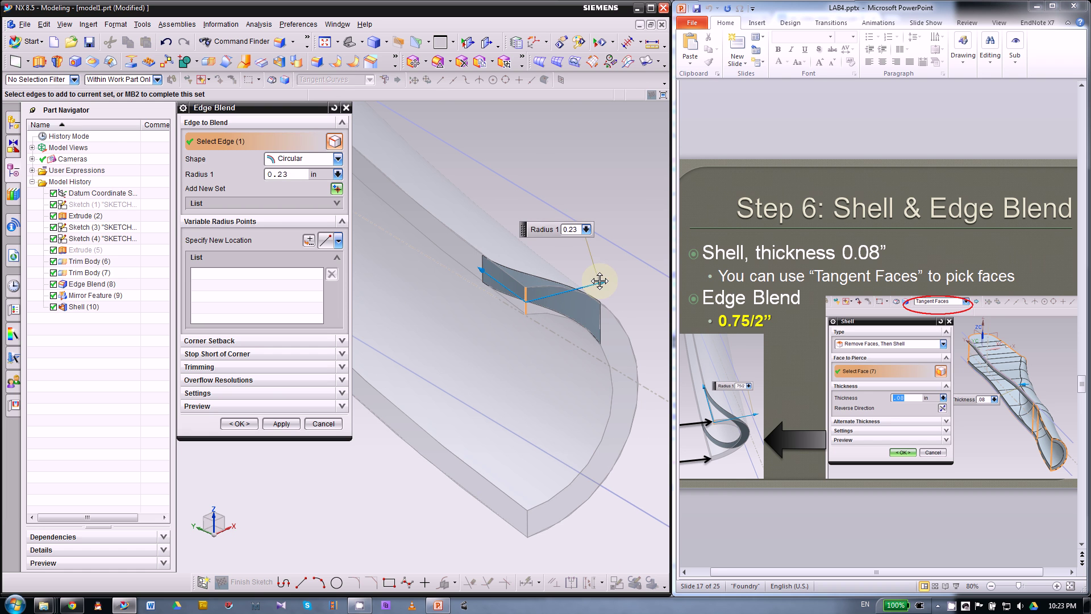
- Set the edge blend radius to .75/2 in and create the blend on the end corner
{"action": "left_click", "coordinate": [293, 175]}
{"action": "left_click_drag", "start_coordinate": [289, 175], "coordinate": [235, 178]}
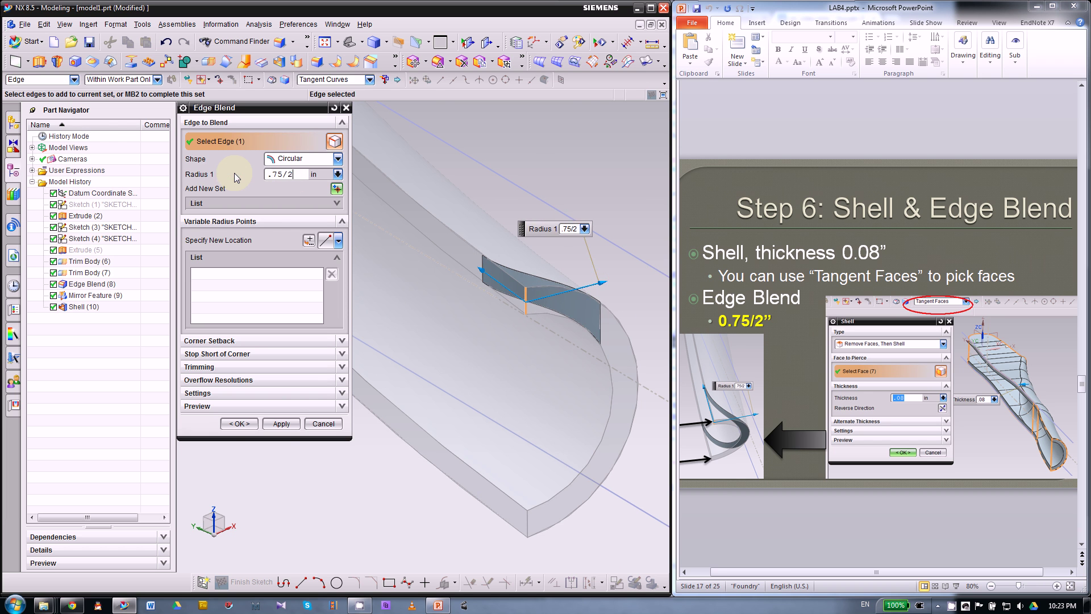
{"action": "key", "text": "Return"}
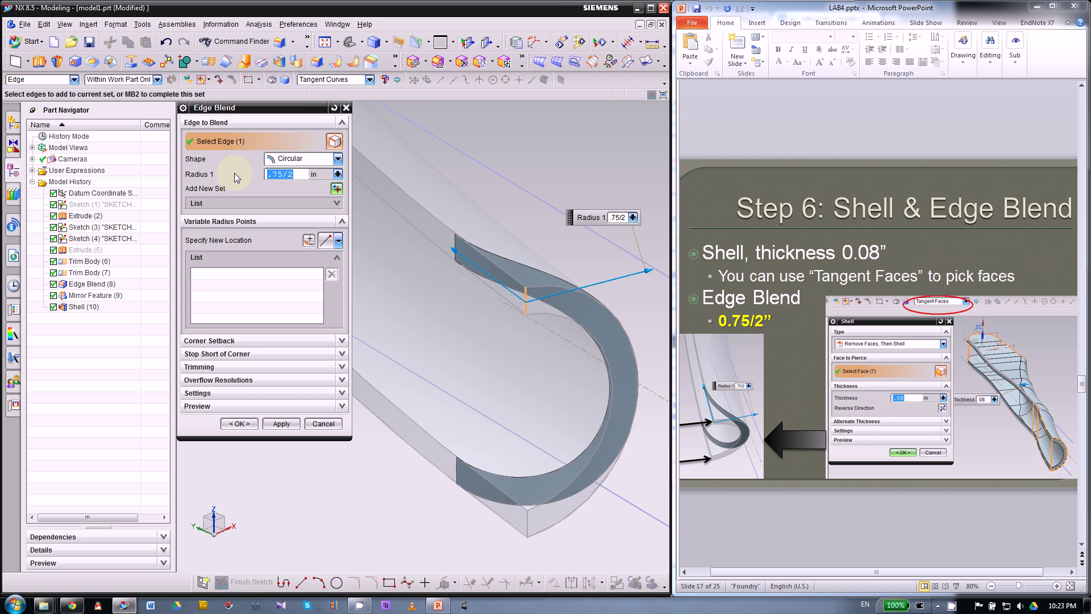
{"action": "left_click", "coordinate": [236, 424]}
{"action": "middle_click_drag", "start_coordinate": [371, 378], "coordinate": [493, 387]}
{"action": "middle_click_drag", "start_coordinate": [313, 333], "coordinate": [282, 343]}
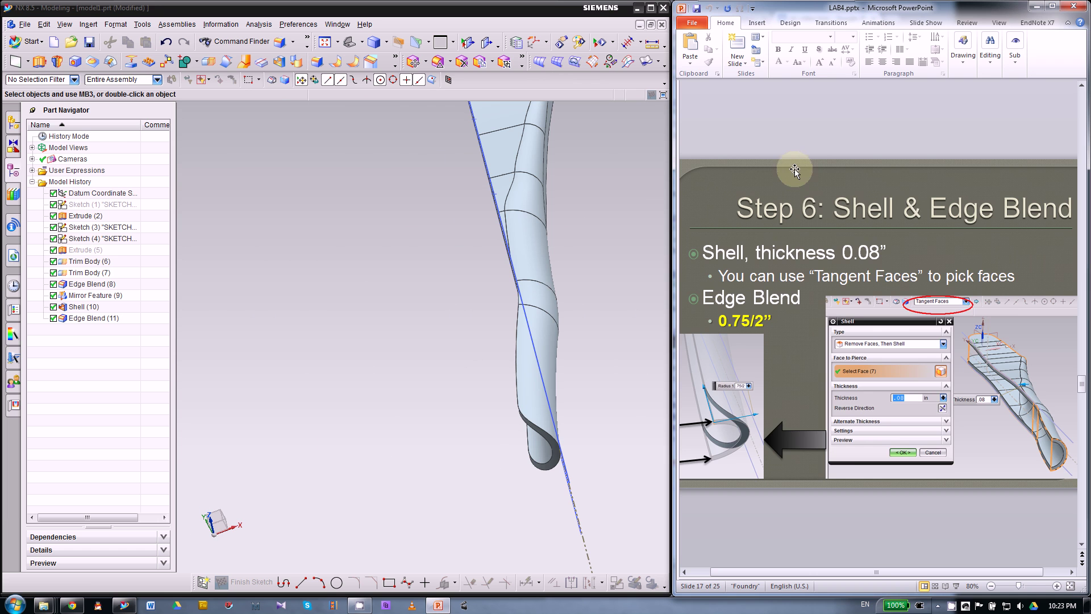
- Switch to PowerPoint, bring up the slide "Step 7: Extrude & Subtract" and compare its instructions with the model in NX
{"action": "scroll", "coordinate": [796, 165], "scroll_direction": "down", "scroll_amount": 1}
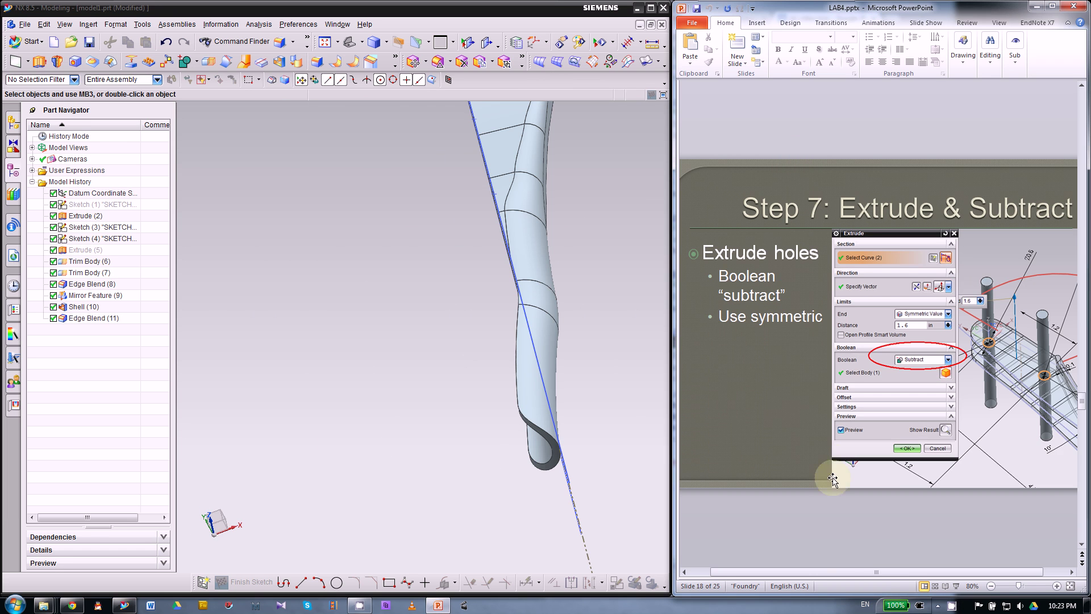
{"action": "left_click_drag", "start_coordinate": [837, 572], "coordinate": [861, 572]}
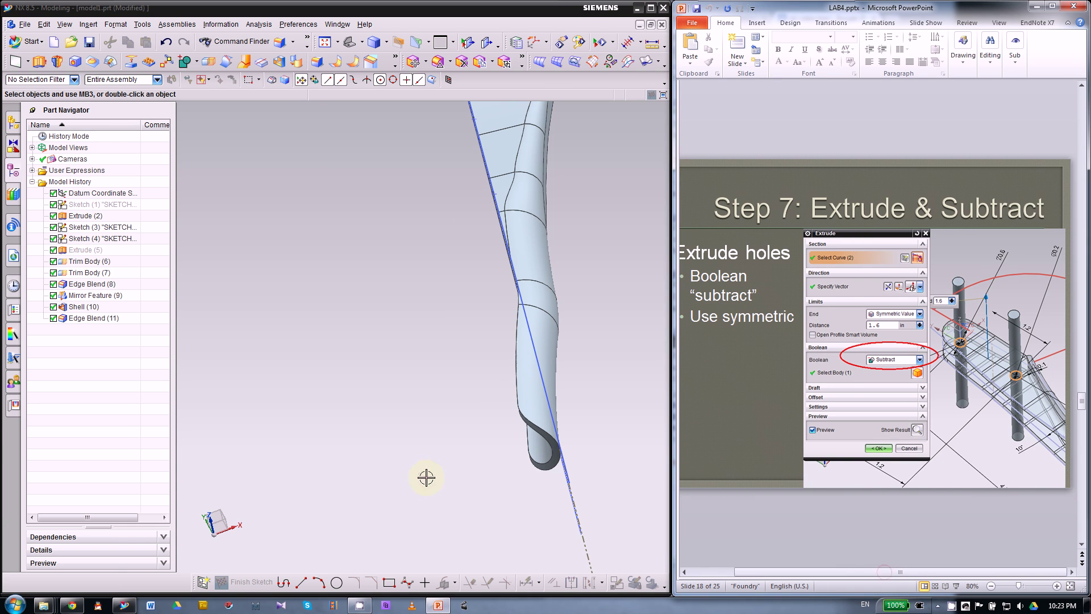
{"action": "middle_click_drag", "start_coordinate": [426, 478], "coordinate": [439, 441]}
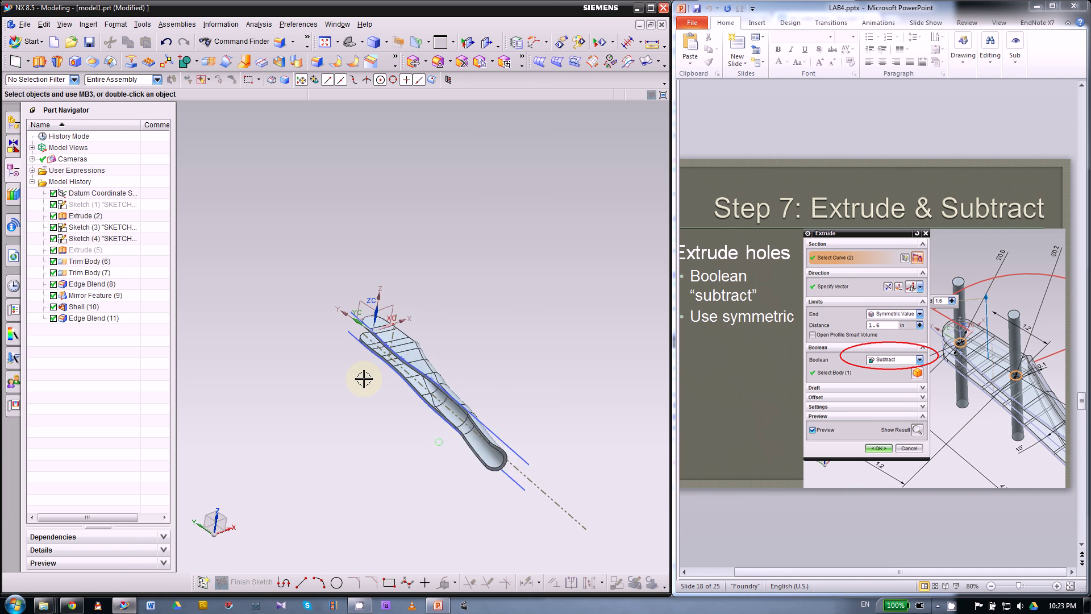
{"action": "scroll", "coordinate": [390, 304], "scroll_direction": "up", "scroll_amount": 5}
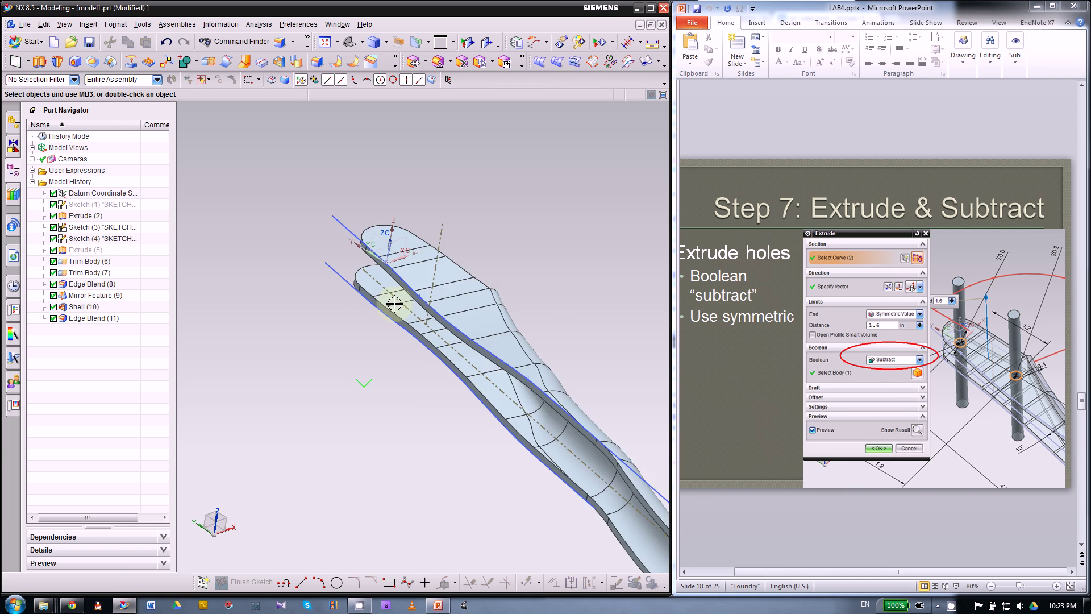
- With an Extrude started, show the hidden Sketch (1) and switch the model to wireframe display
{"action": "left_click", "coordinate": [39, 61]}
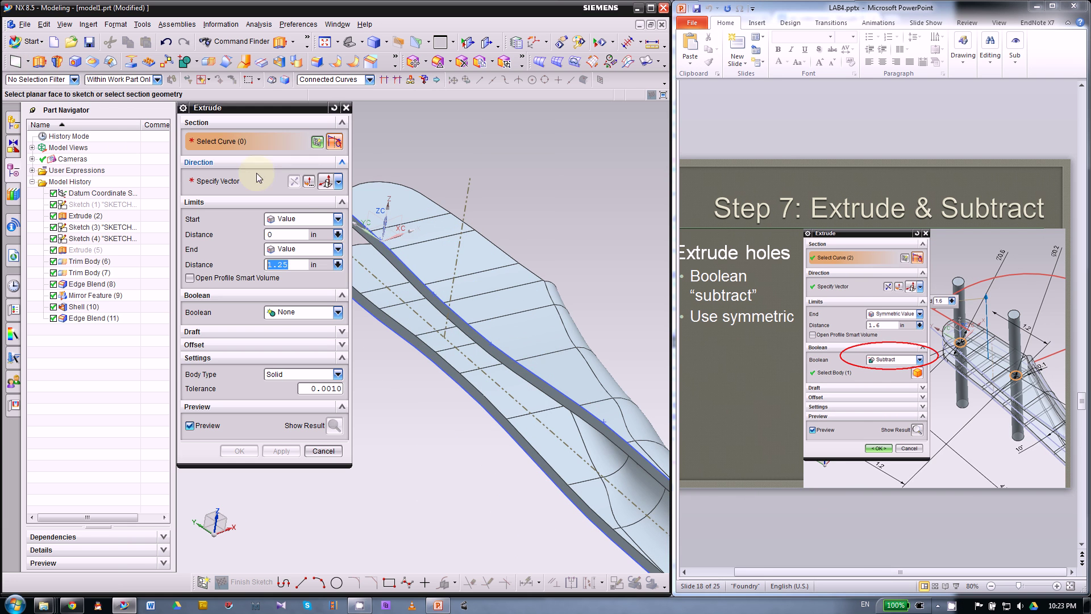
{"action": "right_click", "coordinate": [95, 210]}
{"action": "left_click", "coordinate": [108, 213]}
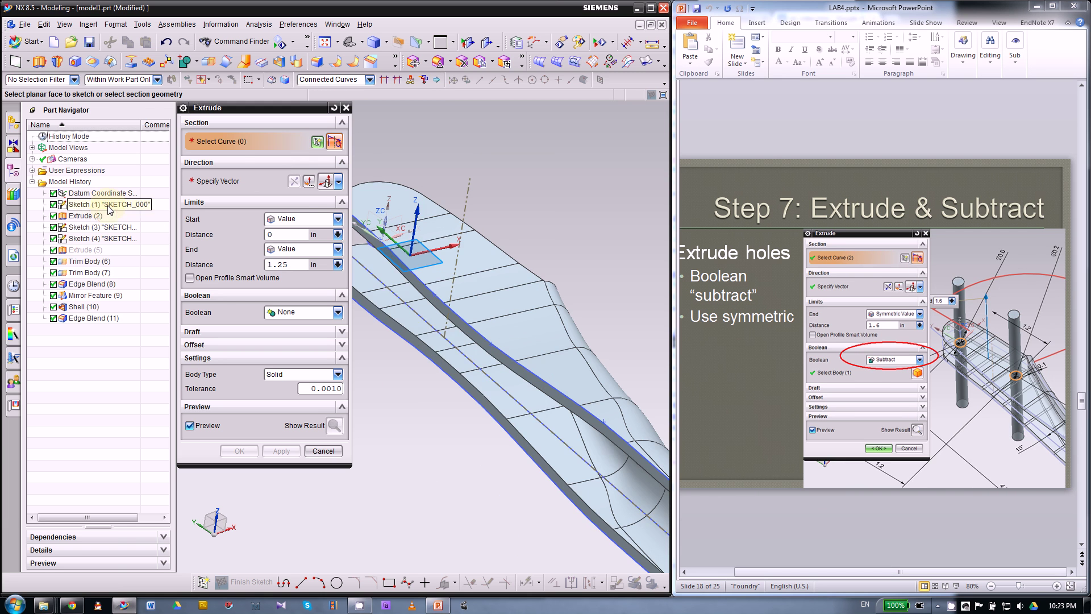
{"action": "middle_click_drag", "start_coordinate": [524, 299], "coordinate": [402, 349]}
{"action": "right_click", "coordinate": [430, 353]}
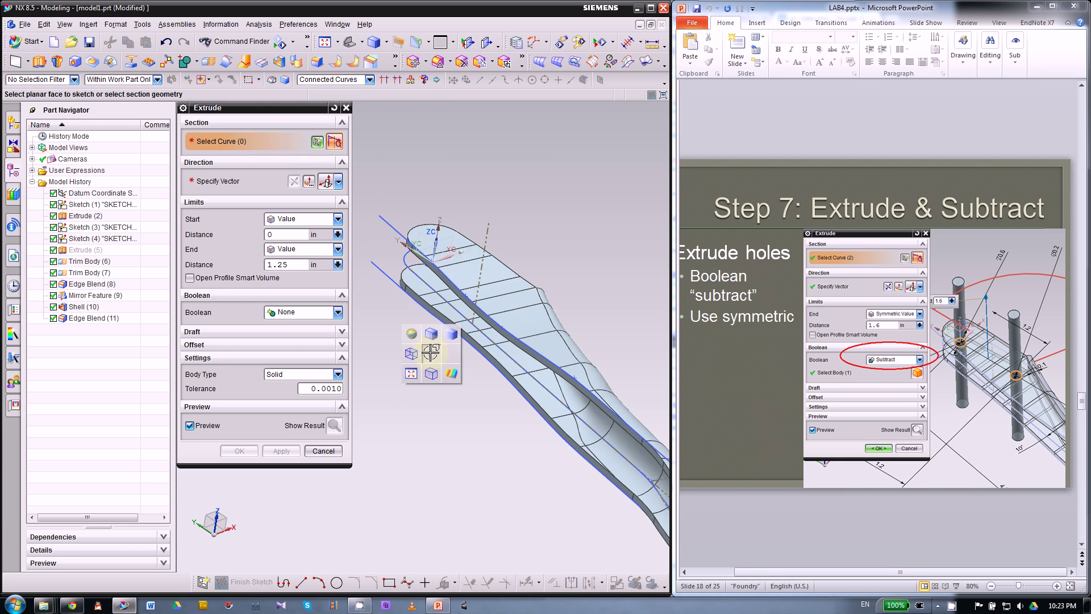
{"action": "left_click", "coordinate": [413, 353]}
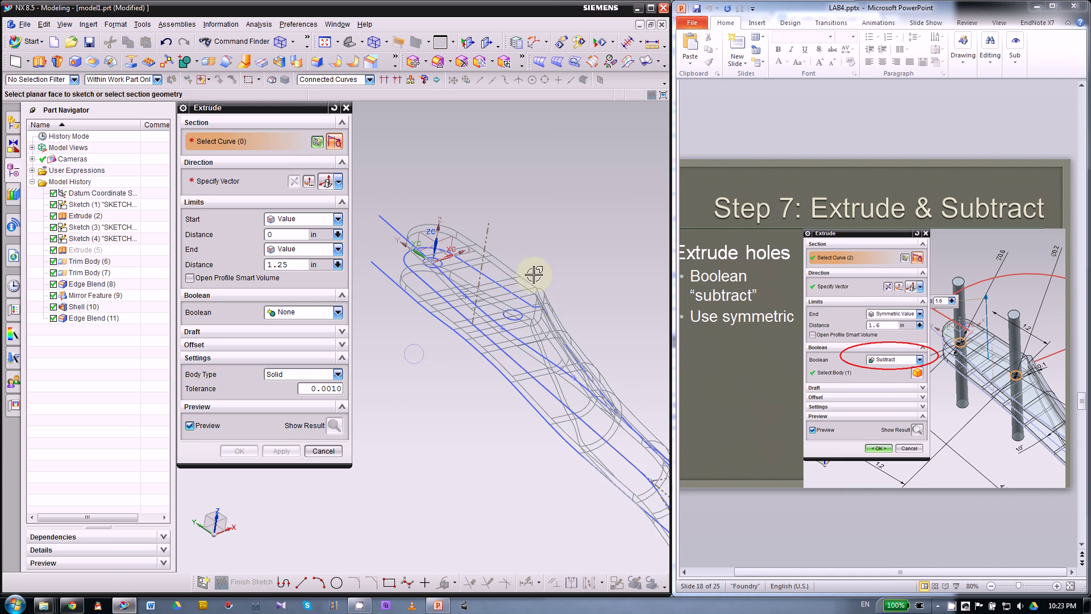
- Select the two hole circles of Sketch (1) as the extrude section
{"action": "left_click_drag", "start_coordinate": [528, 268], "coordinate": [560, 200]}
{"action": "middle_click_drag", "start_coordinate": [613, 202], "coordinate": [481, 183]}
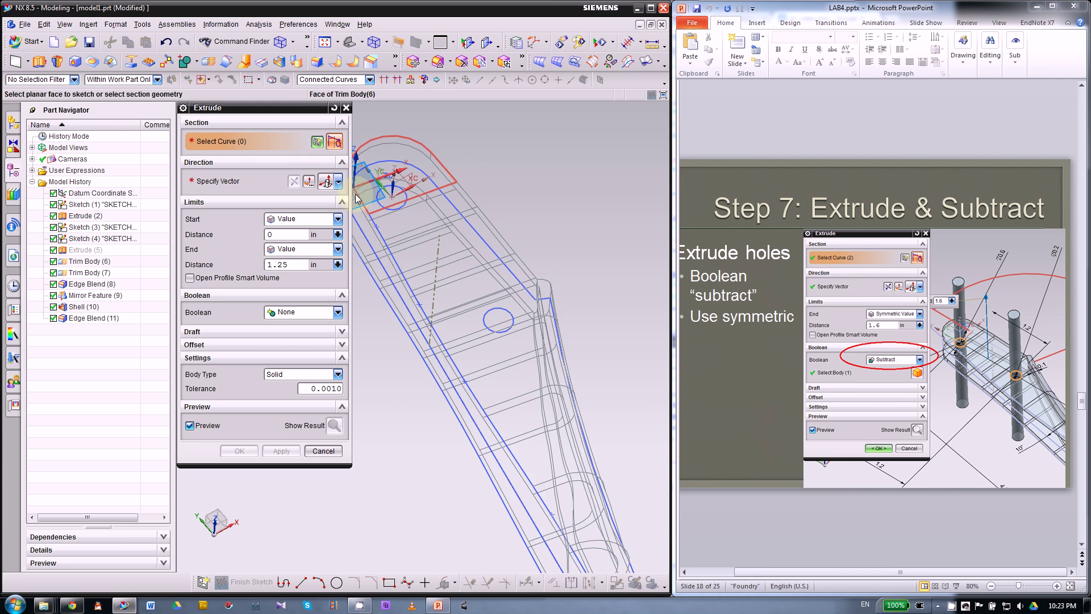
{"action": "left_click", "coordinate": [378, 199]}
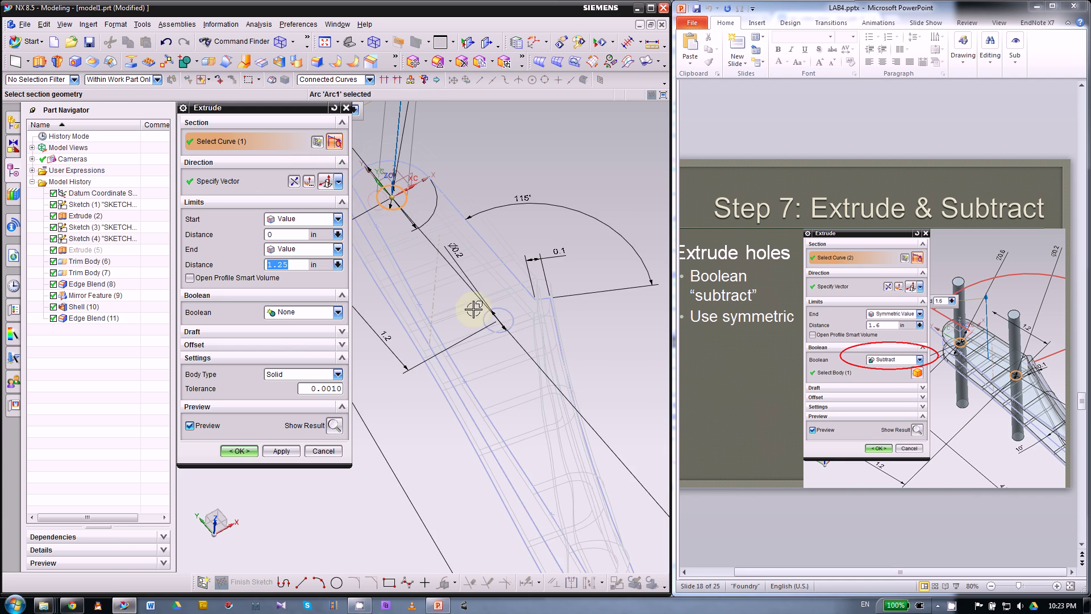
{"action": "left_click", "coordinate": [496, 322]}
{"action": "middle_click_drag", "start_coordinate": [470, 371], "coordinate": [470, 341]}
- Extrude the two circles with a Symmetric Value limit of 1.25 in and Subtract them from the body
{"action": "left_click", "coordinate": [296, 220]}
{"action": "left_click", "coordinate": [303, 243]}
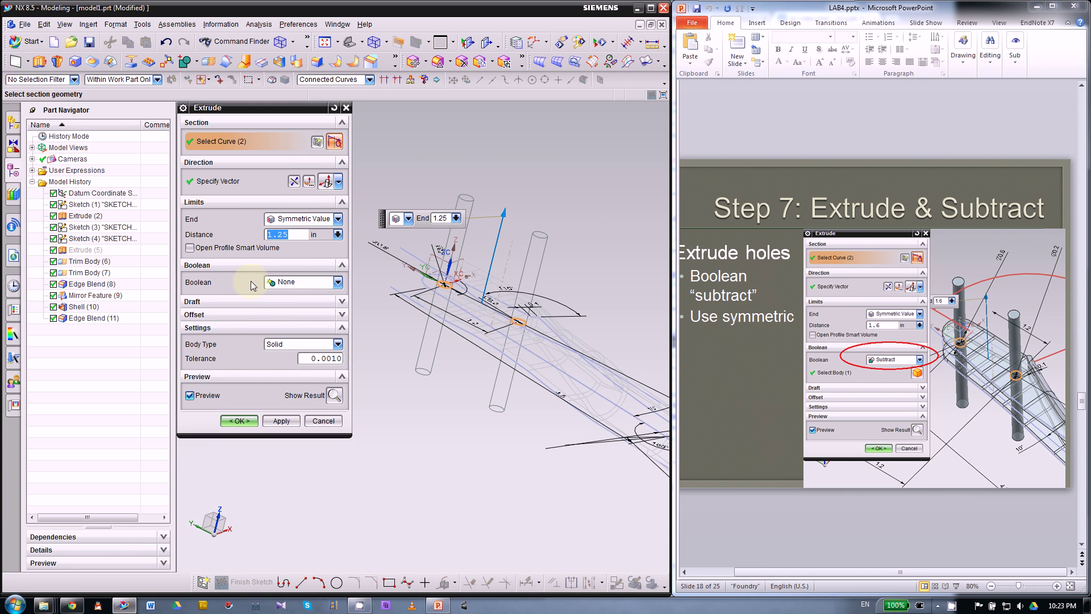
{"action": "left_click", "coordinate": [291, 282]}
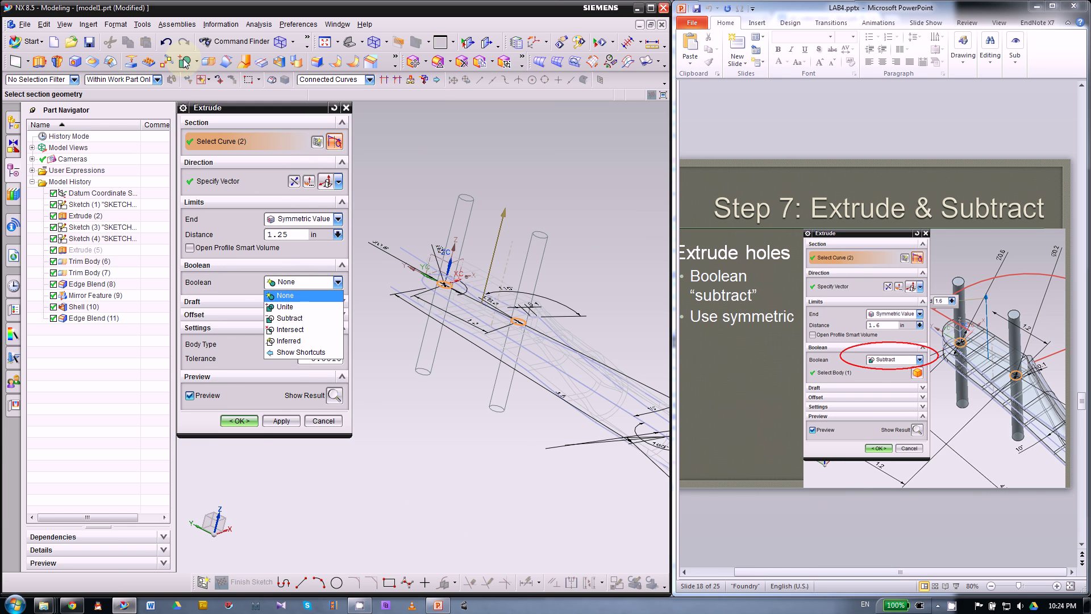
{"action": "left_click", "coordinate": [290, 320]}
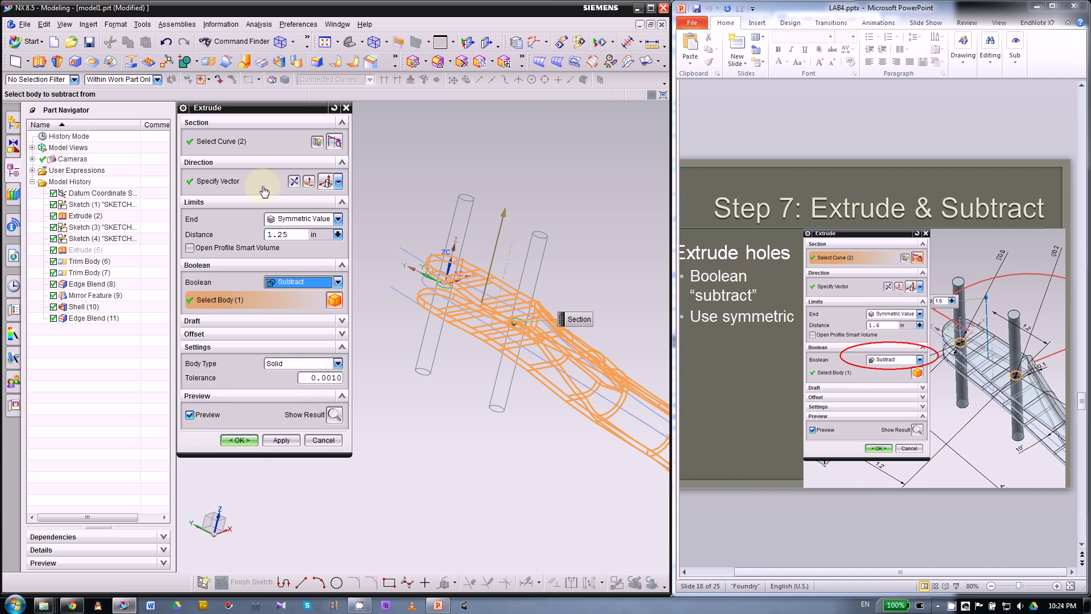
{"action": "scroll", "coordinate": [563, 344], "scroll_direction": "up", "scroll_amount": 1}
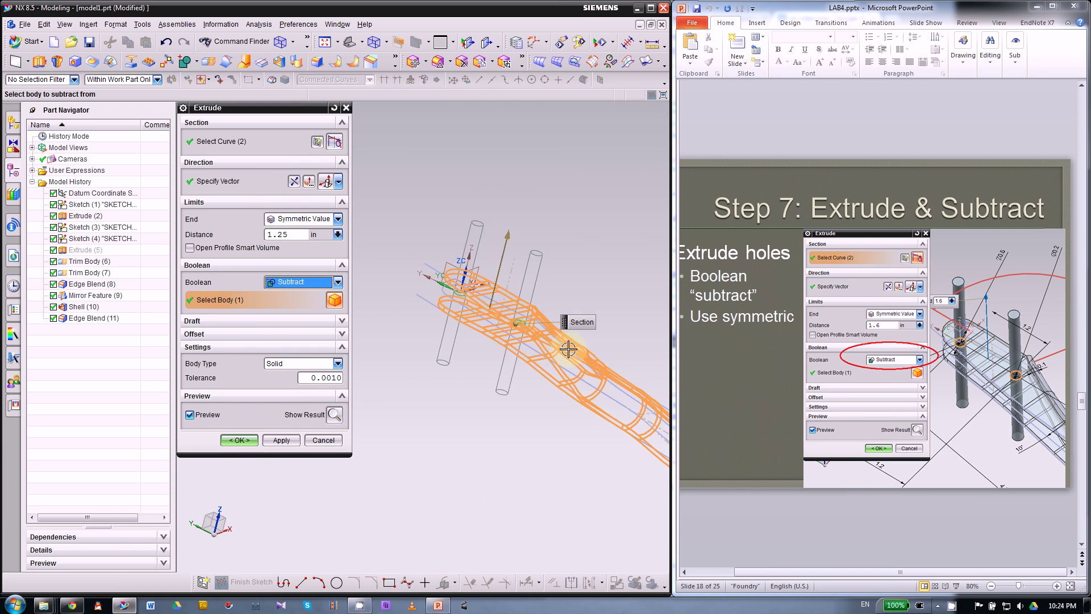
{"action": "scroll", "coordinate": [548, 330], "scroll_direction": "up", "scroll_amount": 1}
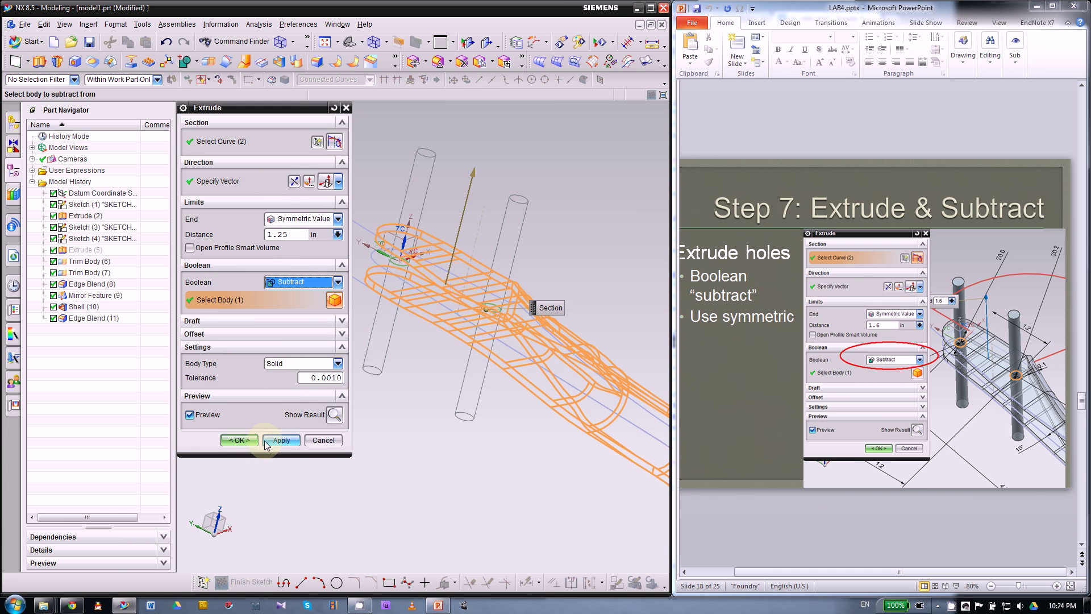
{"action": "left_click", "coordinate": [238, 440]}
- Return the model to shaded display with edges and view the two new holes
{"action": "middle_click_drag", "start_coordinate": [418, 383], "coordinate": [325, 364]}
{"action": "right_click_drag", "start_coordinate": [325, 364], "coordinate": [328, 349]}
{"action": "mouse_move", "coordinate": [298, 347]}
{"action": "middle_mouse_down"}
{"action": "mouse_move", "coordinate": [499, 300]}
{"action": "mouse_move", "coordinate": [441, 263]}
{"action": "middle_mouse_up"}
- Switch to PowerPoint, bring up the slide "Step 8: Swept: Datums" and examine its datum plane instructions alongside the model
{"action": "left_click", "coordinate": [725, 374]}
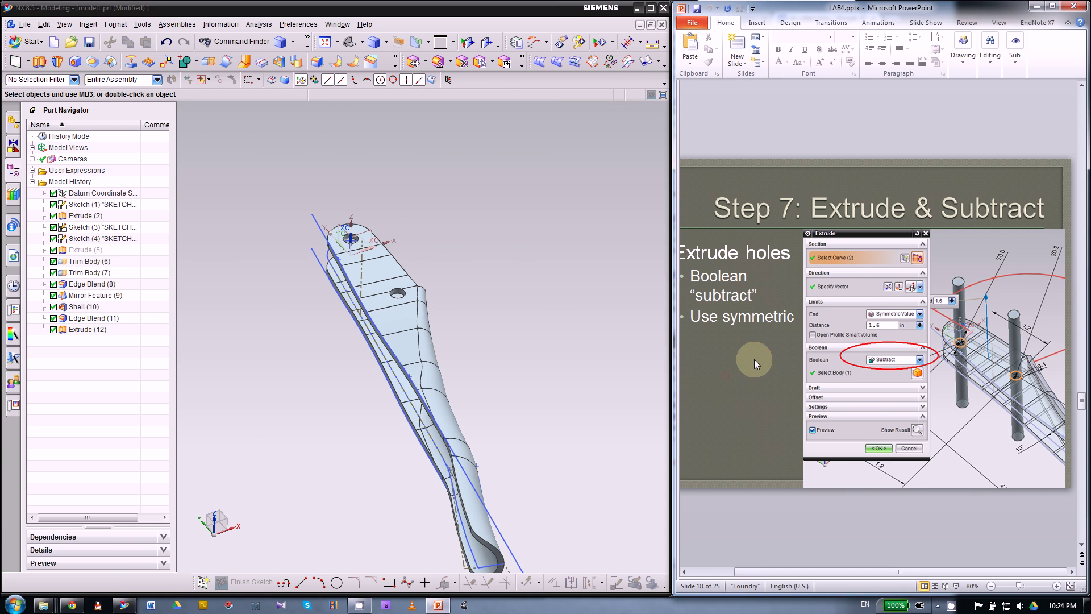
{"action": "scroll", "coordinate": [754, 359], "scroll_direction": "down", "scroll_amount": 1}
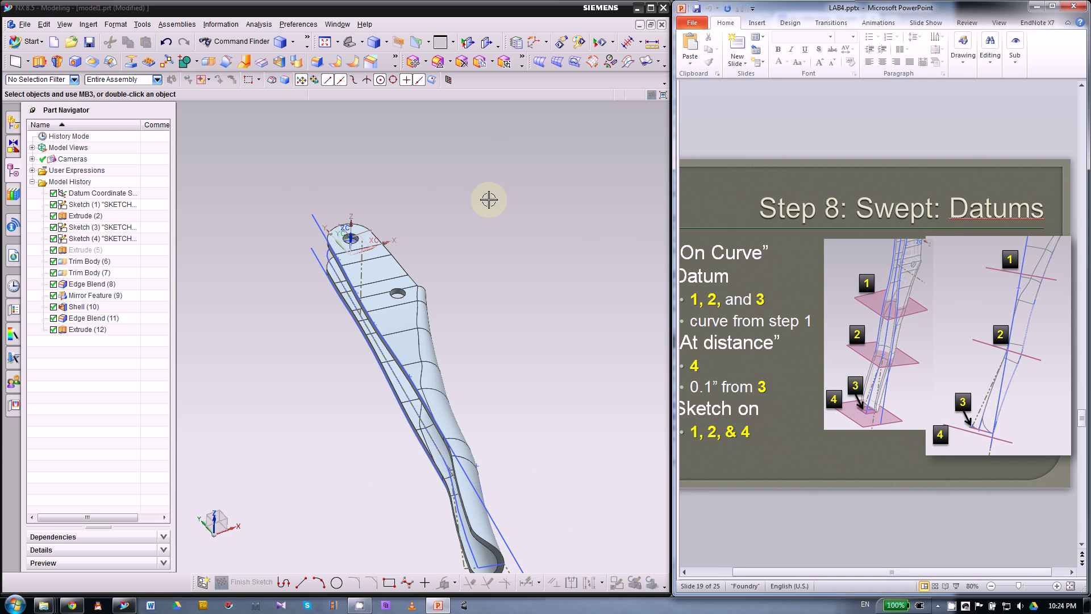
{"action": "scroll", "coordinate": [487, 202], "scroll_direction": "up", "scroll_amount": 1}
{"action": "scroll", "coordinate": [487, 204], "scroll_direction": "down", "scroll_amount": 1}
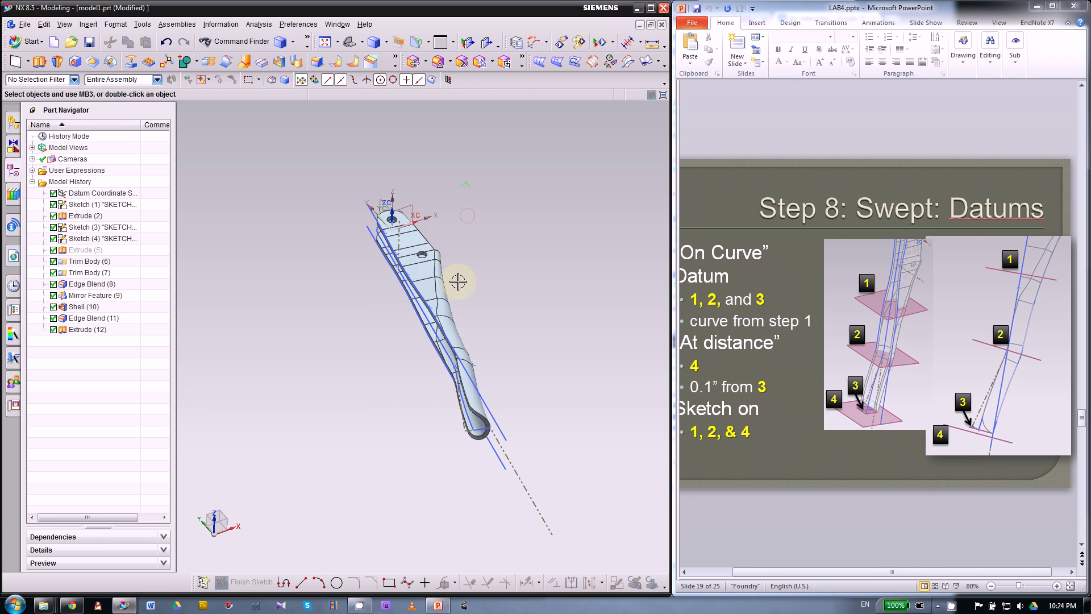
{"action": "middle_click_drag", "start_coordinate": [455, 280], "coordinate": [502, 332]}
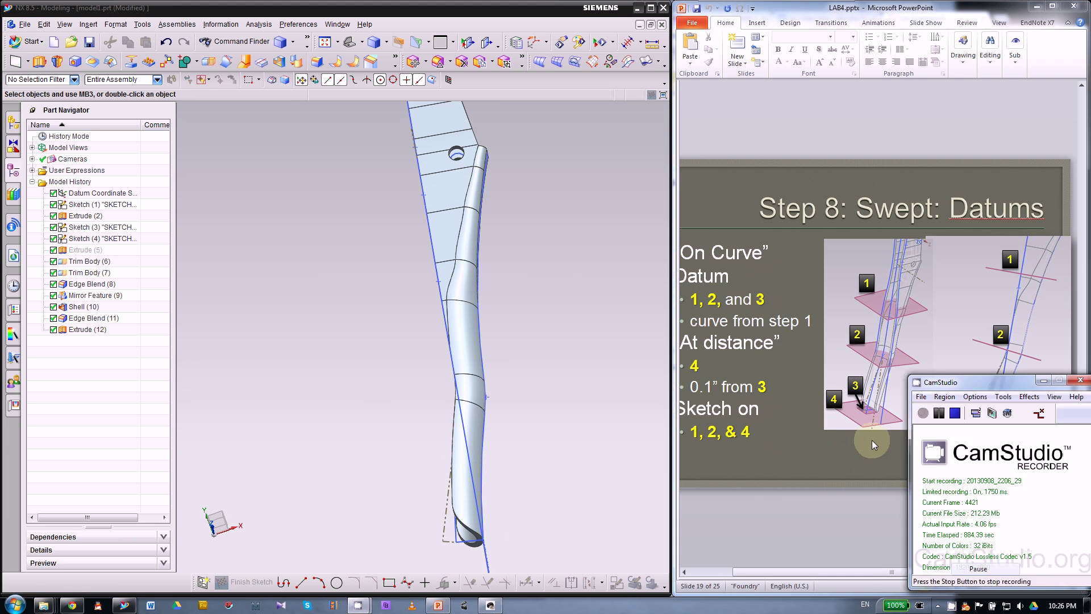
{"action": "left_click", "coordinate": [839, 454]}
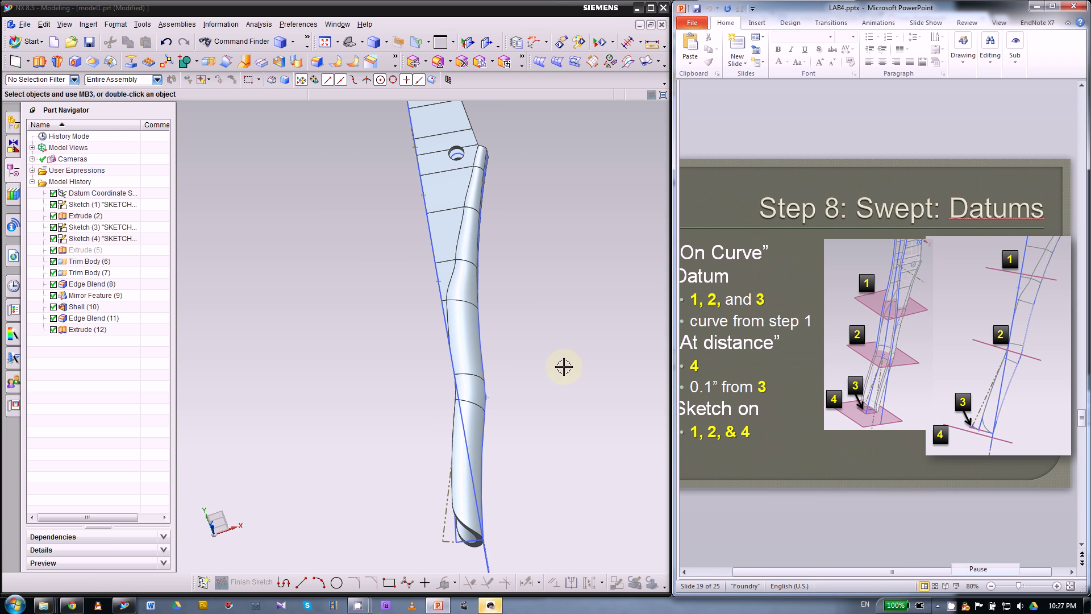
{"action": "mouse_move", "coordinate": [564, 367]}
{"action": "middle_mouse_down"}
{"action": "mouse_move", "coordinate": [563, 341]}
{"action": "mouse_move", "coordinate": [542, 343]}
{"action": "middle_mouse_up"}
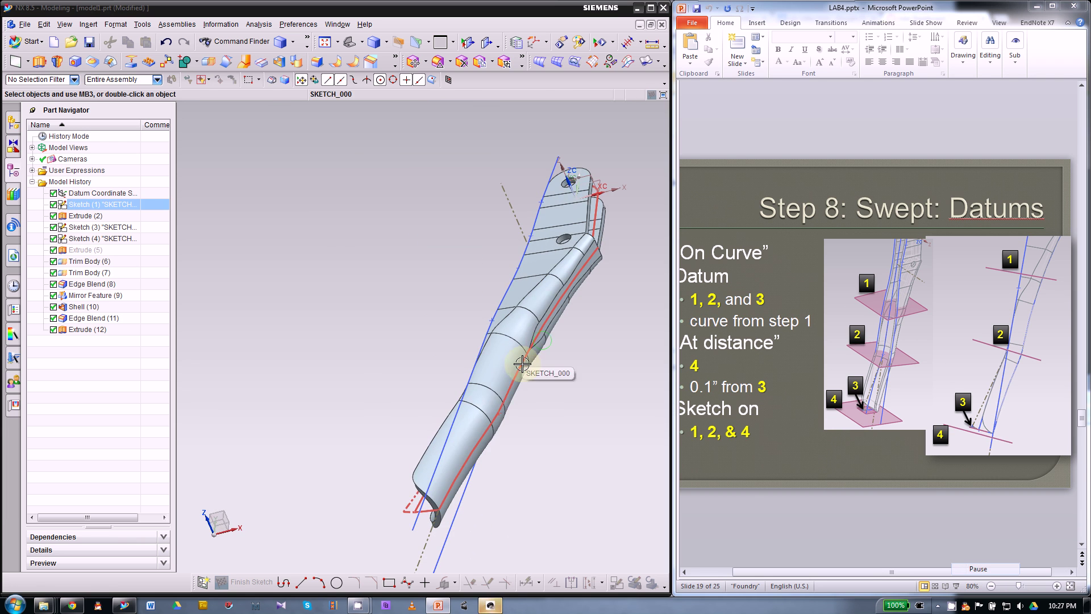
{"action": "middle_click_drag", "start_coordinate": [546, 470], "coordinate": [591, 452]}
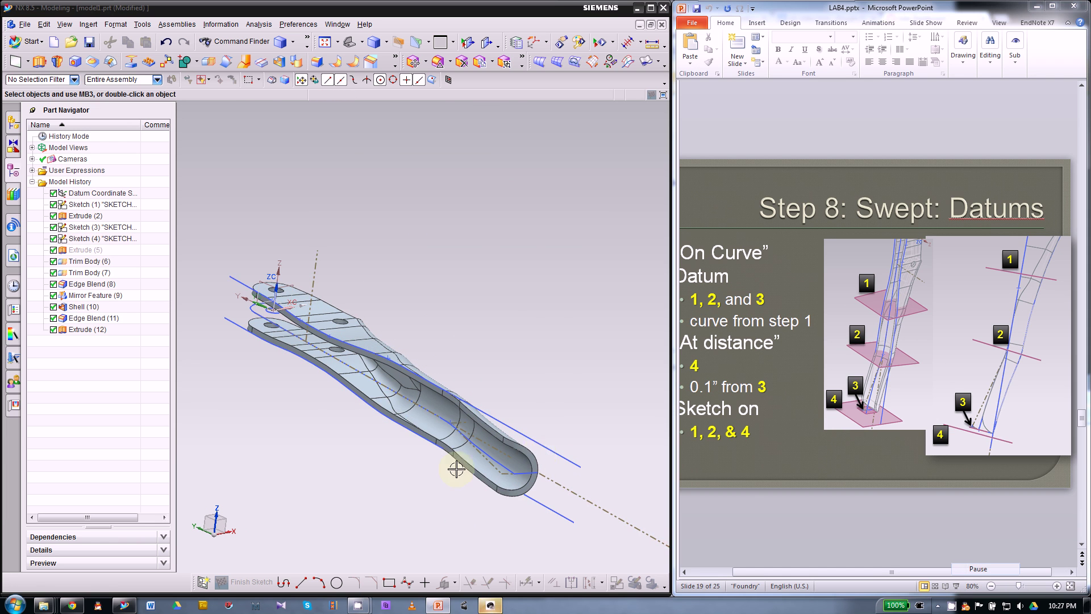
{"action": "left_click", "coordinate": [810, 441]}
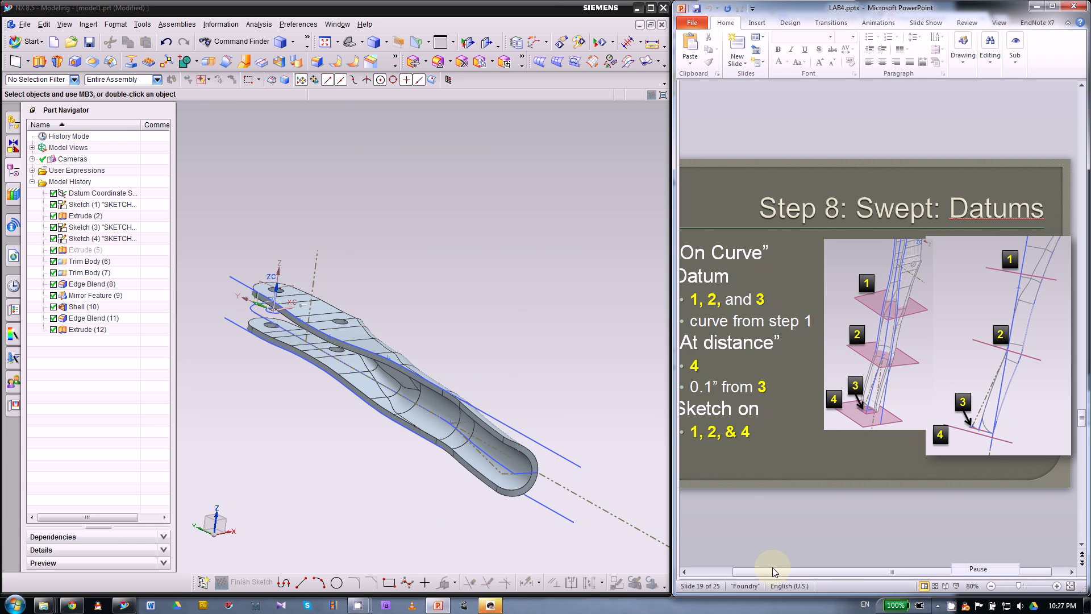
{"action": "left_click_drag", "start_coordinate": [773, 567], "coordinate": [762, 572]}
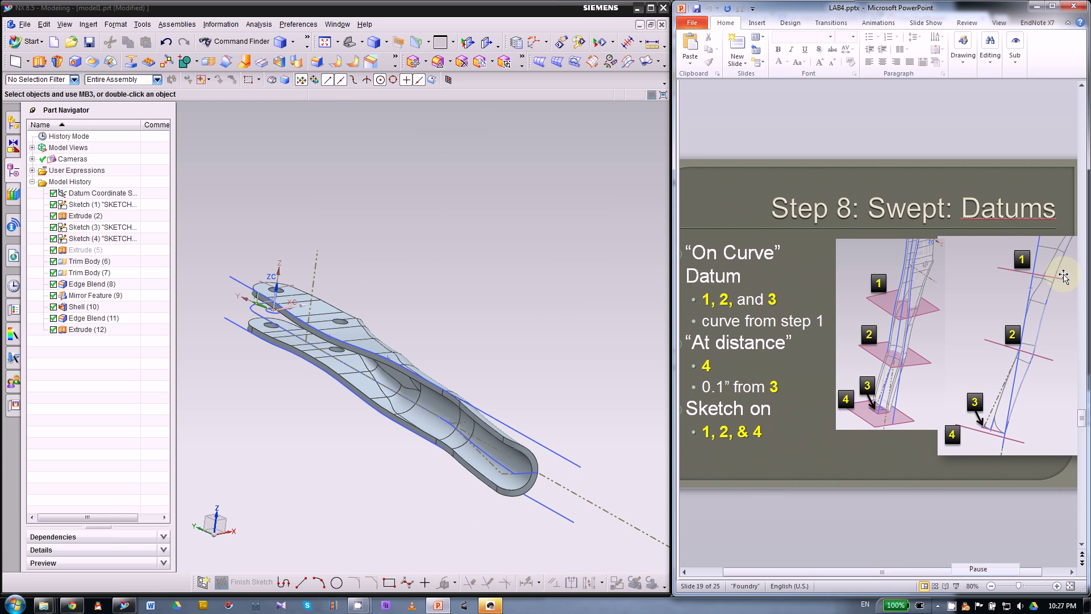
- Start a datum plane of type On Curve and select the sketch line running along the part as its curve
{"action": "mouse_move", "coordinate": [541, 338]}
{"action": "middle_mouse_down"}
{"action": "mouse_move", "coordinate": [519, 344]}
{"action": "mouse_move", "coordinate": [525, 377]}
{"action": "mouse_move", "coordinate": [542, 350]}
{"action": "middle_mouse_up"}
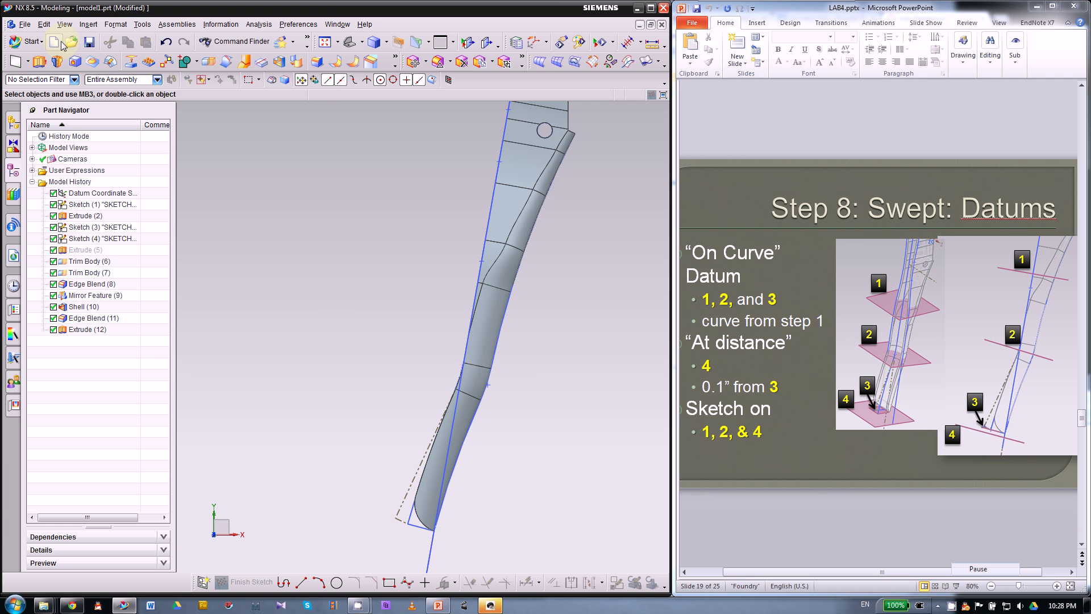
{"action": "left_click", "coordinate": [15, 62]}
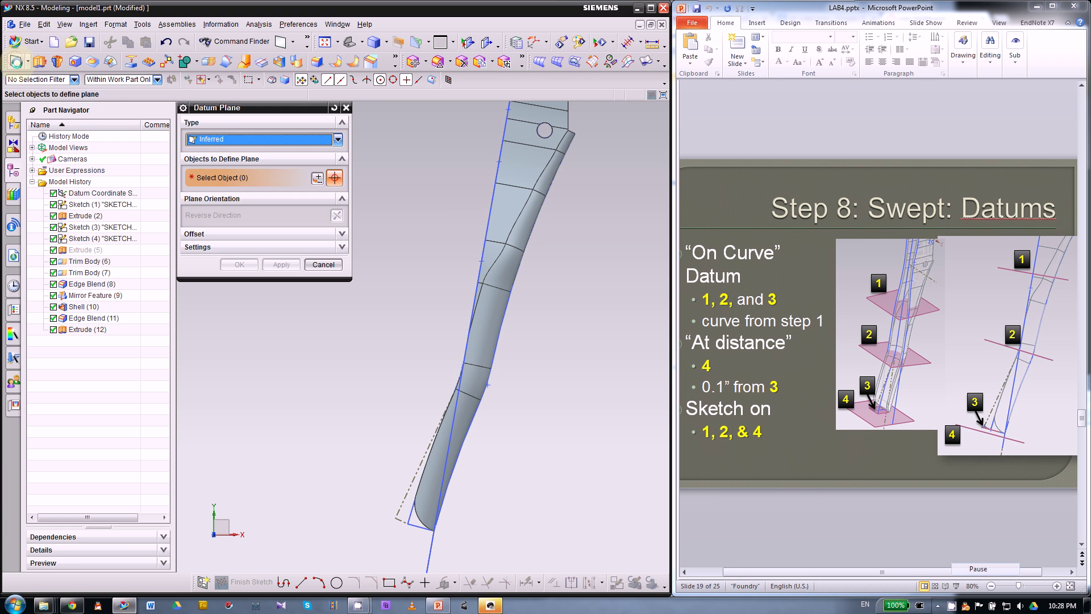
{"action": "left_click", "coordinate": [227, 147]}
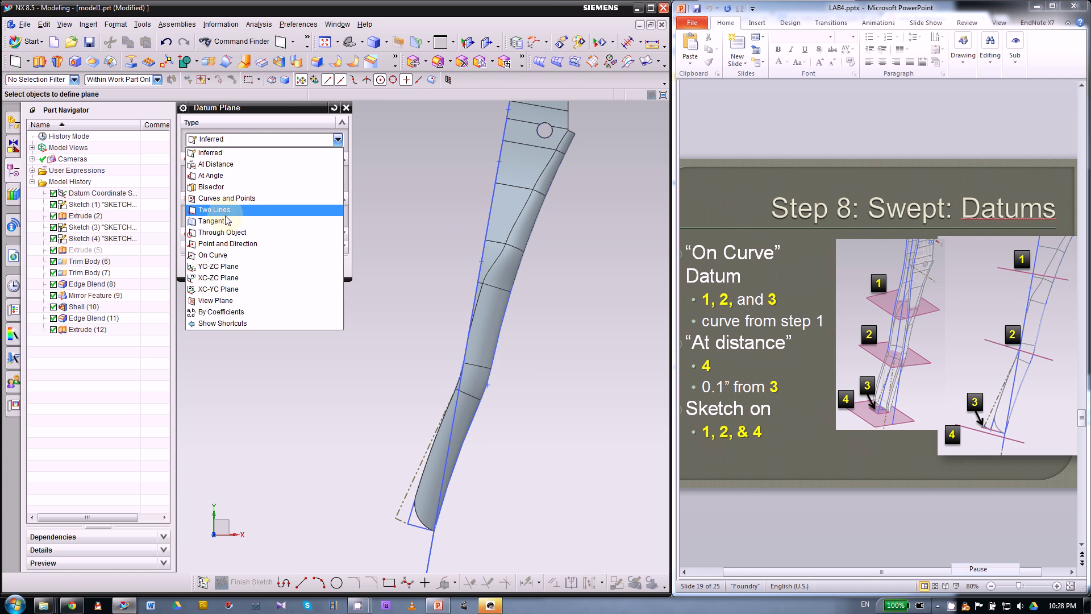
{"action": "left_click", "coordinate": [222, 256]}
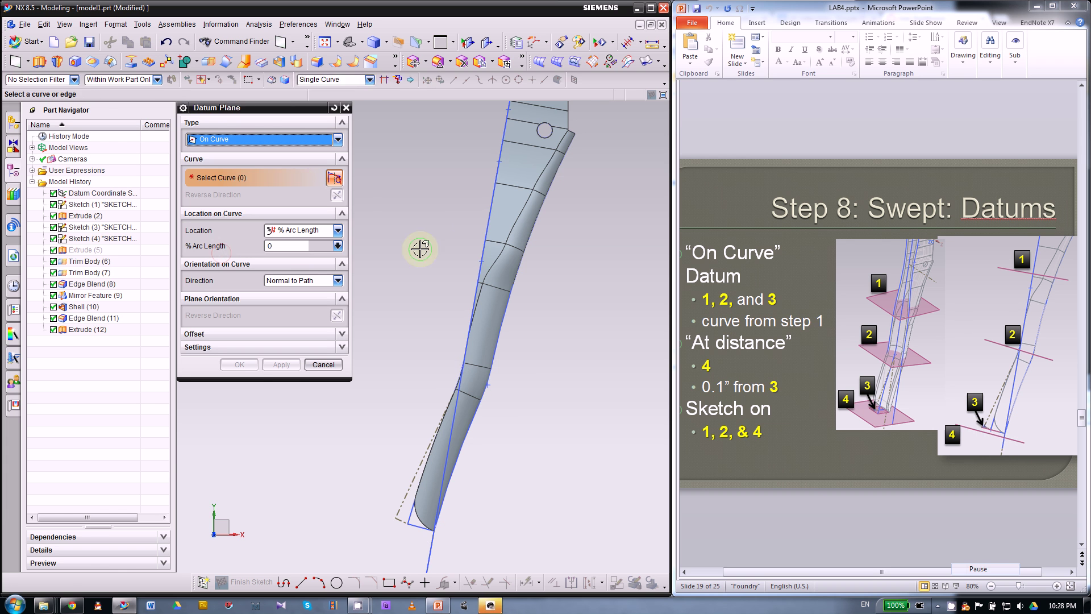
{"action": "middle_click_drag", "start_coordinate": [421, 248], "coordinate": [594, 231]}
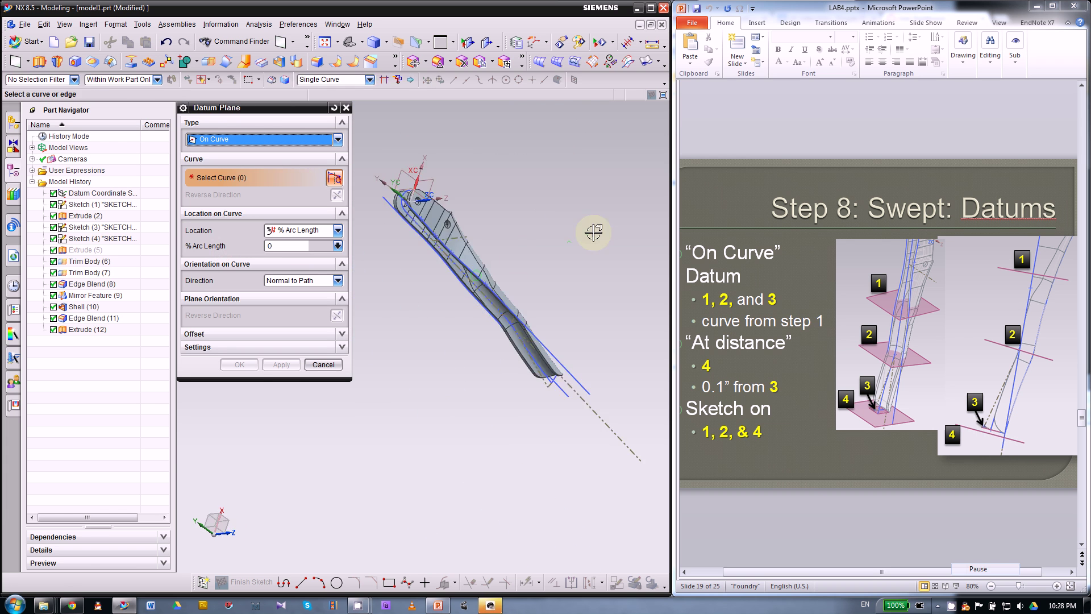
{"action": "mouse_move", "coordinate": [471, 322]}
{"action": "middle_mouse_down"}
{"action": "mouse_move", "coordinate": [512, 298]}
{"action": "mouse_move", "coordinate": [483, 307]}
{"action": "middle_mouse_up"}
{"action": "scroll", "coordinate": [512, 262], "scroll_direction": "up", "scroll_amount": 6}
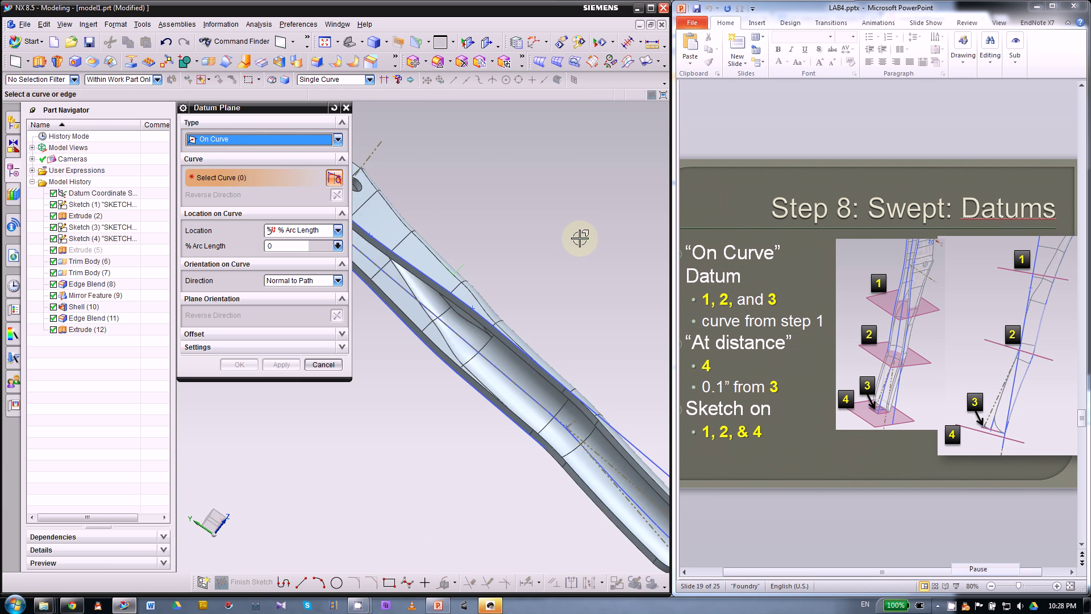
{"action": "middle_click_drag", "start_coordinate": [580, 238], "coordinate": [434, 268]}
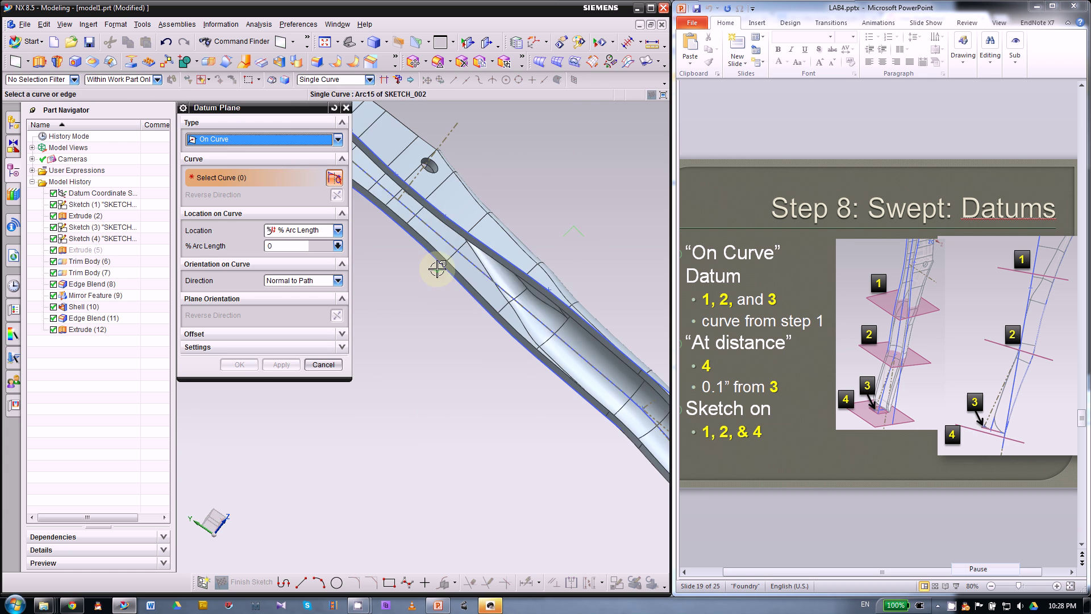
{"action": "left_click", "coordinate": [486, 277]}
{"action": "scroll", "coordinate": [398, 316], "scroll_direction": "down", "scroll_amount": 2}
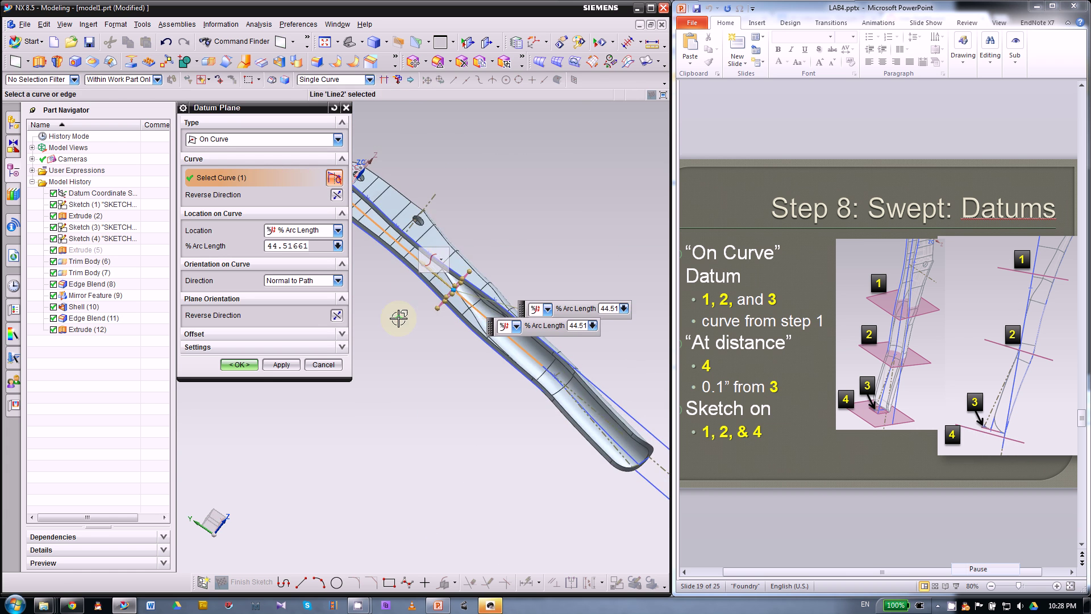
- Extend the datum plane's curve selection to the connected sketch curves with the Tangent Curves rule and set % Arc Length to 45
{"action": "mouse_move", "coordinate": [558, 227]}
{"action": "middle_mouse_down"}
{"action": "mouse_move", "coordinate": [544, 223]}
{"action": "mouse_move", "coordinate": [548, 234]}
{"action": "mouse_move", "coordinate": [556, 222]}
{"action": "middle_mouse_up"}
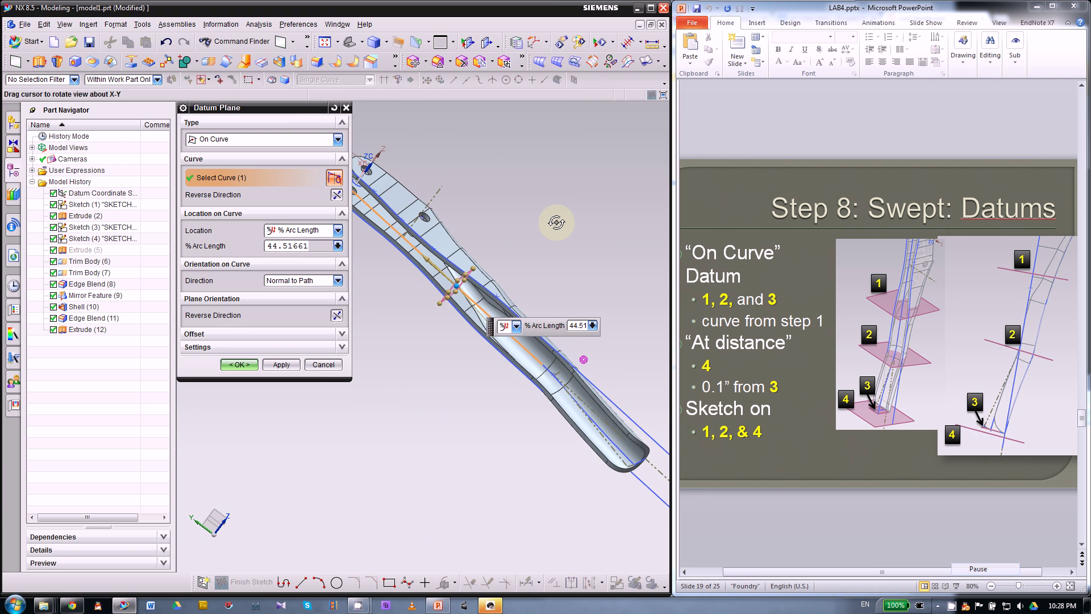
{"action": "left_click", "coordinate": [331, 79]}
{"action": "left_click", "coordinate": [331, 106]}
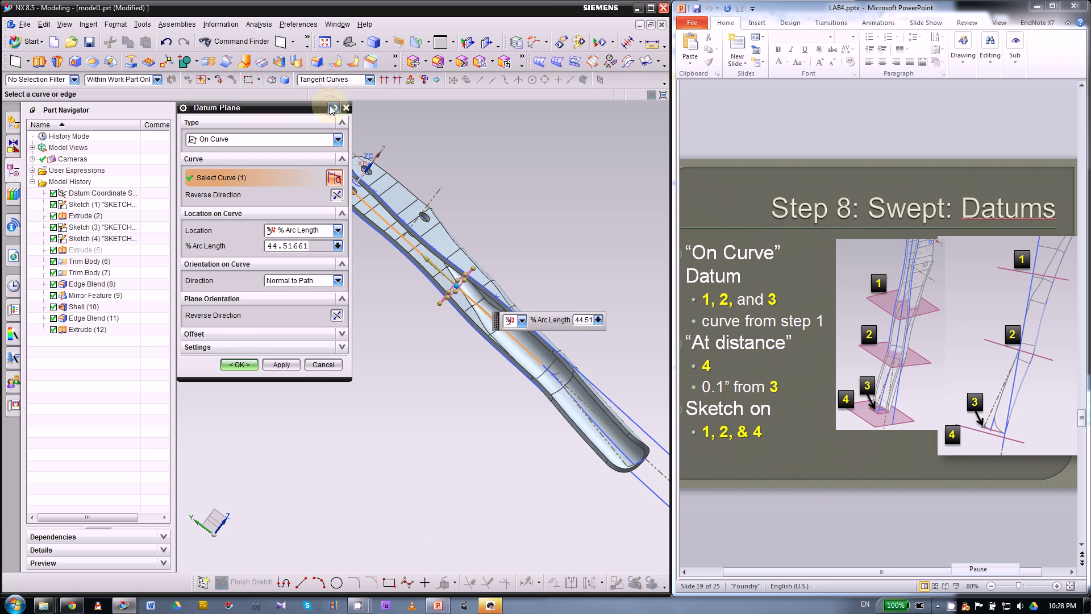
{"action": "left_click", "coordinate": [549, 368]}
{"action": "scroll", "coordinate": [541, 268], "scroll_direction": "down", "scroll_amount": 1}
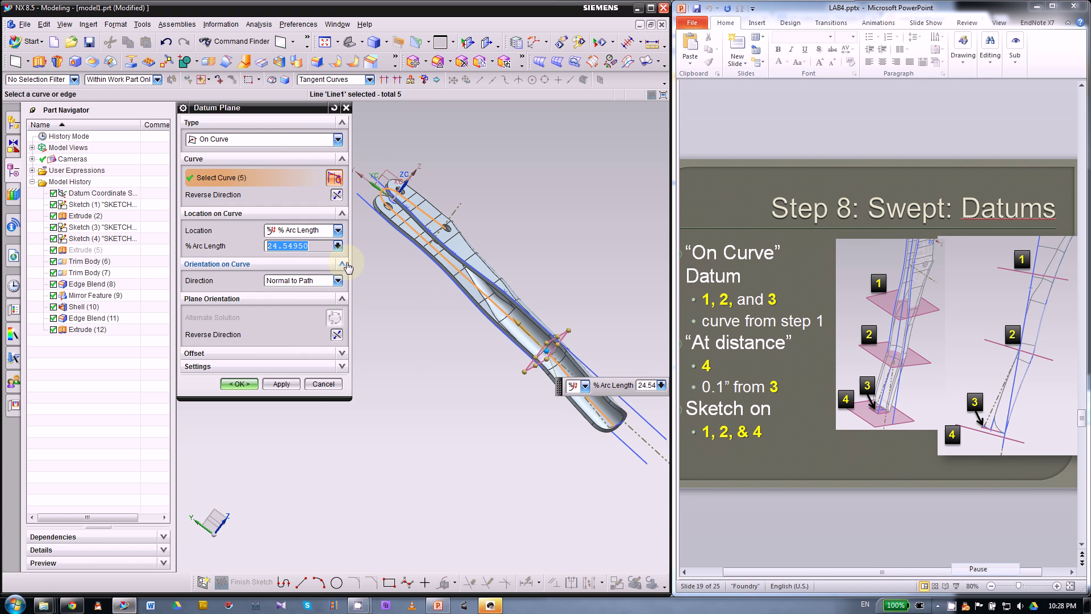
{"action": "type", "text": "45"}
{"action": "key", "text": "Return"}
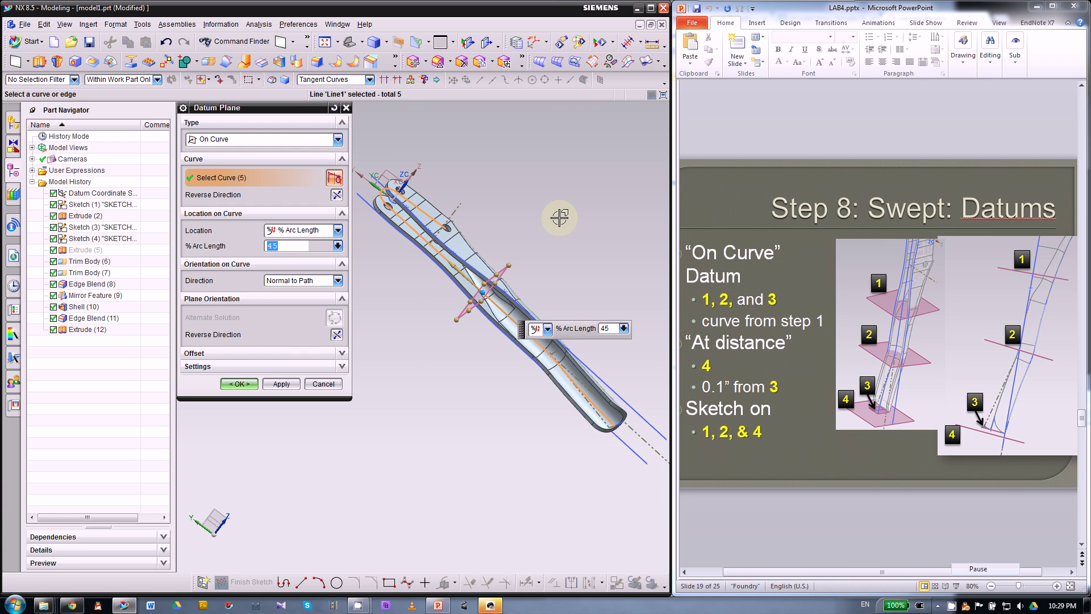
- Switch the model to wireframe display and examine the previewed datum plane's position along the curve
{"action": "mouse_move", "coordinate": [559, 218]}
{"action": "middle_mouse_down"}
{"action": "mouse_move", "coordinate": [574, 220]}
{"action": "mouse_move", "coordinate": [551, 205]}
{"action": "middle_mouse_up"}
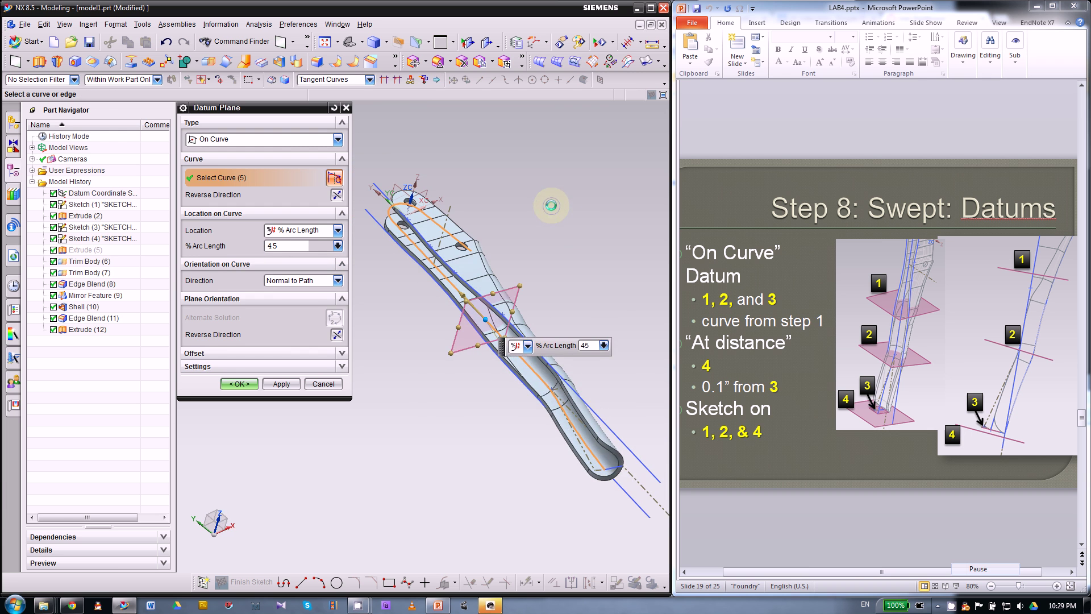
{"action": "right_click_drag", "start_coordinate": [508, 196], "coordinate": [489, 217]}
{"action": "middle_click_drag", "start_coordinate": [488, 218], "coordinate": [463, 220]}
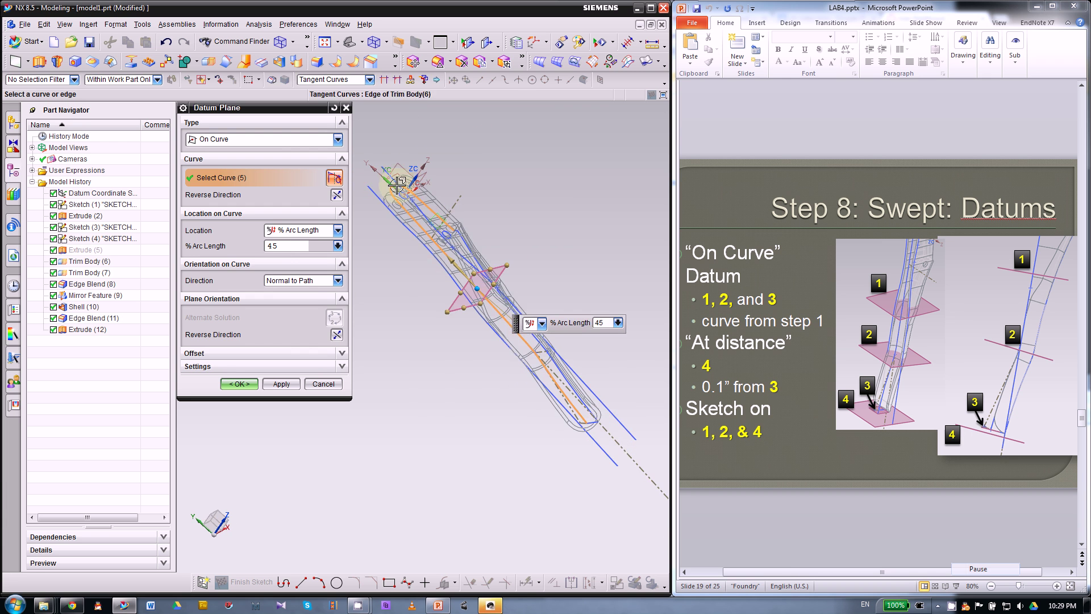
{"action": "scroll", "coordinate": [526, 307], "scroll_direction": "up", "scroll_amount": 2}
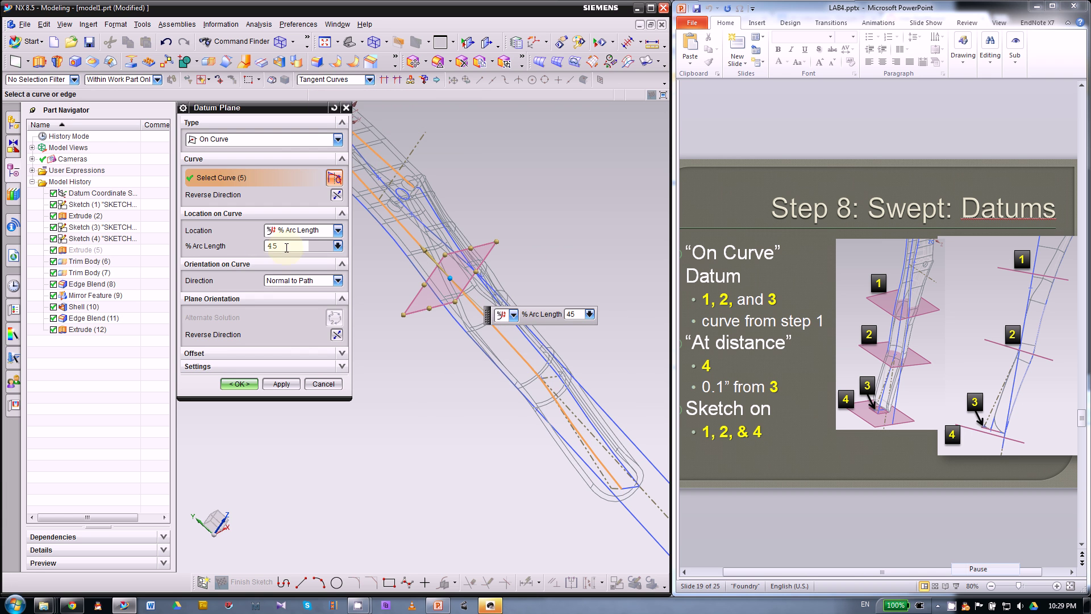
{"action": "middle_click_drag", "start_coordinate": [511, 215], "coordinate": [502, 251]}
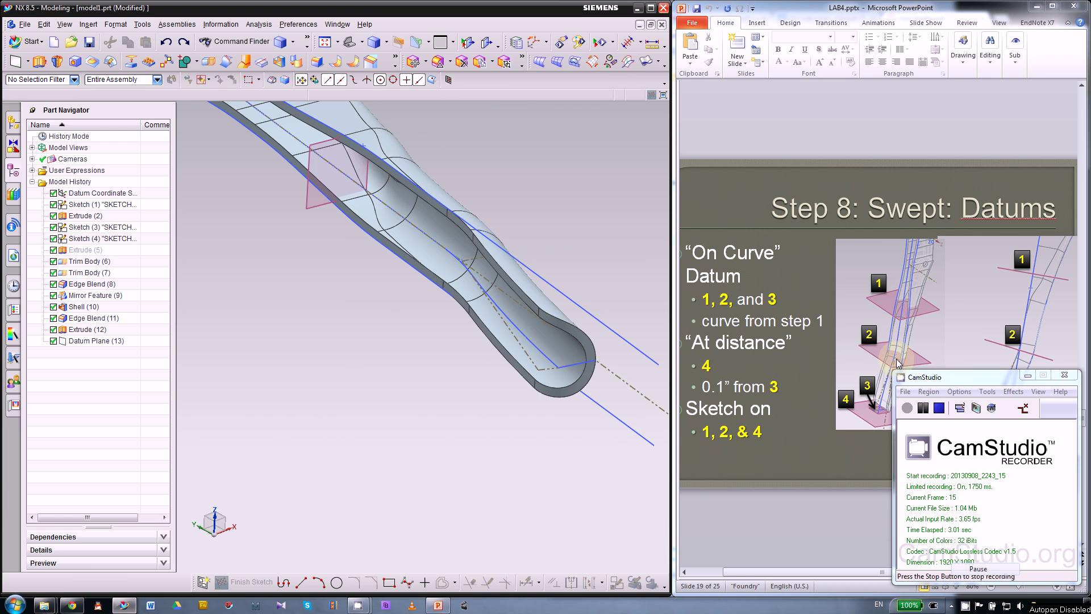
- Start a second On Curve datum plane and select the small sketch arc at the bend near the part's rounded end
{"action": "left_click", "coordinate": [440, 242]}
{"action": "scroll", "coordinate": [437, 313], "scroll_direction": "down", "scroll_amount": 3}
{"action": "left_click", "coordinate": [442, 412]}
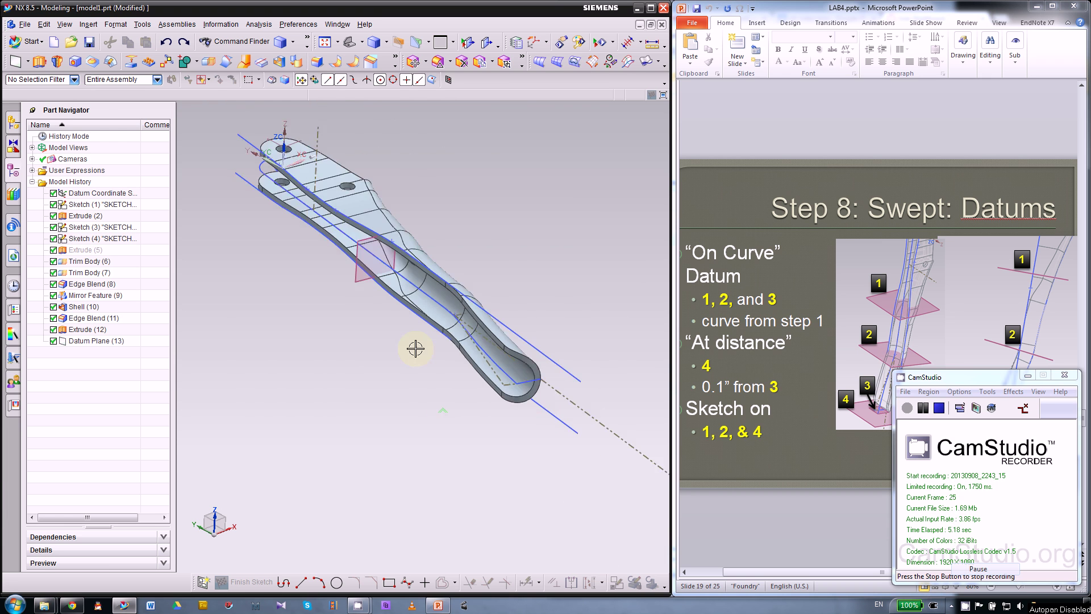
{"action": "scroll", "coordinate": [415, 348], "scroll_direction": "up", "scroll_amount": 3}
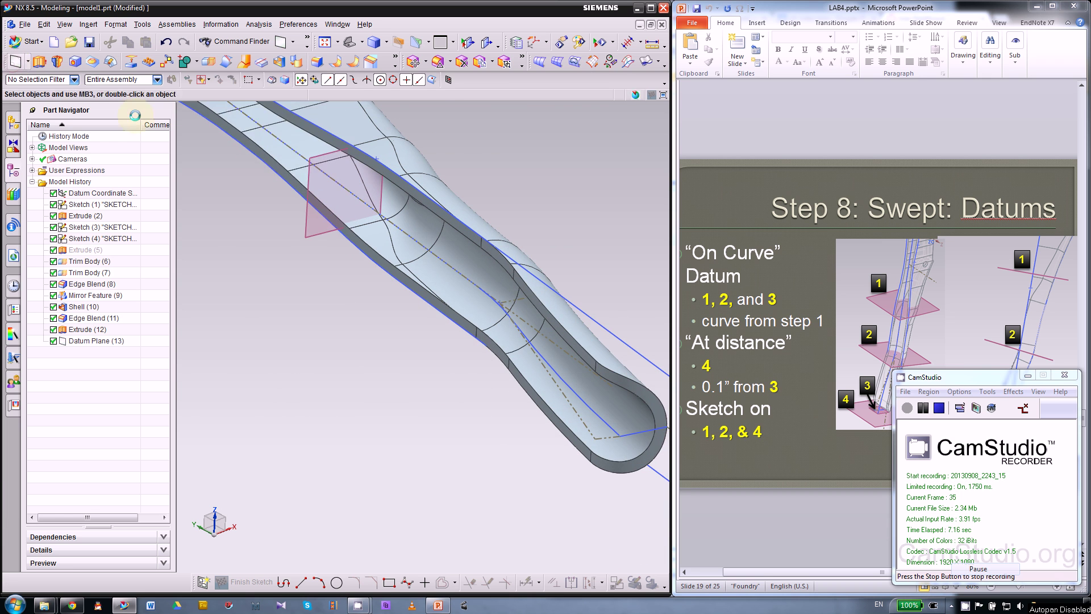
{"action": "left_click", "coordinate": [312, 140]}
{"action": "left_click", "coordinate": [267, 250]}
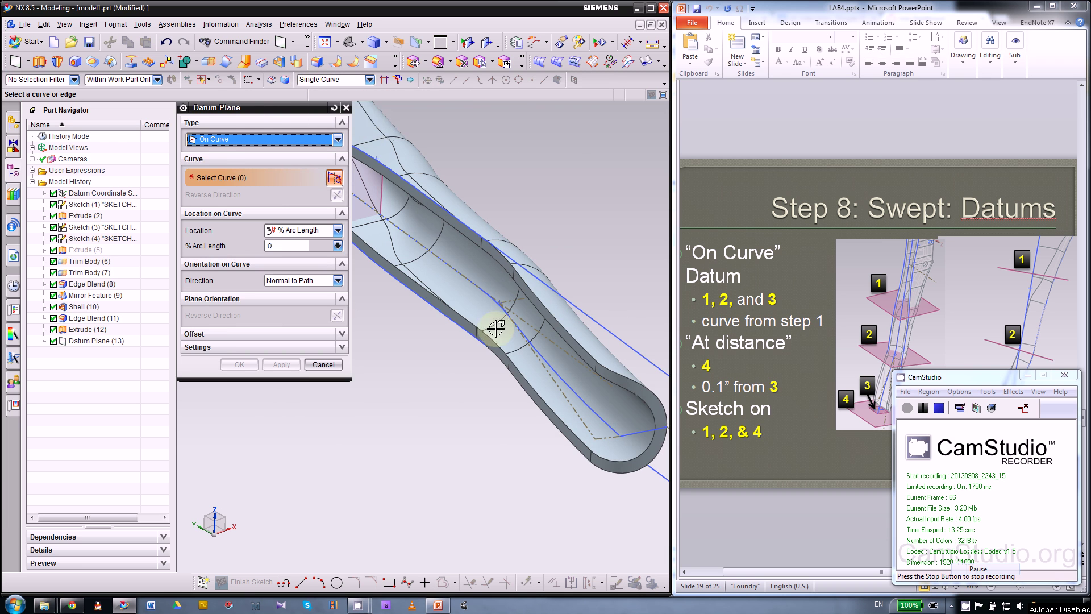
{"action": "scroll", "coordinate": [492, 321], "scroll_direction": "up", "scroll_amount": 3}
{"action": "left_click", "coordinate": [515, 294]}
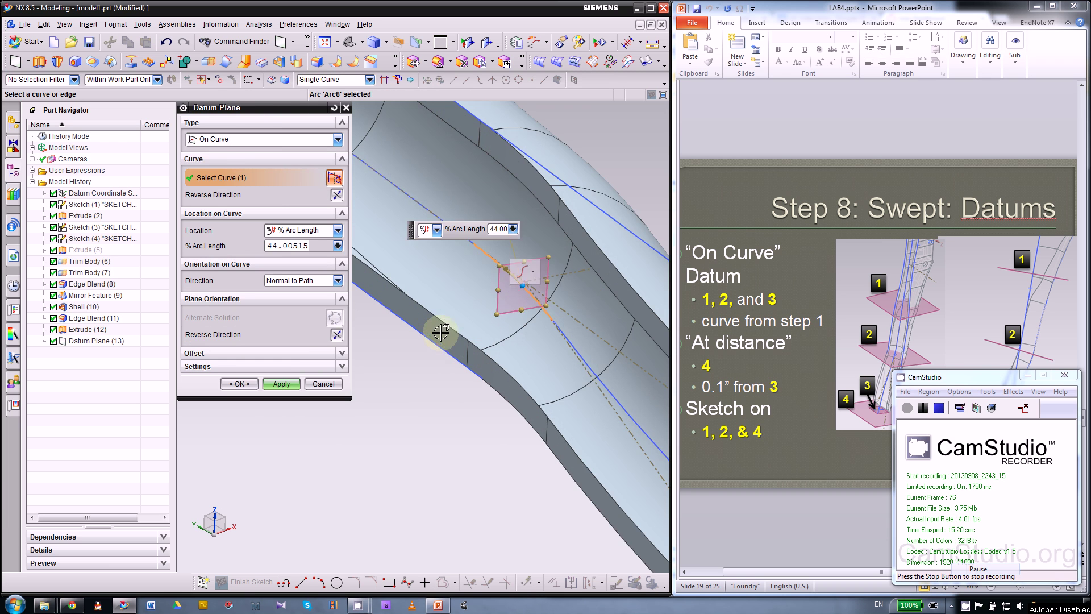
- Set % Arc Length to 50 on the selected arc and create the second datum plane
{"action": "scroll", "coordinate": [445, 356], "scroll_direction": "down", "scroll_amount": 3}
{"action": "scroll", "coordinate": [455, 318], "scroll_direction": "down", "scroll_amount": 1}
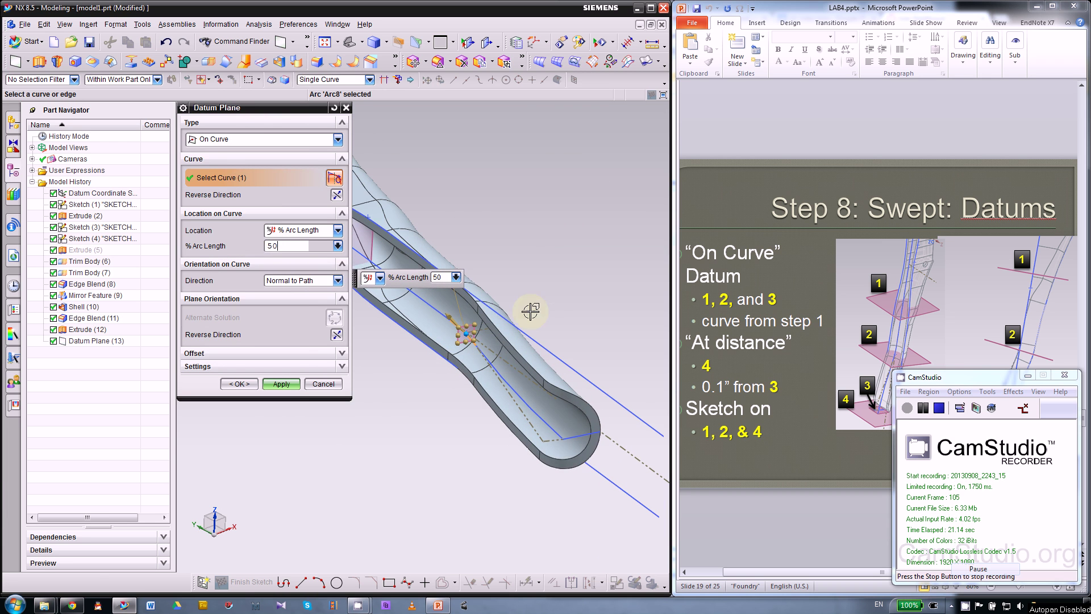
{"action": "scroll", "coordinate": [529, 309], "scroll_direction": "down", "scroll_amount": 2}
{"action": "scroll", "coordinate": [459, 312], "scroll_direction": "up", "scroll_amount": 1}
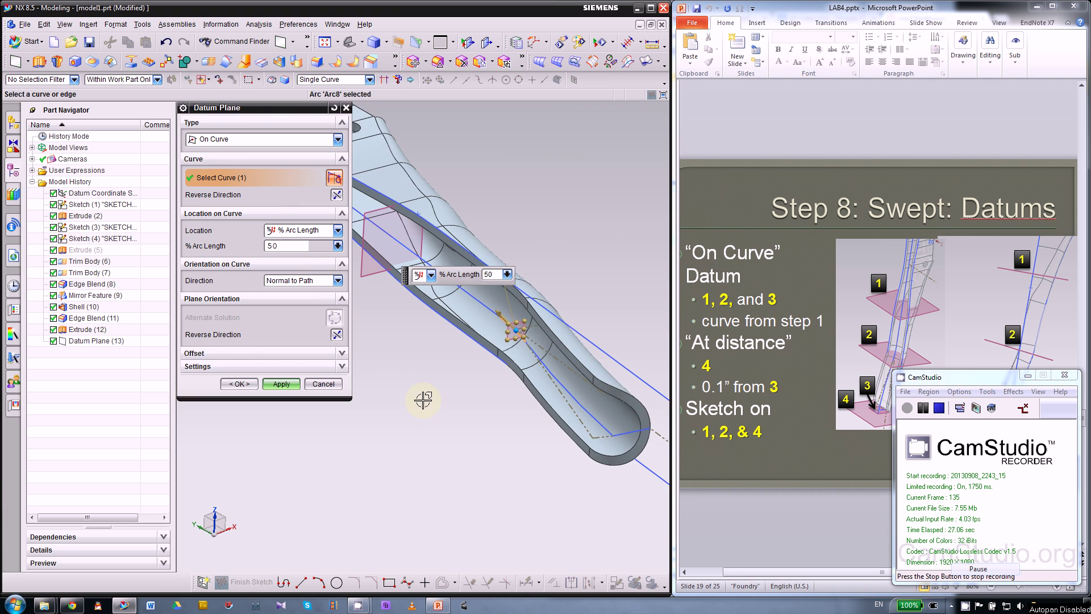
{"action": "scroll", "coordinate": [436, 407], "scroll_direction": "down", "scroll_amount": 1}
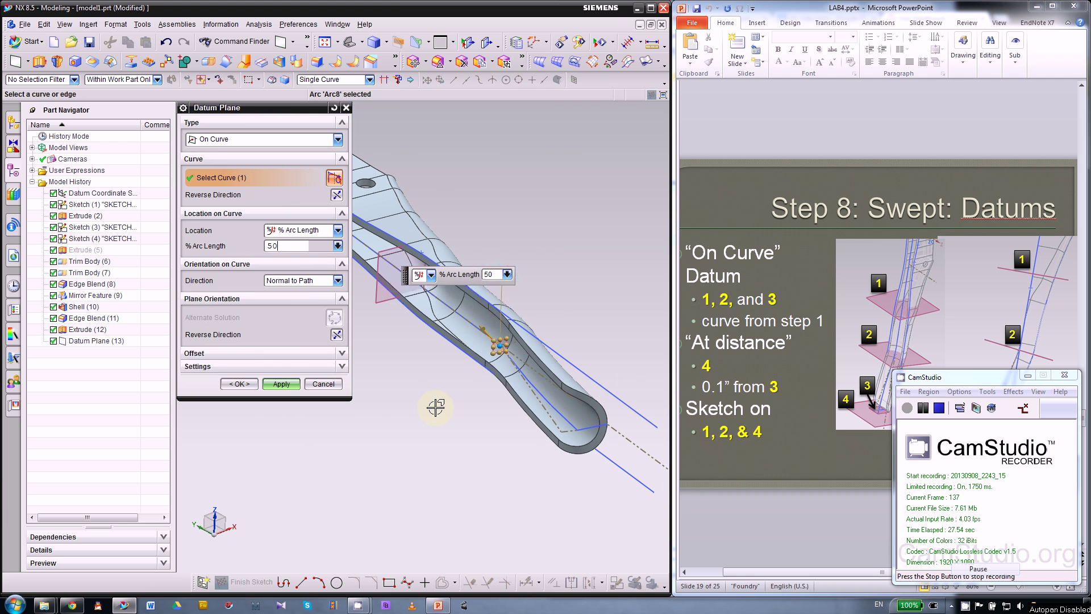
{"action": "left_click", "coordinate": [282, 385]}
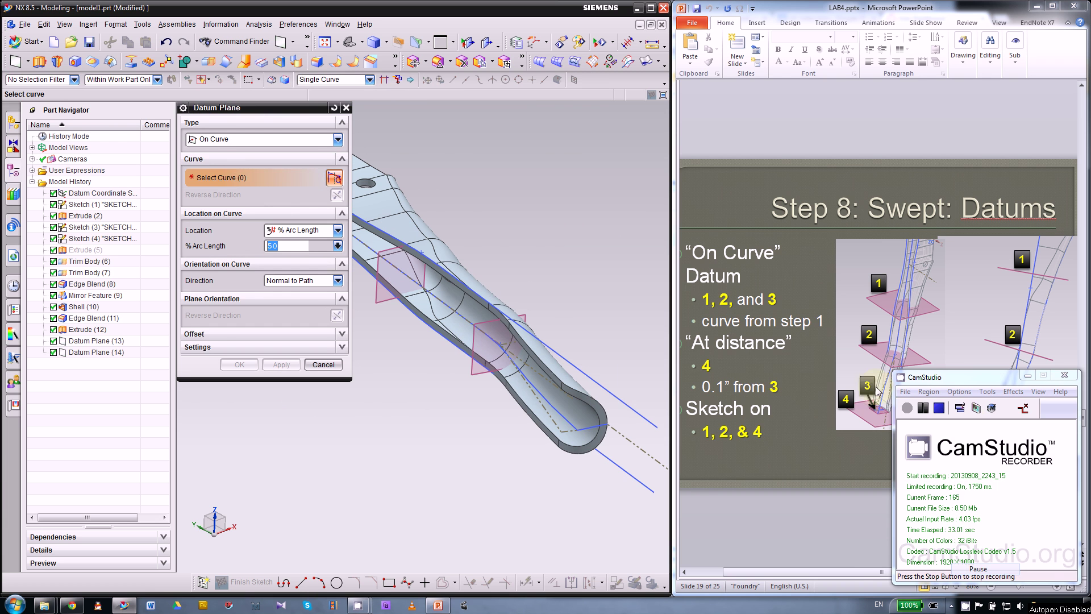
- Create a third On Curve datum plane at 0% arc length where the sketch curve ends at the part's rounded end
{"action": "left_click", "coordinate": [1028, 375]}
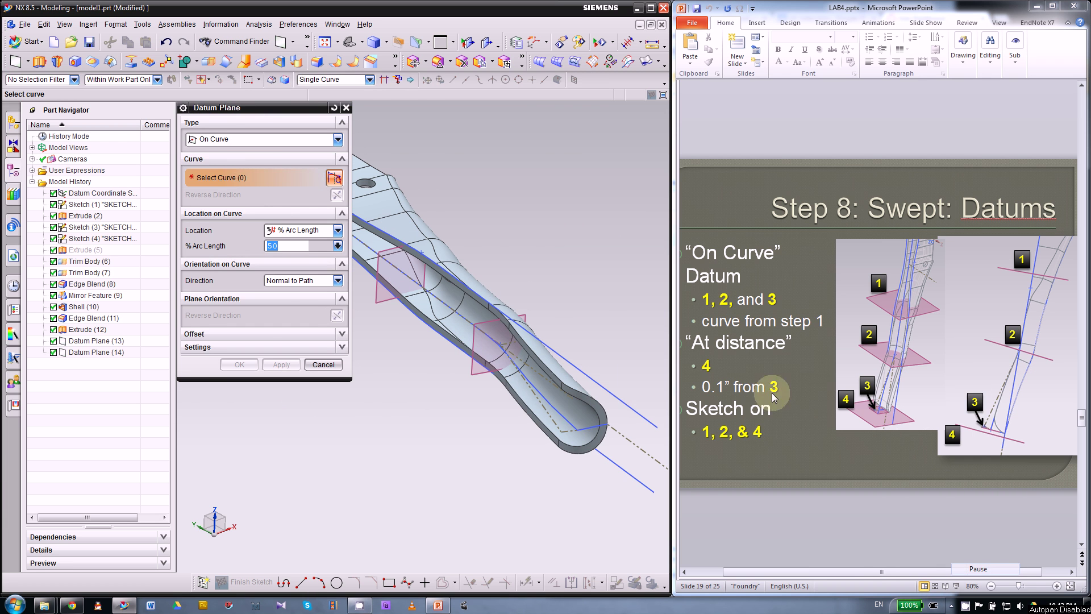
{"action": "left_click", "coordinate": [568, 421]}
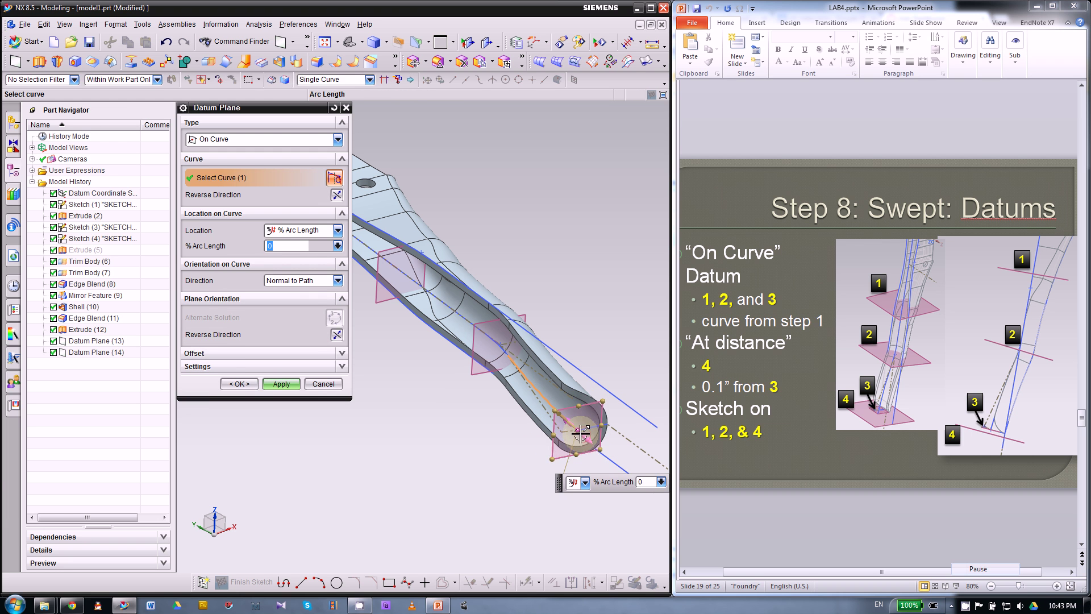
{"action": "middle_click_drag", "start_coordinate": [429, 430], "coordinate": [426, 426]}
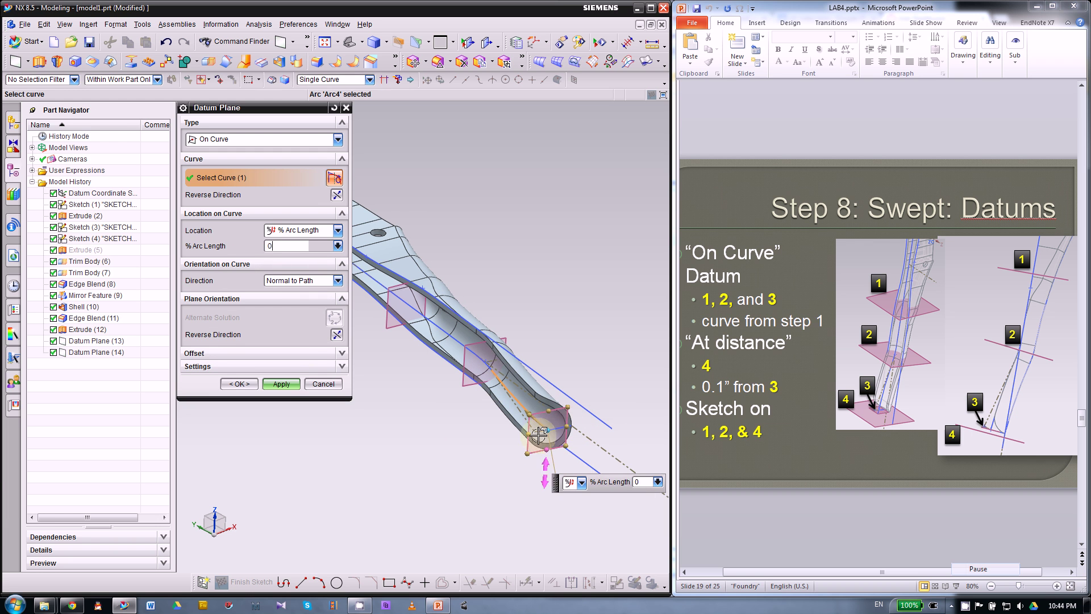
{"action": "left_click", "coordinate": [281, 384]}
- Set up an At Distance datum plane offset 0.1 in from the datum plane at the part's rounded end
{"action": "middle_click_drag", "start_coordinate": [432, 409], "coordinate": [472, 464]}
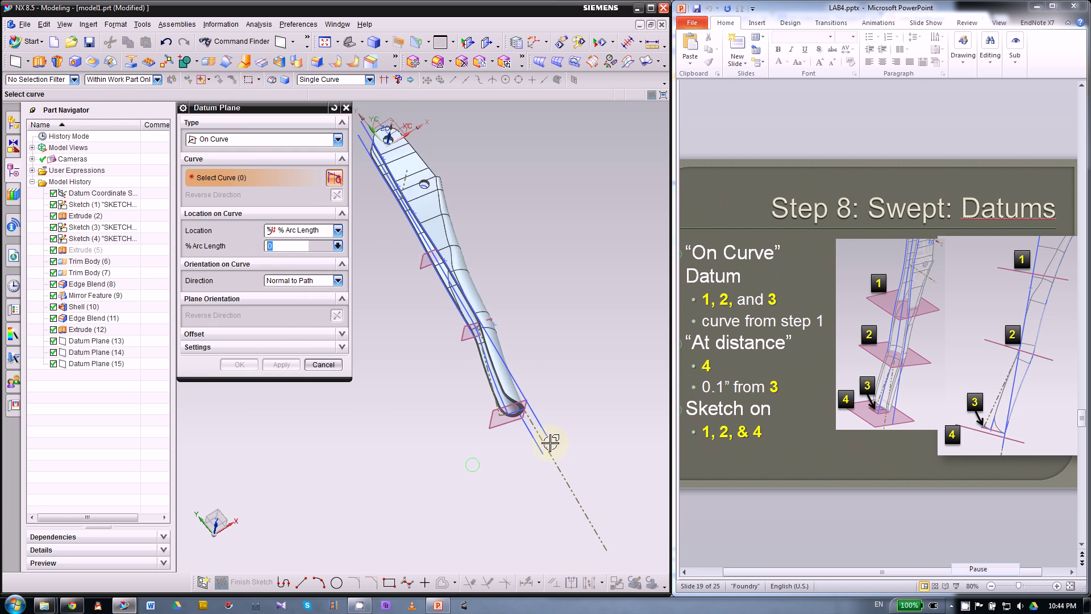
{"action": "scroll", "coordinate": [550, 442], "scroll_direction": "up", "scroll_amount": 2}
{"action": "left_click", "coordinate": [227, 140]}
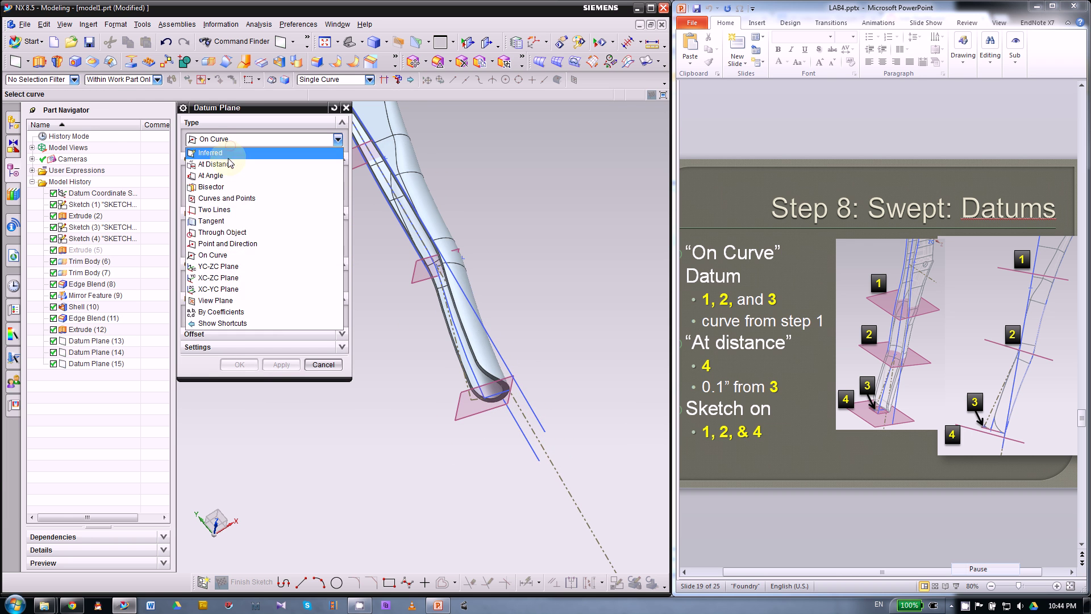
{"action": "left_click", "coordinate": [229, 164]}
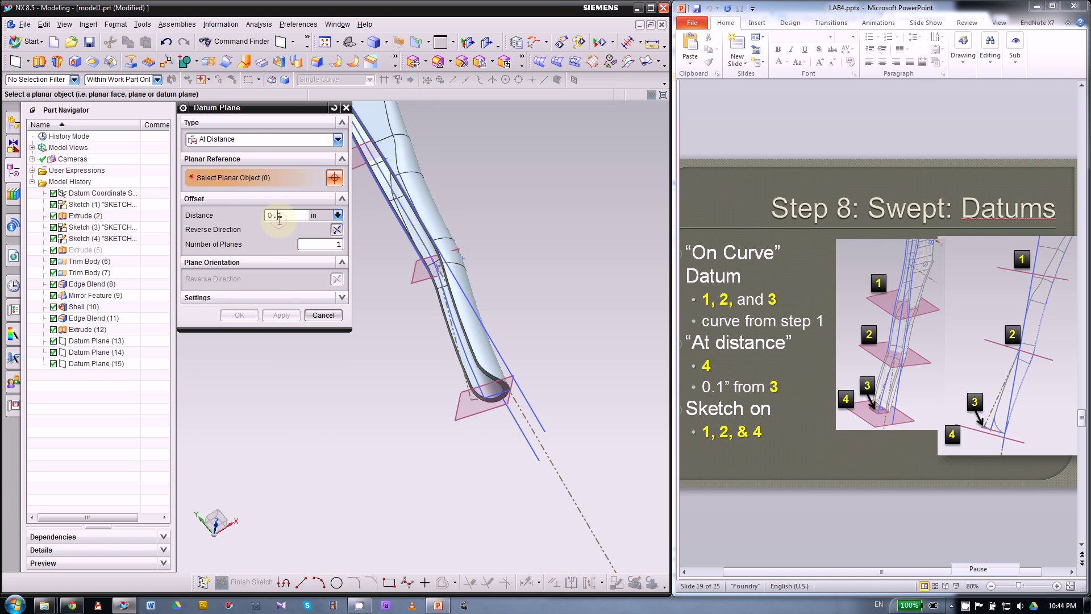
{"action": "left_click", "coordinate": [461, 416]}
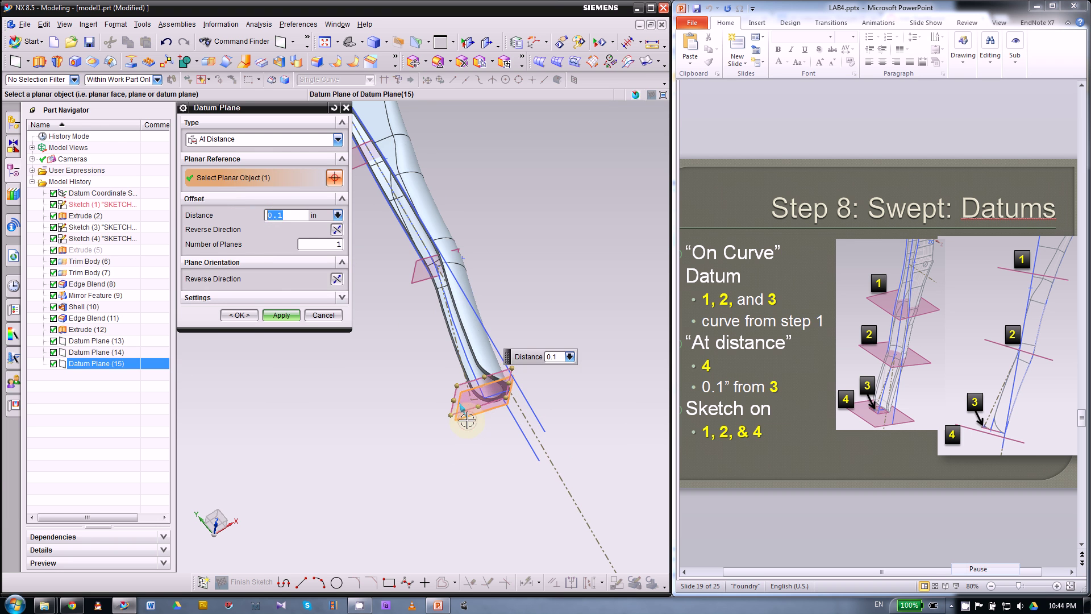
- Try reversing the orientation of the new At Distance datum plane at the part's rounded end
{"action": "left_click", "coordinate": [337, 279]}
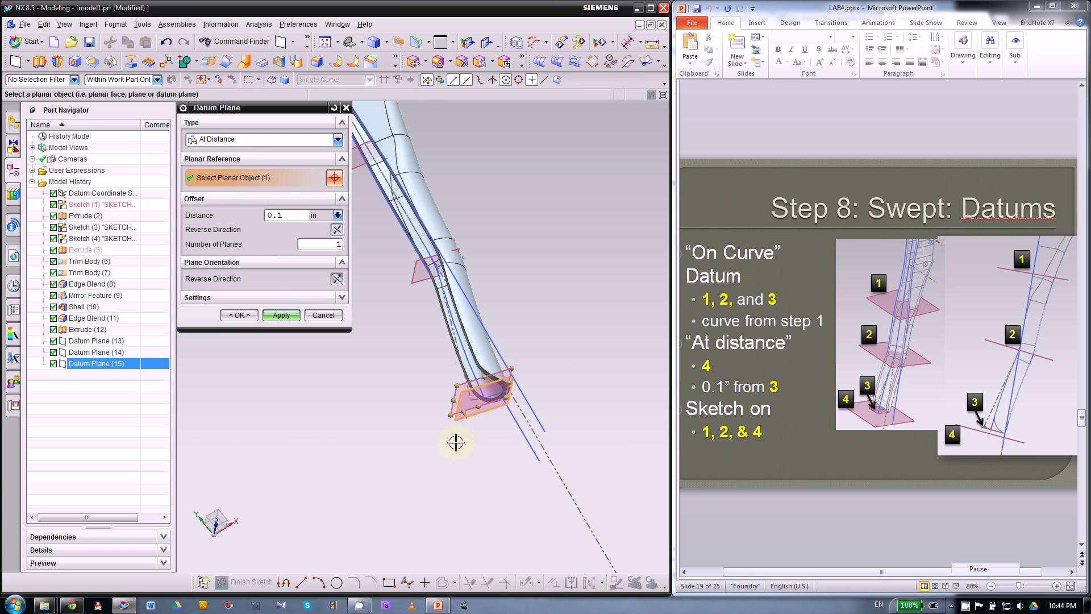
{"action": "middle_click_drag", "start_coordinate": [456, 442], "coordinate": [444, 467]}
{"action": "left_click", "coordinate": [337, 279]}
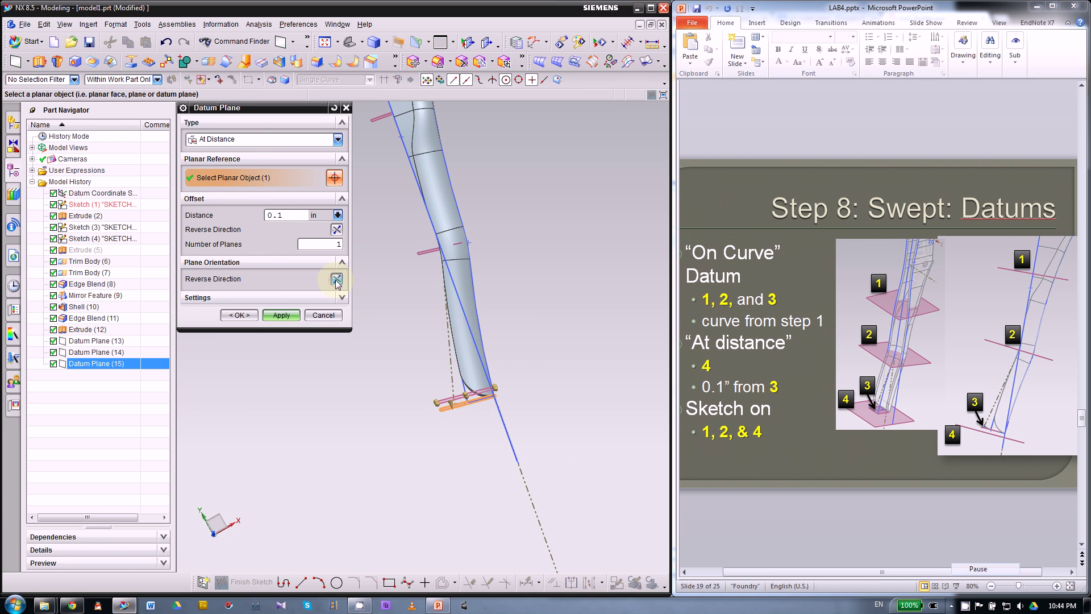
{"action": "middle_click_drag", "start_coordinate": [458, 440], "coordinate": [423, 422]}
{"action": "left_click", "coordinate": [297, 214]}
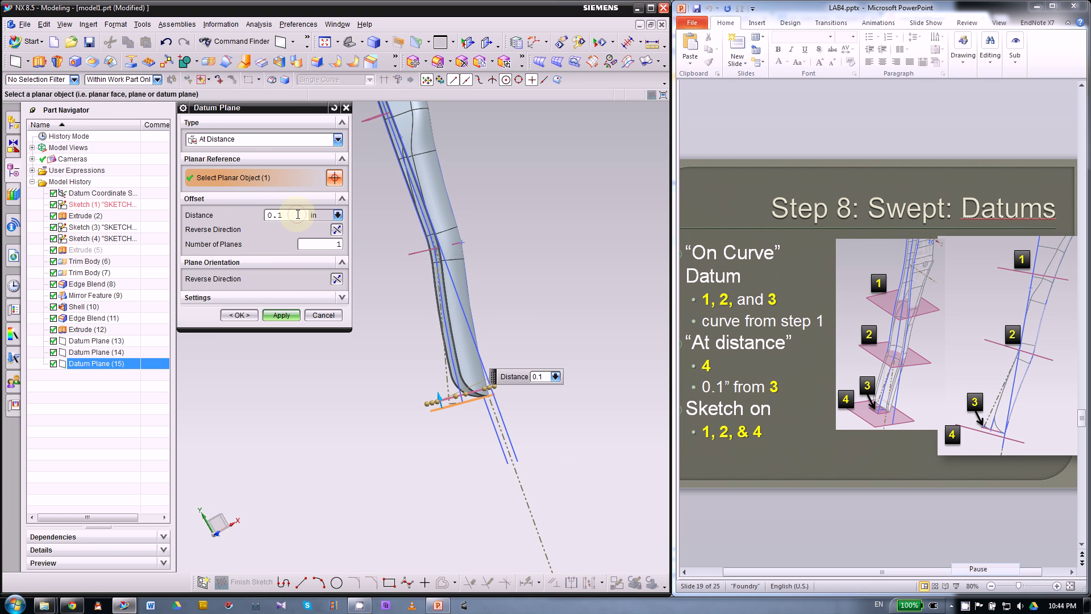
{"action": "double_click", "coordinate": [298, 214]}
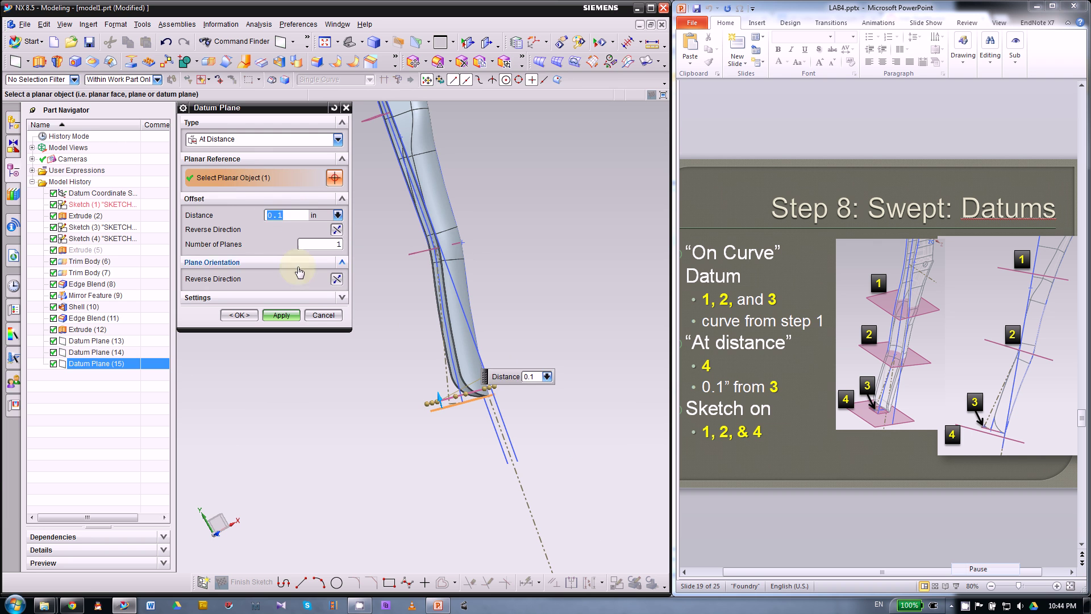
{"action": "left_click", "coordinate": [337, 280]}
{"action": "left_click", "coordinate": [300, 216]}
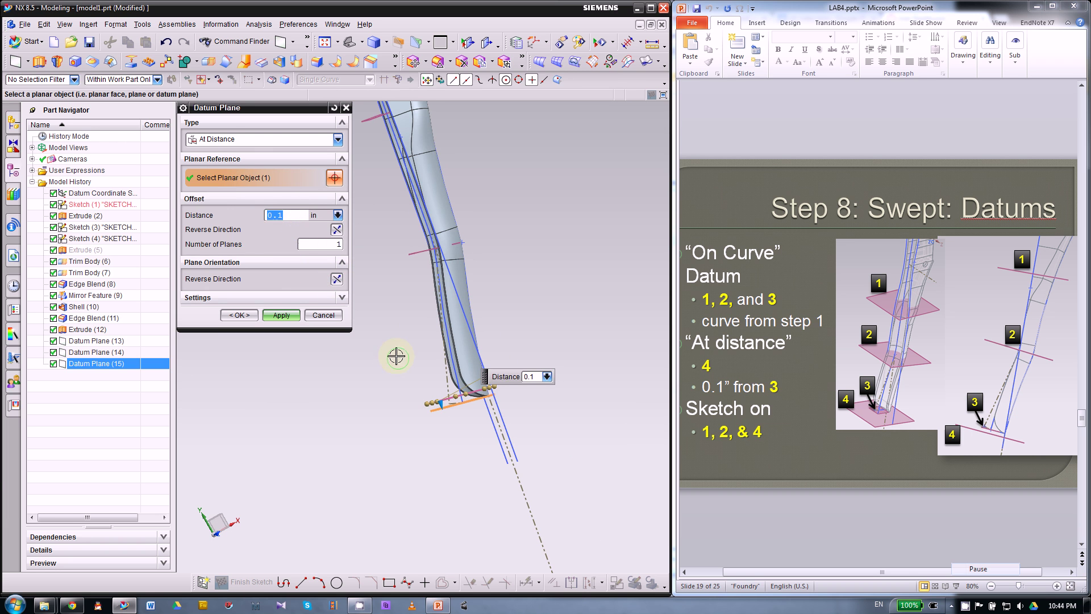
- Pull the plane's offset to -0.55 in, reverse its orientation and create the At Distance datum plane beyond the rounded end
{"action": "middle_click_drag", "start_coordinate": [395, 354], "coordinate": [397, 310]}
{"action": "left_click_drag", "start_coordinate": [434, 392], "coordinate": [448, 423]}
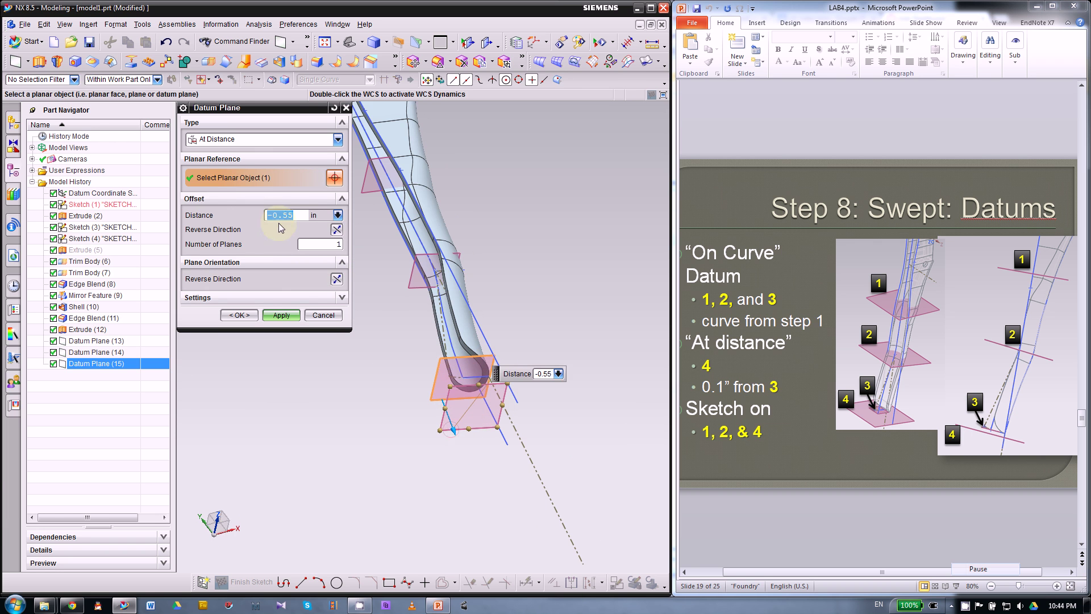
{"action": "left_click", "coordinate": [337, 278]}
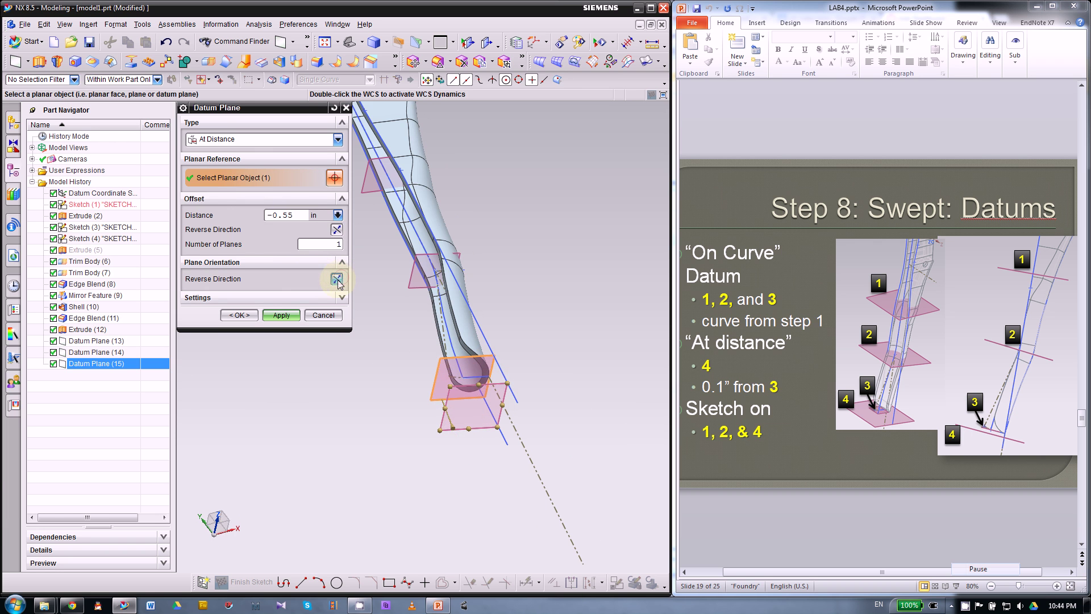
{"action": "middle_click_drag", "start_coordinate": [361, 386], "coordinate": [355, 346]}
{"action": "middle_click", "coordinate": [367, 406]}
{"action": "left_click", "coordinate": [325, 313]}
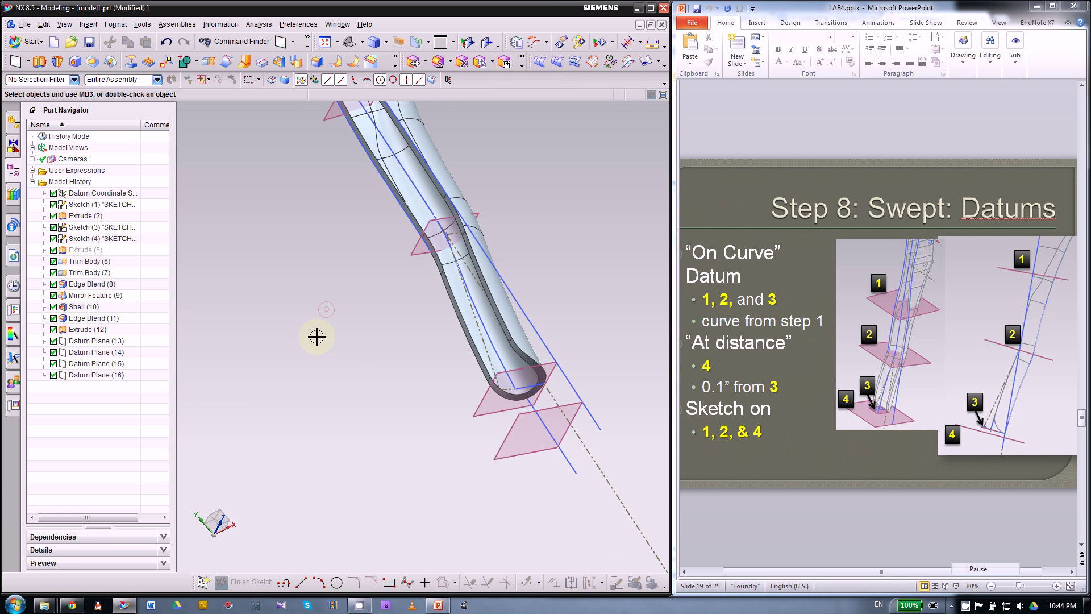
- Edit the outermost datum plane at the rounded end, reversing its offset direction and setting its distance to 0.1 in
{"action": "scroll", "coordinate": [341, 458], "scroll_direction": "down", "scroll_amount": 2}
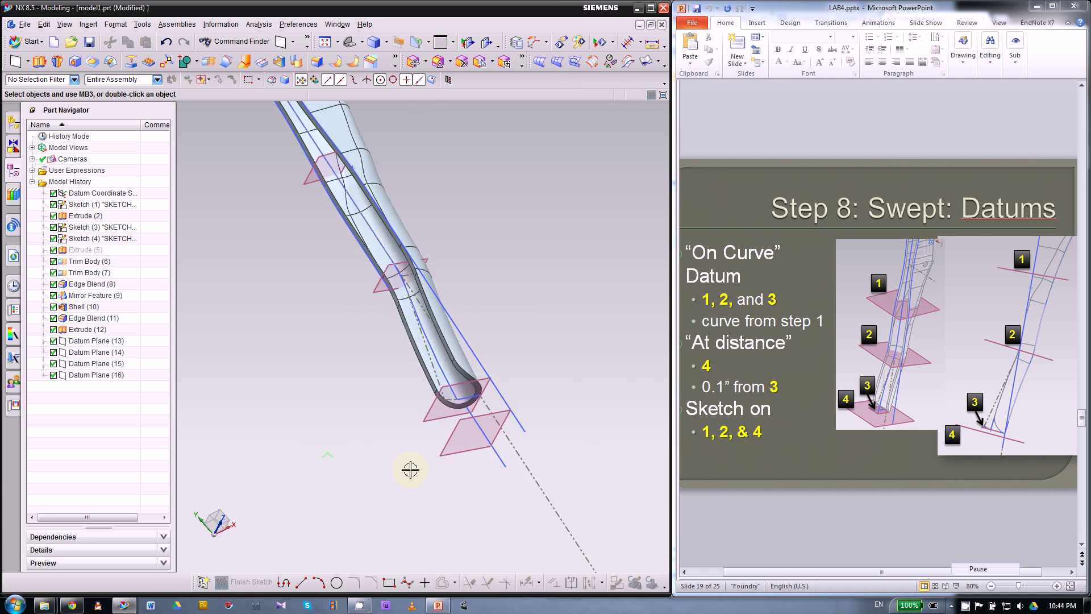
{"action": "scroll", "coordinate": [519, 446], "scroll_direction": "up", "scroll_amount": 4}
{"action": "double_click", "coordinate": [520, 437]}
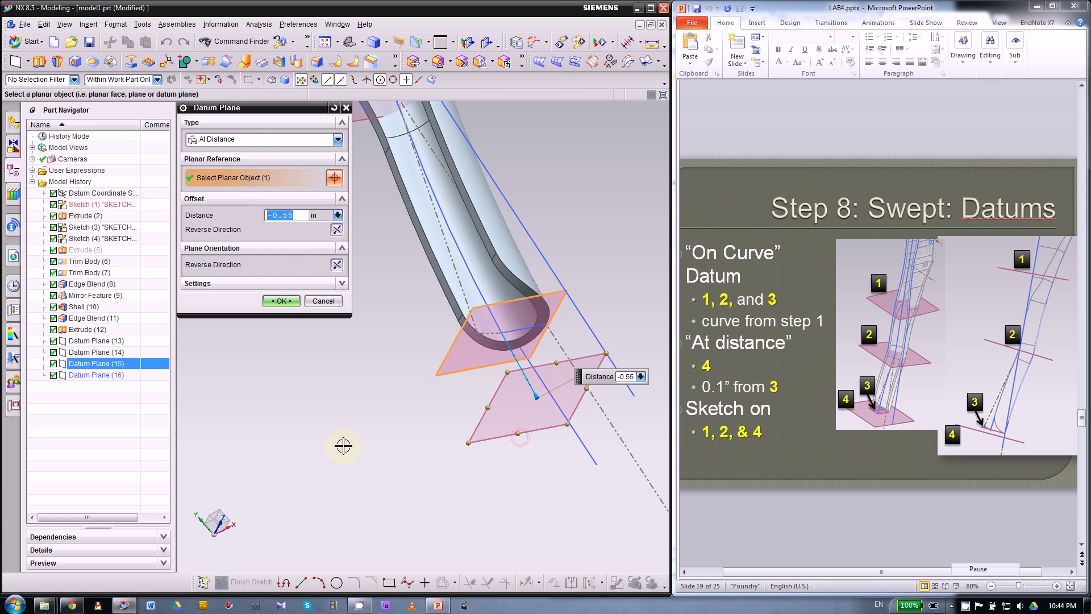
{"action": "middle_click_drag", "start_coordinate": [367, 462], "coordinate": [424, 429]}
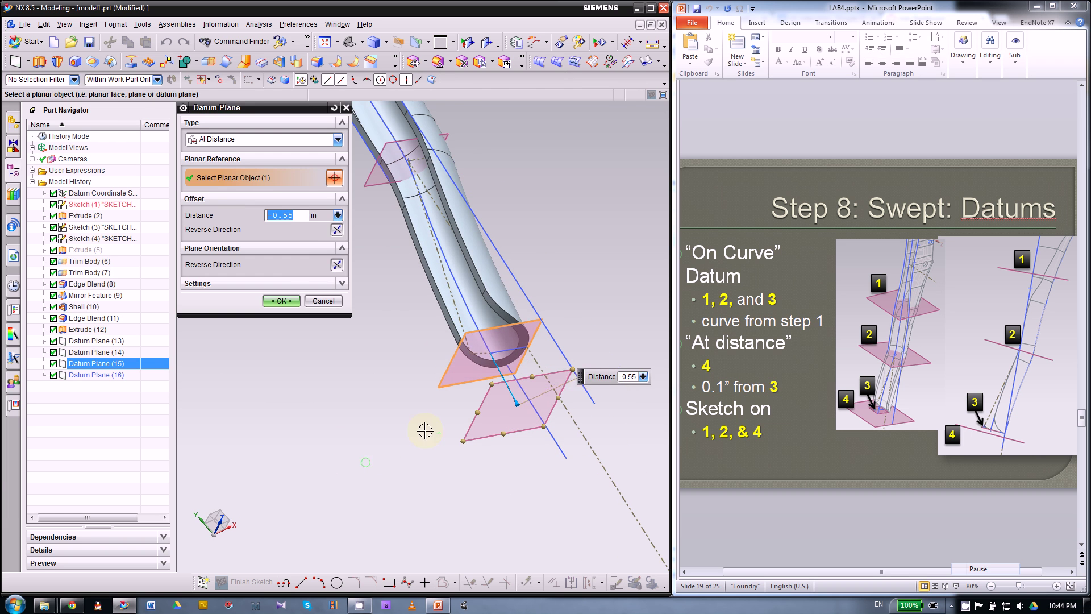
{"action": "left_click", "coordinate": [301, 214]}
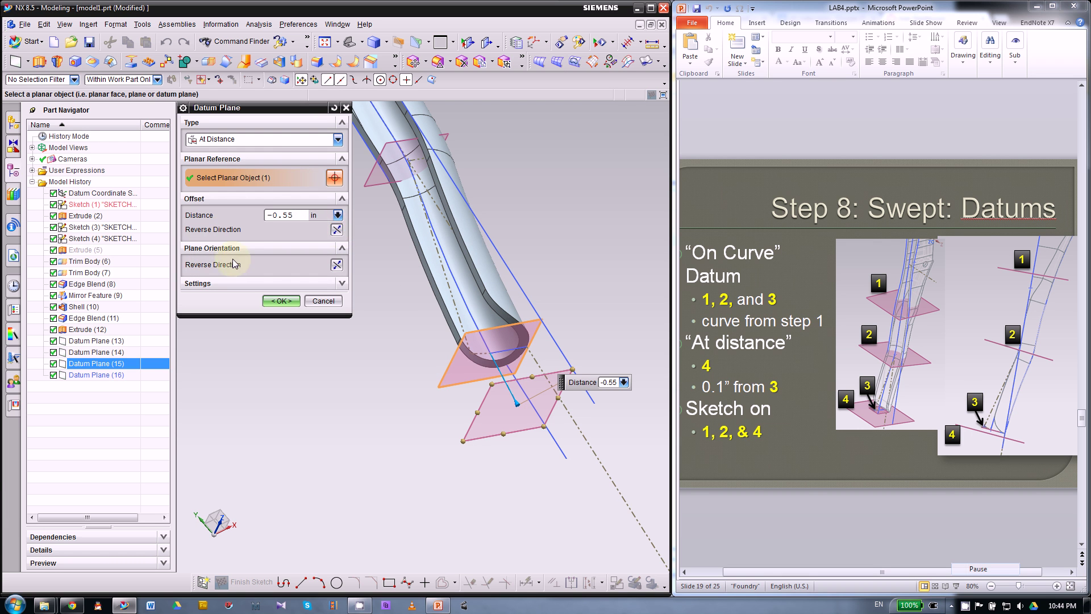
{"action": "left_click", "coordinate": [336, 230]}
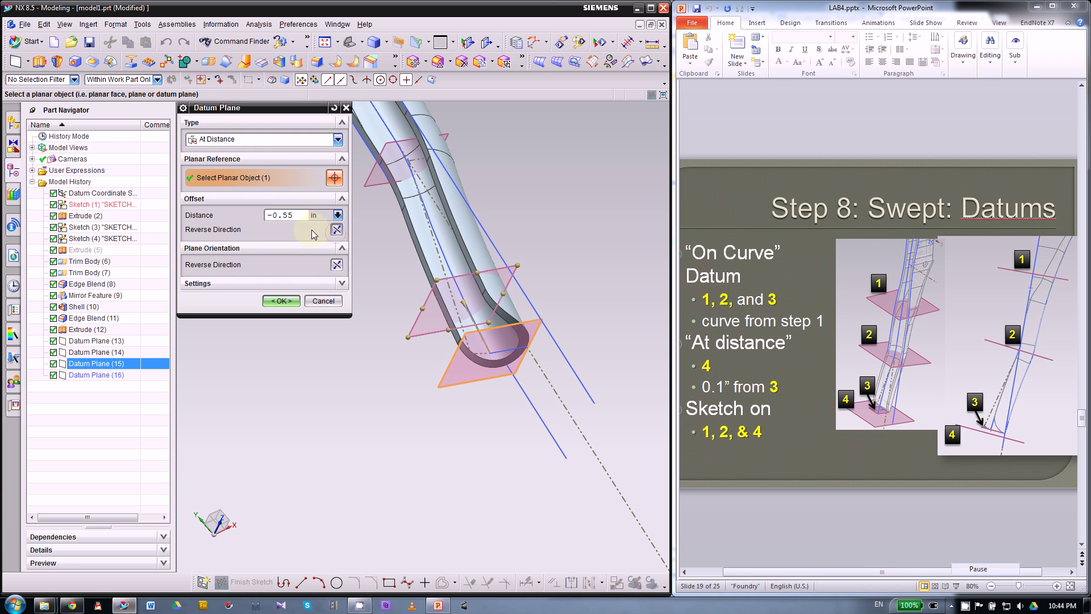
{"action": "left_click", "coordinate": [295, 216]}
{"action": "double_click", "coordinate": [305, 214]}
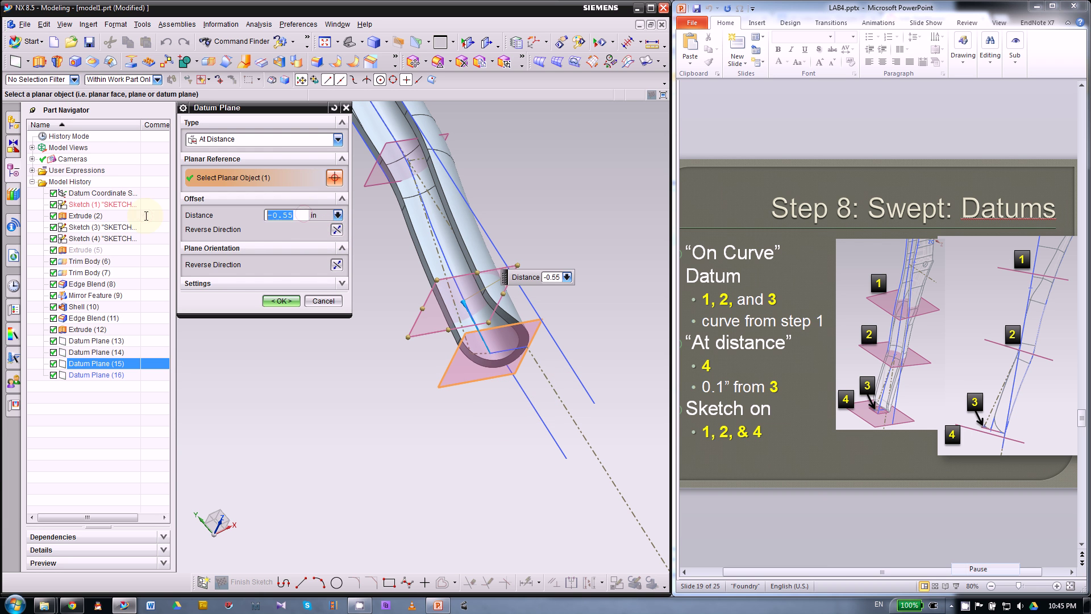
{"action": "key", "text": "Return"}
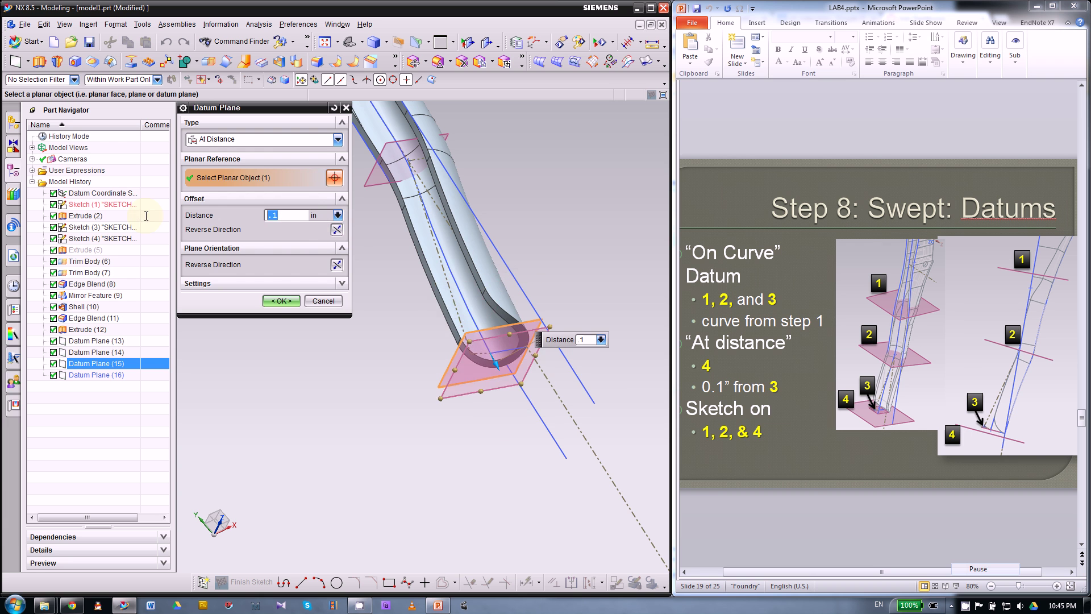
{"action": "middle_click_drag", "start_coordinate": [487, 424], "coordinate": [443, 431]}
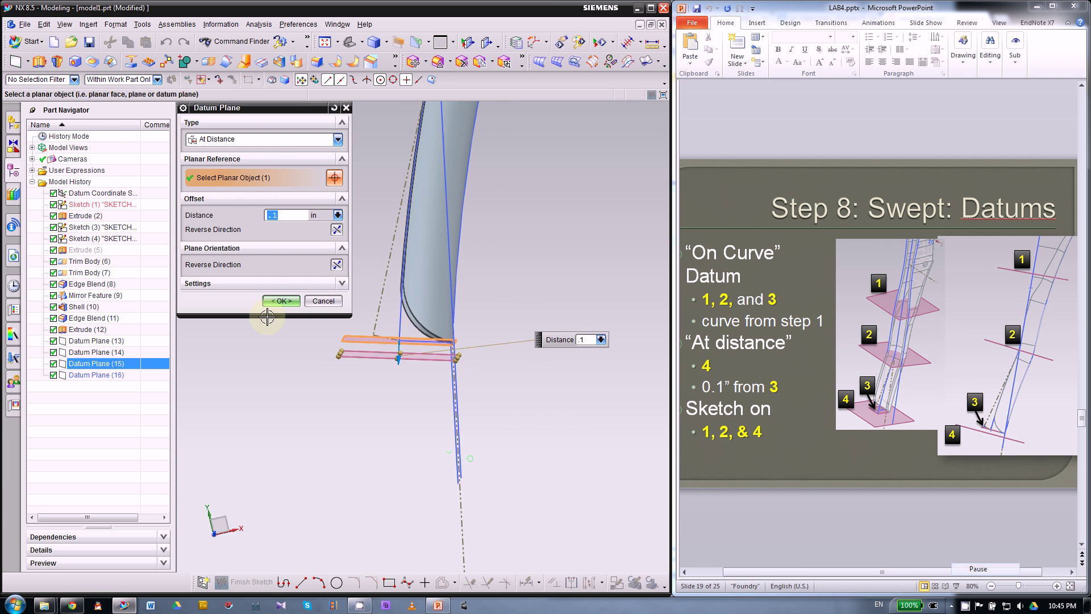
{"action": "left_click", "coordinate": [281, 300]}
{"action": "middle_click_drag", "start_coordinate": [397, 370], "coordinate": [548, 512]}
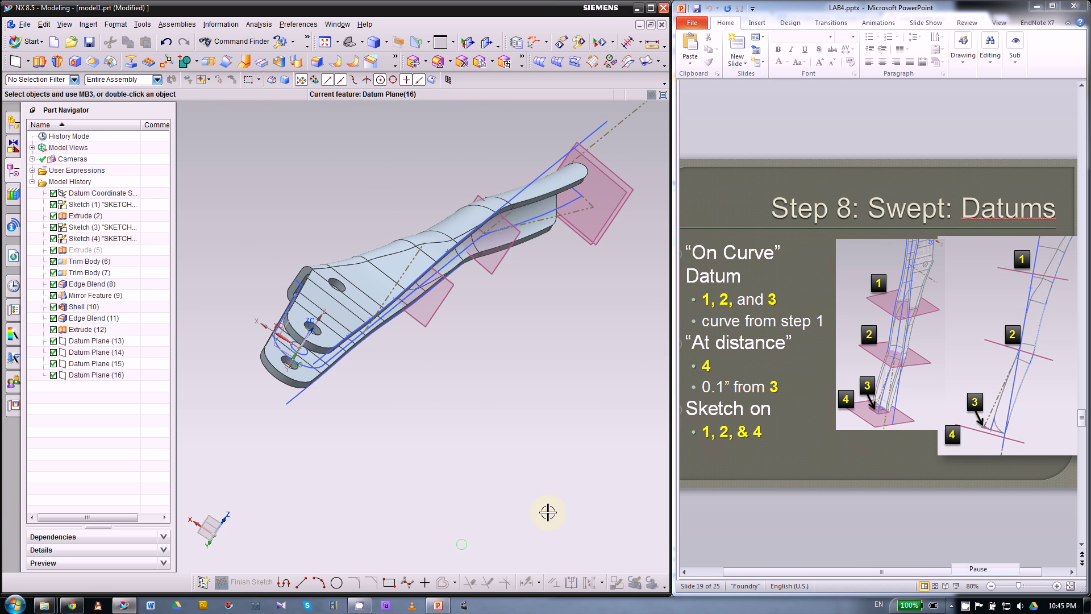
{"action": "left_click", "coordinate": [965, 601]}
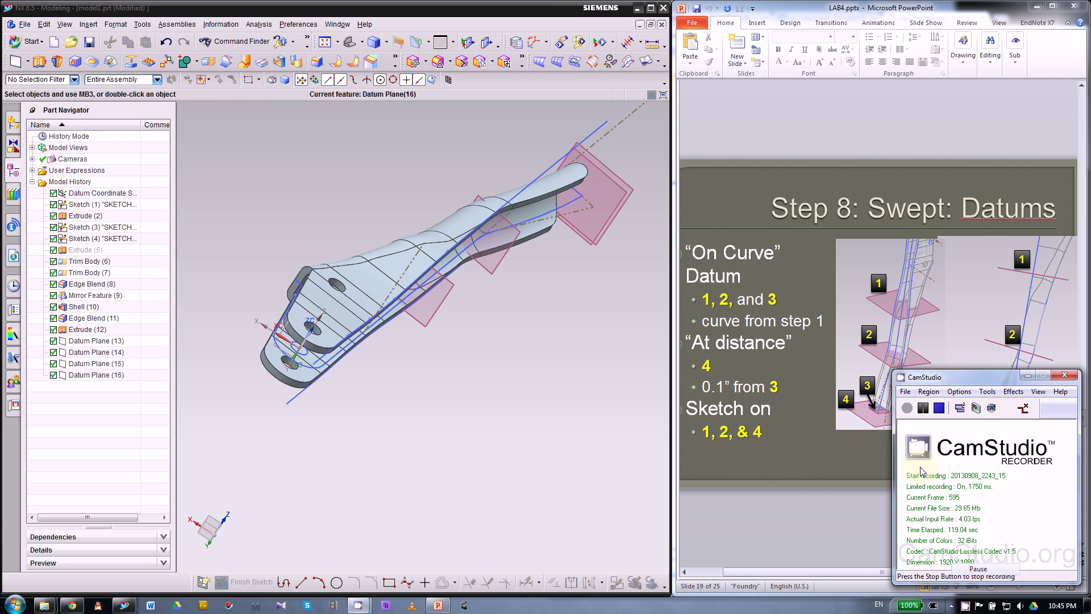
{"action": "left_click_drag", "start_coordinate": [947, 382], "coordinate": [1031, 459]}
{"action": "left_click", "coordinate": [841, 517]}
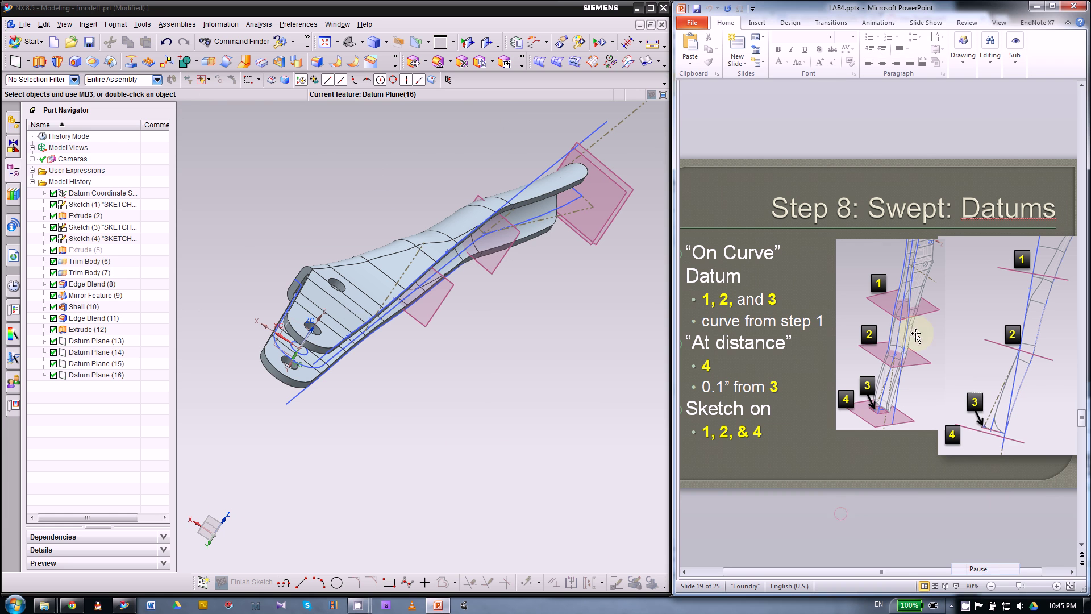
{"action": "left_click_drag", "start_coordinate": [1083, 89], "coordinate": [1064, 91]}
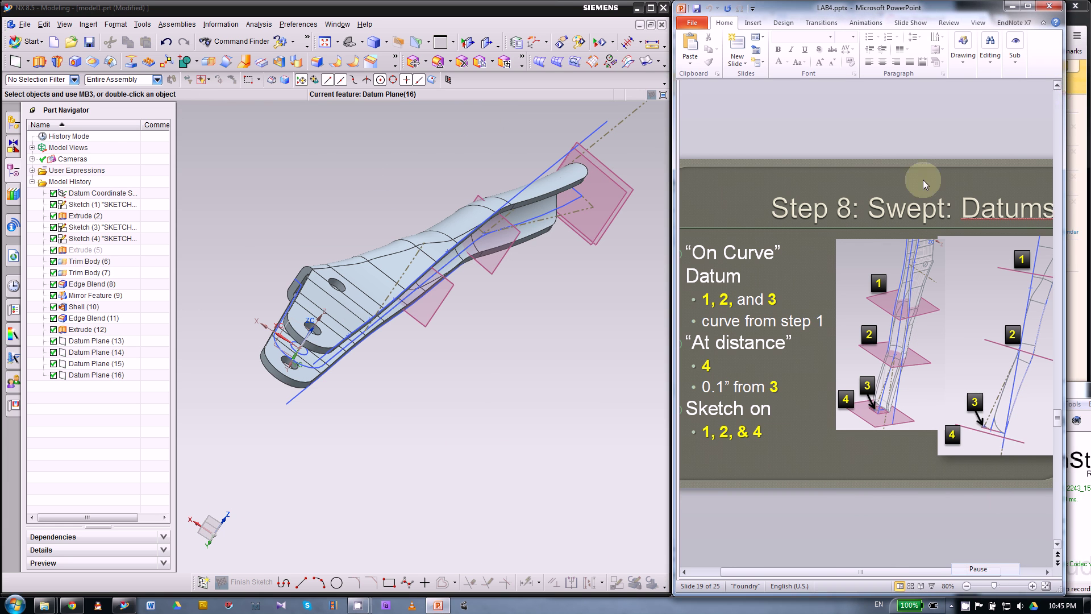
{"action": "left_click", "coordinate": [1078, 398]}
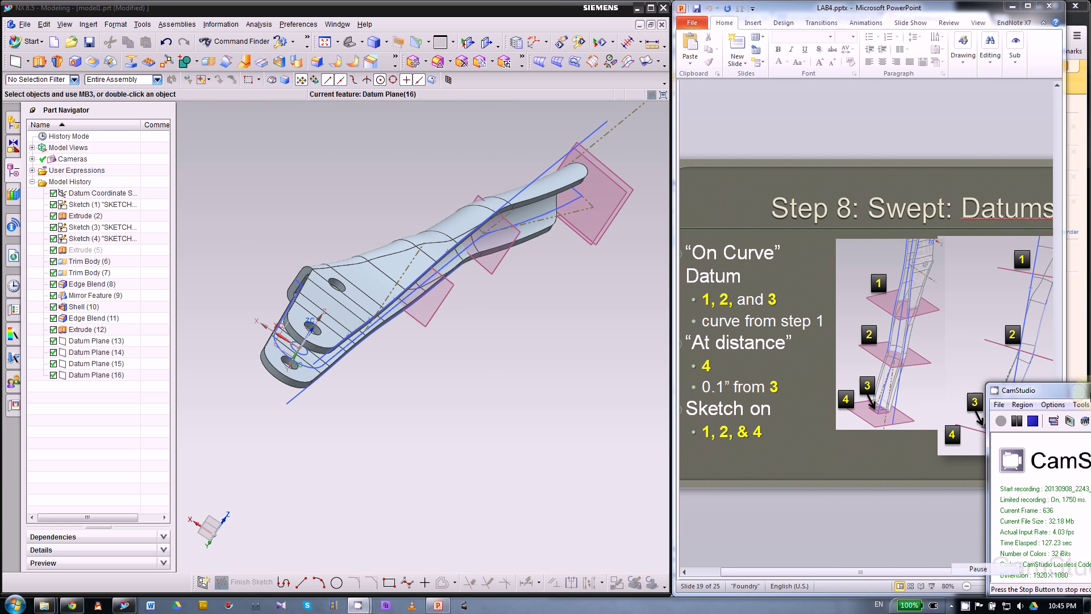
{"action": "left_click_drag", "start_coordinate": [1038, 392], "coordinate": [1071, 383]}
{"action": "left_click", "coordinate": [913, 530]}
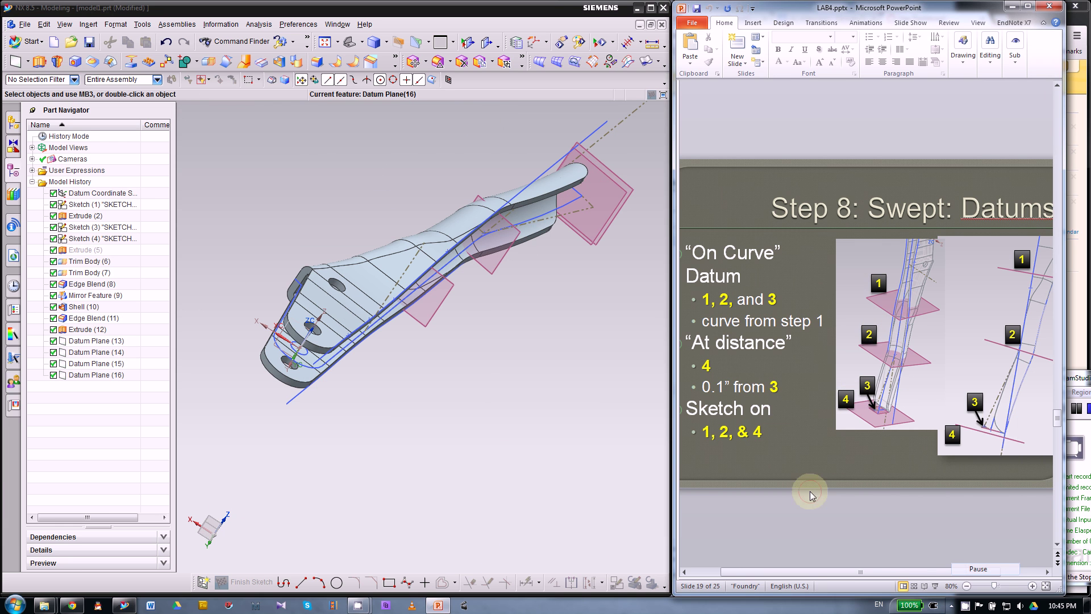
- Advance to the "Step 8: Swept: sections" slide and create a sketch on the first On Curve datum plane, nearest the part's forked end
{"action": "scroll", "coordinate": [797, 449], "scroll_direction": "down", "scroll_amount": 1}
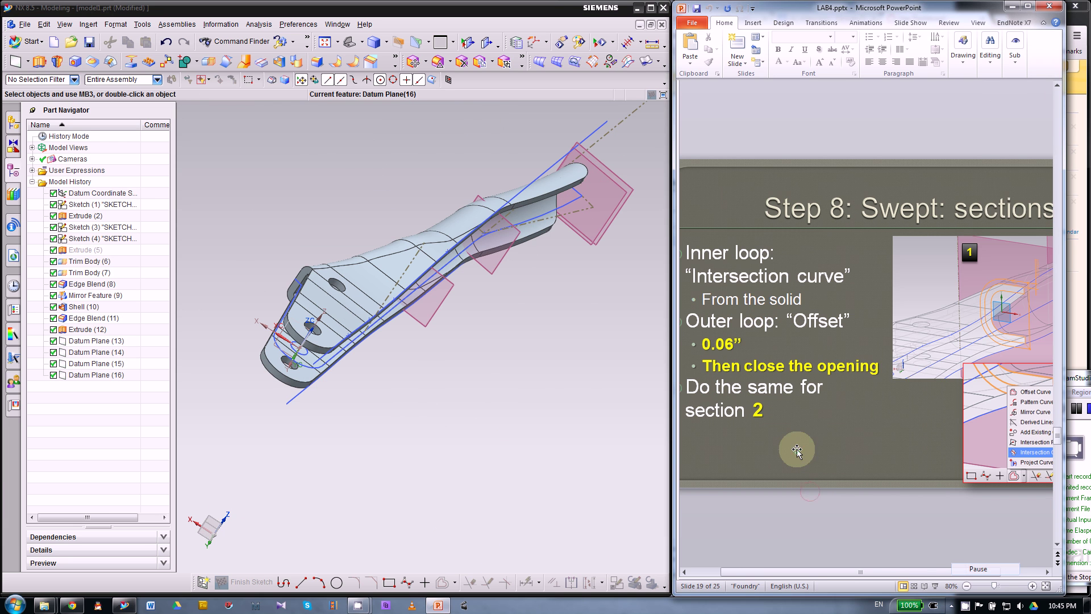
{"action": "left_click", "coordinate": [577, 377]}
{"action": "middle_click_drag", "start_coordinate": [518, 397], "coordinate": [495, 389]}
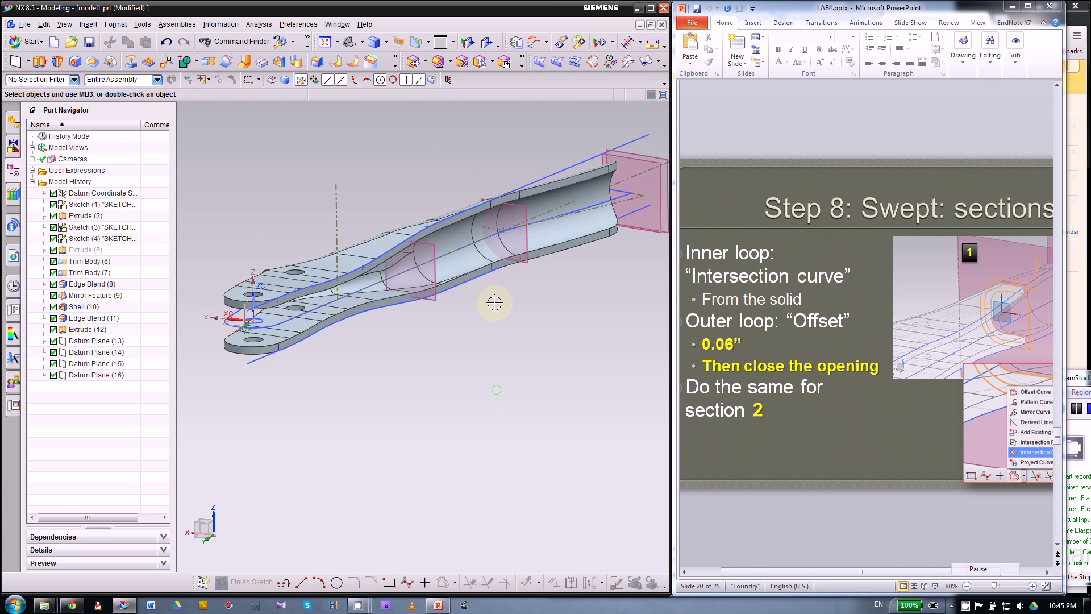
{"action": "scroll", "coordinate": [455, 273], "scroll_direction": "down", "scroll_amount": 3}
{"action": "left_click", "coordinate": [204, 581]}
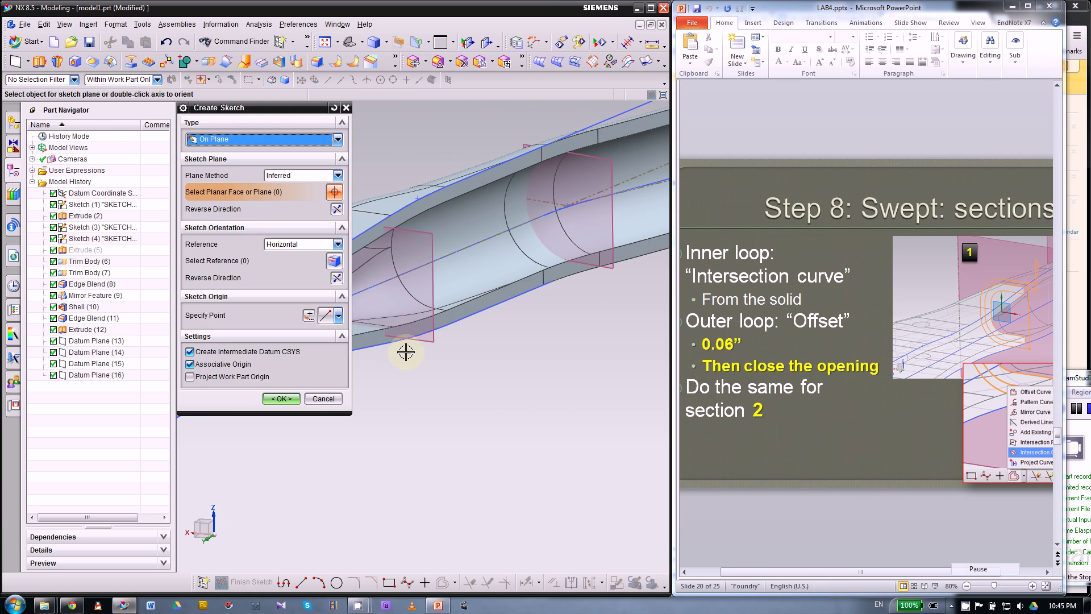
{"action": "left_click", "coordinate": [433, 267]}
{"action": "scroll", "coordinate": [507, 432], "scroll_direction": "up", "scroll_amount": 2}
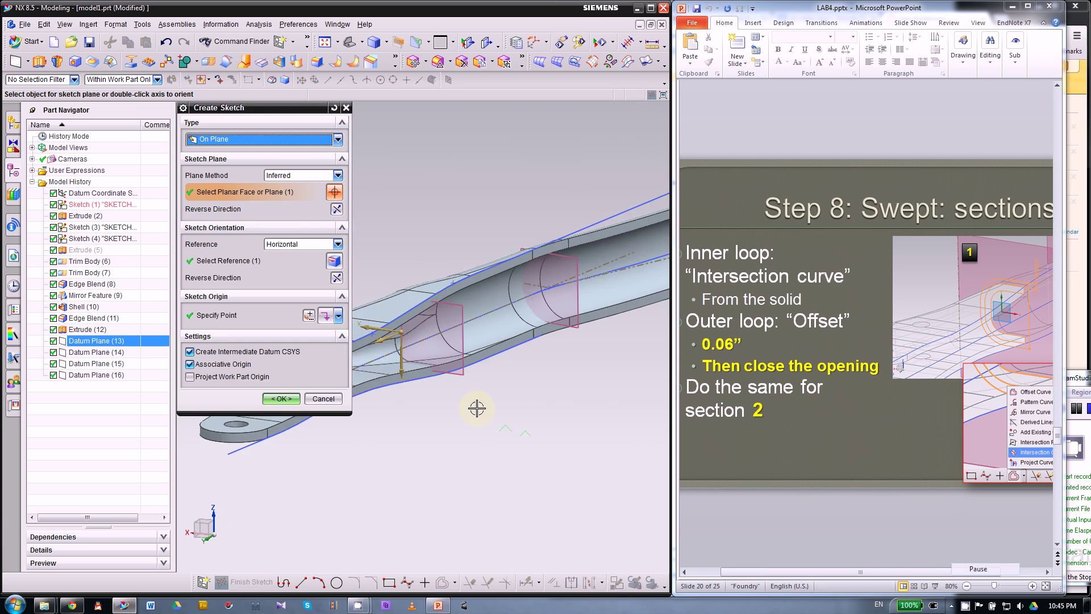
{"action": "left_click", "coordinate": [282, 399]}
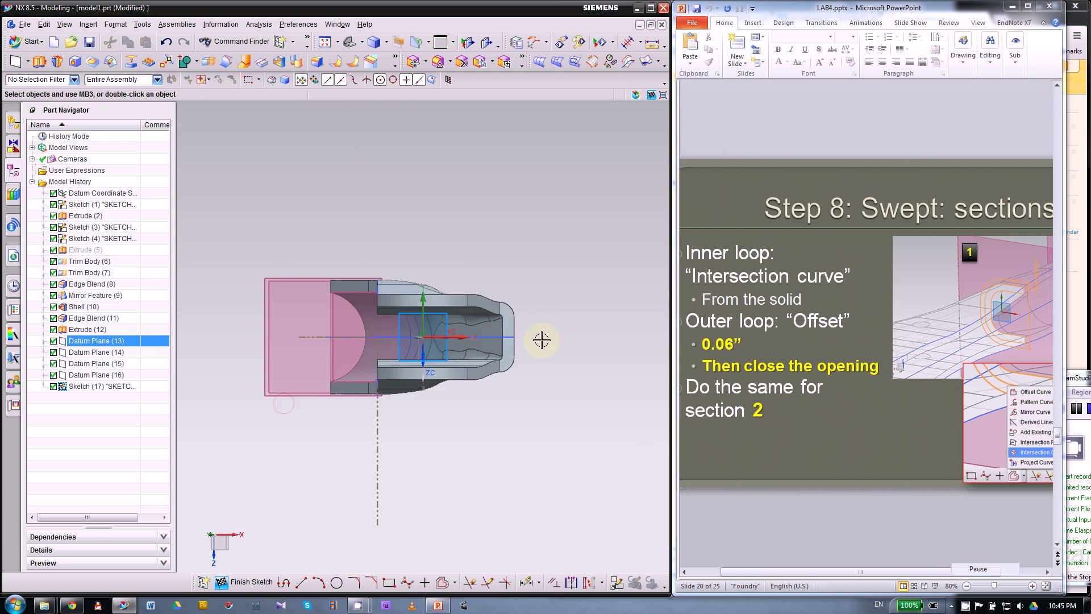
- Create intersection curves on the sketch plane from the solid's outer and inner tangent faces, switching the display to wireframe
{"action": "mouse_move", "coordinate": [541, 340]}
{"action": "middle_mouse_down"}
{"action": "mouse_move", "coordinate": [585, 373]}
{"action": "mouse_move", "coordinate": [609, 304]}
{"action": "mouse_move", "coordinate": [523, 275]}
{"action": "mouse_move", "coordinate": [500, 462]}
{"action": "mouse_move", "coordinate": [499, 394]}
{"action": "mouse_move", "coordinate": [547, 391]}
{"action": "mouse_move", "coordinate": [484, 358]}
{"action": "mouse_move", "coordinate": [485, 373]}
{"action": "mouse_move", "coordinate": [579, 244]}
{"action": "middle_mouse_up"}
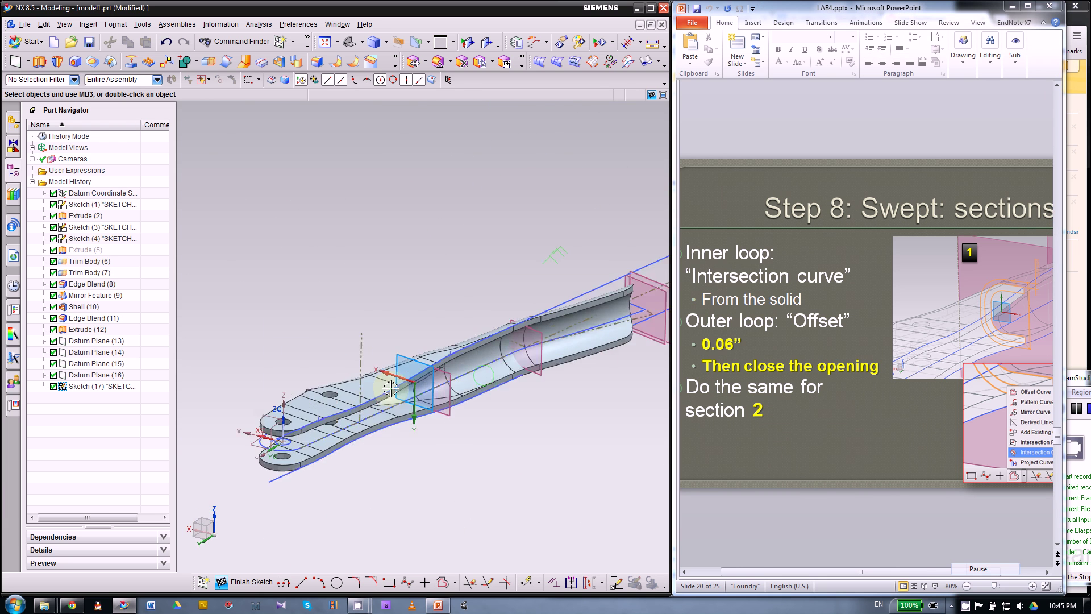
{"action": "scroll", "coordinate": [391, 388], "scroll_direction": "up", "scroll_amount": 5}
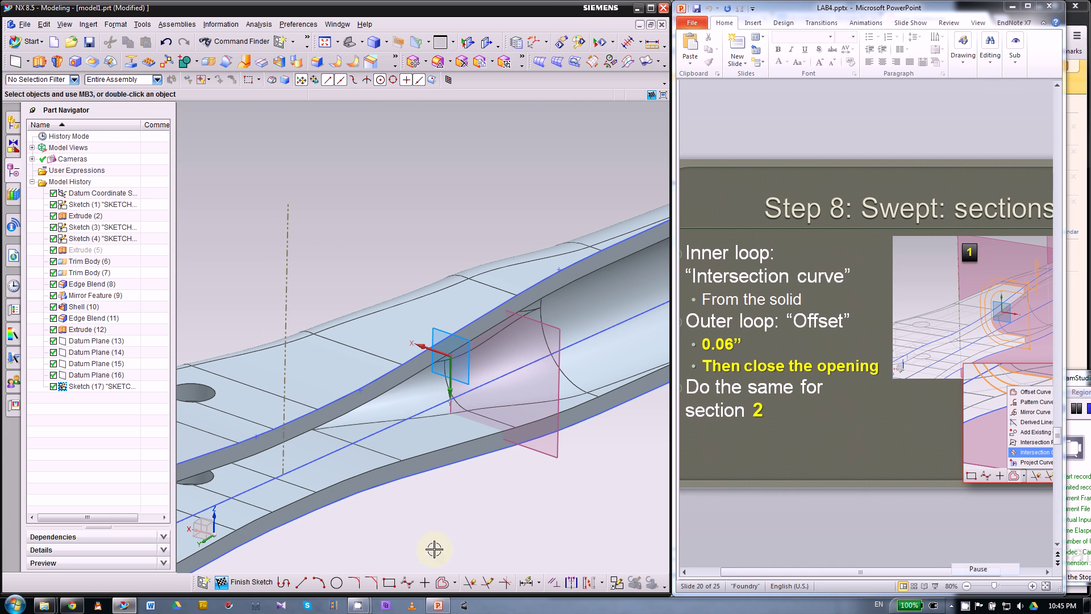
{"action": "left_click", "coordinate": [455, 584]}
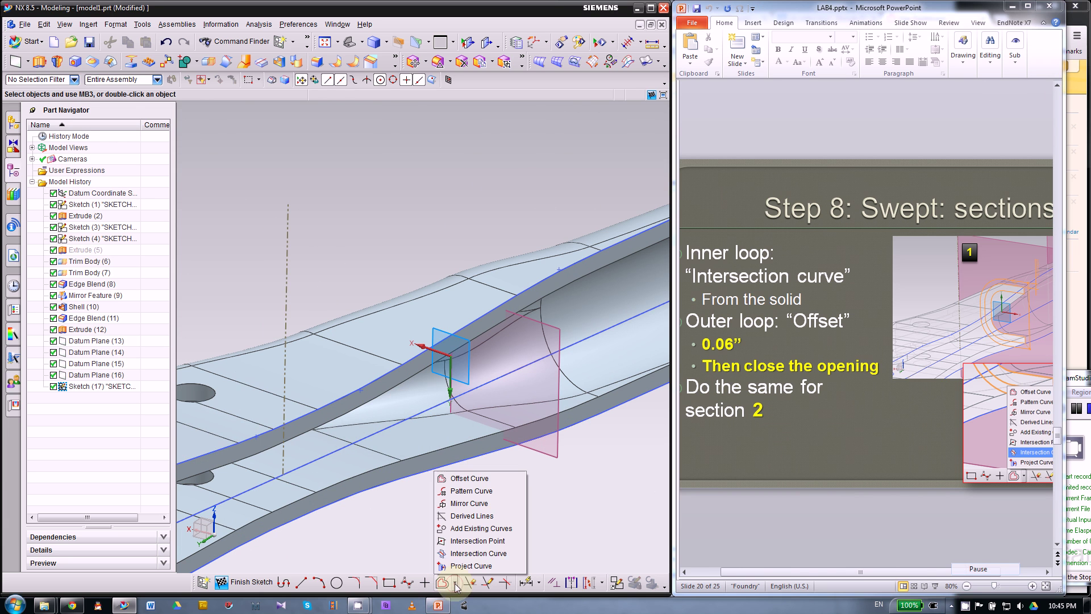
{"action": "left_click", "coordinate": [470, 556]}
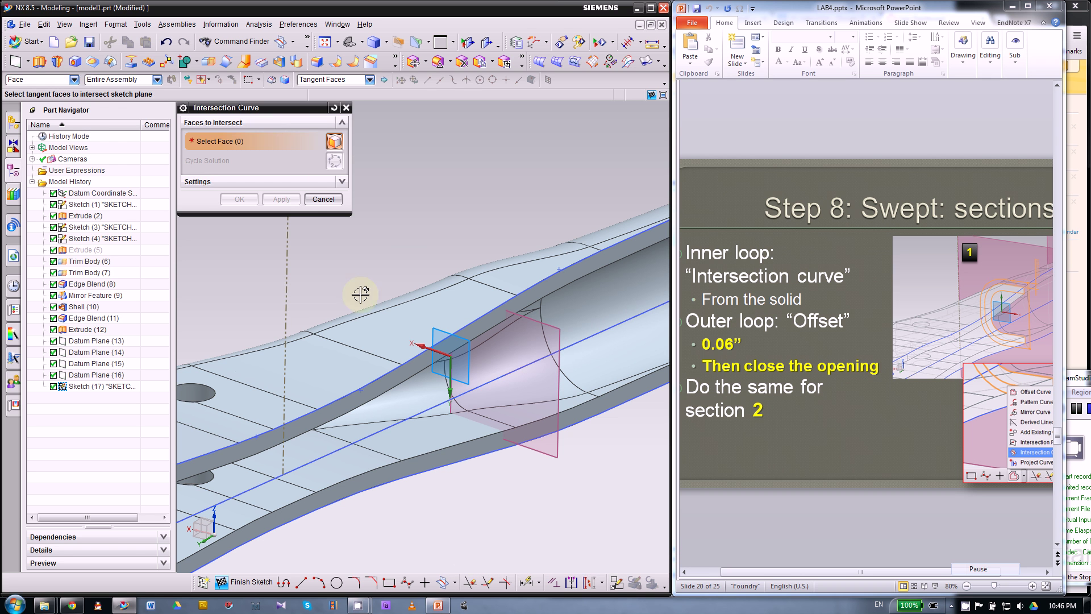
{"action": "left_click", "coordinate": [390, 329]}
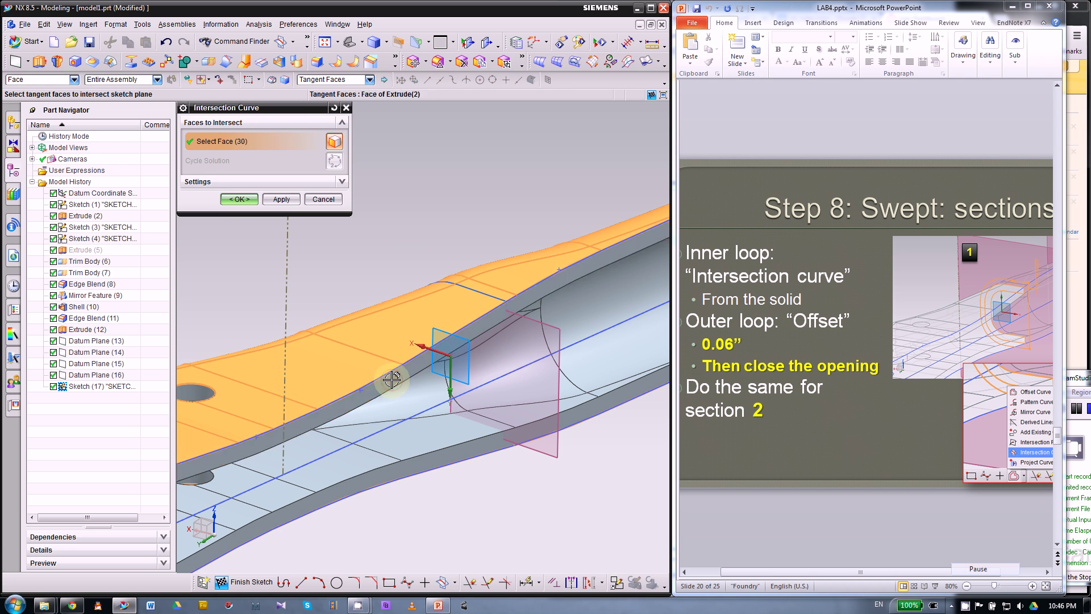
{"action": "left_click", "coordinate": [407, 456]}
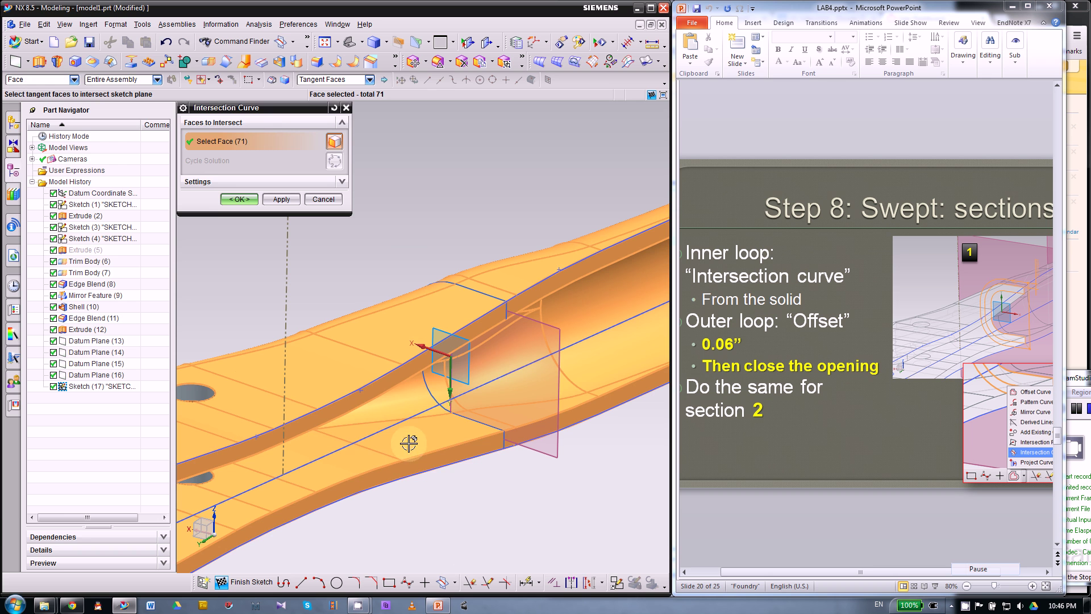
{"action": "right_click_drag", "start_coordinate": [474, 560], "coordinate": [458, 563]}
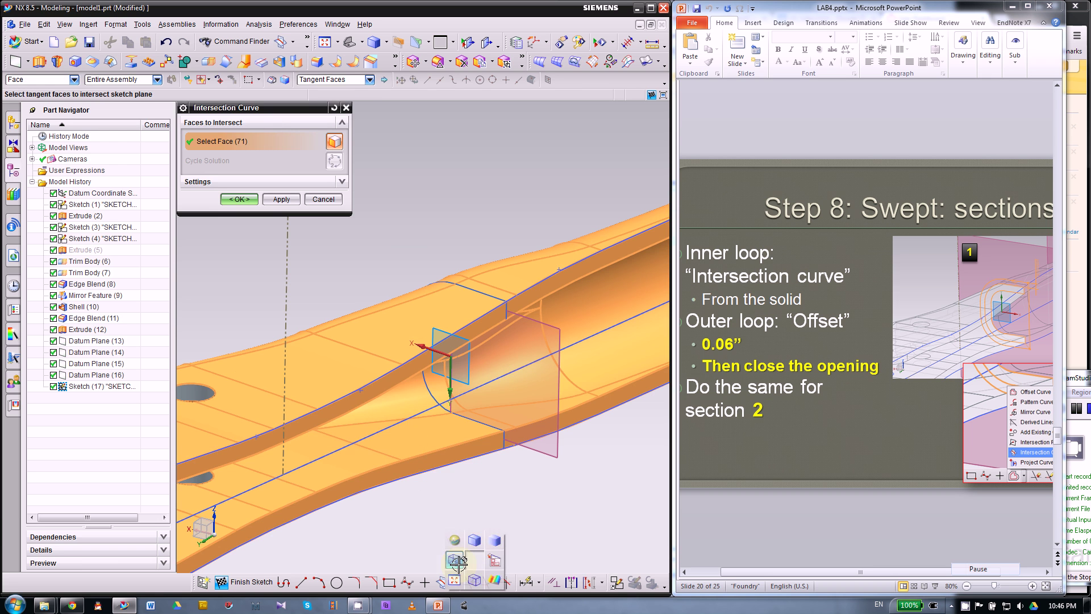
{"action": "left_click", "coordinate": [458, 562]}
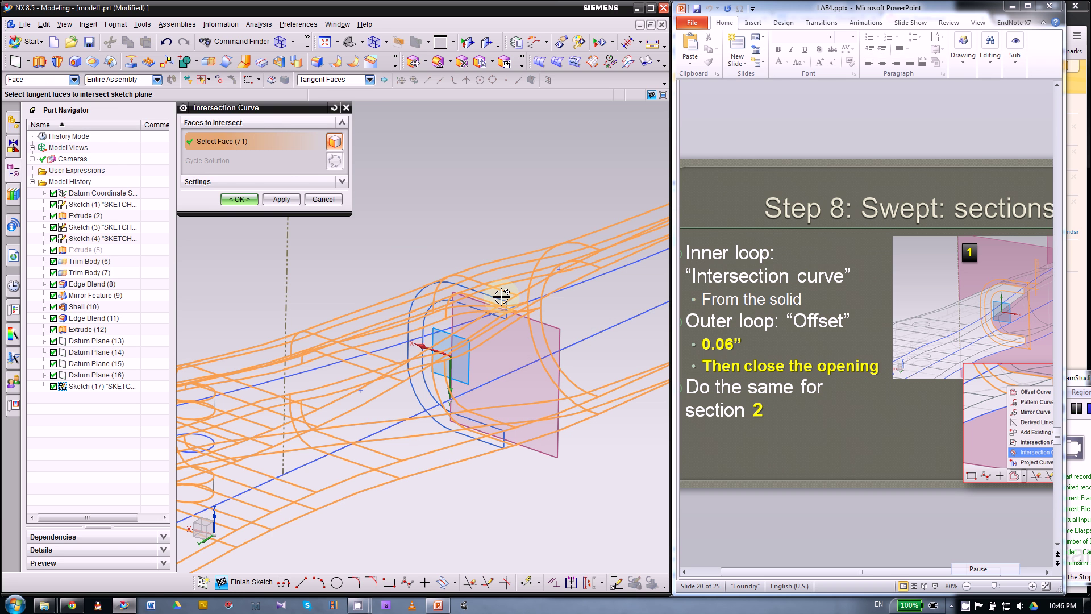
{"action": "left_click", "coordinate": [239, 199]}
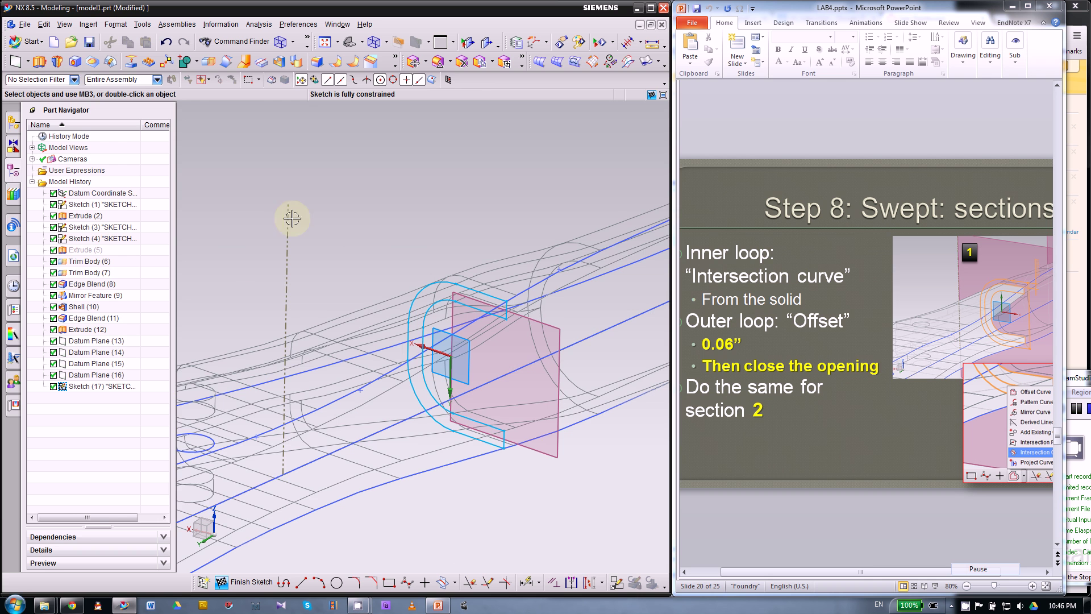
- Hide the solid body and start an Offset Curve of 0.06 in, keeping the Single Curve selection rule
{"action": "right_click", "coordinate": [78, 217]}
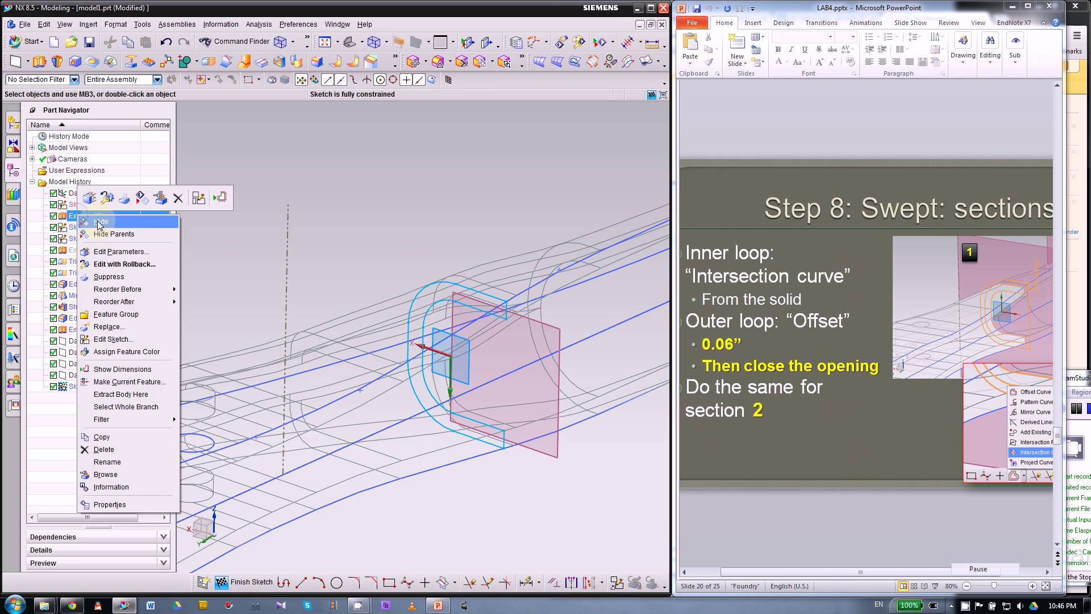
{"action": "left_click", "coordinate": [98, 223]}
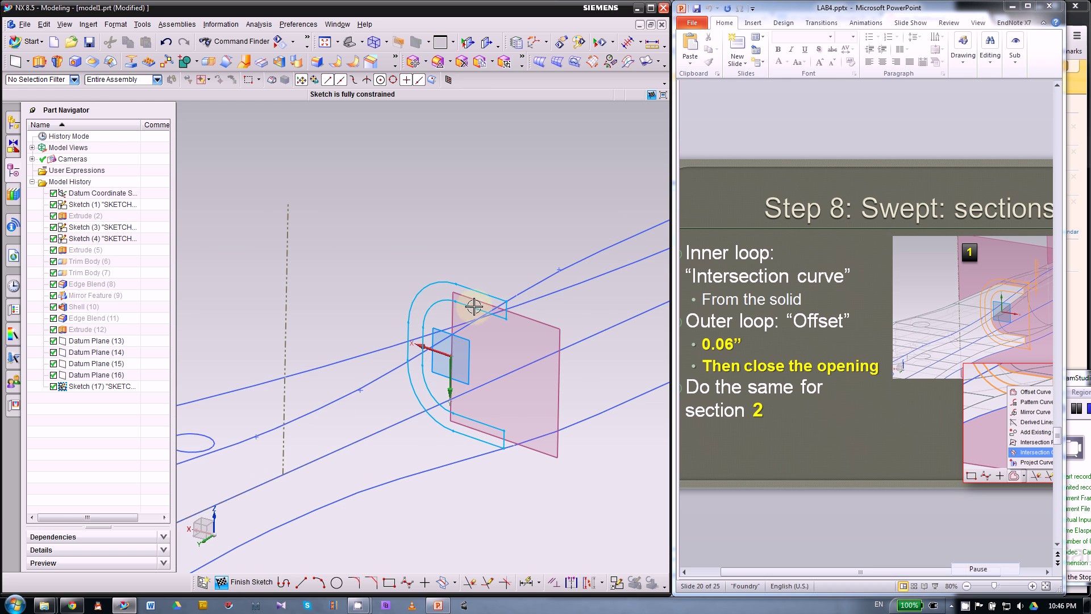
{"action": "left_click", "coordinate": [454, 583]}
{"action": "left_click", "coordinate": [460, 478]}
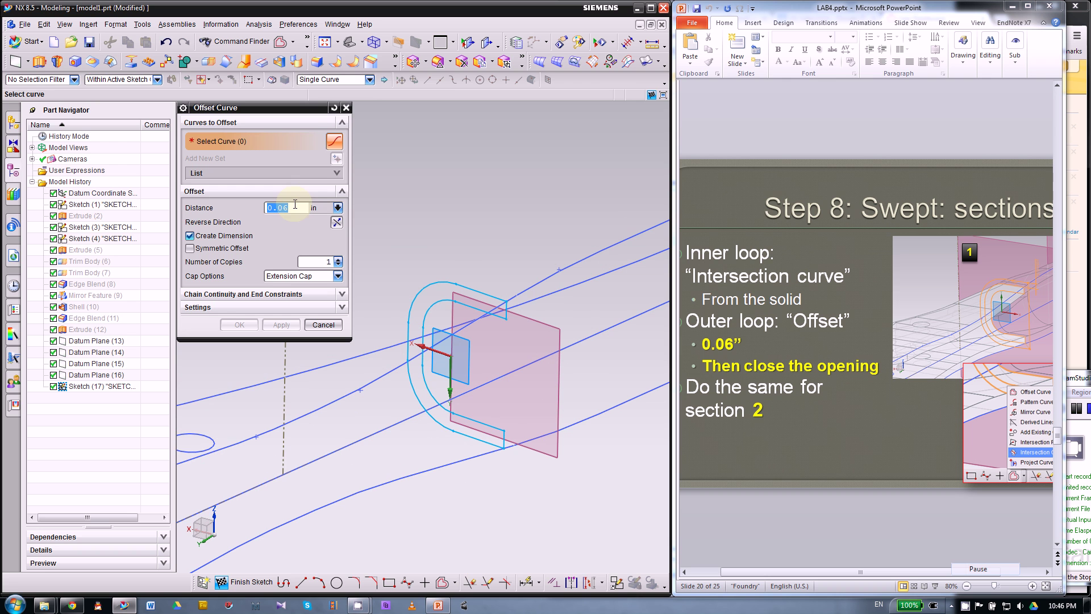
{"action": "left_click", "coordinate": [346, 80]}
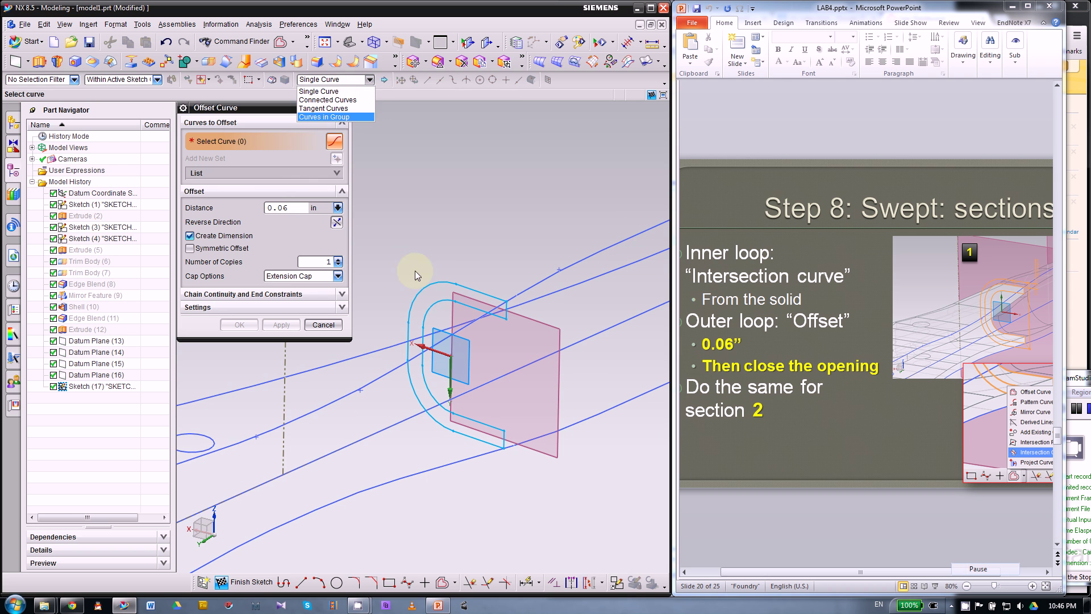
{"action": "key", "text": "Up"}
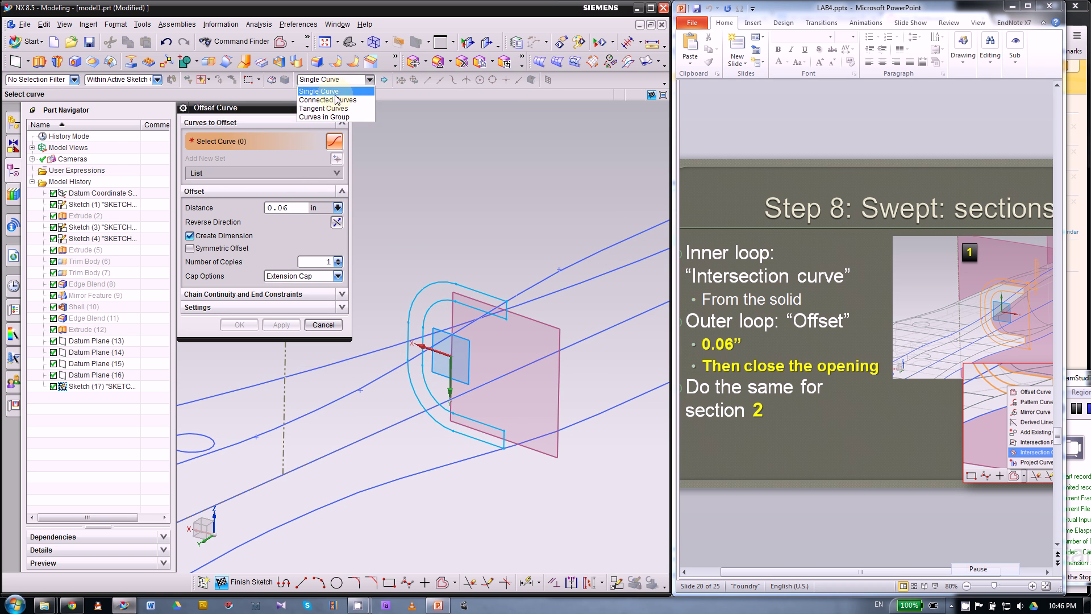
{"action": "key", "text": "Return"}
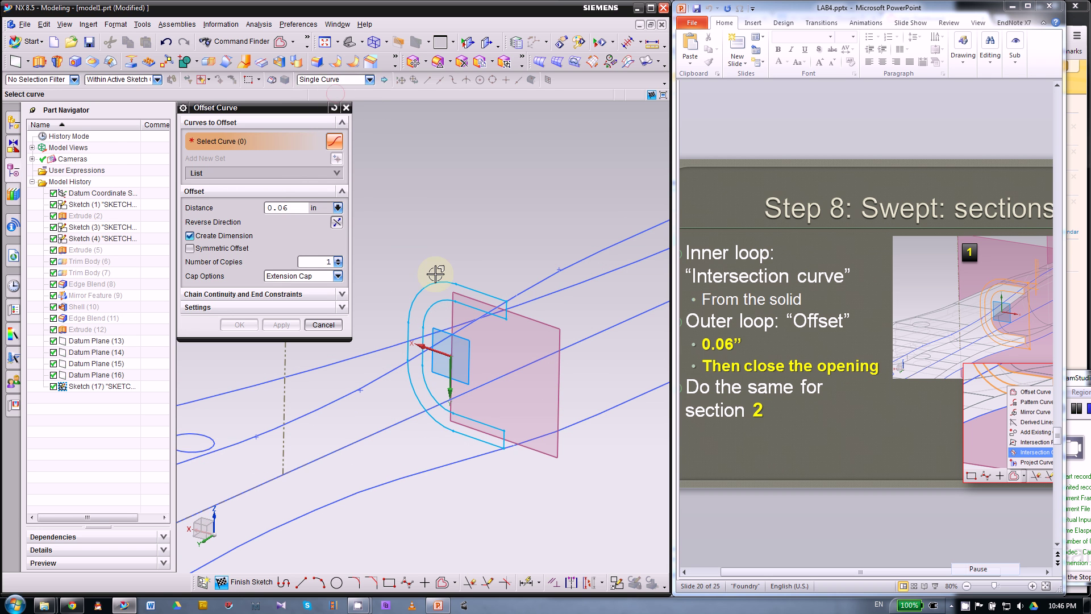
{"action": "scroll", "coordinate": [437, 274], "scroll_direction": "up", "scroll_amount": 2}
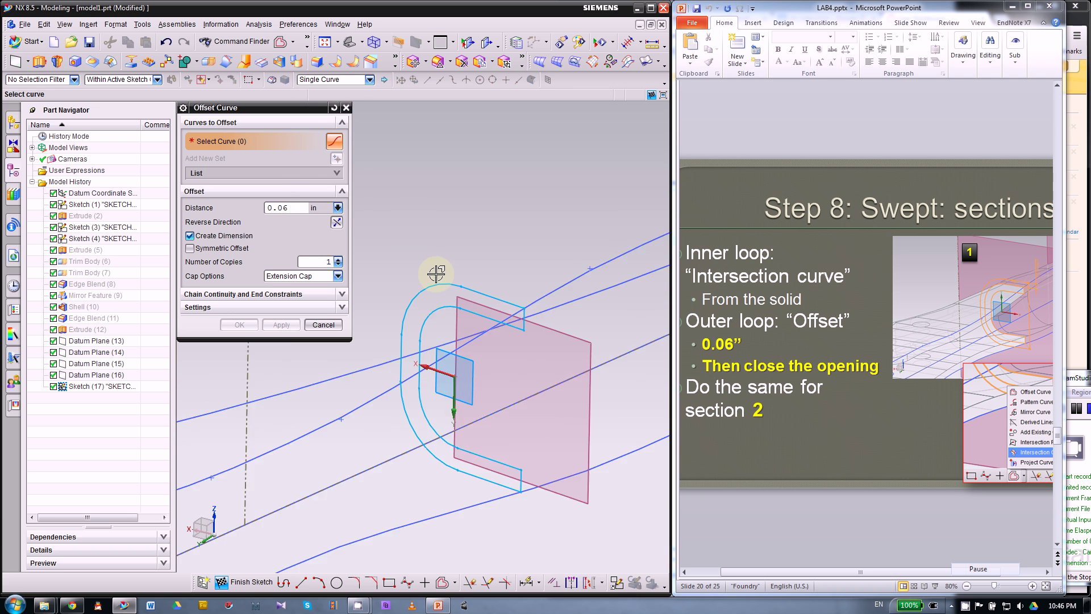
- Select the curves of the outer C-shaped intersection loop one by one, reversing the 0.06 in offset so it points outward
{"action": "left_click", "coordinate": [514, 307]}
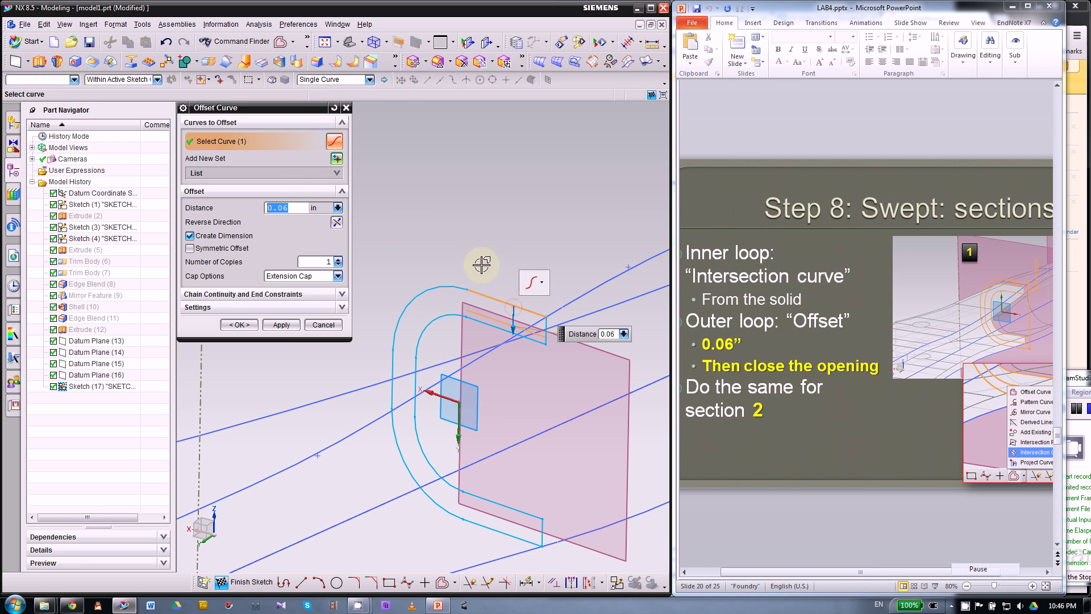
{"action": "left_click", "coordinate": [337, 224]}
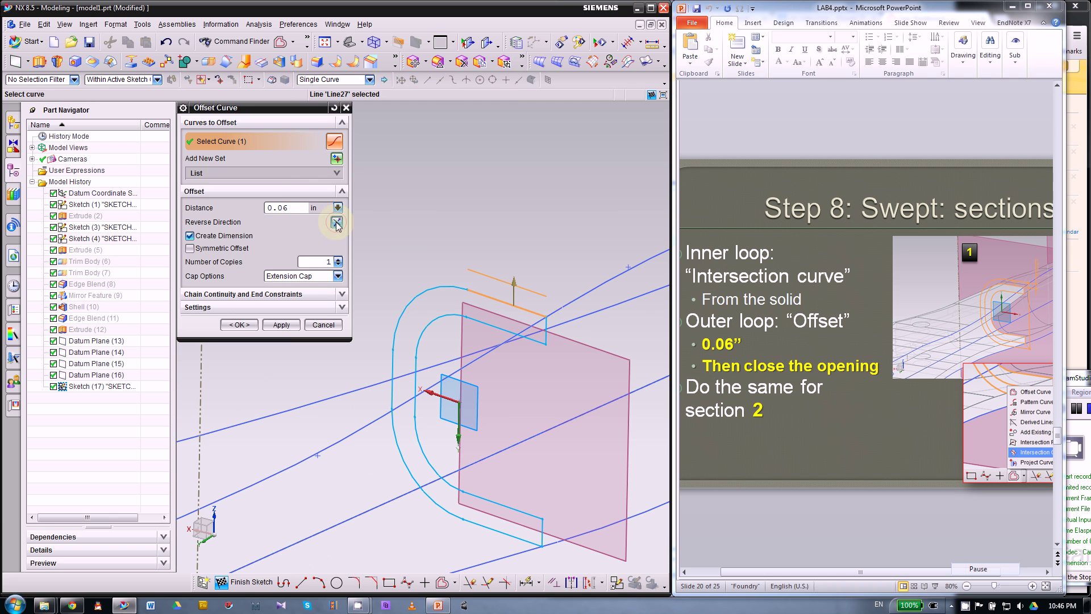
{"action": "left_click", "coordinate": [452, 287]}
{"action": "scroll", "coordinate": [421, 318], "scroll_direction": "up", "scroll_amount": 1}
{"action": "left_click", "coordinate": [404, 346]}
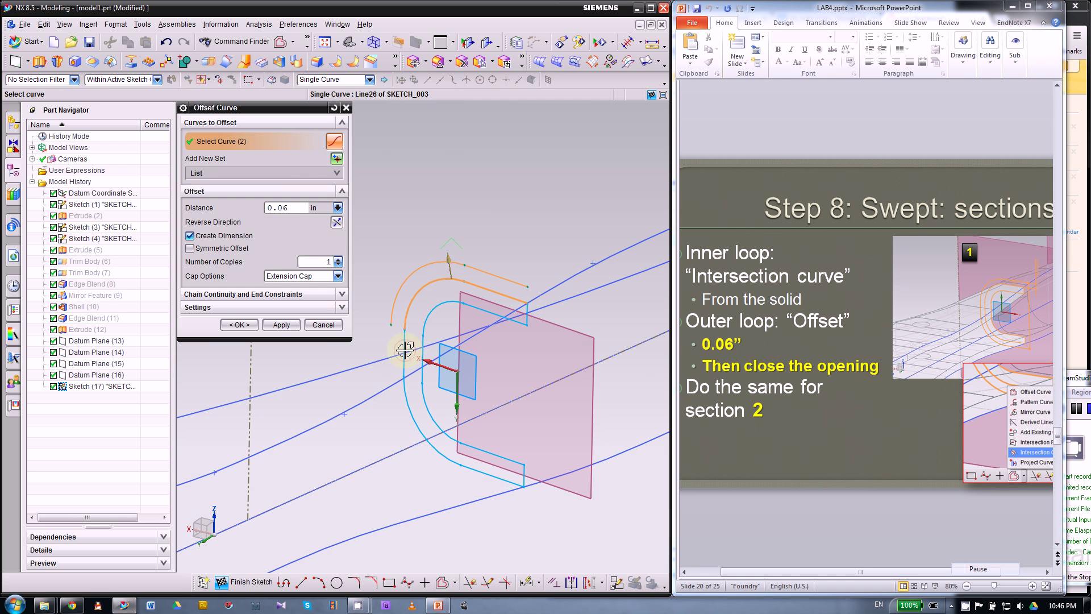
{"action": "left_click", "coordinate": [469, 471]}
{"action": "left_click", "coordinate": [558, 483]}
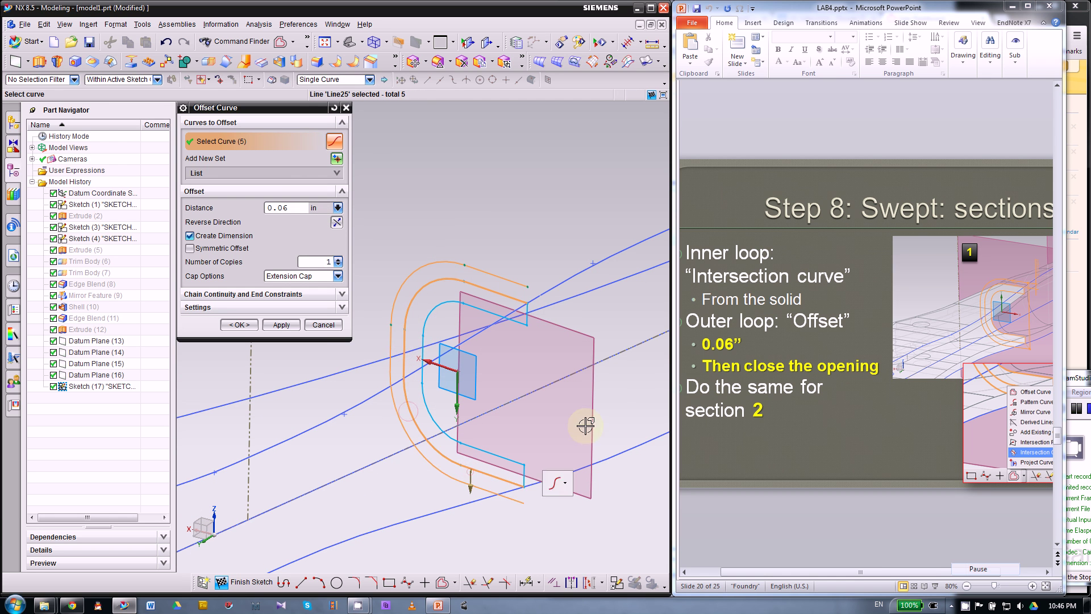
- Add the loop's short upper end line to the selection, leave out the lower end line, and create the 0.06 in offset
{"action": "left_click", "coordinate": [550, 305]}
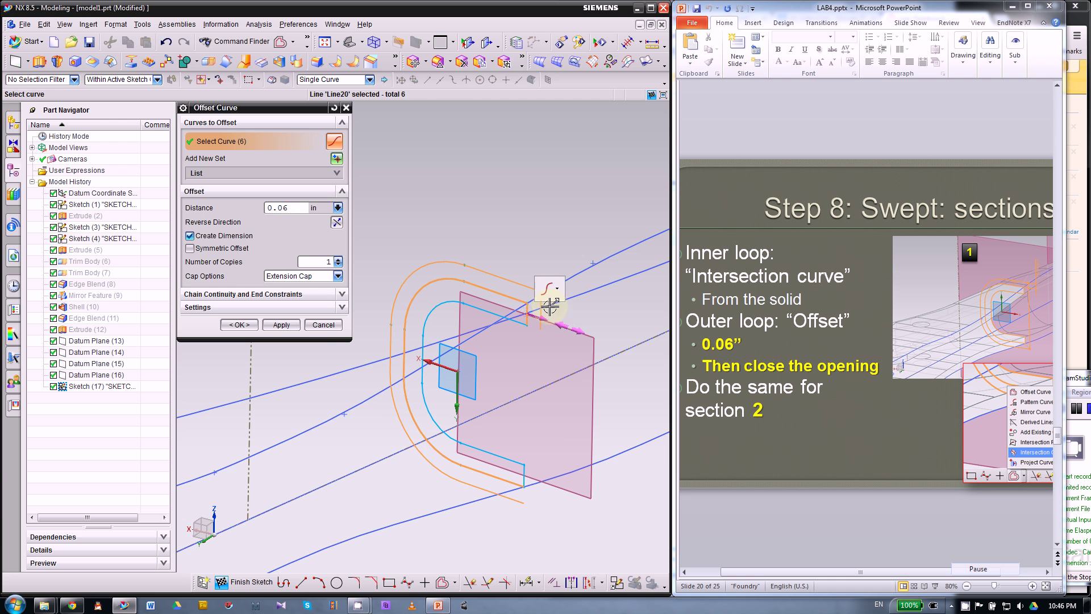
{"action": "left_click", "coordinate": [527, 477]}
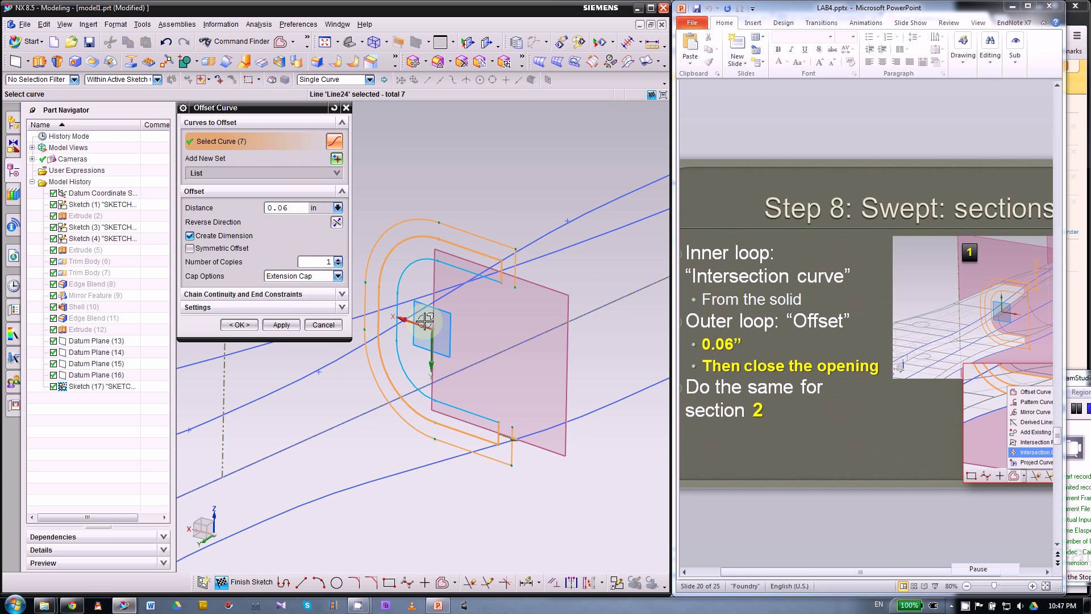
{"action": "left_click", "coordinate": [503, 433], "text": "shift"}
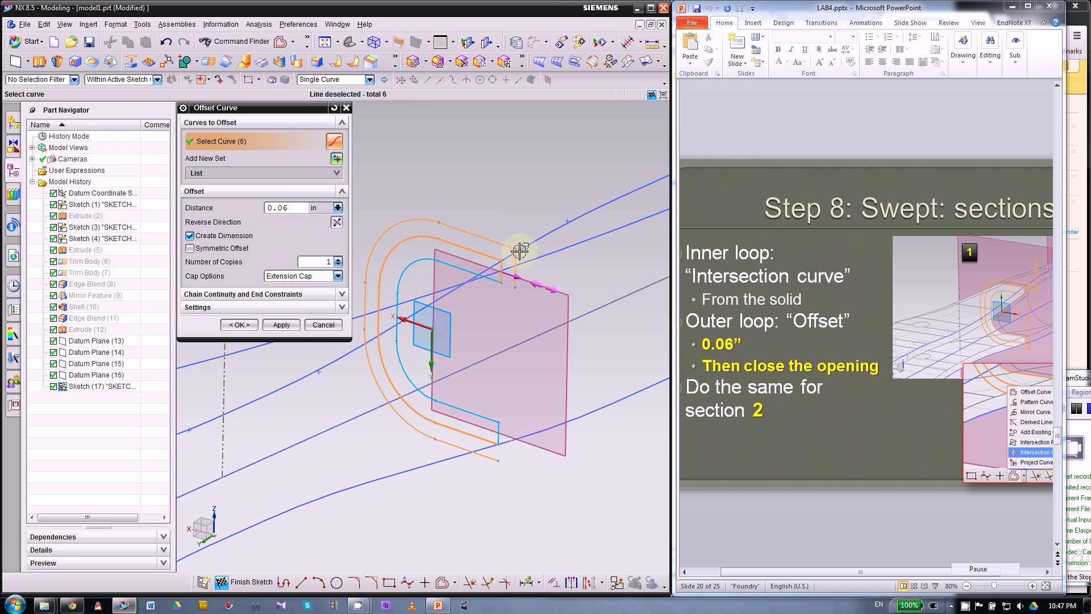
{"action": "left_click", "coordinate": [244, 323]}
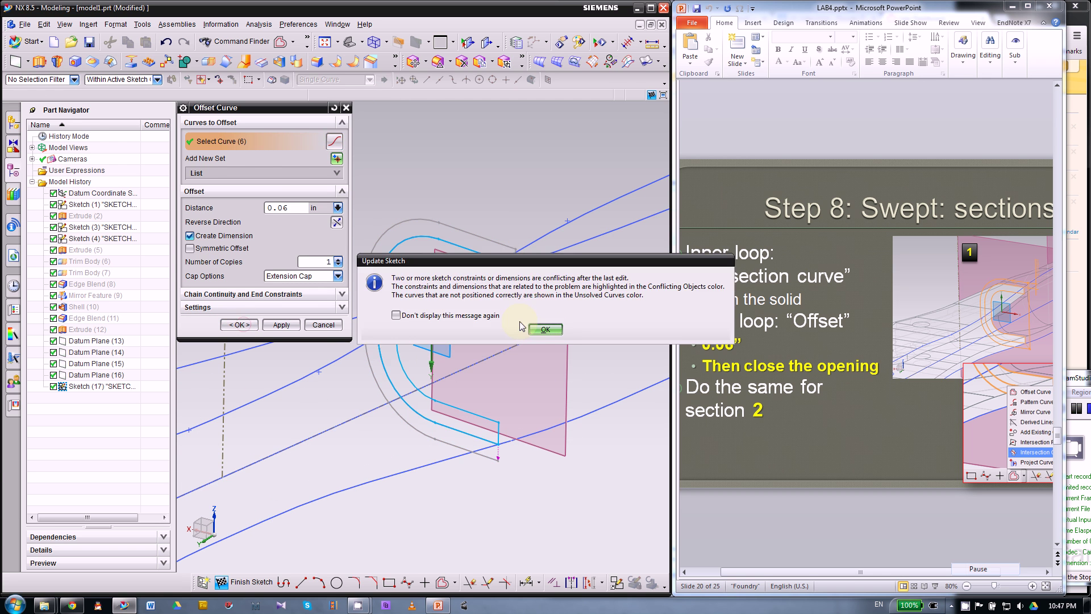
{"action": "left_click", "coordinate": [545, 329]}
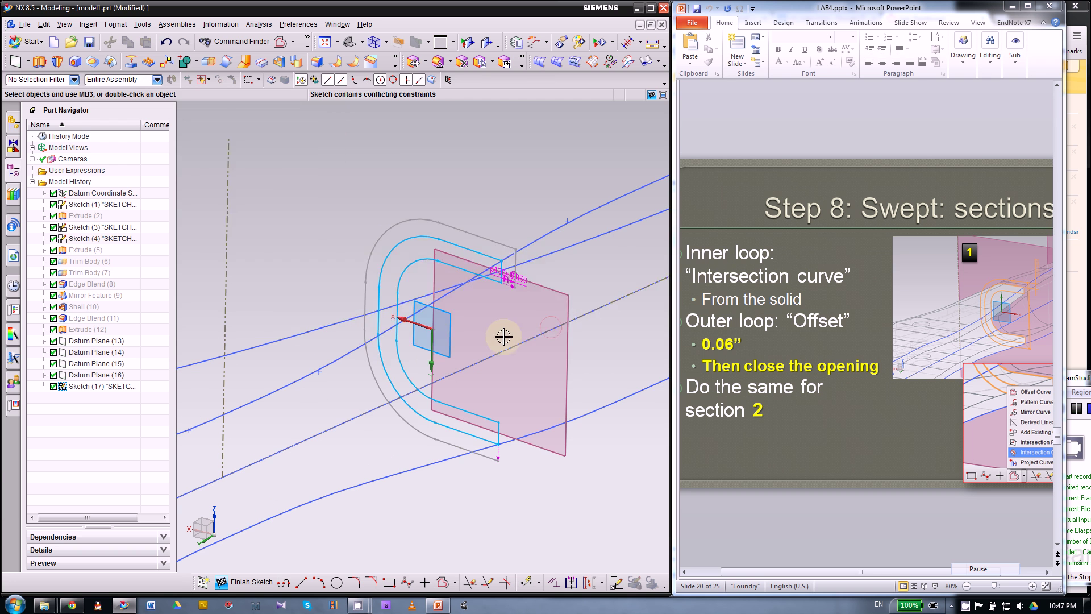
- Use Quick Extend to lengthen the offset profile's short upper end line down to its lower line, picked as the boundary, closing the opening
{"action": "middle_click_drag", "start_coordinate": [507, 275], "coordinate": [555, 349]}
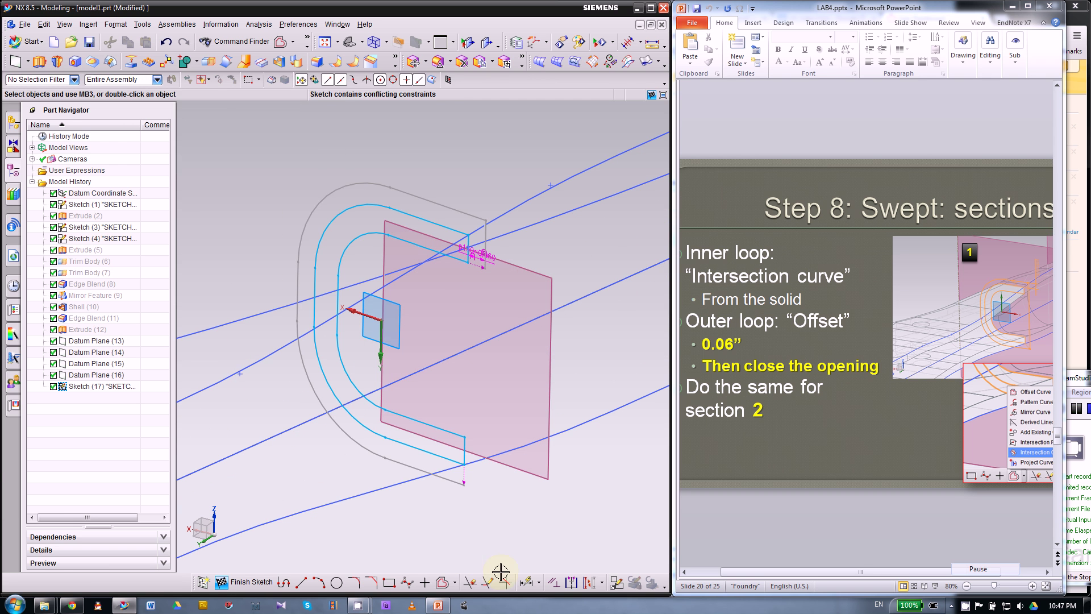
{"action": "left_click", "coordinate": [488, 582]}
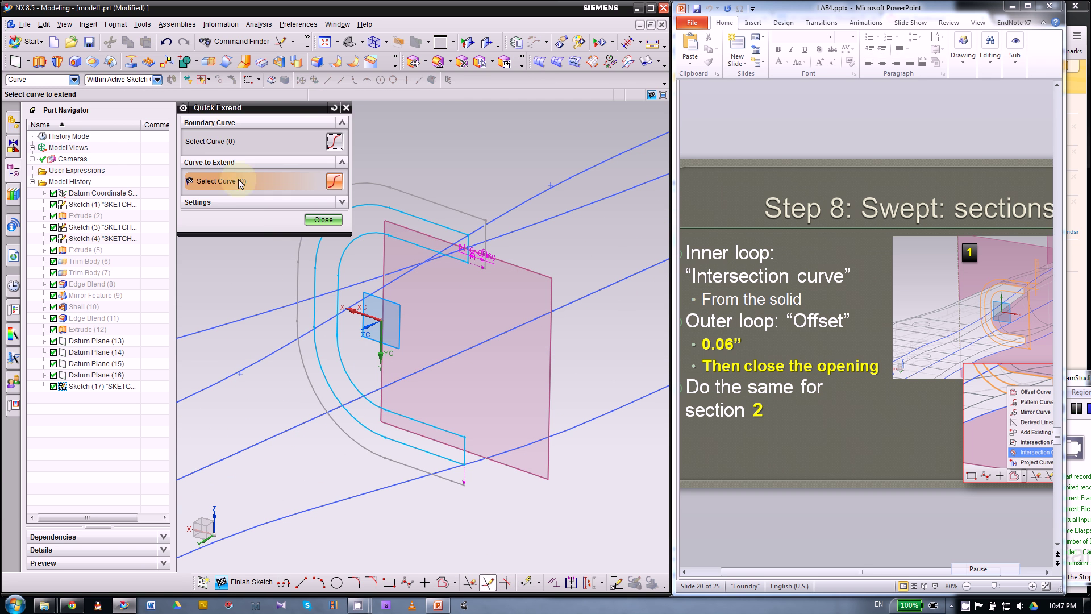
{"action": "left_click", "coordinate": [480, 263]}
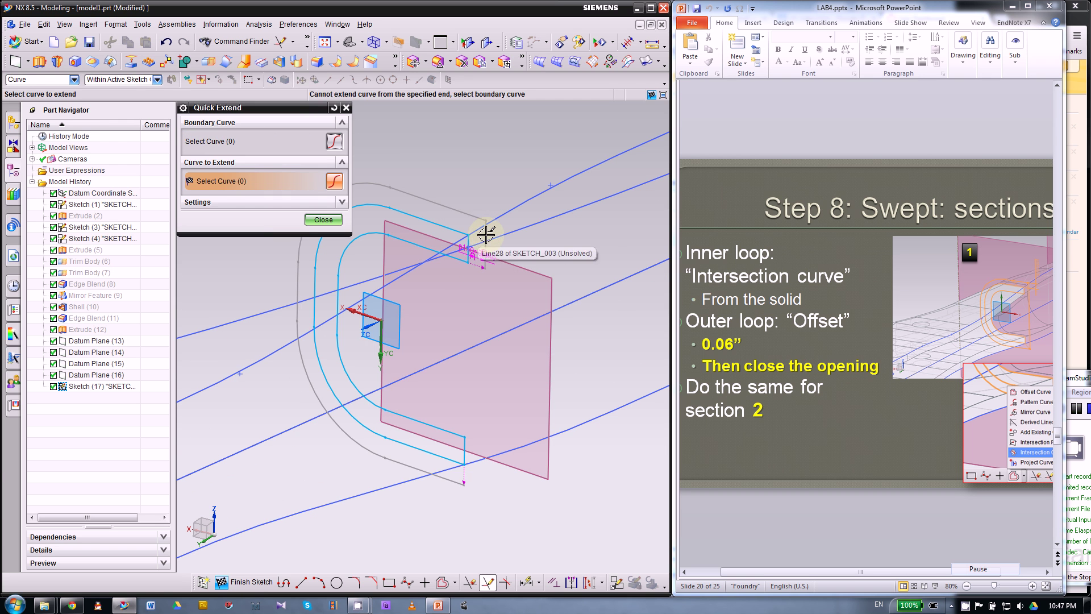
{"action": "left_click", "coordinate": [480, 454]}
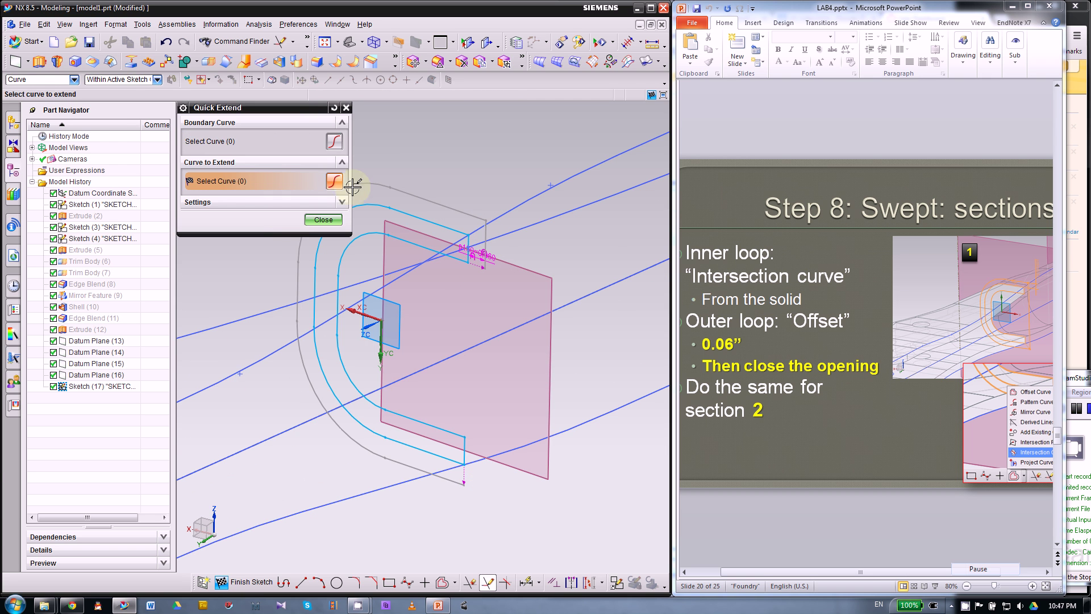
{"action": "left_click", "coordinate": [476, 243]}
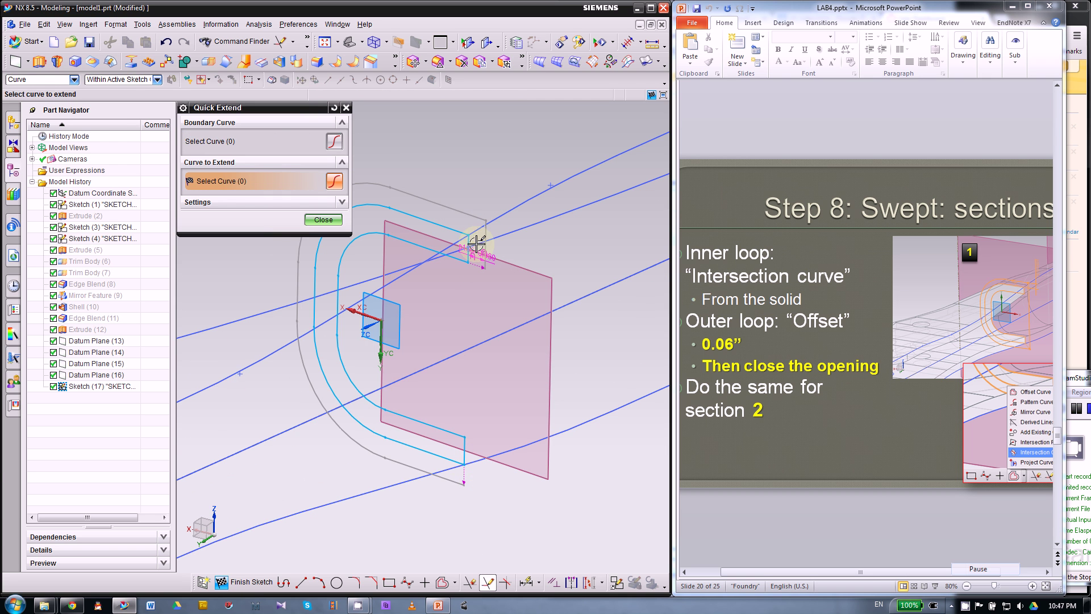
{"action": "left_click", "coordinate": [220, 146]}
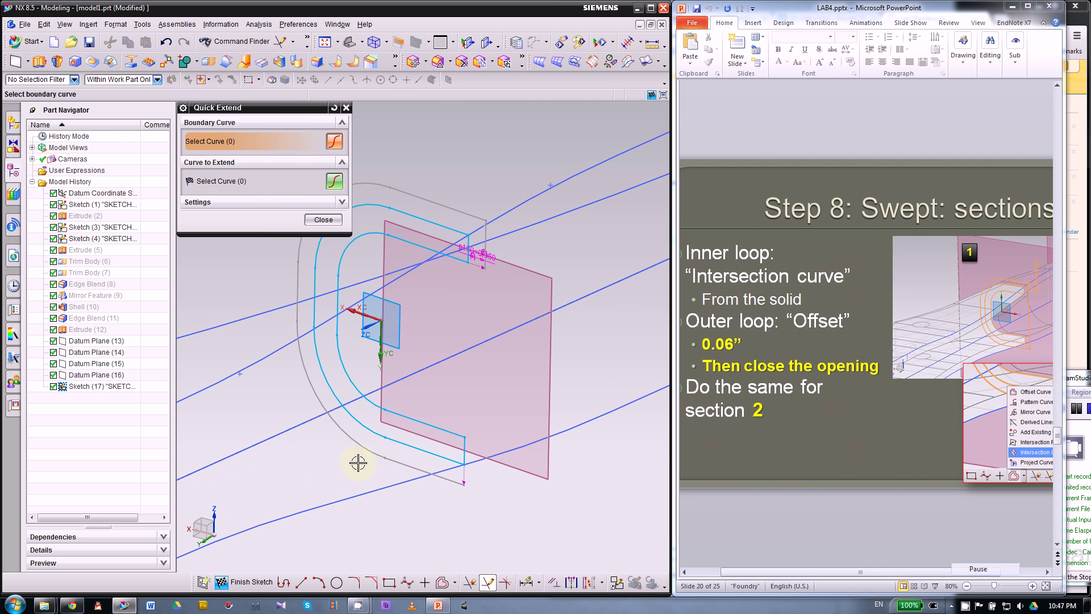
{"action": "left_click", "coordinate": [413, 468]}
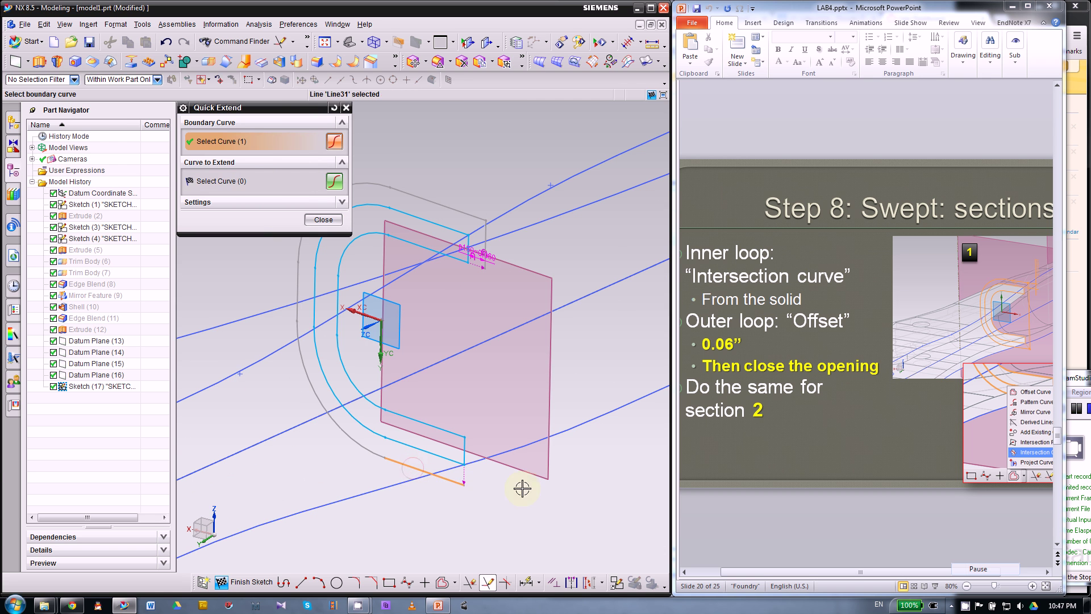
{"action": "left_click", "coordinate": [209, 182]}
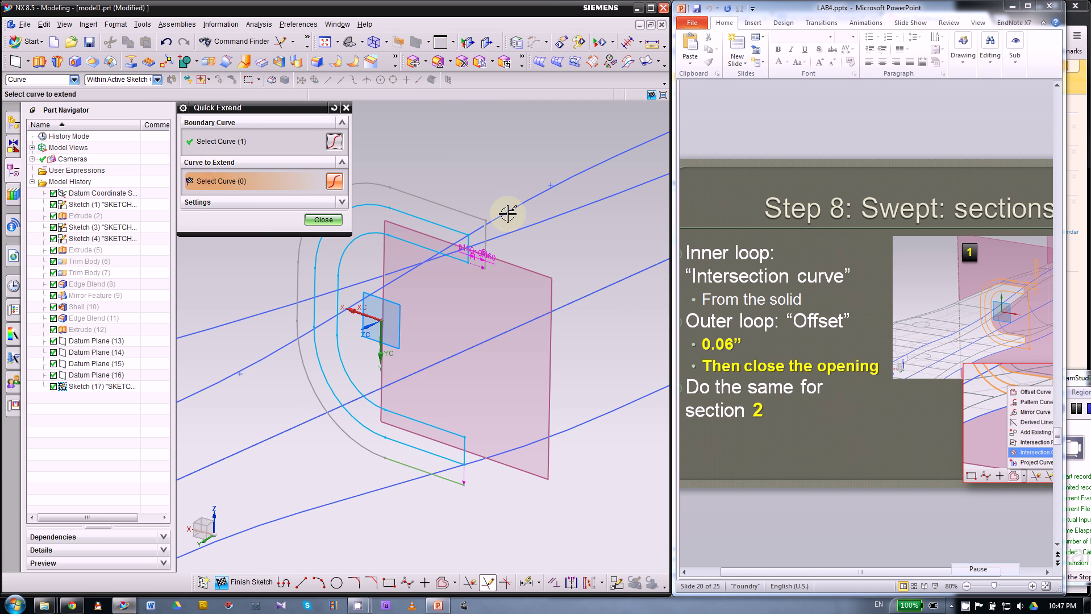
{"action": "left_click", "coordinate": [488, 258]}
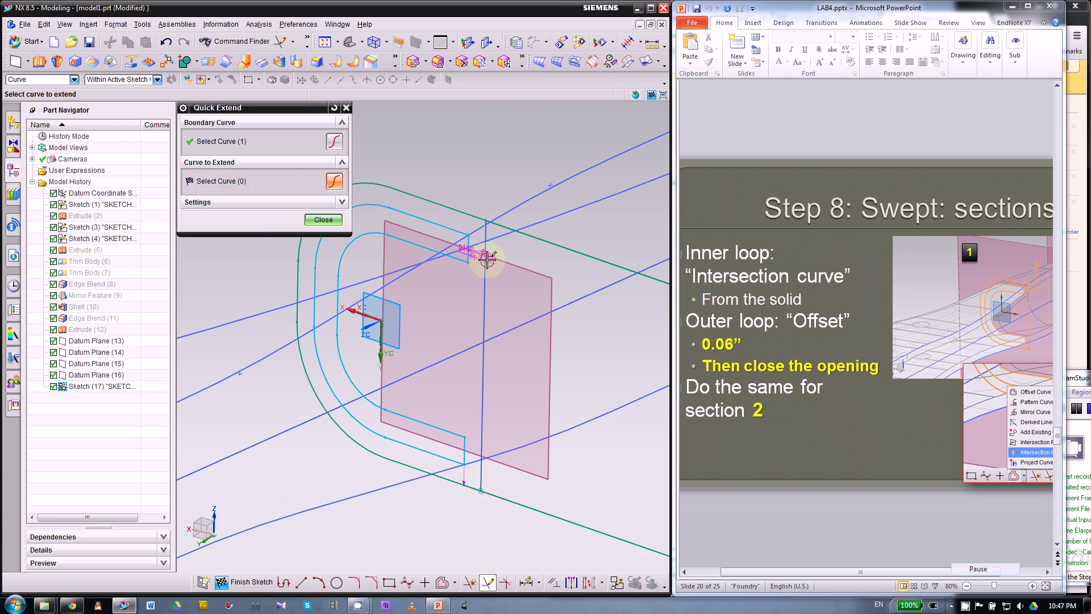
{"action": "scroll", "coordinate": [410, 267], "scroll_direction": "down", "scroll_amount": 3}
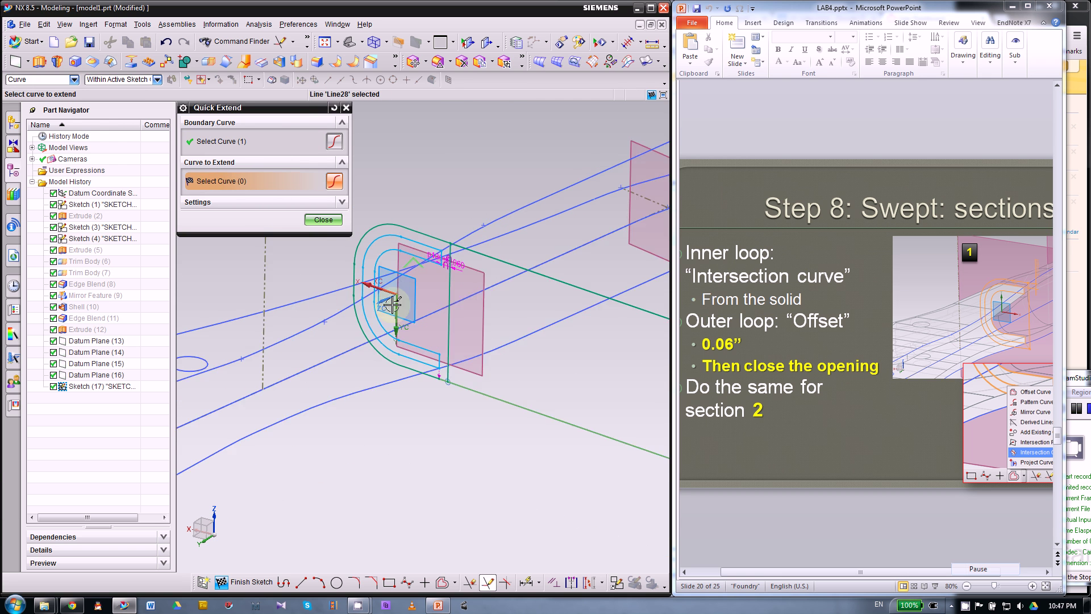
- Use Quick Trim to remove the tails of the offset profile's upper and lower lines beyond the vertical closing line
{"action": "scroll", "coordinate": [393, 304], "scroll_direction": "down", "scroll_amount": 1}
{"action": "scroll", "coordinate": [392, 304], "scroll_direction": "up", "scroll_amount": 4}
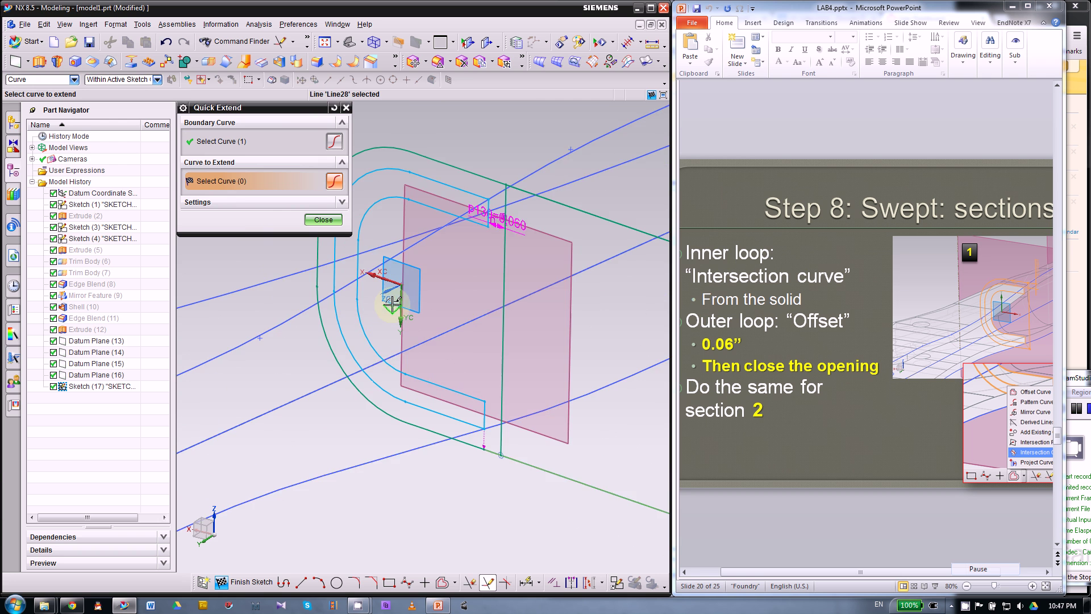
{"action": "scroll", "coordinate": [392, 304], "scroll_direction": "down", "scroll_amount": 1}
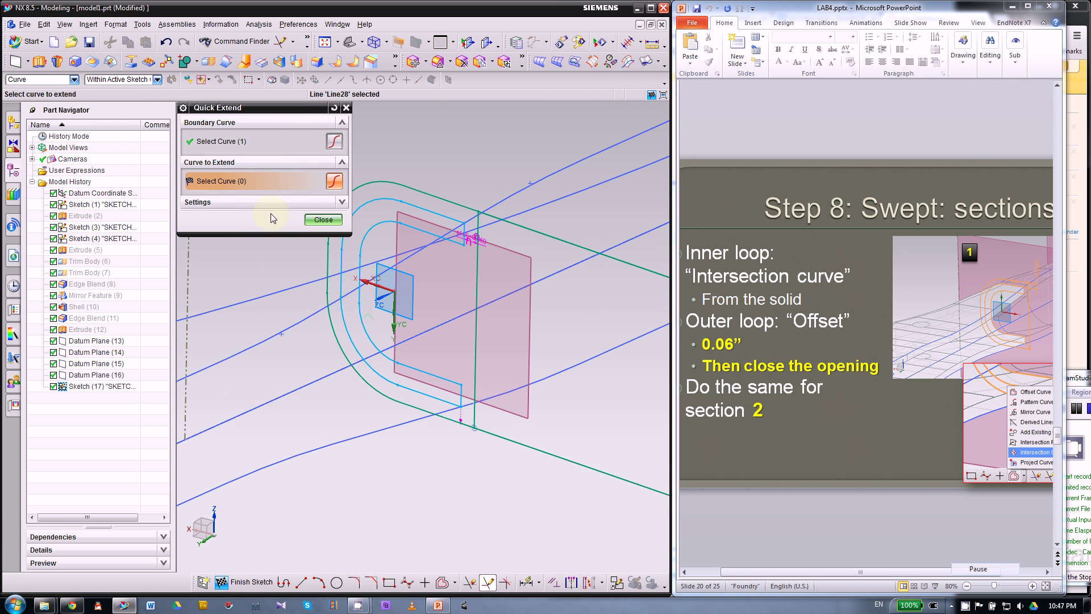
{"action": "left_click", "coordinate": [323, 220]}
{"action": "left_click", "coordinate": [470, 582]}
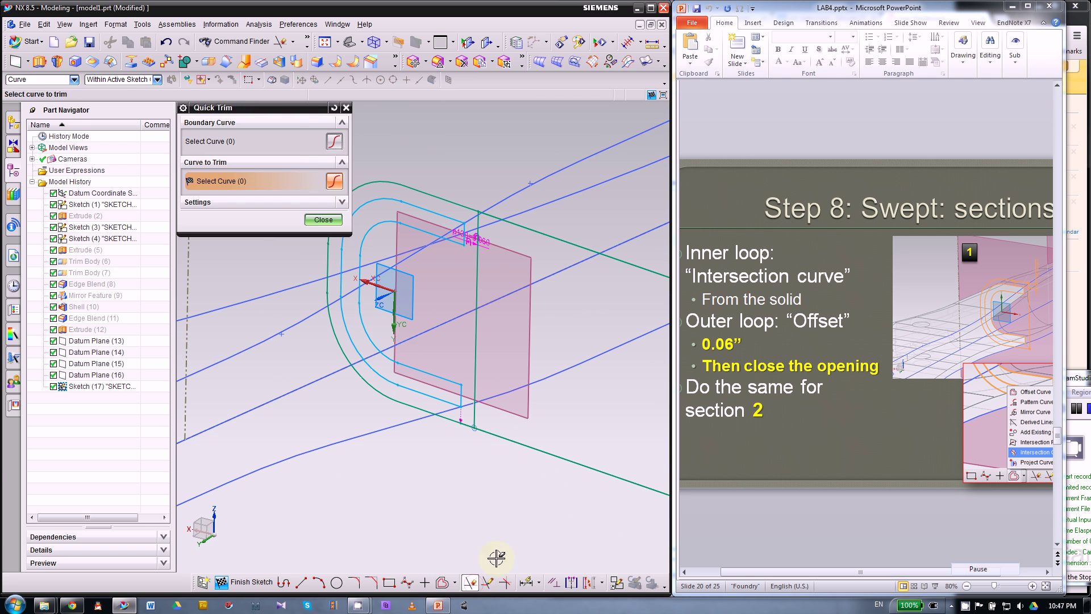
{"action": "left_click", "coordinate": [597, 470]}
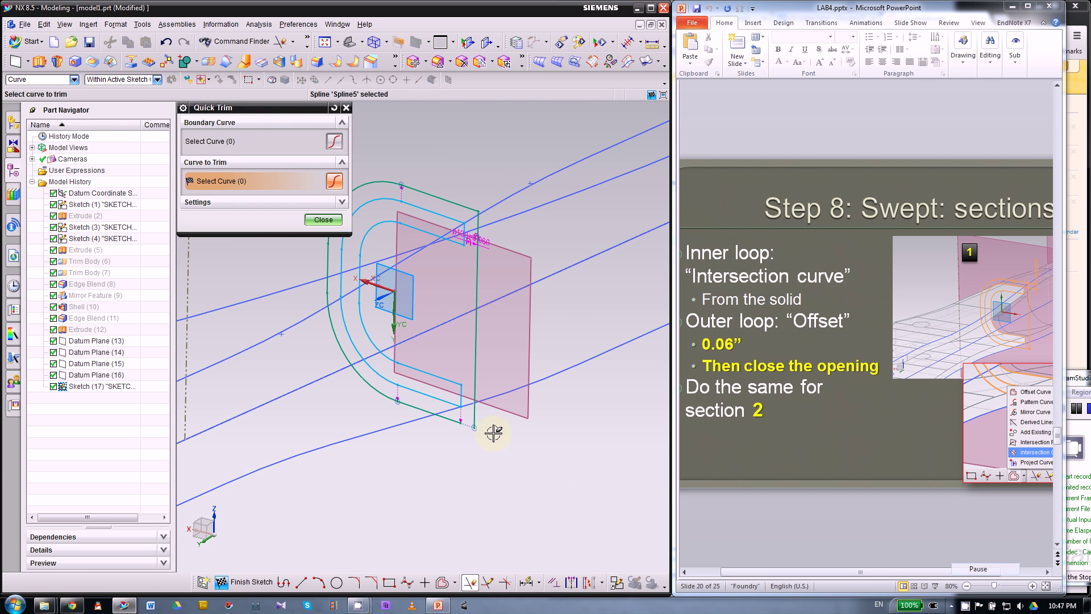
{"action": "scroll", "coordinate": [492, 434], "scroll_direction": "up", "scroll_amount": 1}
{"action": "left_click", "coordinate": [322, 220]}
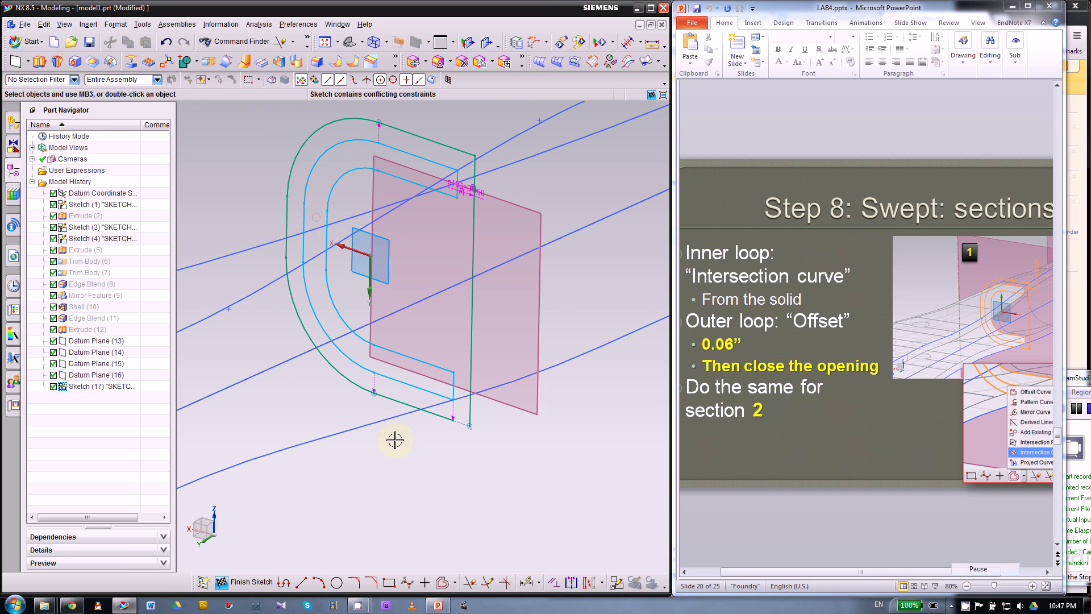
- Use Quick Extend to lengthen the offset profile's lower line to the vertical closing line, and finish the sketch
{"action": "left_click", "coordinate": [487, 582]}
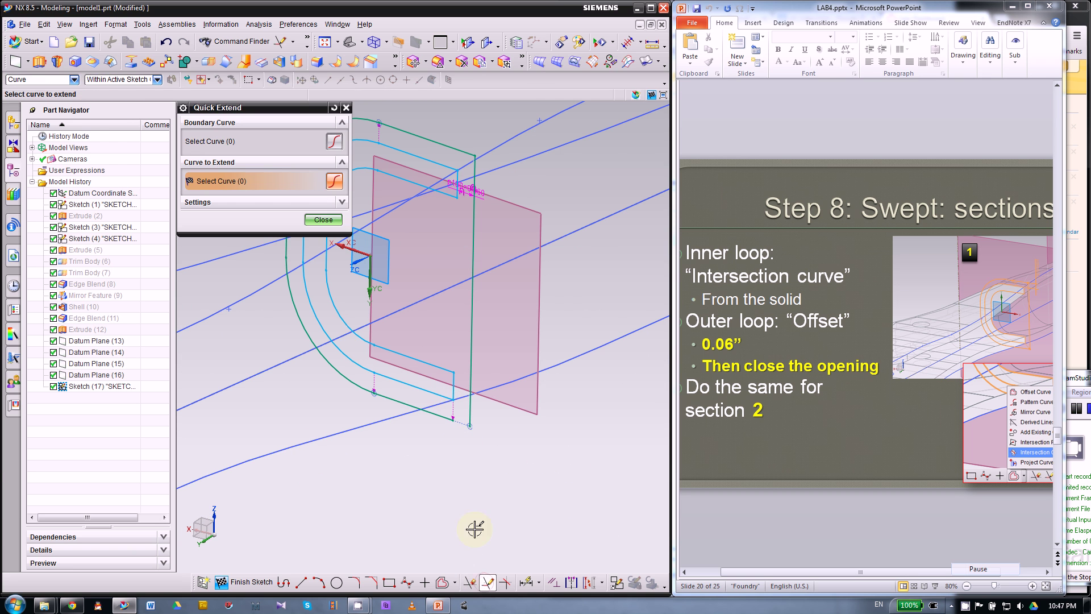
{"action": "left_click", "coordinate": [442, 416]}
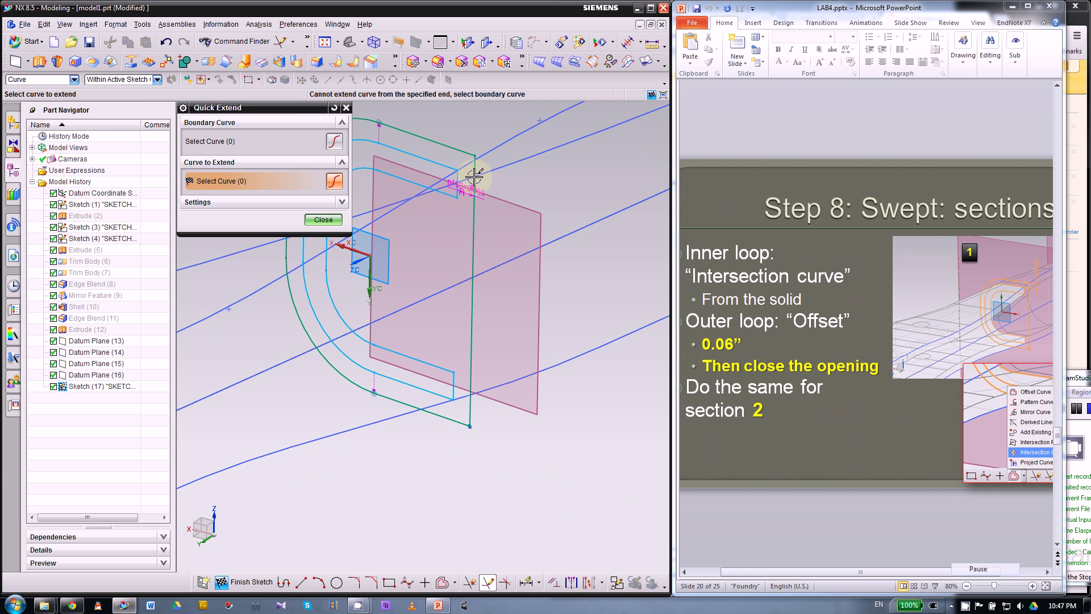
{"action": "left_click", "coordinate": [459, 411]}
{"action": "left_click", "coordinate": [324, 220]}
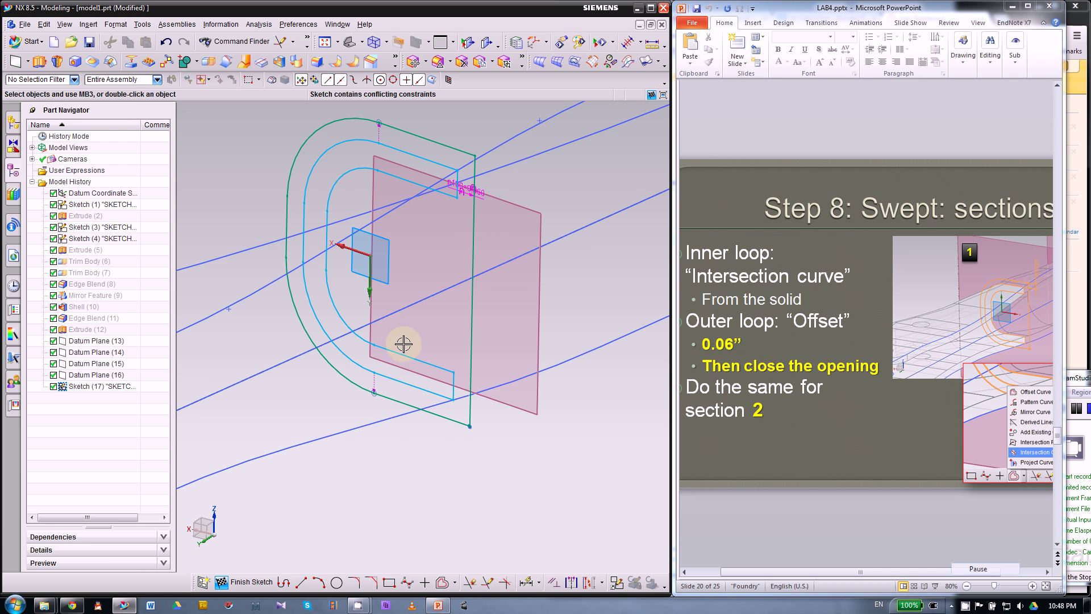
{"action": "scroll", "coordinate": [353, 395], "scroll_direction": "down", "scroll_amount": 3}
{"action": "left_click", "coordinate": [278, 581]}
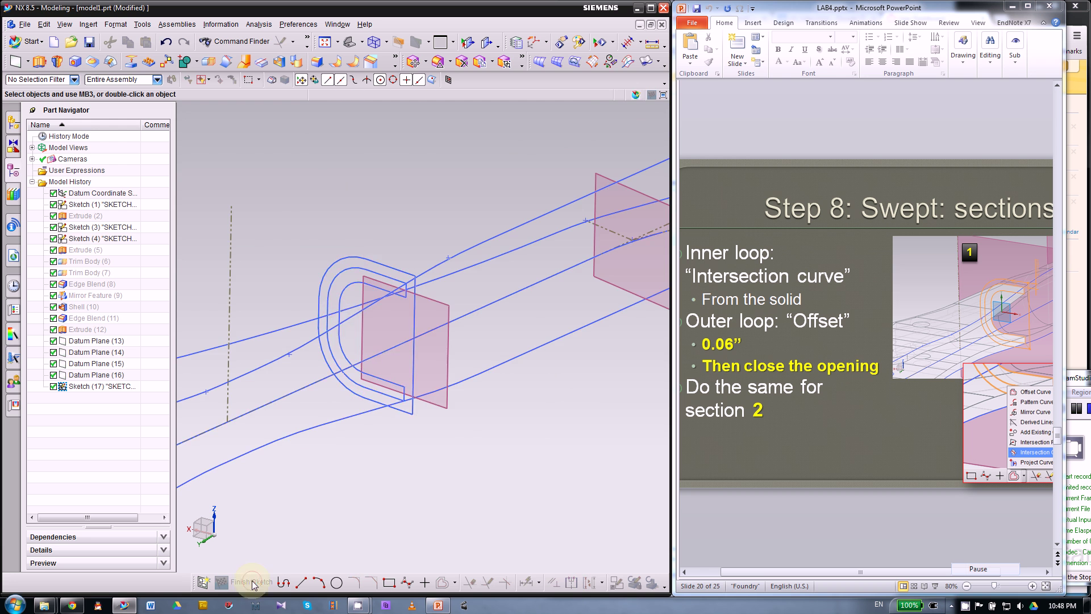
- Create a new sketch on Datum Plane (14), the next section plane along the guide curves
{"action": "scroll", "coordinate": [275, 458], "scroll_direction": "down", "scroll_amount": 3}
{"action": "scroll", "coordinate": [499, 395], "scroll_direction": "up", "scroll_amount": 3}
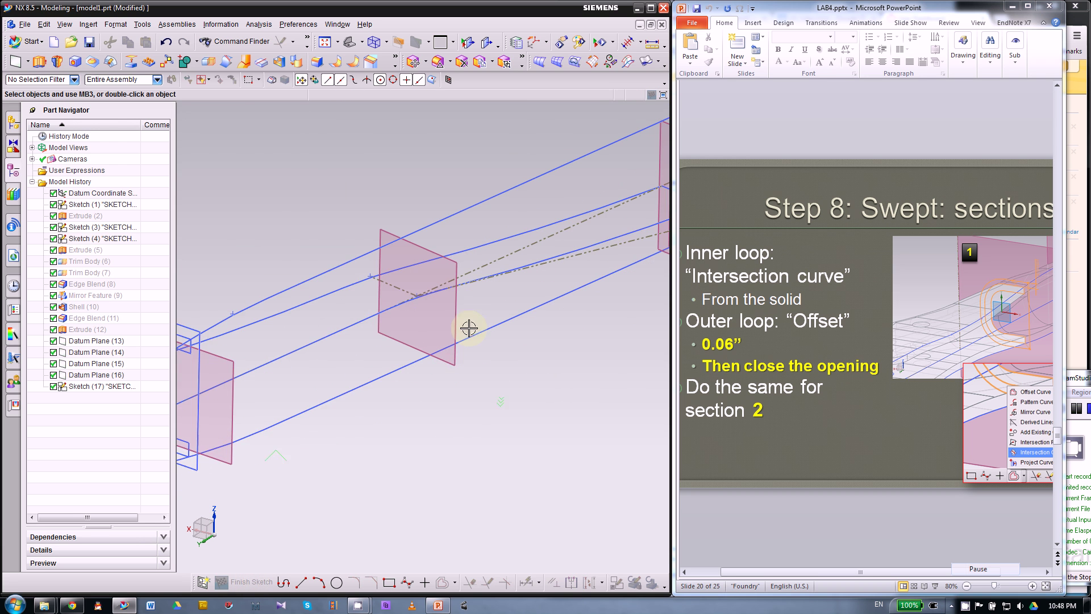
{"action": "left_click", "coordinate": [206, 587]}
{"action": "left_click", "coordinate": [454, 365]}
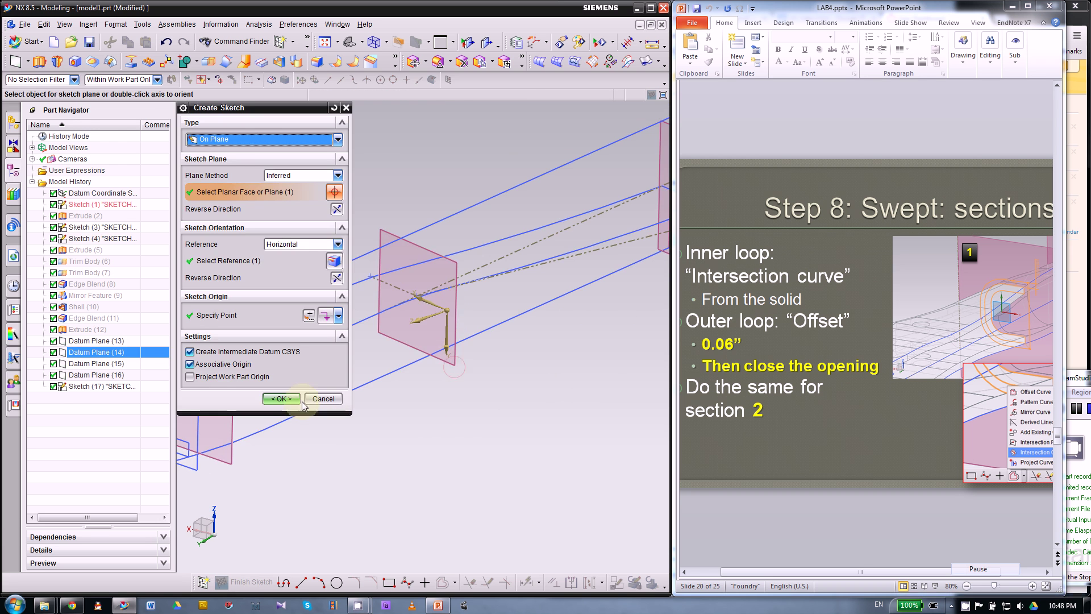
{"action": "left_click", "coordinate": [282, 398]}
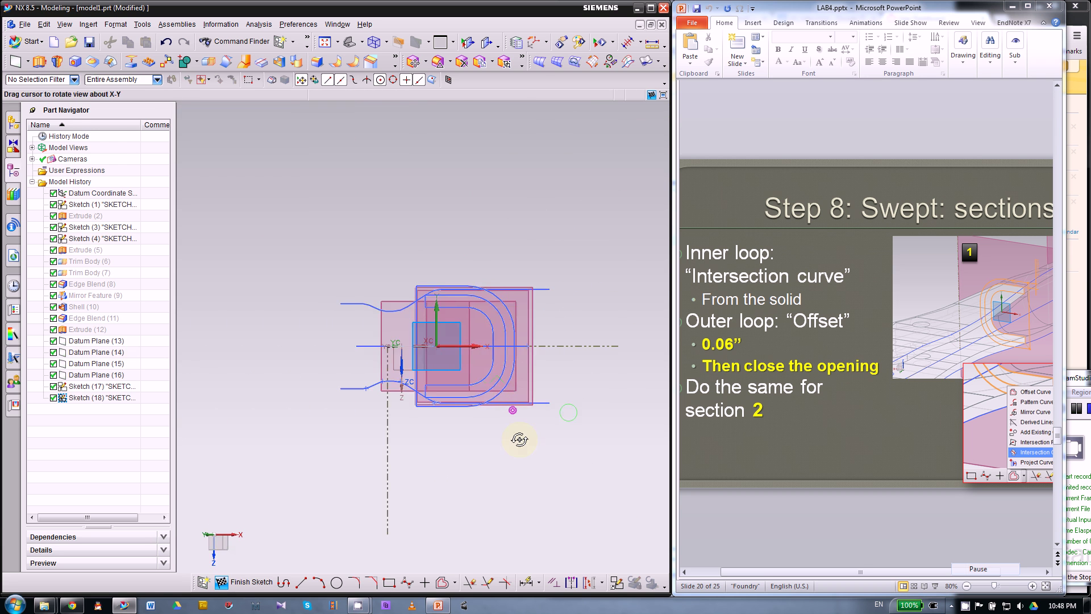
{"action": "middle_click_drag", "start_coordinate": [519, 439], "coordinate": [493, 307]}
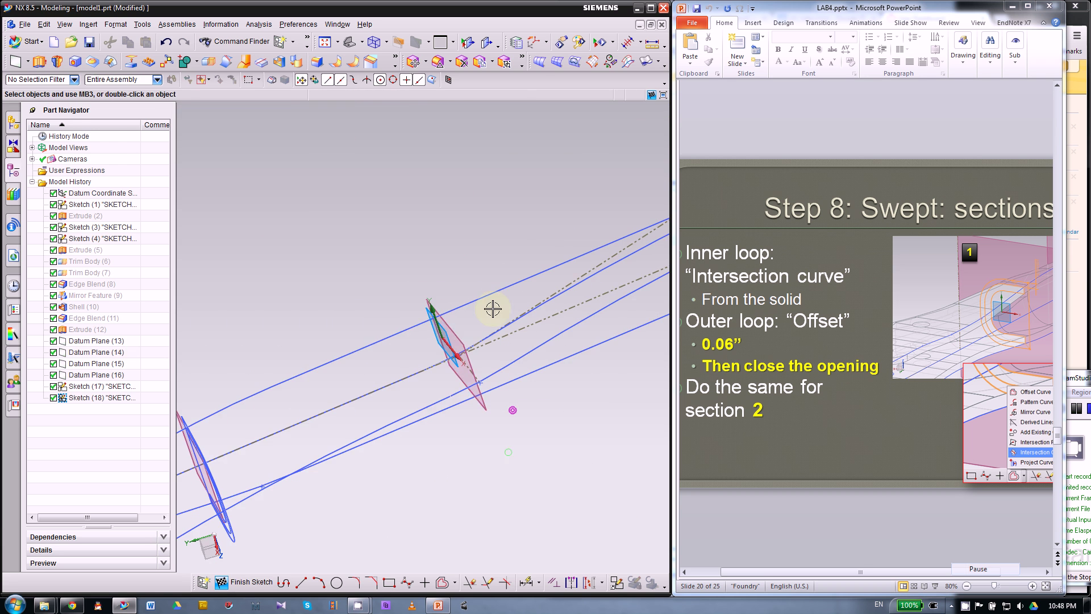
- Show the hidden solid body again and display it shaded with its edges
{"action": "right_click", "coordinate": [94, 226]}
{"action": "left_click", "coordinate": [182, 267]}
{"action": "mouse_move", "coordinate": [321, 247]}
{"action": "middle_mouse_down"}
{"action": "mouse_move", "coordinate": [395, 254]}
{"action": "mouse_move", "coordinate": [548, 210]}
{"action": "mouse_move", "coordinate": [562, 176]}
{"action": "mouse_move", "coordinate": [475, 165]}
{"action": "mouse_move", "coordinate": [494, 151]}
{"action": "mouse_move", "coordinate": [415, 182]}
{"action": "mouse_move", "coordinate": [438, 296]}
{"action": "middle_mouse_up"}
{"action": "scroll", "coordinate": [438, 296], "scroll_direction": "up", "scroll_amount": 2}
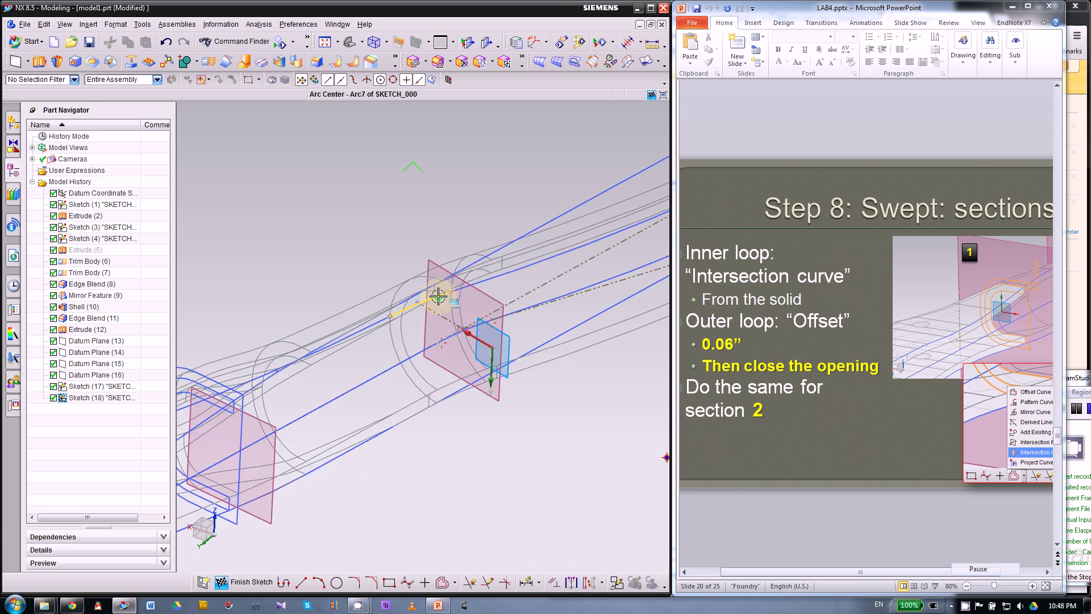
{"action": "scroll", "coordinate": [438, 296], "scroll_direction": "up", "scroll_amount": 1}
{"action": "right_click_drag", "start_coordinate": [382, 206], "coordinate": [377, 182]}
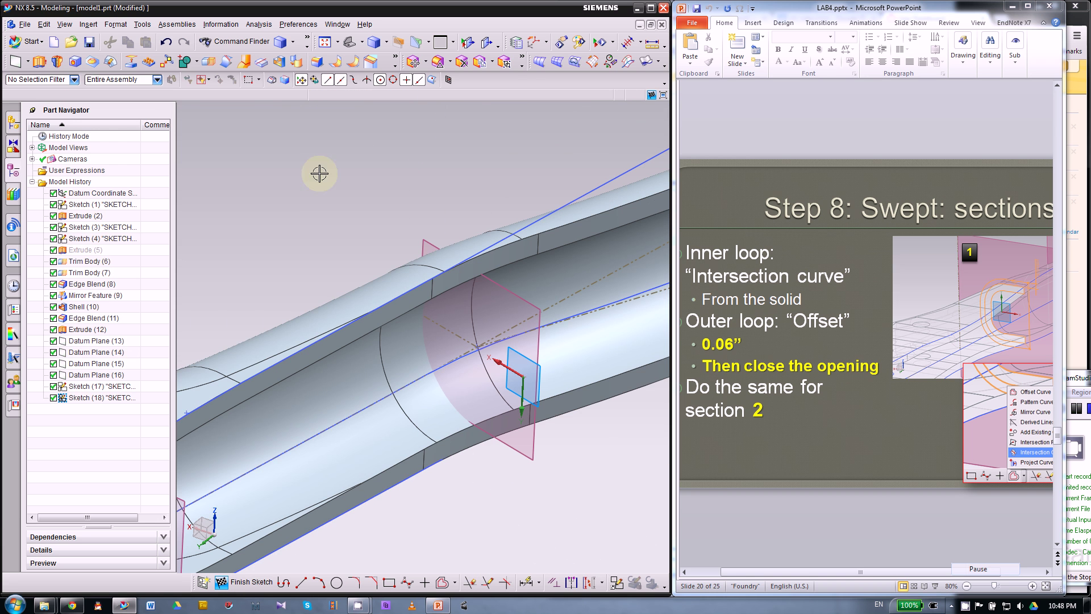
- Create intersection curves between the sketch plane and the body's outer, inner and rim faces, using the Tangent Faces rule
{"action": "left_click", "coordinate": [456, 584]}
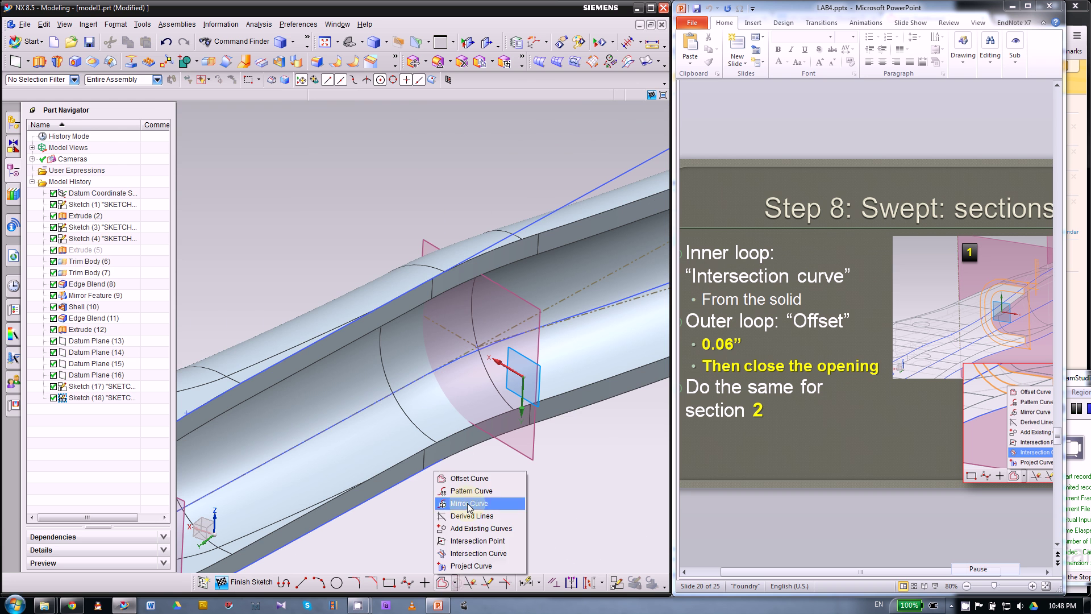
{"action": "left_click", "coordinate": [467, 547]}
{"action": "left_click", "coordinate": [378, 271]}
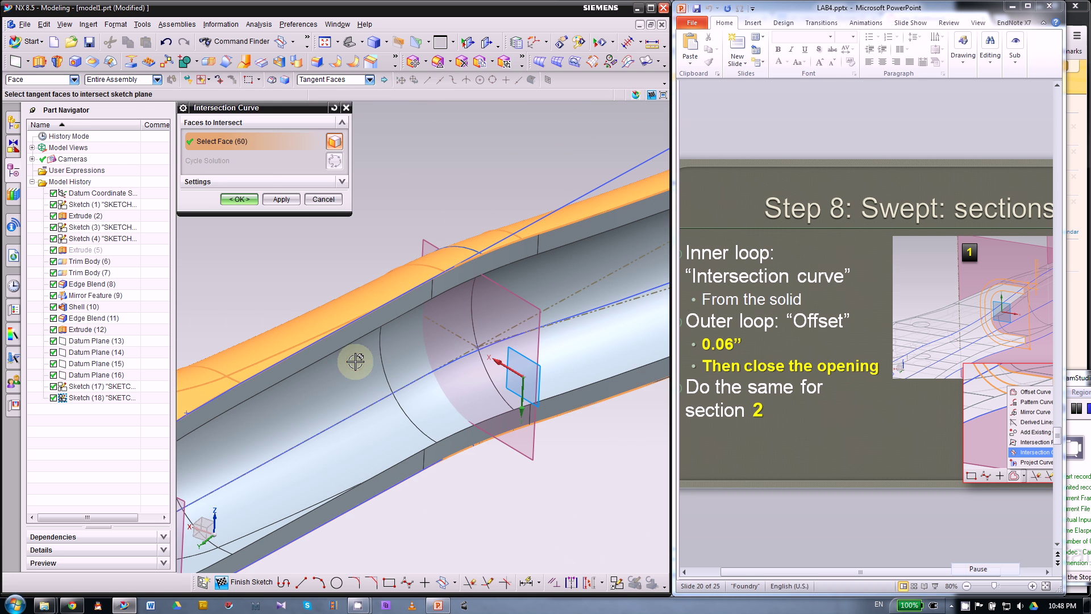
{"action": "left_click", "coordinate": [419, 301]}
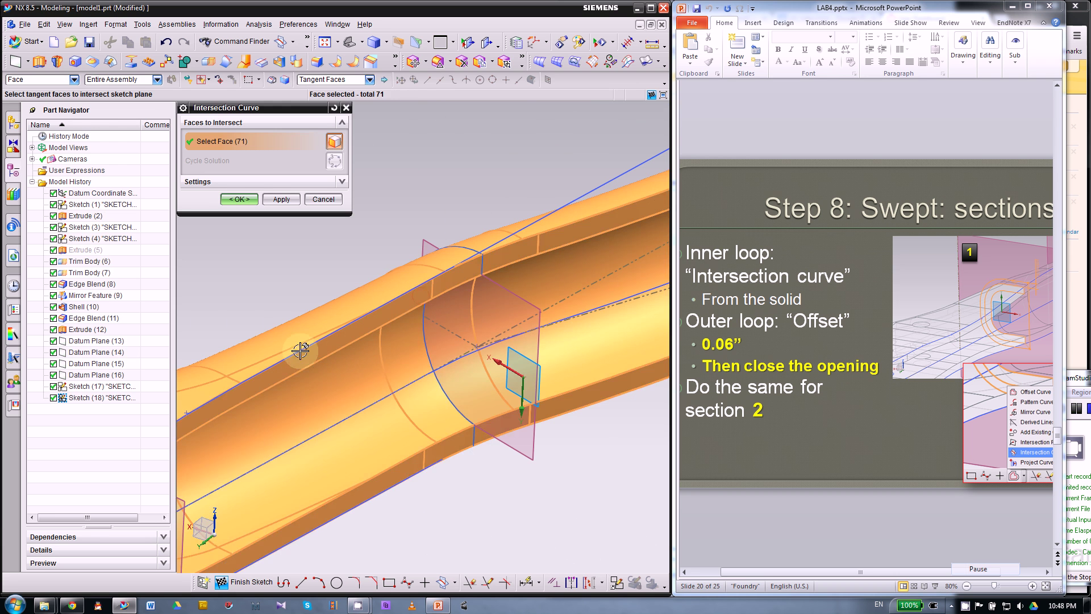
{"action": "middle_click_drag", "start_coordinate": [300, 351], "coordinate": [378, 391], "text": "shift"}
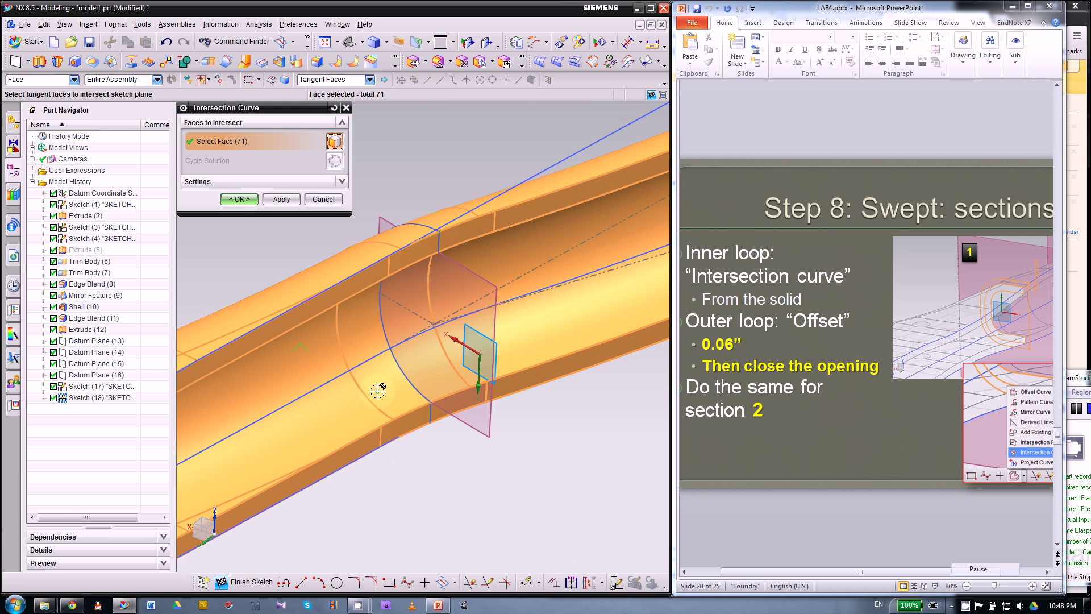
{"action": "left_click", "coordinate": [239, 198]}
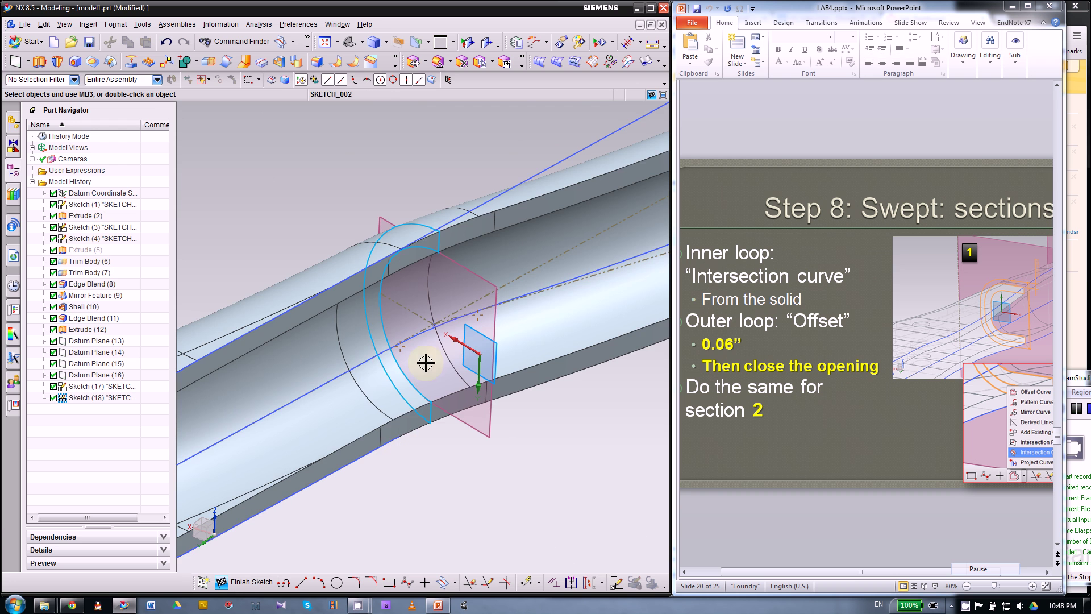
- Hide the solid body through its Extrude (2) feature, leaving the curves and datum planes on display
{"action": "scroll", "coordinate": [412, 423], "scroll_direction": "down", "scroll_amount": 3}
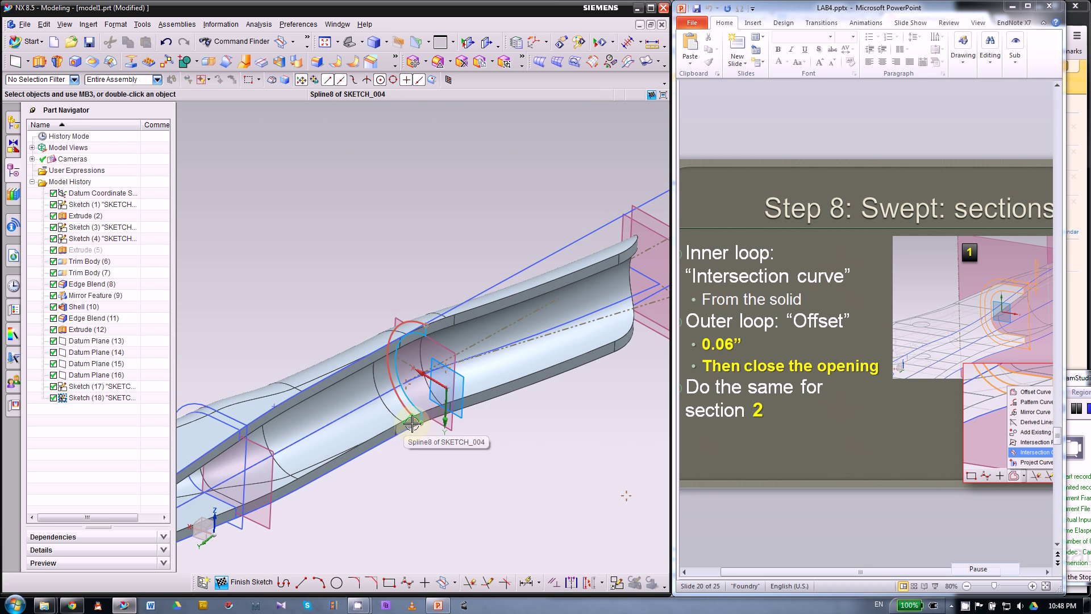
{"action": "left_click", "coordinate": [411, 423]}
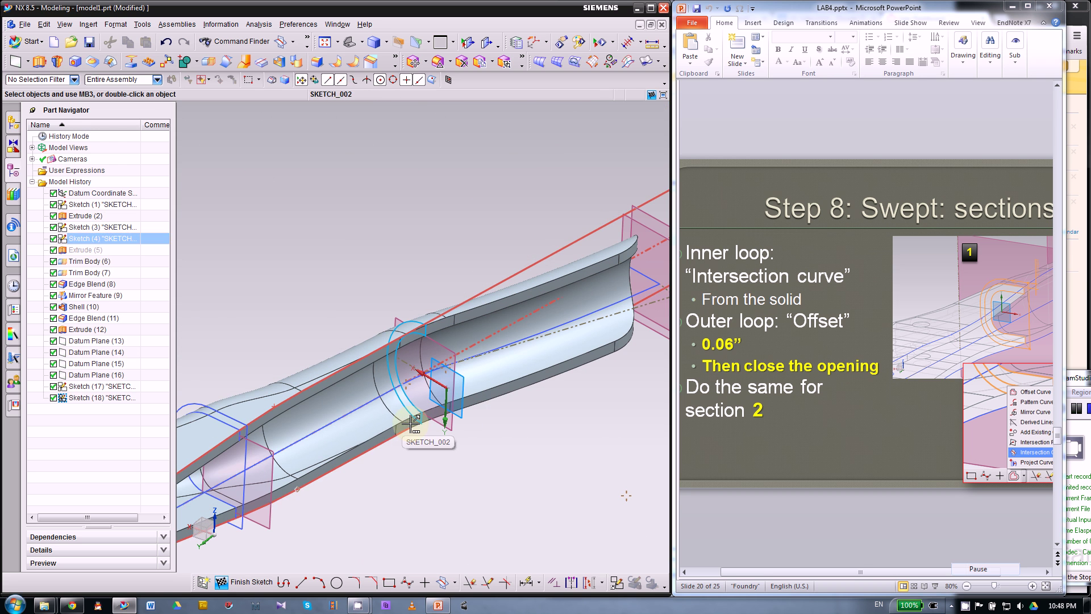
{"action": "key", "text": "Escape"}
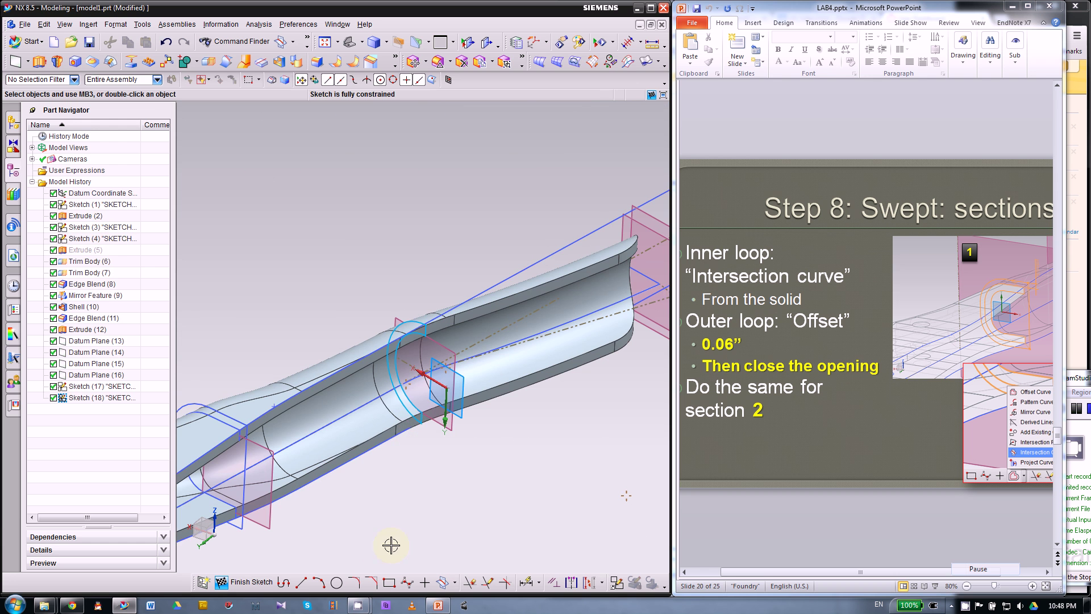
{"action": "right_click", "coordinate": [80, 216]}
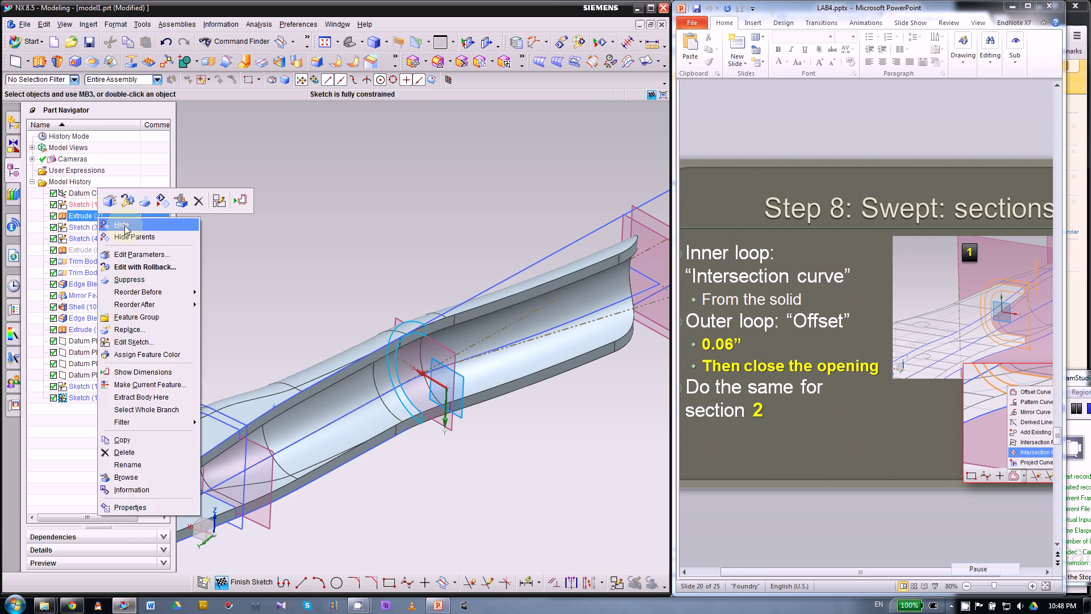
{"action": "left_click", "coordinate": [233, 386]}
{"action": "scroll", "coordinate": [423, 327], "scroll_direction": "up", "scroll_amount": 2}
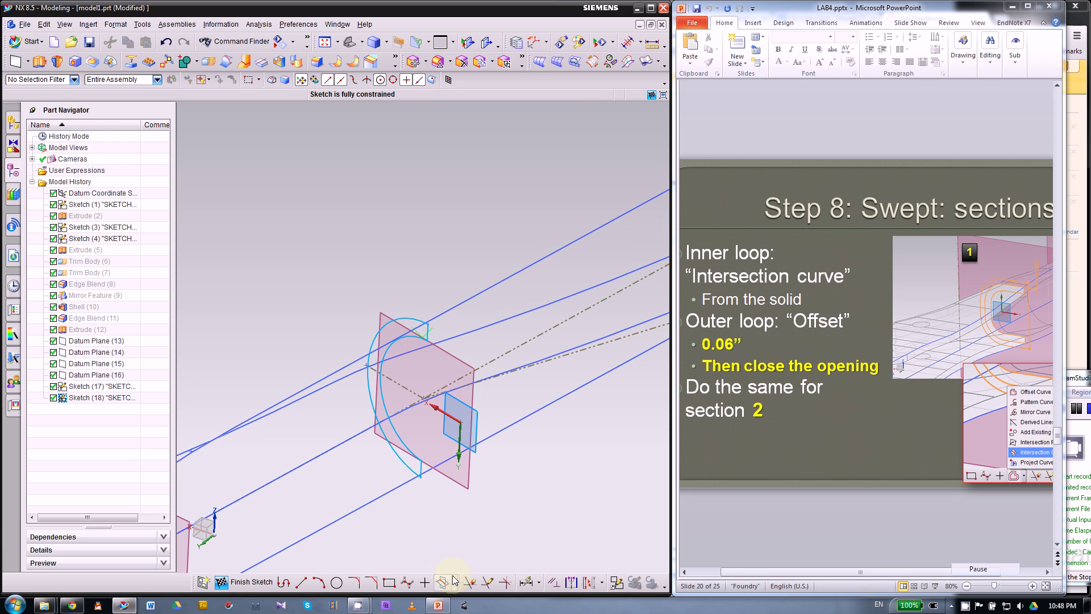
- Start an Offset Curve of 0.06 in on the outer intersection spline, reversing the direction so it points outward
{"action": "left_click", "coordinate": [454, 581]}
{"action": "left_click", "coordinate": [465, 479]}
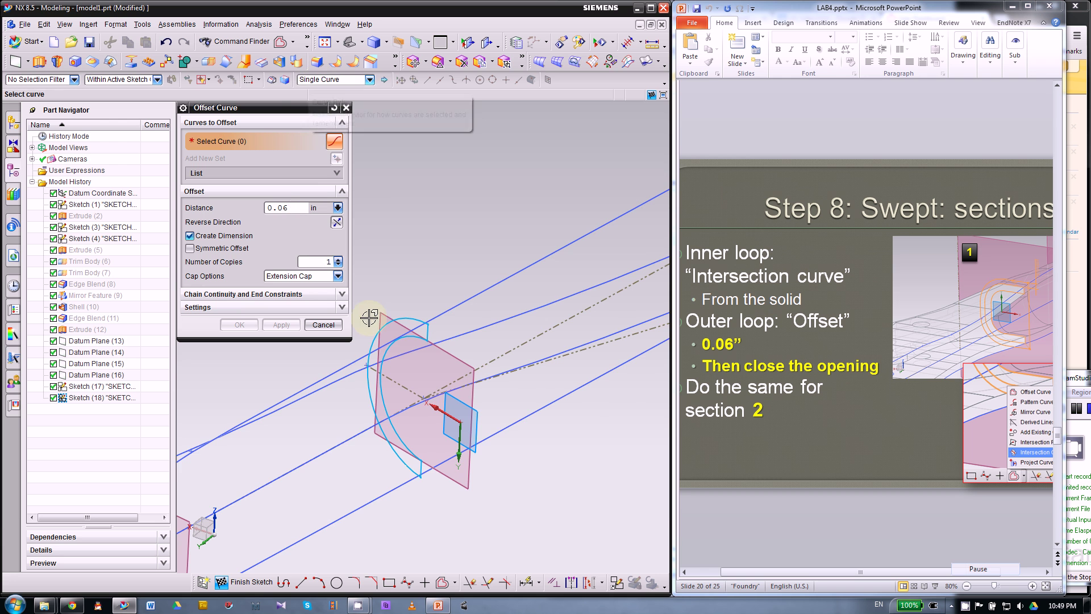
{"action": "scroll", "coordinate": [370, 316], "scroll_direction": "down", "scroll_amount": 3}
{"action": "left_click", "coordinate": [432, 316]}
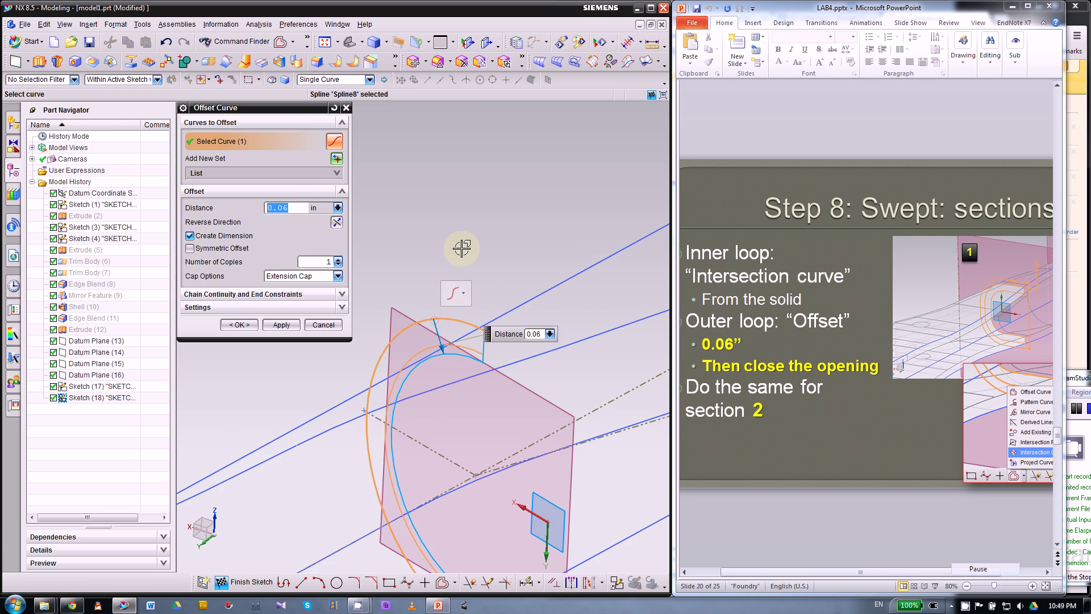
{"action": "scroll", "coordinate": [463, 246], "scroll_direction": "up", "scroll_amount": 3}
{"action": "scroll", "coordinate": [412, 219], "scroll_direction": "down", "scroll_amount": 2}
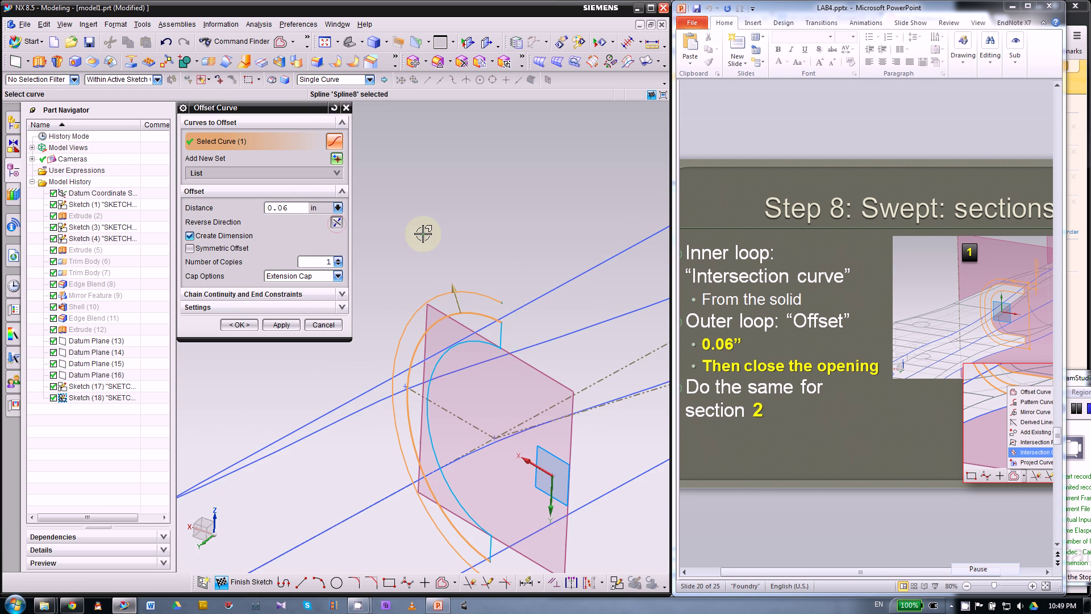
- Add the short upper and lower end lines of the intersection loop to the selection and create the 0.06 in offset
{"action": "left_click", "coordinate": [442, 309]}
{"action": "scroll", "coordinate": [495, 227], "scroll_direction": "up", "scroll_amount": 3}
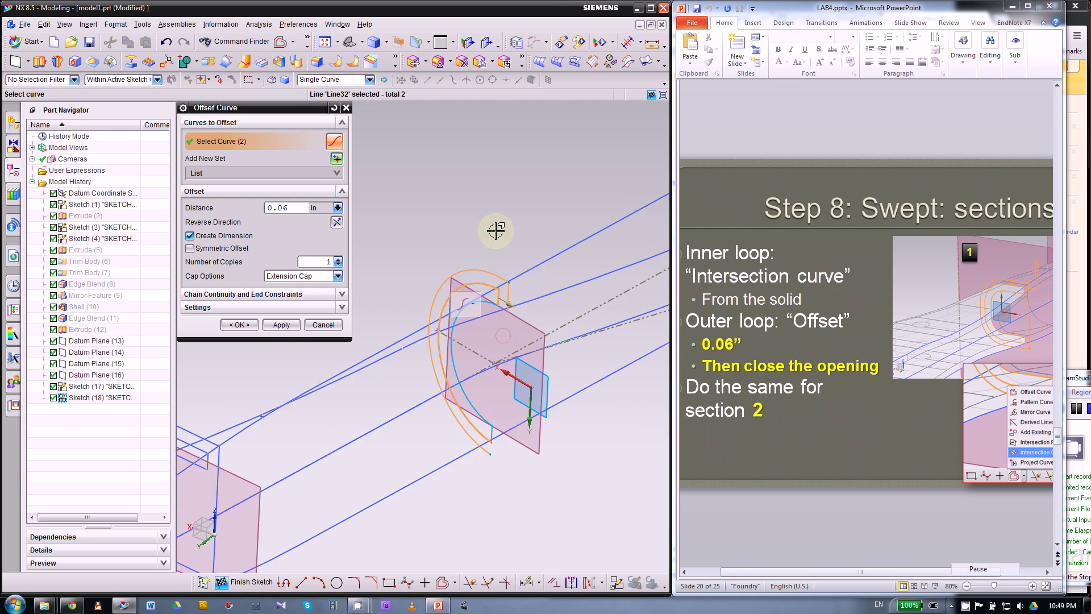
{"action": "scroll", "coordinate": [480, 341], "scroll_direction": "down", "scroll_amount": 3}
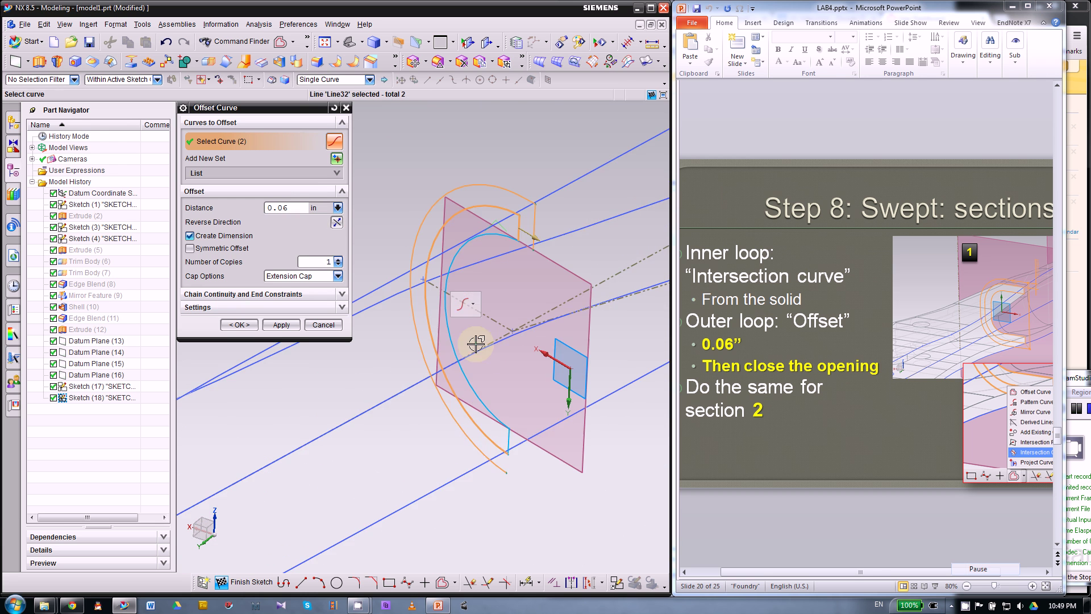
{"action": "left_click", "coordinate": [515, 441]}
{"action": "scroll", "coordinate": [373, 341], "scroll_direction": "up", "scroll_amount": 3}
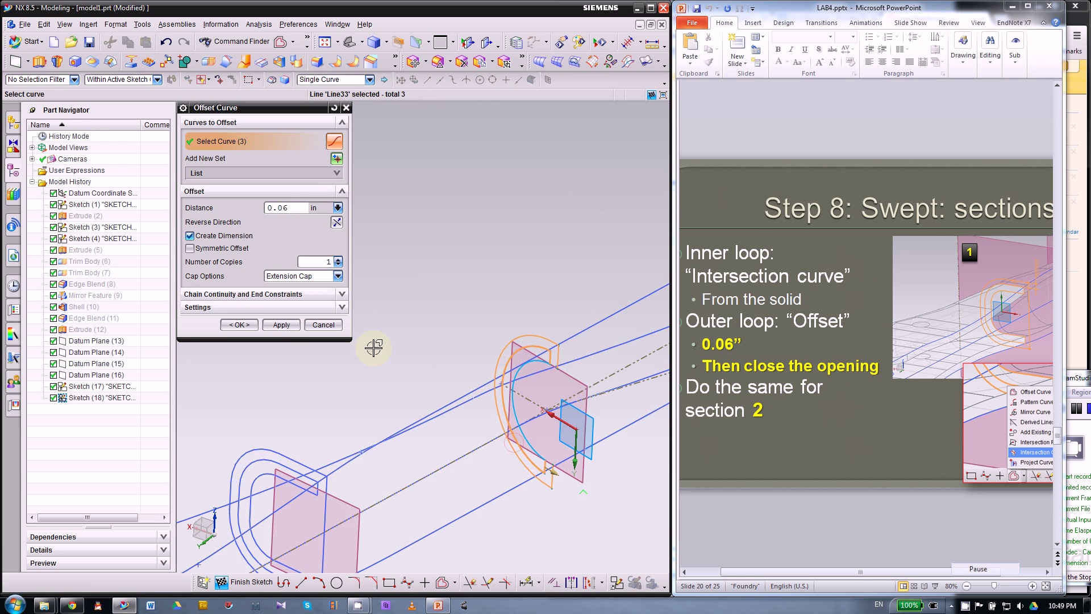
{"action": "left_click", "coordinate": [239, 325]}
- Use Quick Extend to lengthen the offset profile's lower end line up to the upper end, closing the opening
{"action": "scroll", "coordinate": [560, 390], "scroll_direction": "down", "scroll_amount": 2}
{"action": "scroll", "coordinate": [512, 506], "scroll_direction": "down", "scroll_amount": 2}
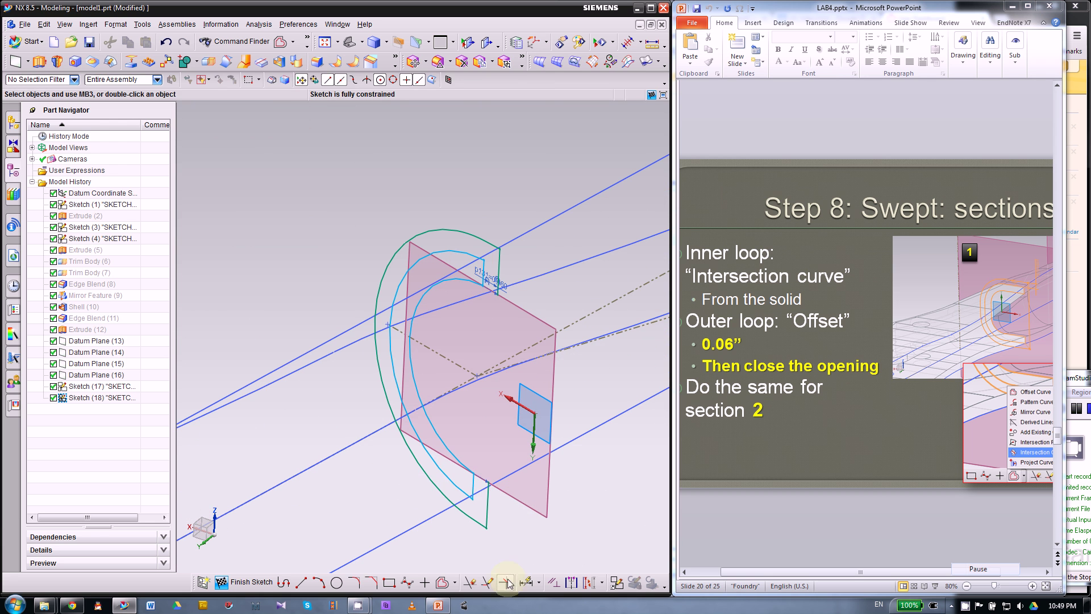
{"action": "left_click", "coordinate": [487, 582]}
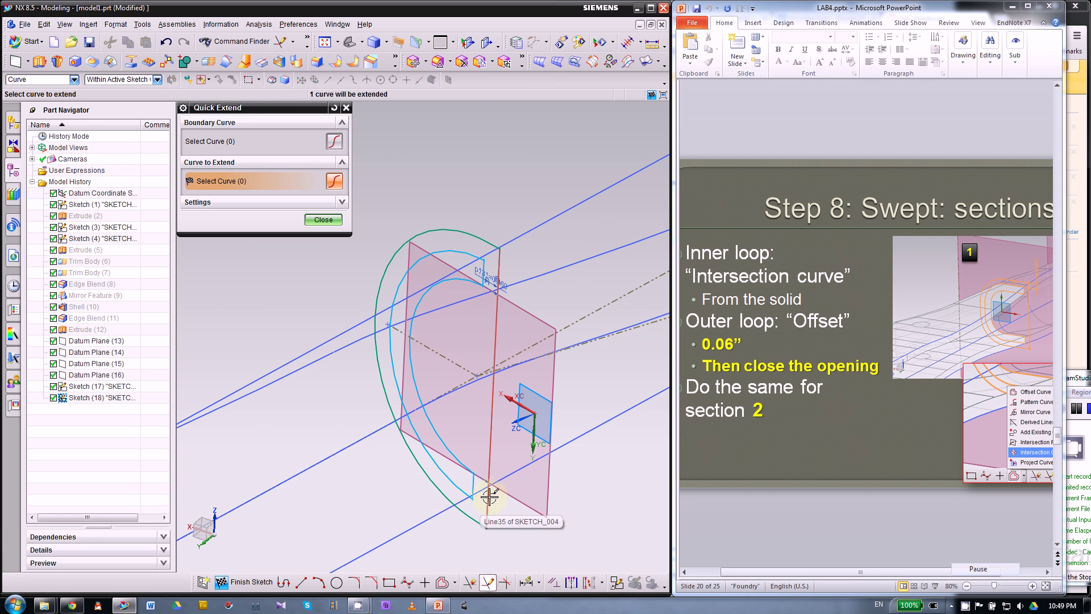
{"action": "left_click", "coordinate": [489, 494]}
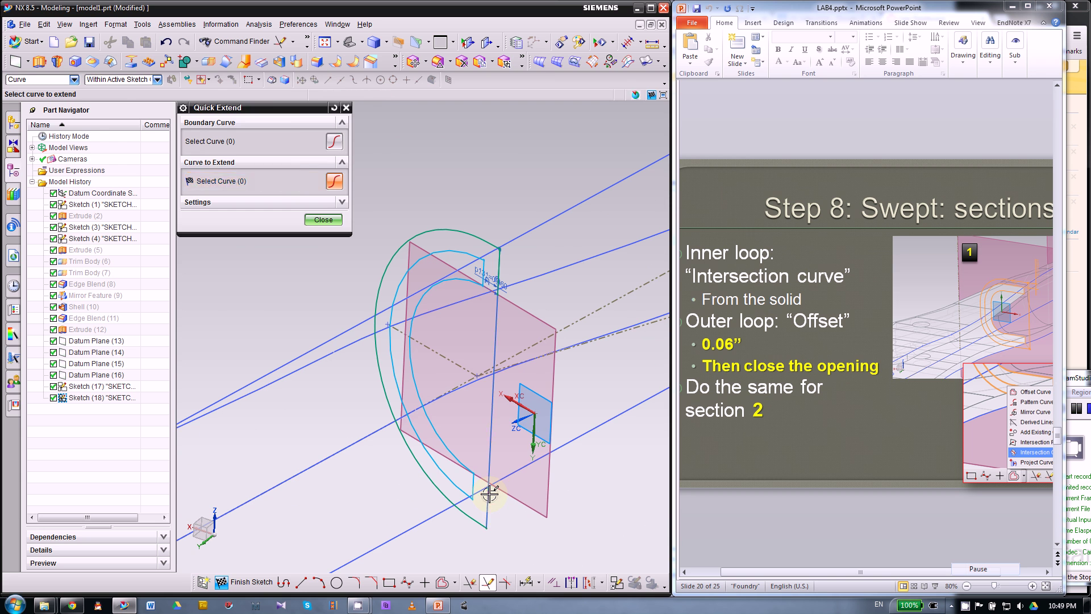
{"action": "left_click", "coordinate": [324, 220]}
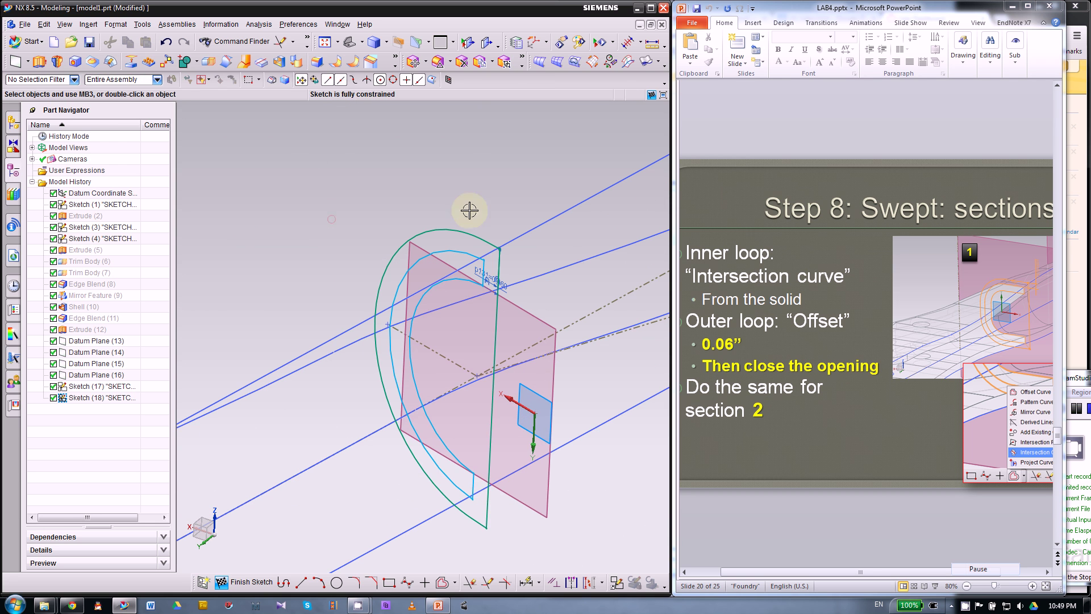
- Examine the closed 0.06 in offset profile, checking its overlapping end lines, their shared endpoint and the outer spline
{"action": "left_click", "coordinate": [500, 260]}
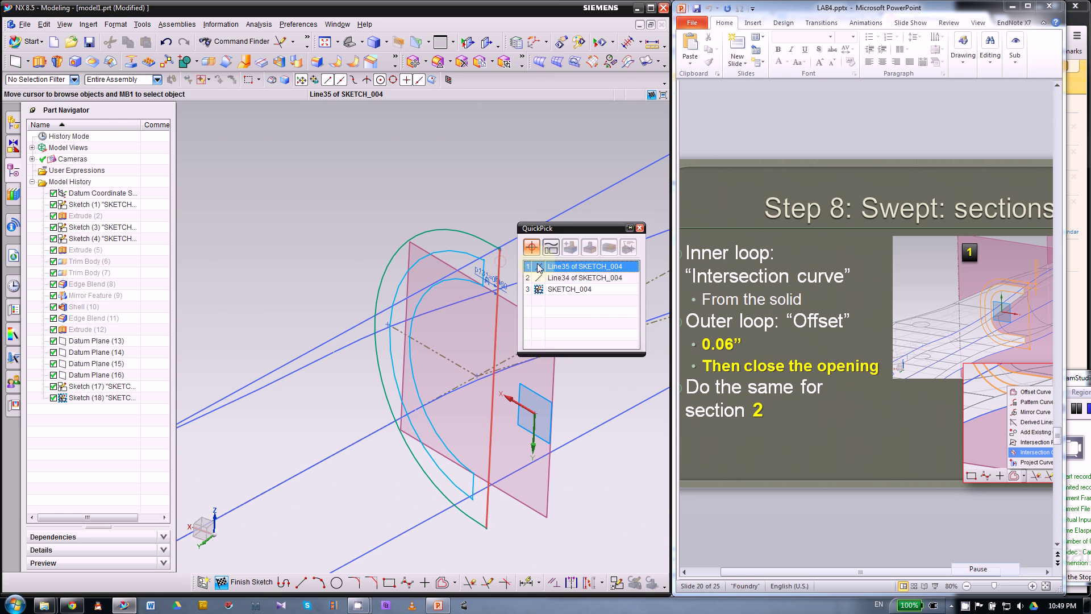
{"action": "left_click", "coordinate": [565, 279]}
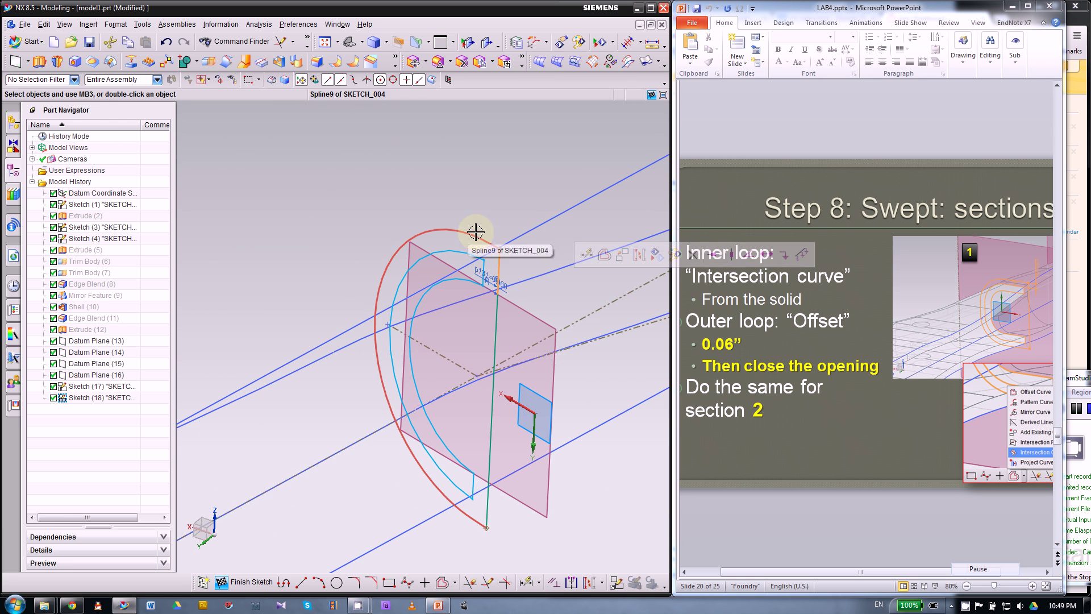
{"action": "left_click", "coordinate": [639, 256]}
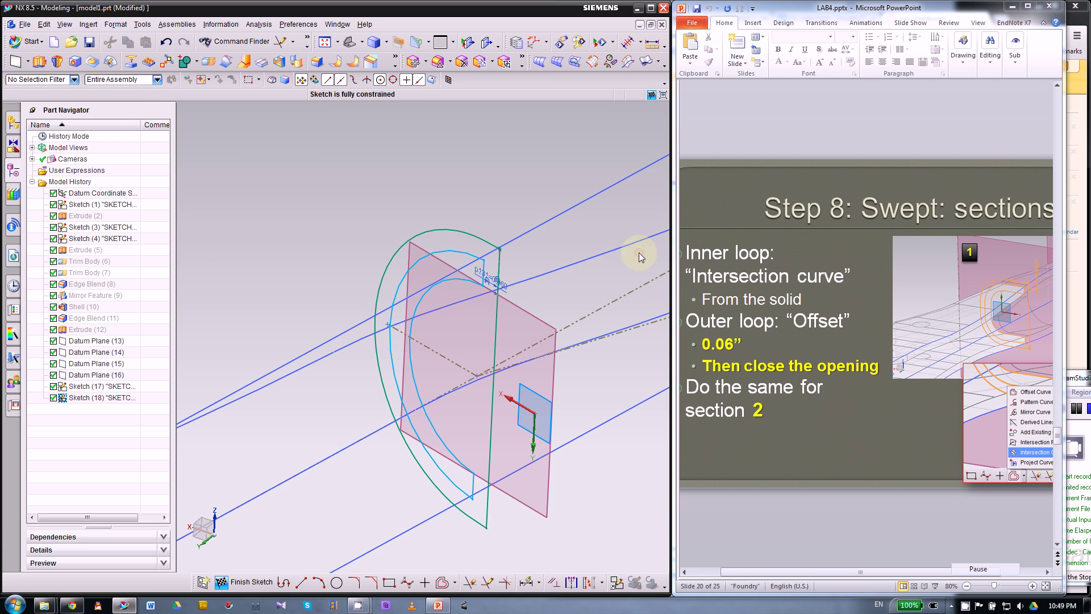
{"action": "scroll", "coordinate": [269, 314], "scroll_direction": "down", "scroll_amount": 2}
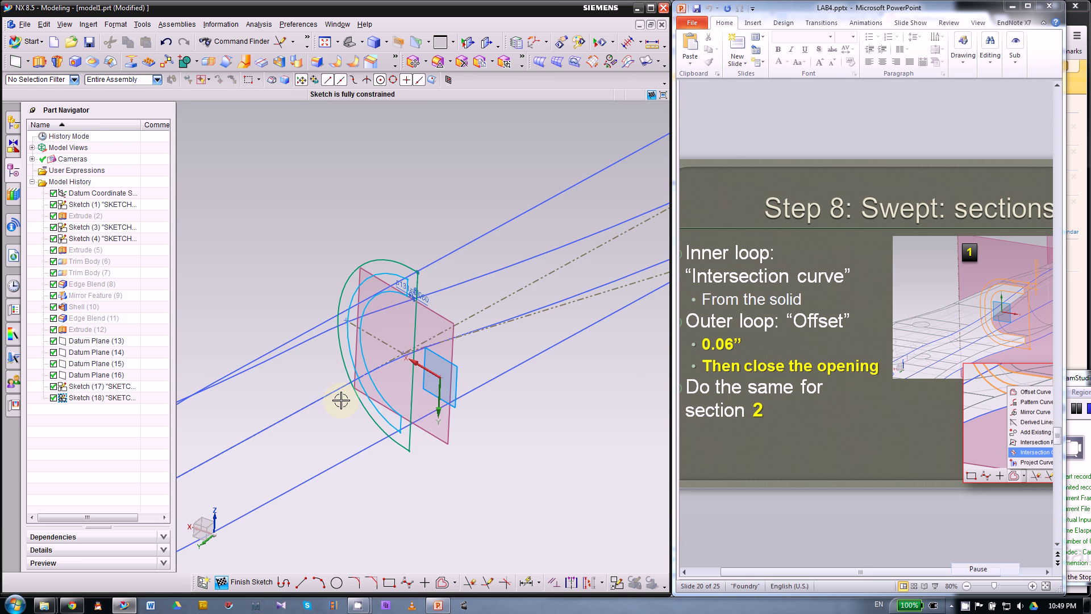
{"action": "left_click", "coordinate": [418, 276]}
{"action": "middle_click", "coordinate": [411, 400]}
{"action": "scroll", "coordinate": [378, 398], "scroll_direction": "down", "scroll_amount": 2}
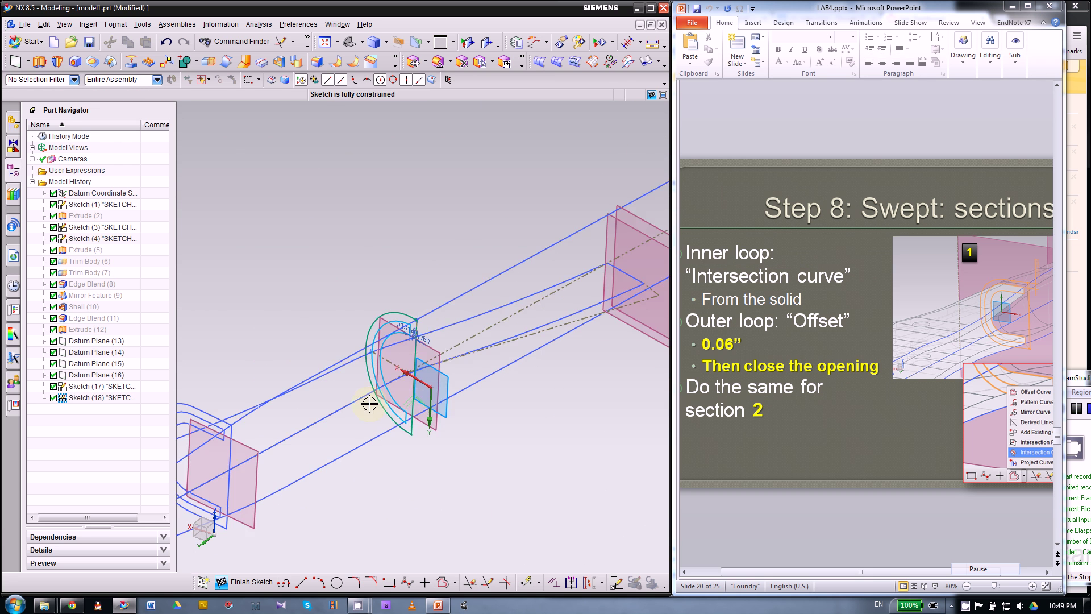
{"action": "scroll", "coordinate": [370, 403], "scroll_direction": "up", "scroll_amount": 3}
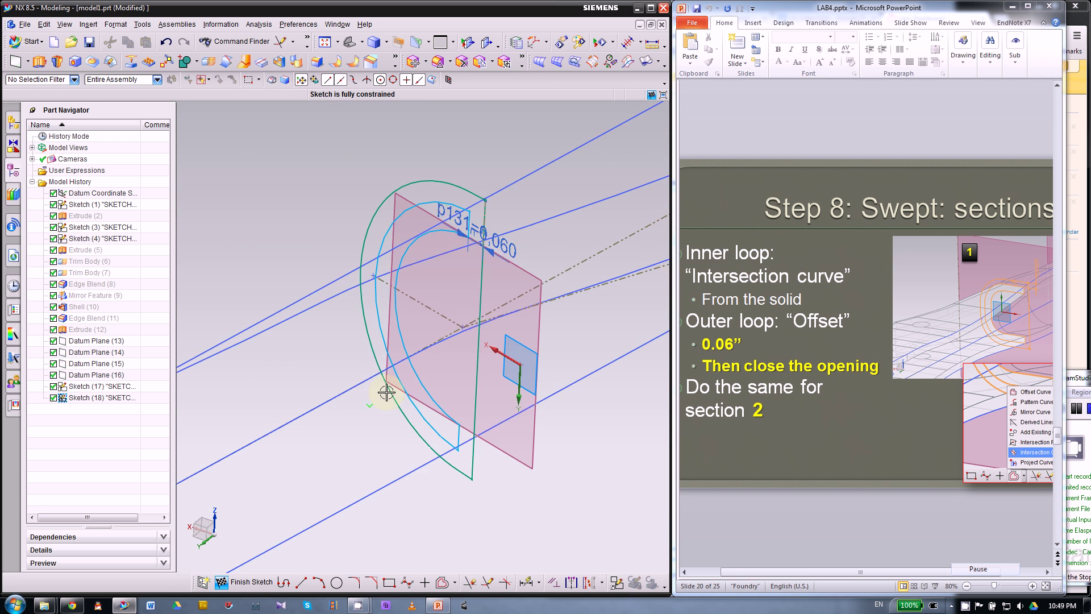
{"action": "left_click", "coordinate": [485, 199]}
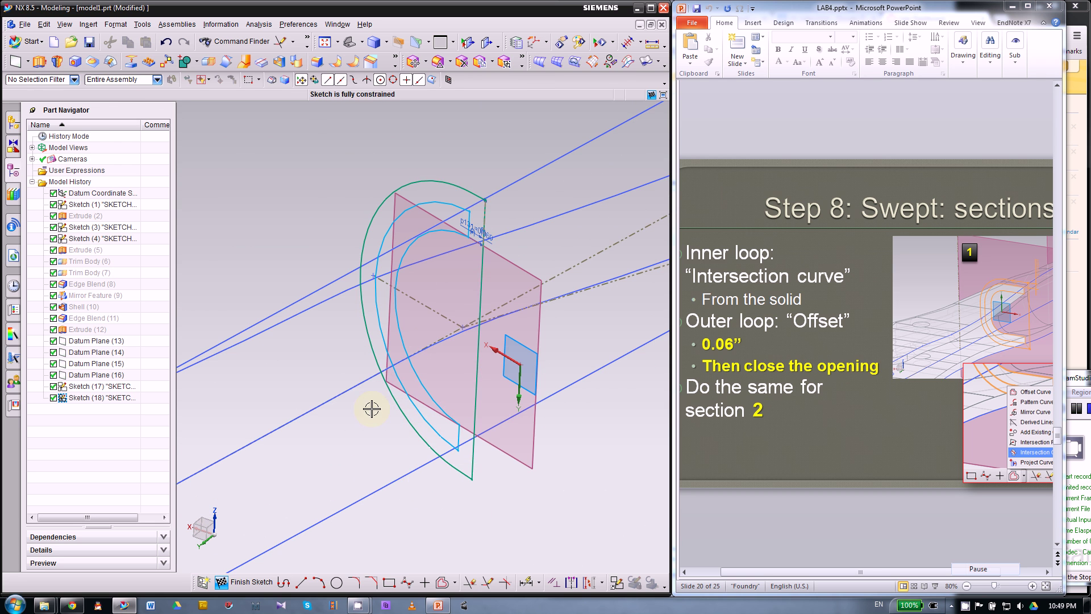
{"action": "scroll", "coordinate": [337, 420], "scroll_direction": "down", "scroll_amount": 3}
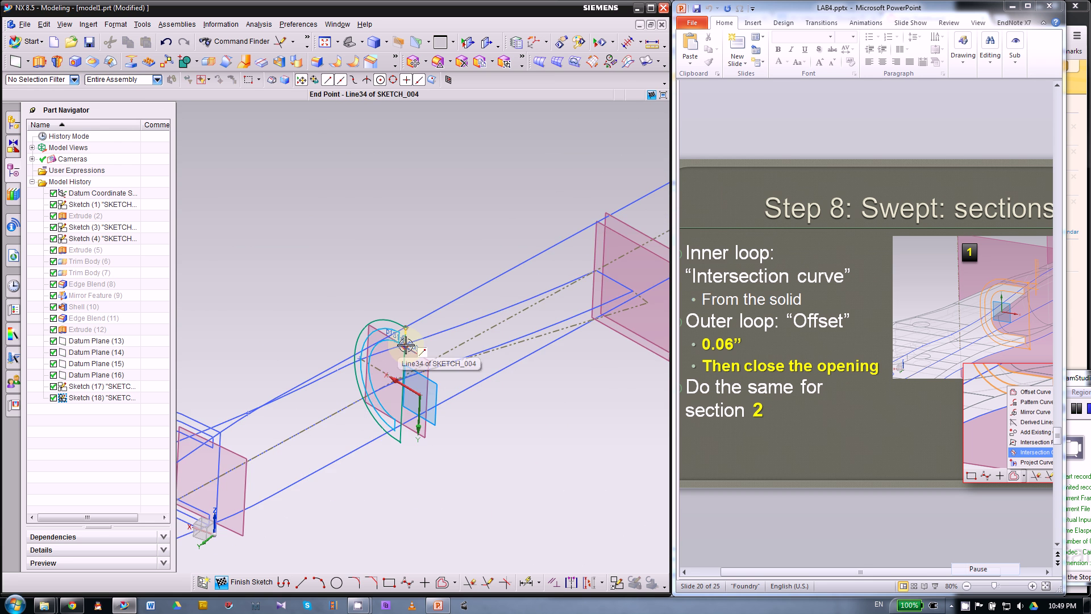
{"action": "scroll", "coordinate": [405, 344], "scroll_direction": "up", "scroll_amount": 4}
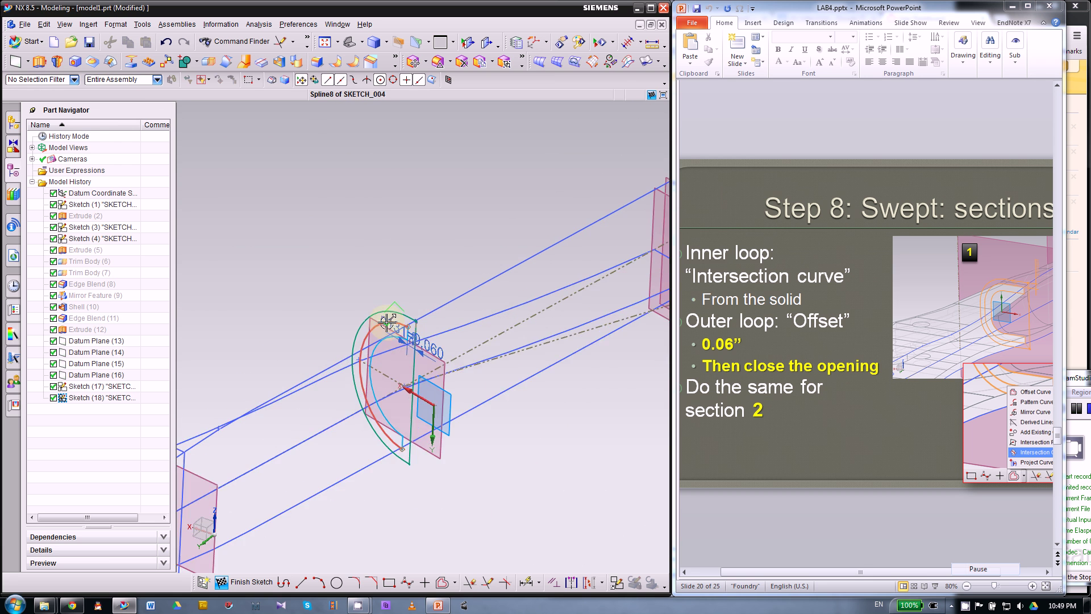
{"action": "scroll", "coordinate": [364, 319], "scroll_direction": "down", "scroll_amount": 5}
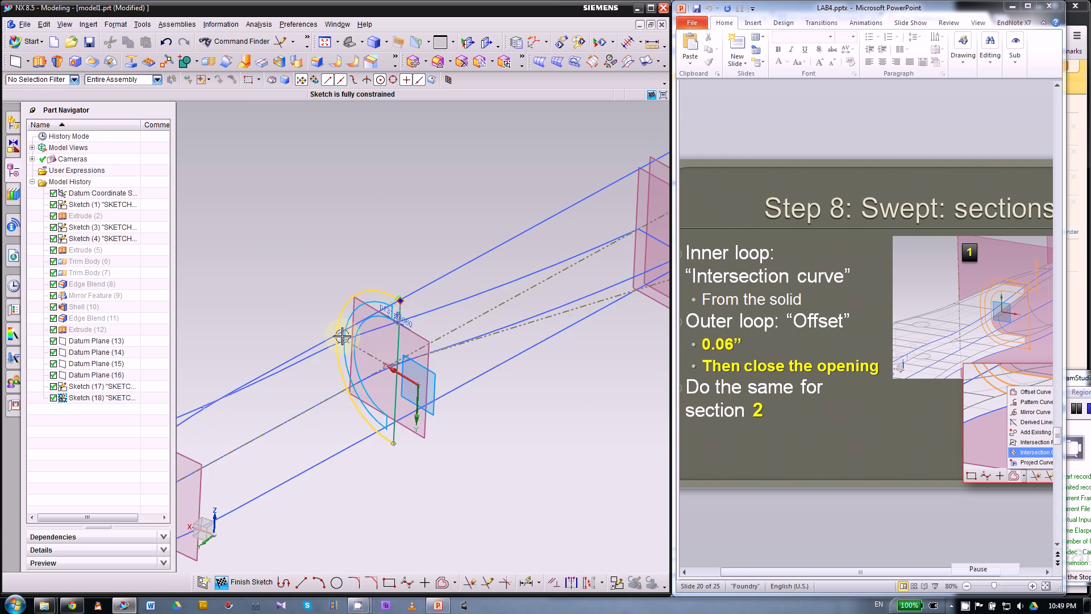
- Finish the section sketch and switch to PowerPoint to advance the lab slides to "Step 8: Swept: section 4"
{"action": "left_click", "coordinate": [250, 582]}
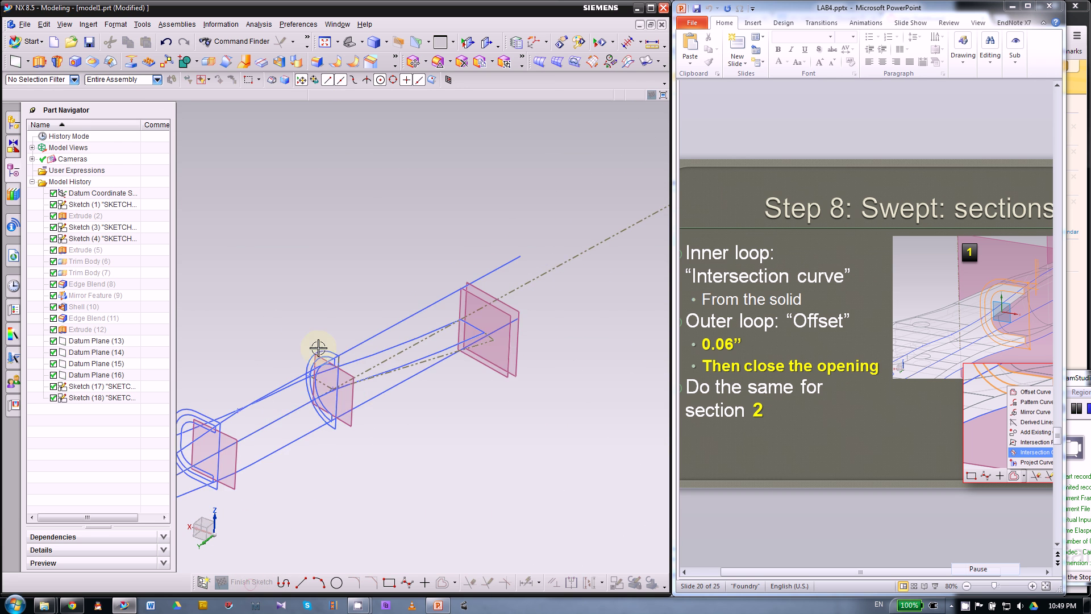
{"action": "scroll", "coordinate": [237, 382], "scroll_direction": "up", "scroll_amount": 1}
{"action": "scroll", "coordinate": [236, 382], "scroll_direction": "down", "scroll_amount": 2}
{"action": "scroll", "coordinate": [236, 383], "scroll_direction": "up", "scroll_amount": 2}
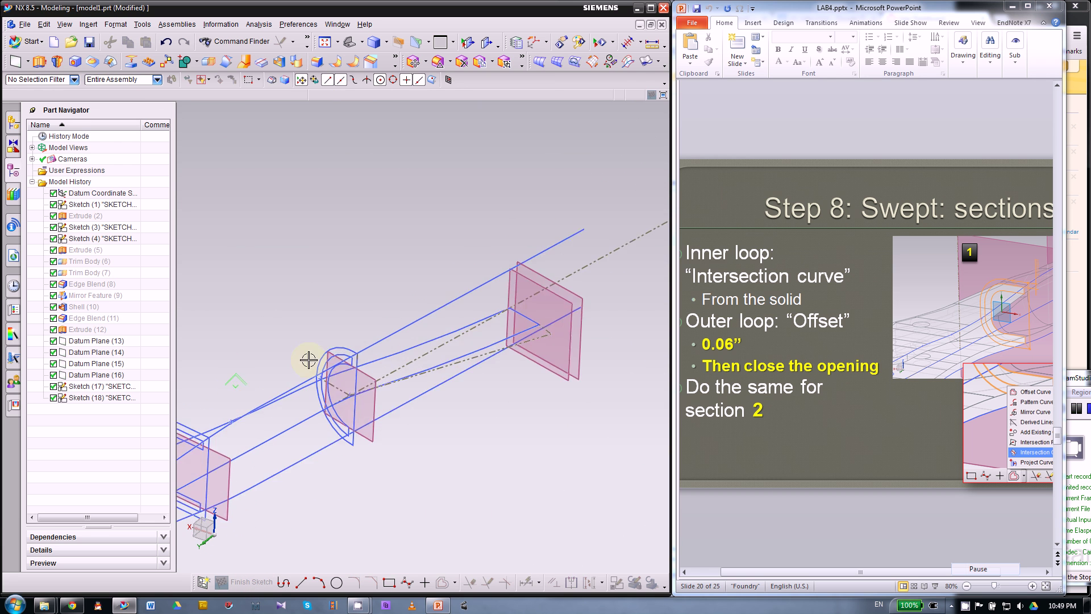
{"action": "scroll", "coordinate": [272, 368], "scroll_direction": "down", "scroll_amount": 2}
{"action": "scroll", "coordinate": [480, 303], "scroll_direction": "up", "scroll_amount": 3}
{"action": "middle_click_drag", "start_coordinate": [468, 363], "coordinate": [498, 372]}
{"action": "left_click", "coordinate": [768, 442]}
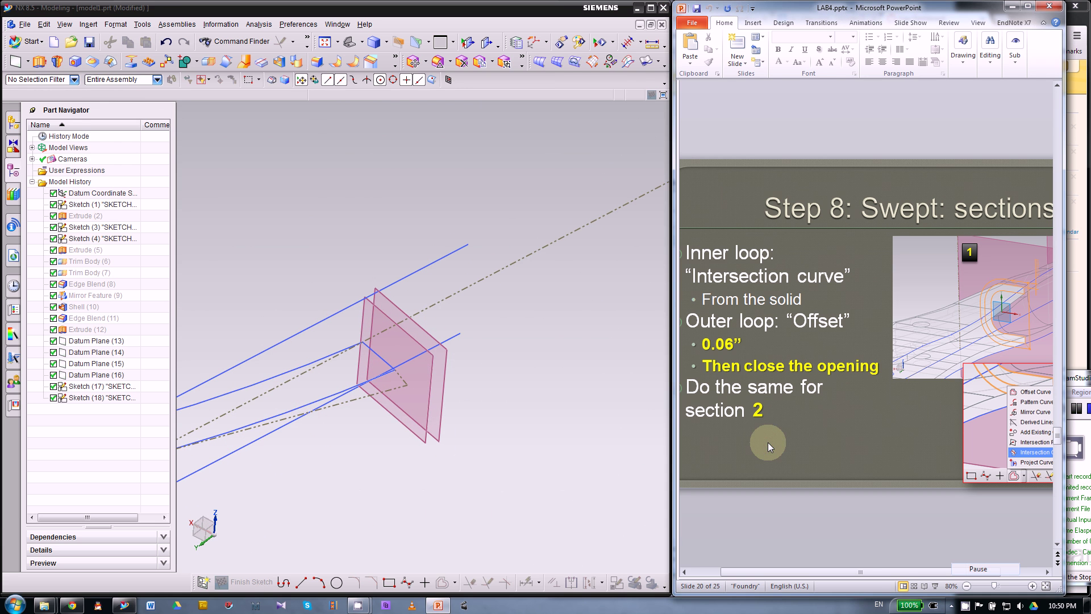
{"action": "left_click", "coordinate": [769, 442]}
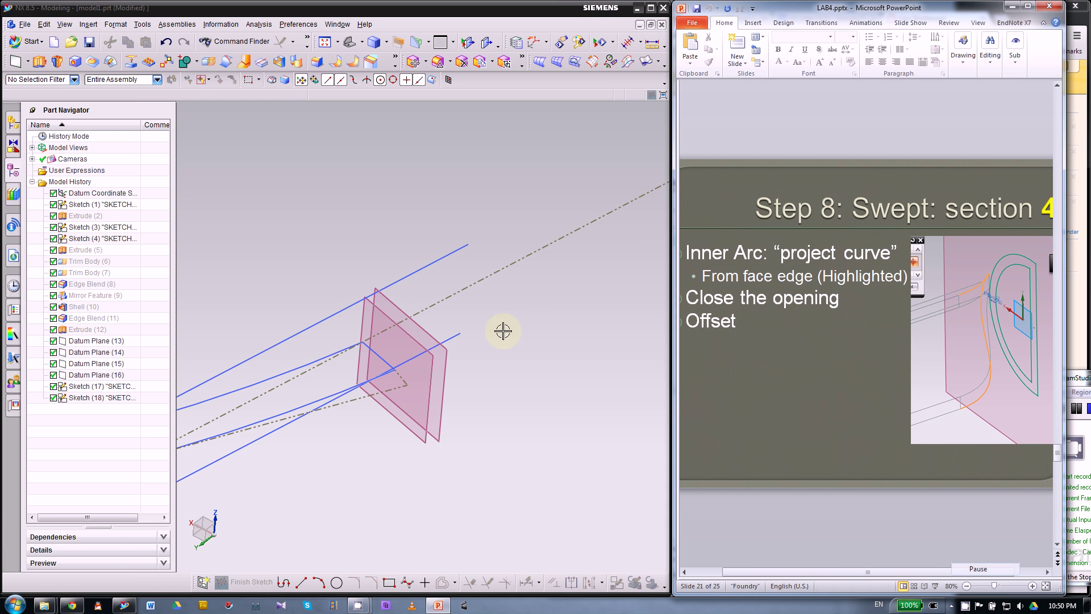
- Create a new sketch on Datum Plane (16), the outermost plane at the far end of the guide curves
{"action": "left_click", "coordinate": [221, 580]}
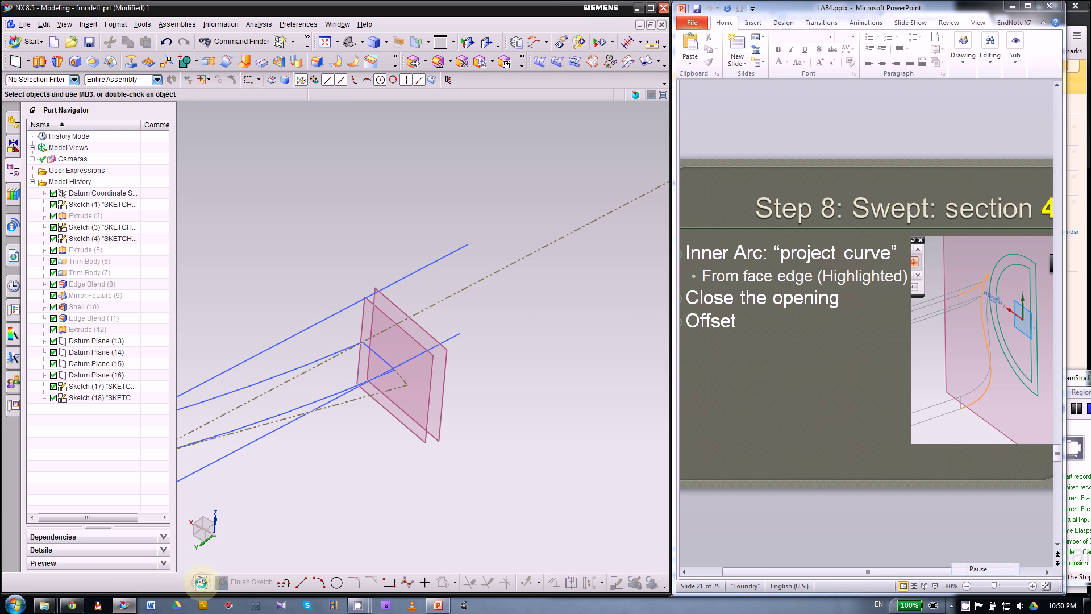
{"action": "left_click", "coordinate": [446, 376]}
{"action": "left_click", "coordinate": [281, 398]}
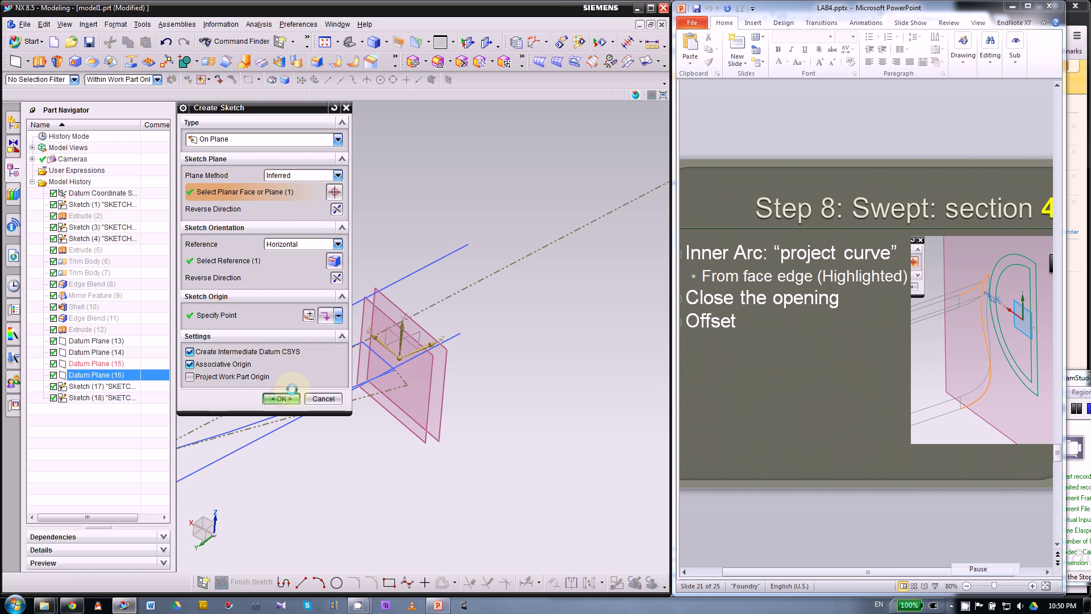
- Show the hidden solid body again through its Extrude (2) feature
{"action": "mouse_move", "coordinate": [511, 361]}
{"action": "middle_mouse_down"}
{"action": "mouse_move", "coordinate": [471, 420]}
{"action": "mouse_move", "coordinate": [512, 439]}
{"action": "mouse_move", "coordinate": [530, 383]}
{"action": "middle_mouse_up"}
{"action": "scroll", "coordinate": [530, 383], "scroll_direction": "up", "scroll_amount": 5}
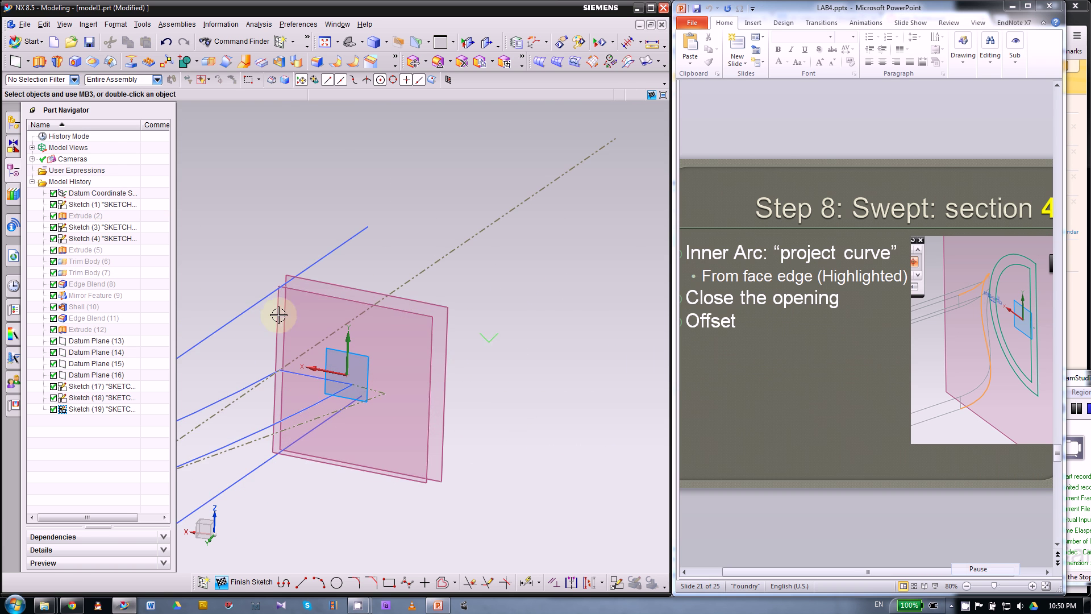
{"action": "right_click", "coordinate": [85, 215]}
{"action": "left_click", "coordinate": [131, 443]}
{"action": "scroll", "coordinate": [528, 244], "scroll_direction": "down", "scroll_amount": 2}
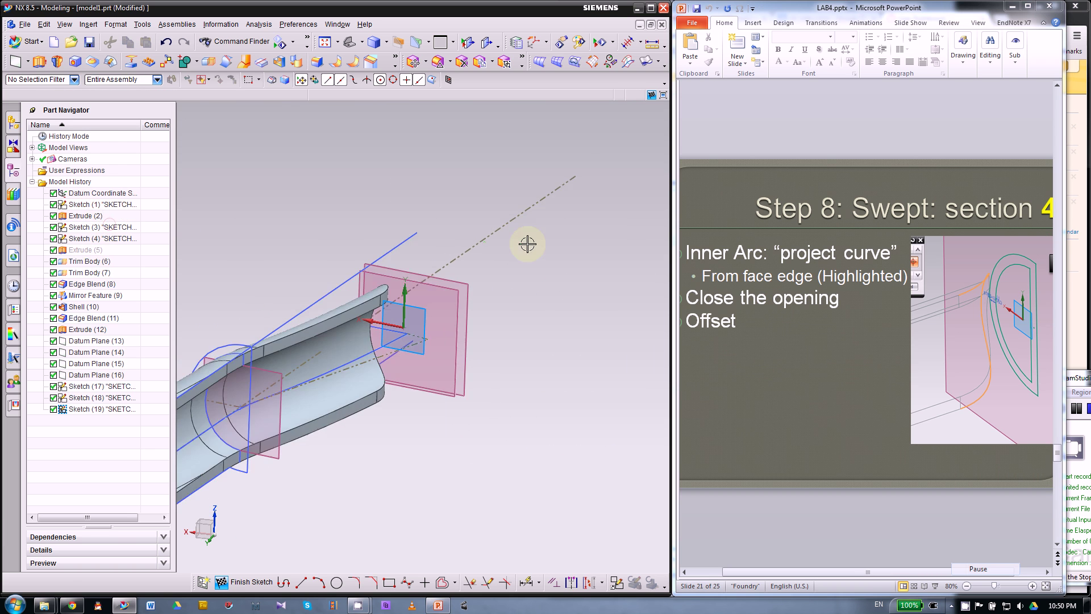
- Start a Project Curve for the inner face edge at the solid's end facing the sketch plane
{"action": "middle_click_drag", "start_coordinate": [527, 244], "coordinate": [400, 431]}
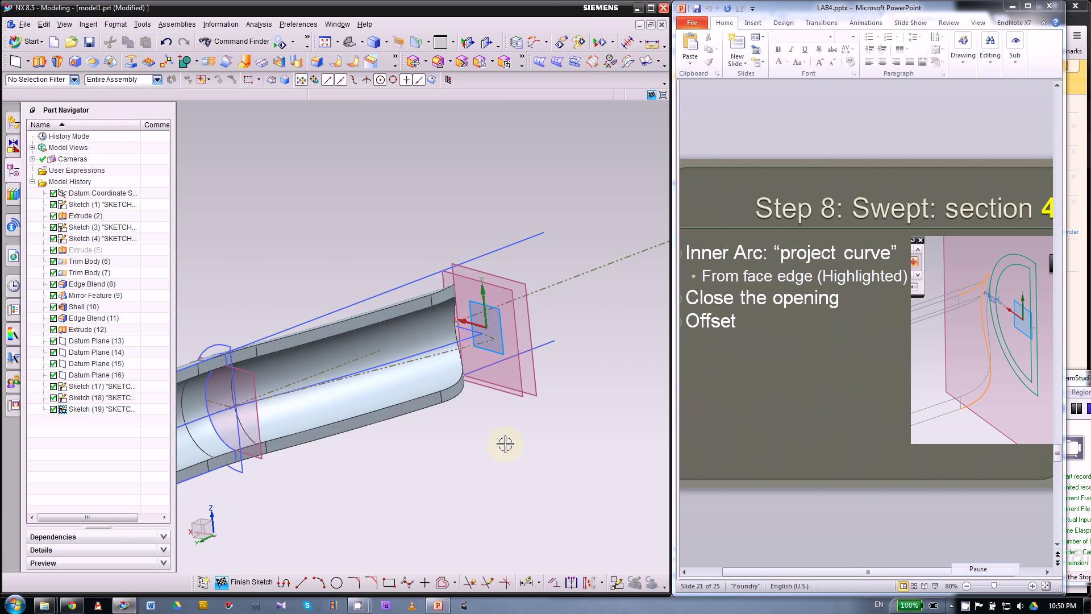
{"action": "scroll", "coordinate": [508, 265], "scroll_direction": "up", "scroll_amount": 2}
{"action": "scroll", "coordinate": [353, 250], "scroll_direction": "down", "scroll_amount": 1}
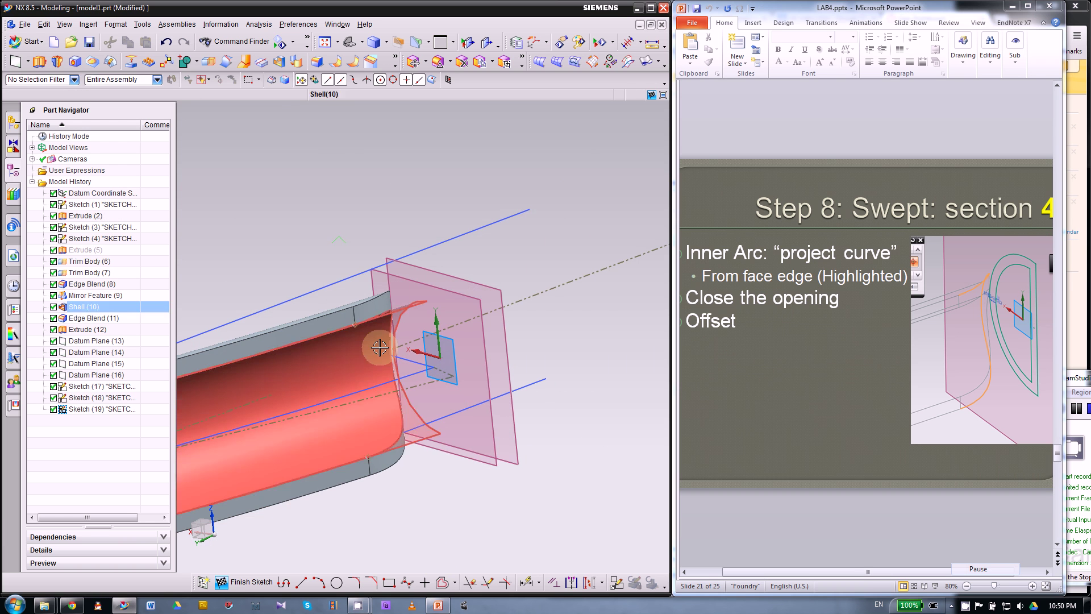
{"action": "left_click", "coordinate": [457, 585]}
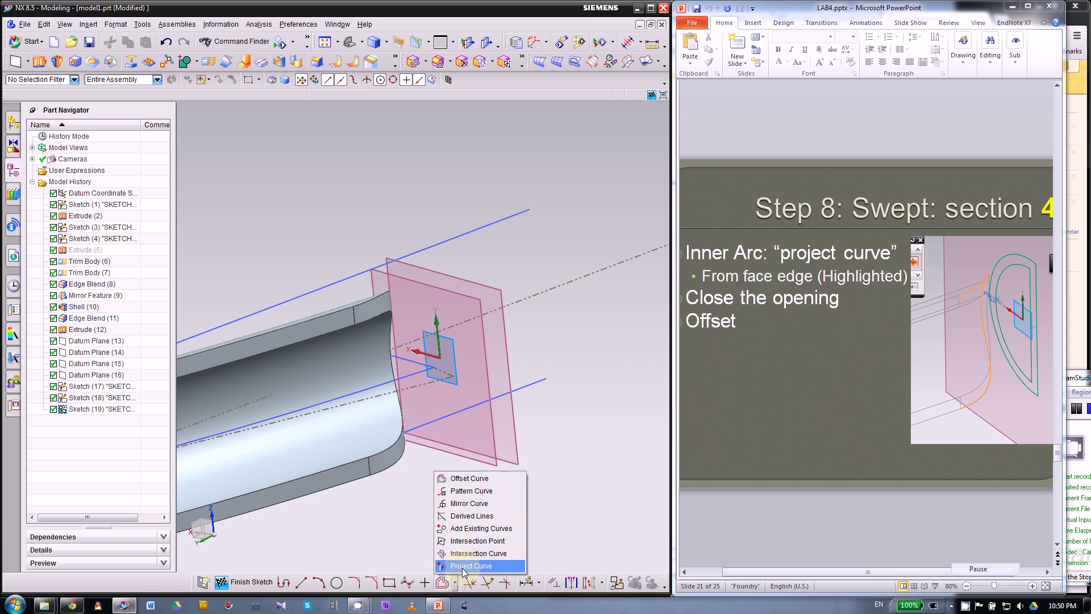
{"action": "left_click", "coordinate": [464, 566]}
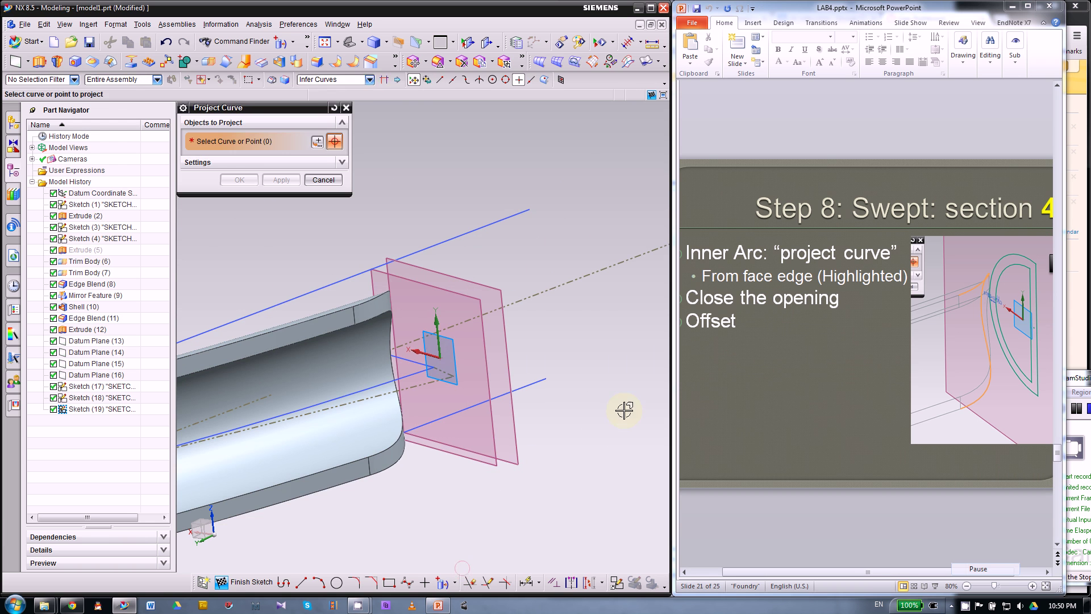
{"action": "mouse_move", "coordinate": [625, 410]}
{"action": "middle_mouse_down"}
{"action": "mouse_move", "coordinate": [604, 430]}
{"action": "mouse_move", "coordinate": [609, 396]}
{"action": "middle_mouse_up"}
{"action": "scroll", "coordinate": [402, 414], "scroll_direction": "up", "scroll_amount": 5}
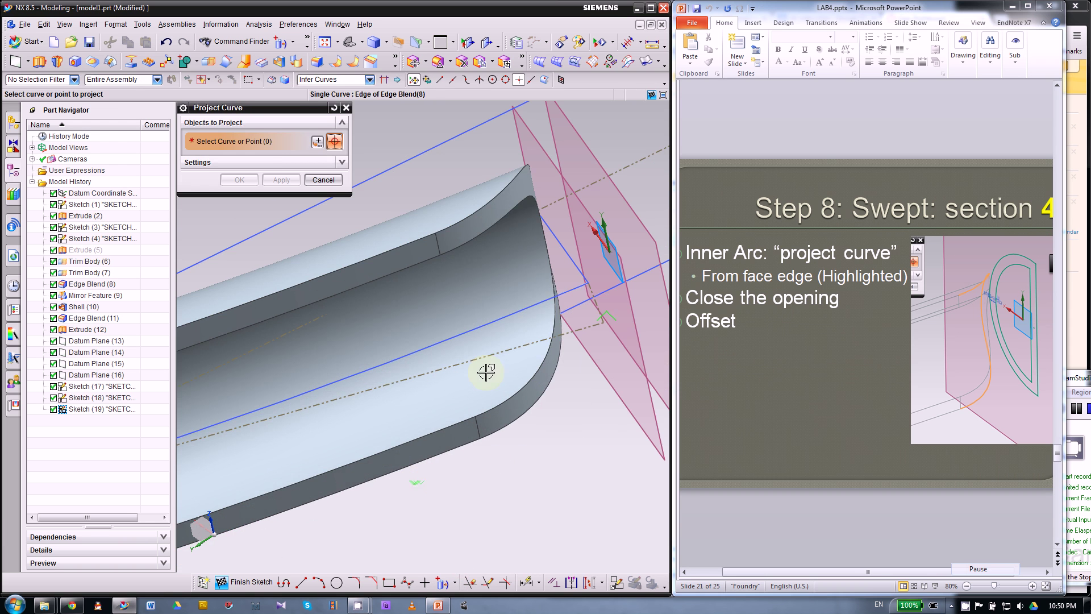
- Project the shell's curved outer end edge and the short edge of Edge Blend (11) onto the active sketch plane
{"action": "left_click", "coordinate": [495, 199]}
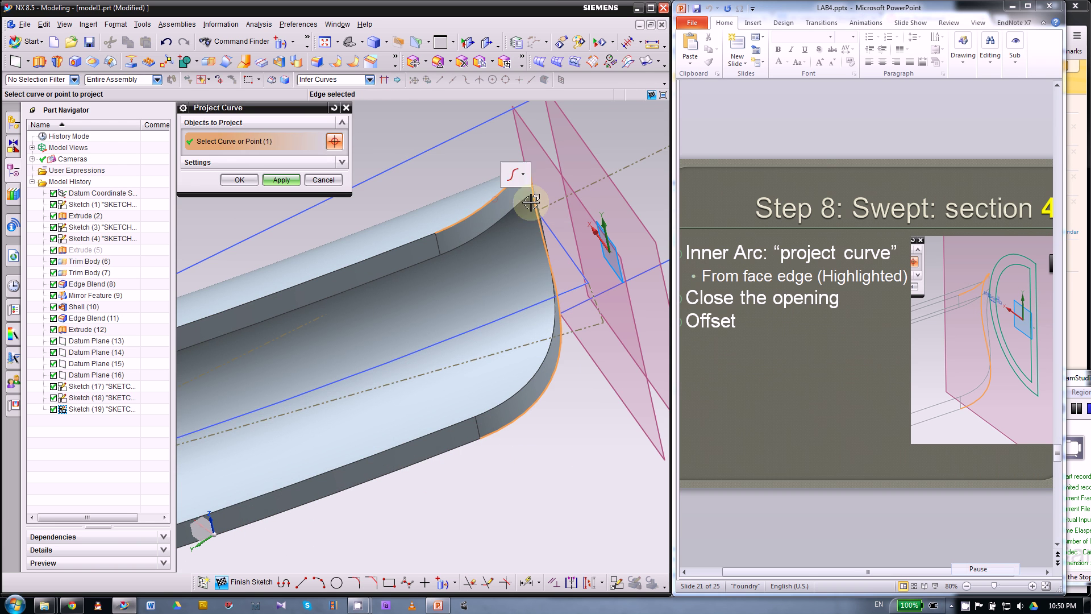
{"action": "left_click", "coordinate": [280, 182]}
{"action": "middle_click_drag", "start_coordinate": [397, 305], "coordinate": [519, 455]}
{"action": "scroll", "coordinate": [480, 237], "scroll_direction": "up", "scroll_amount": 3}
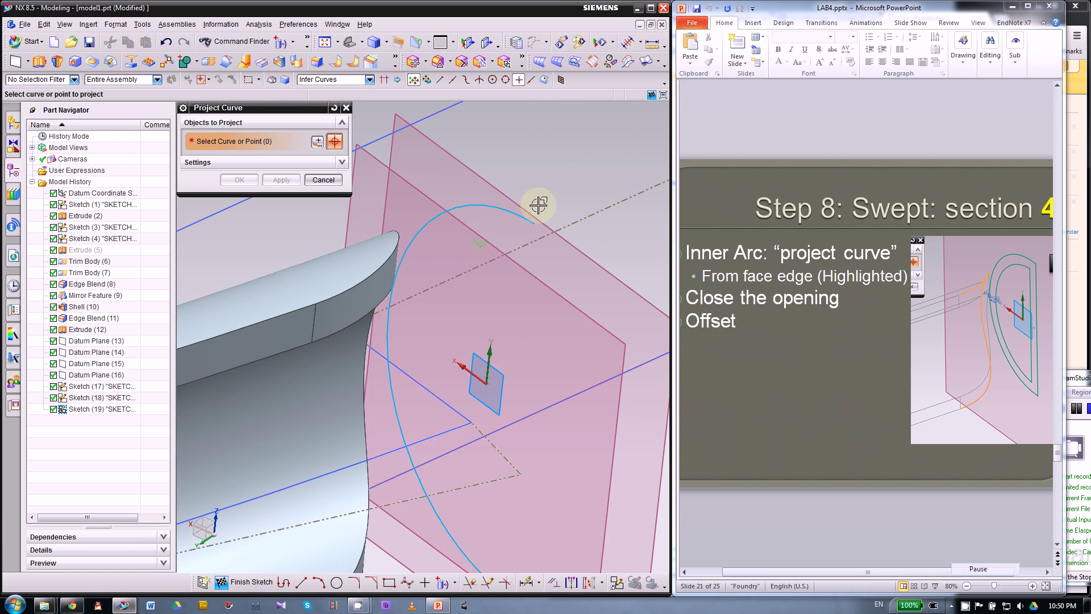
{"action": "middle_click_drag", "start_coordinate": [538, 205], "coordinate": [523, 212]}
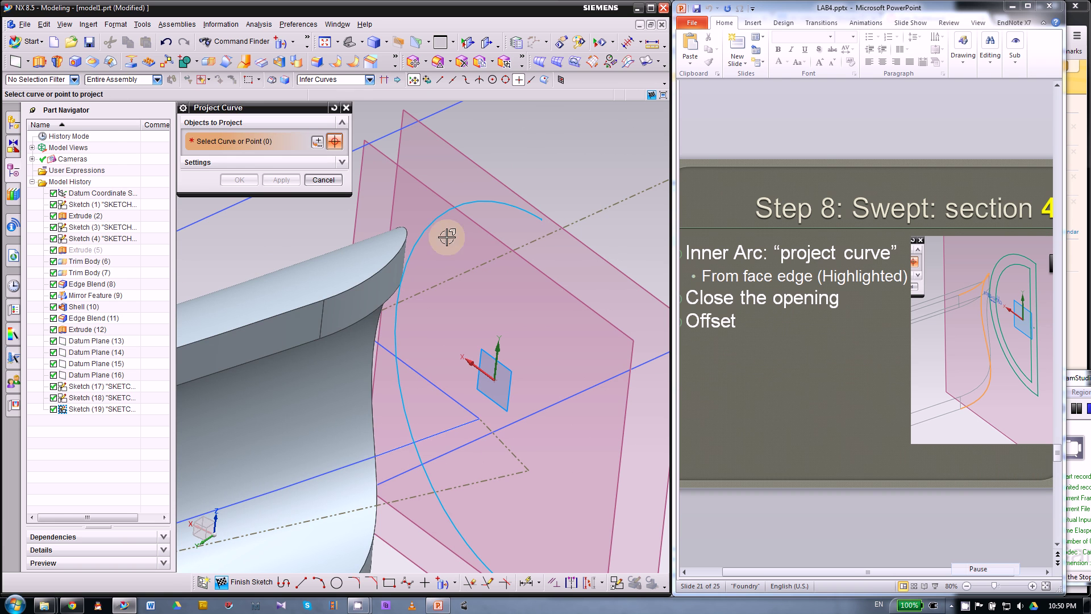
{"action": "left_click", "coordinate": [322, 319]}
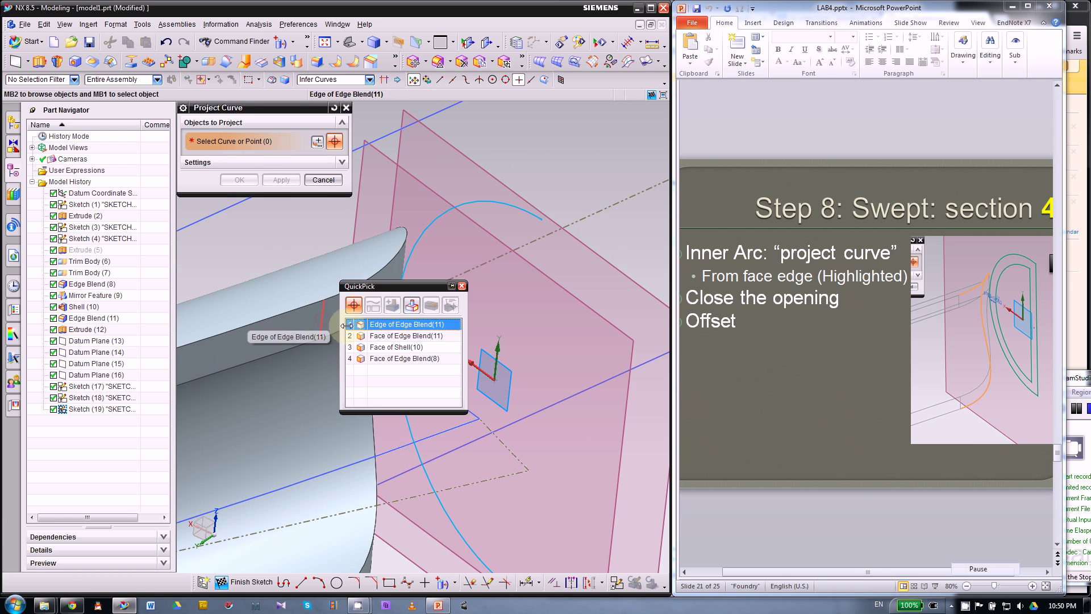
{"action": "left_click", "coordinate": [409, 324]}
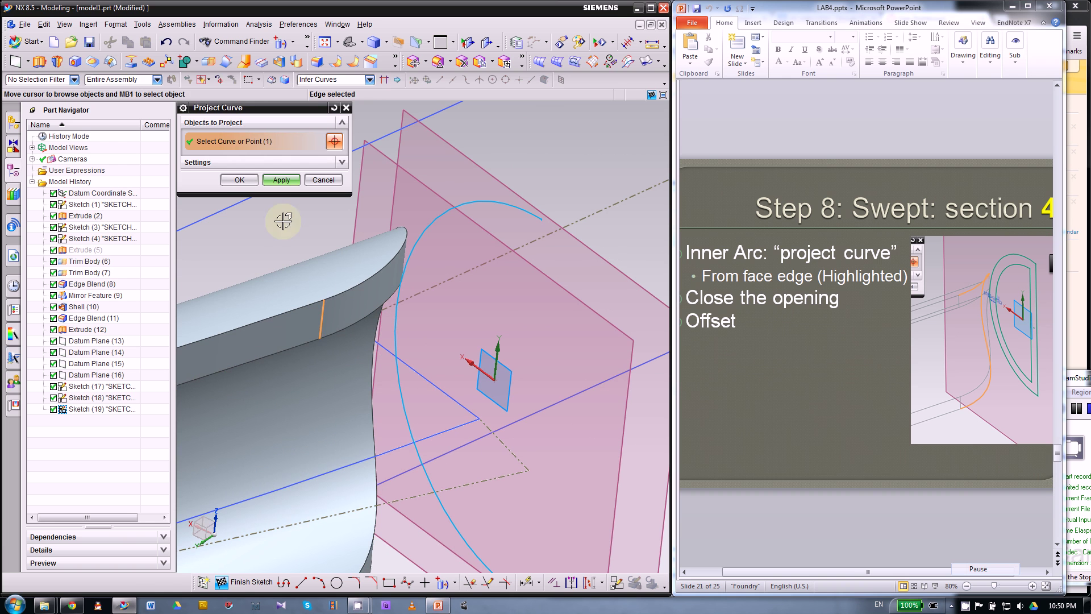
{"action": "left_click", "coordinate": [281, 180]}
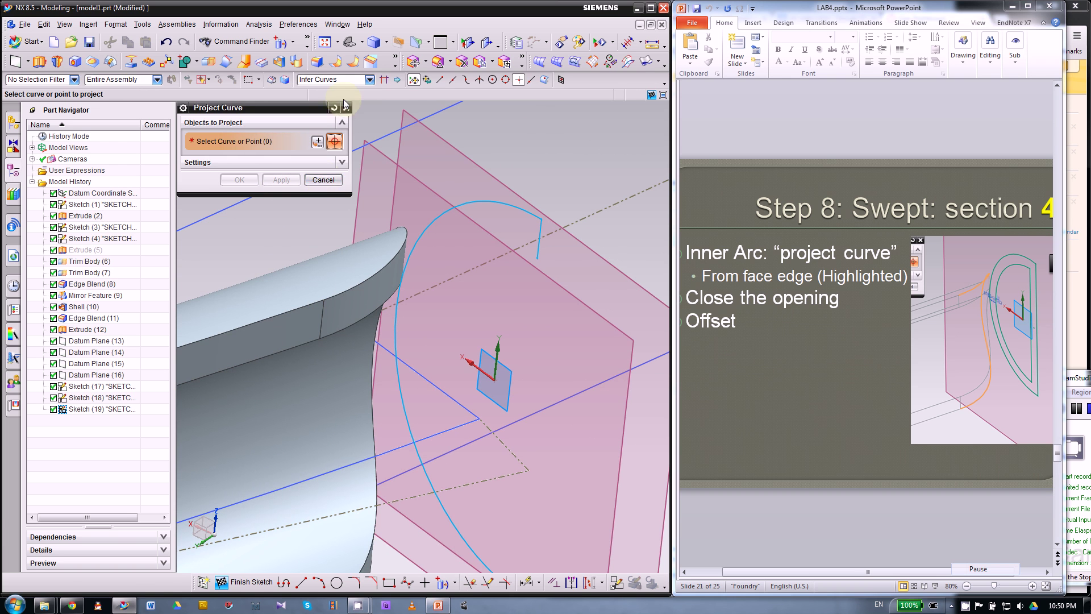
{"action": "left_click", "coordinate": [322, 180]}
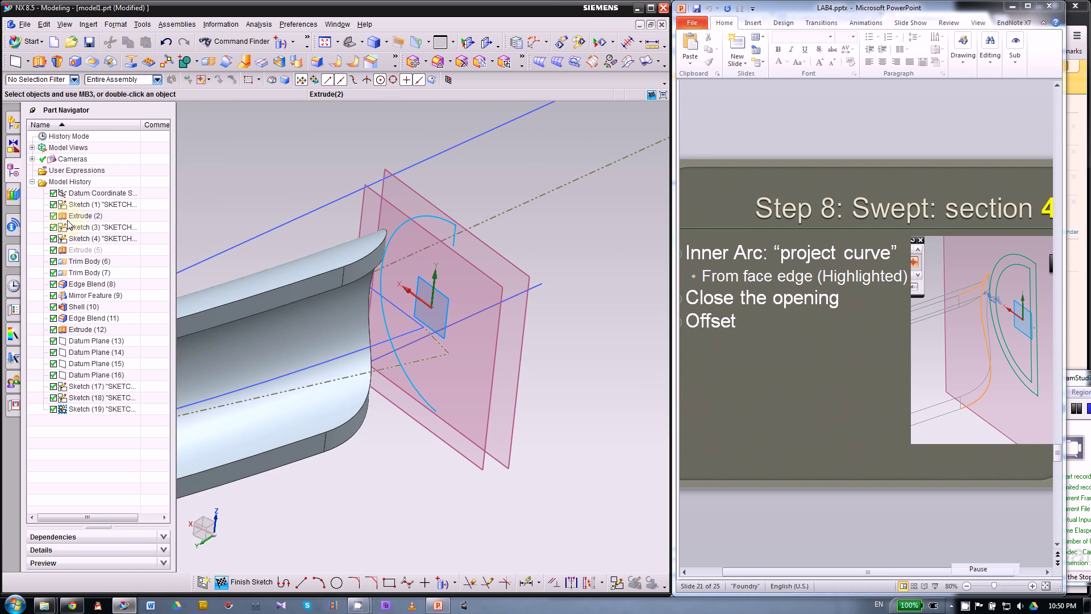
- Hide the extruded body and Datum Plane (15) to leave the projected sketch curves exposed
{"action": "right_click", "coordinate": [68, 223]}
{"action": "left_click", "coordinate": [112, 221]}
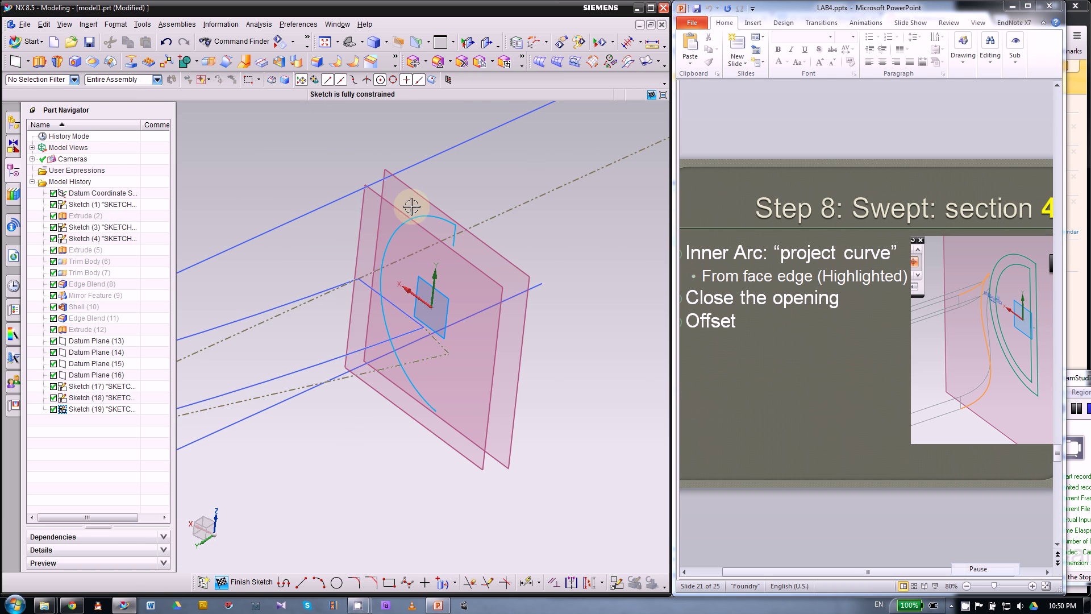
{"action": "right_click", "coordinate": [362, 216]}
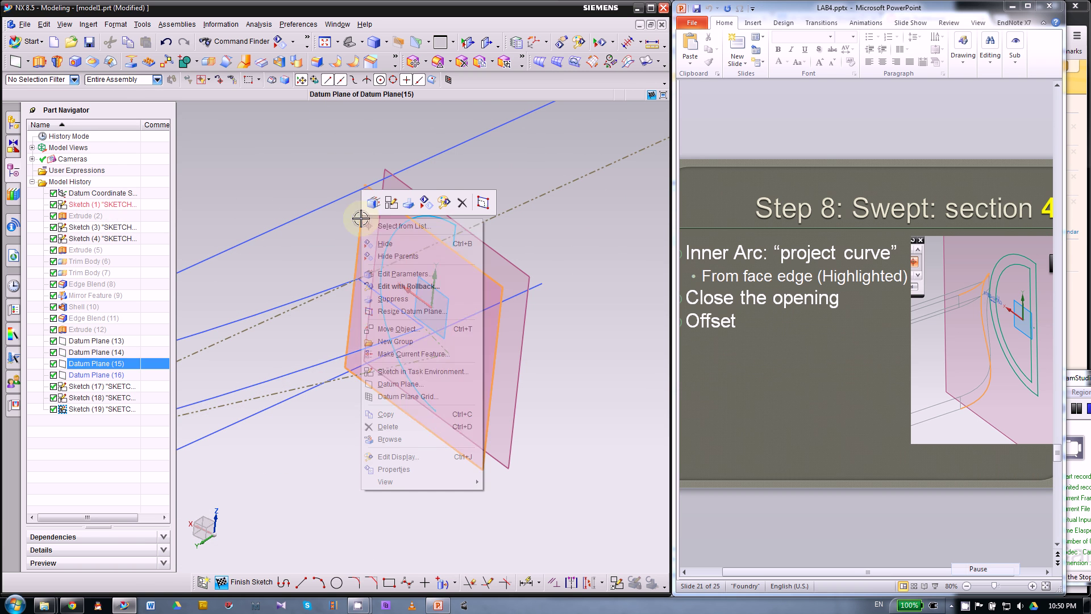
{"action": "left_click", "coordinate": [426, 203]}
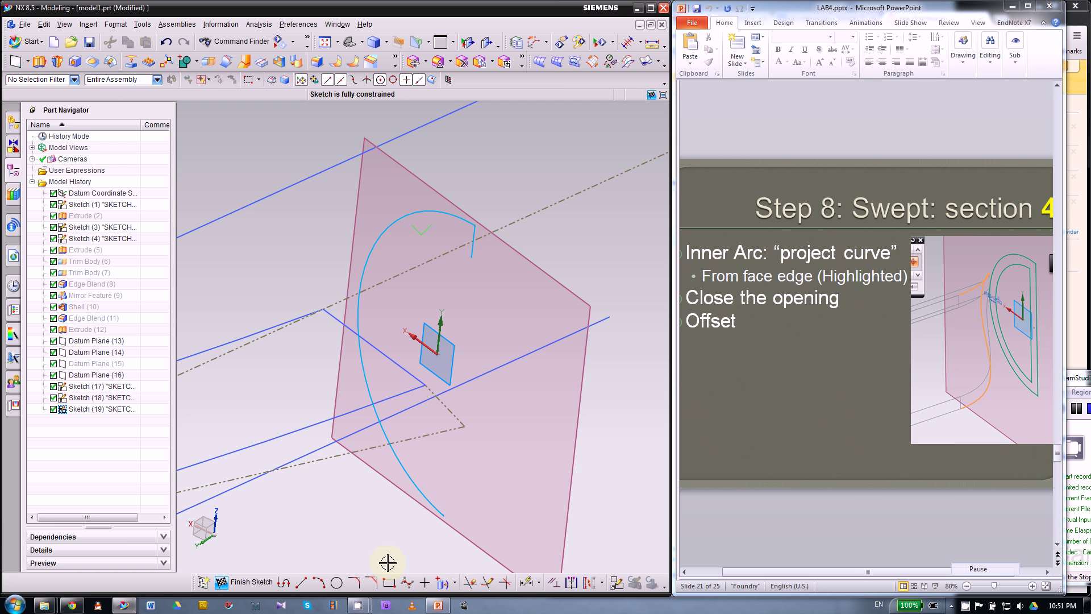
- Try to offset the projected spline outward by 0.06 in together with the short projected line
{"action": "left_click", "coordinate": [455, 585]}
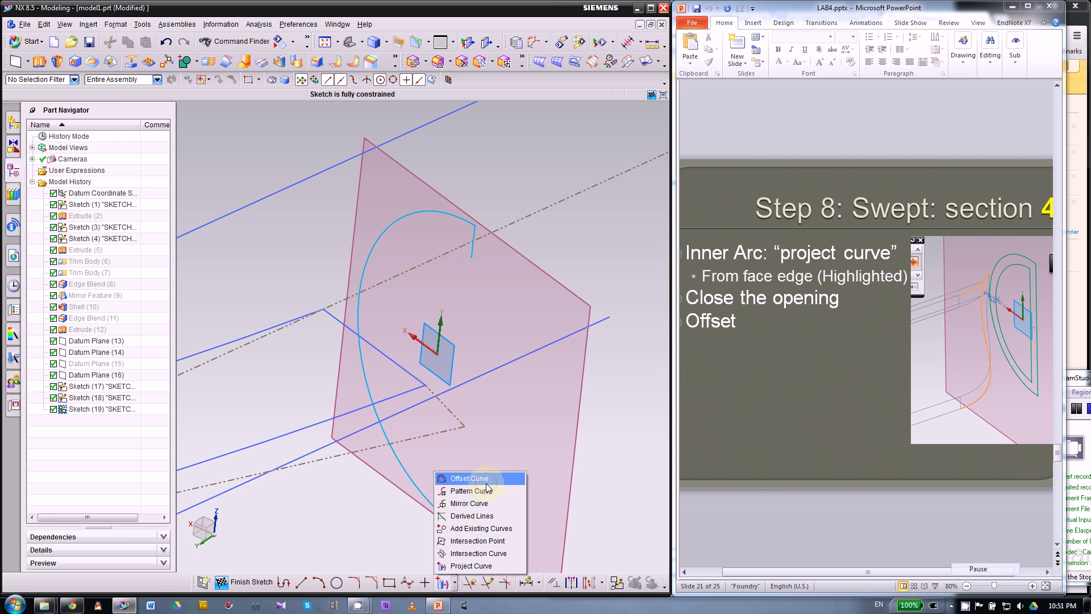
{"action": "left_click", "coordinate": [486, 482]}
{"action": "left_click", "coordinate": [488, 278]}
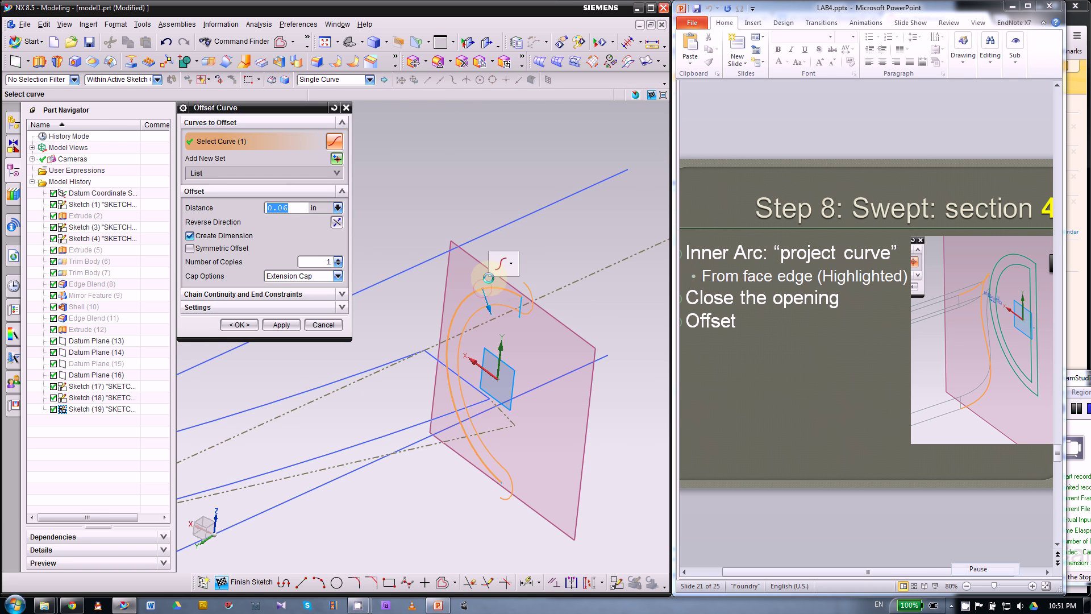
{"action": "left_click", "coordinate": [337, 222]}
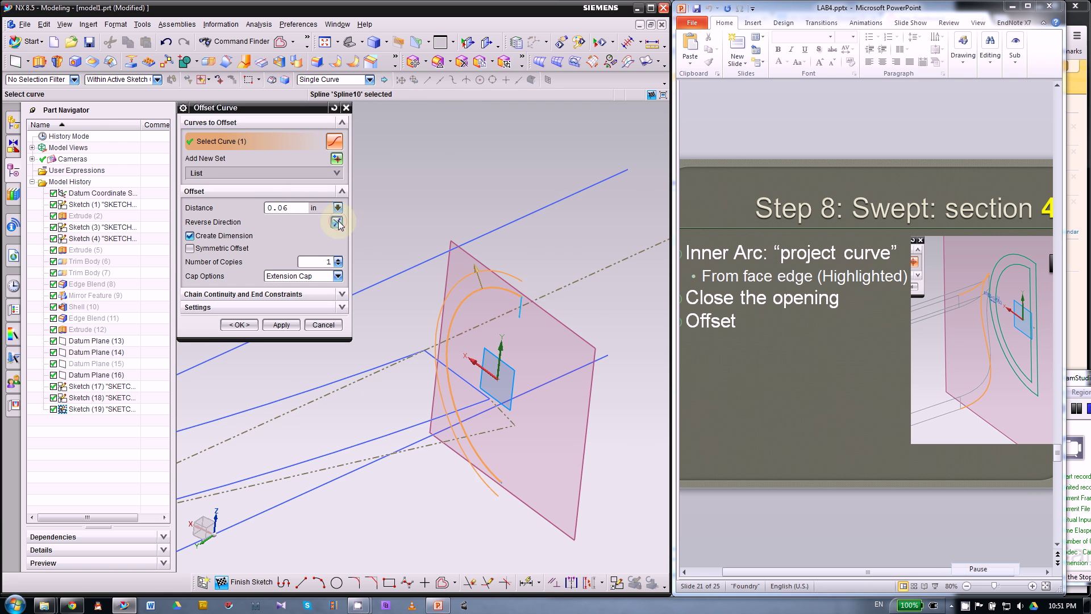
{"action": "middle_click_drag", "start_coordinate": [532, 273], "coordinate": [534, 274]}
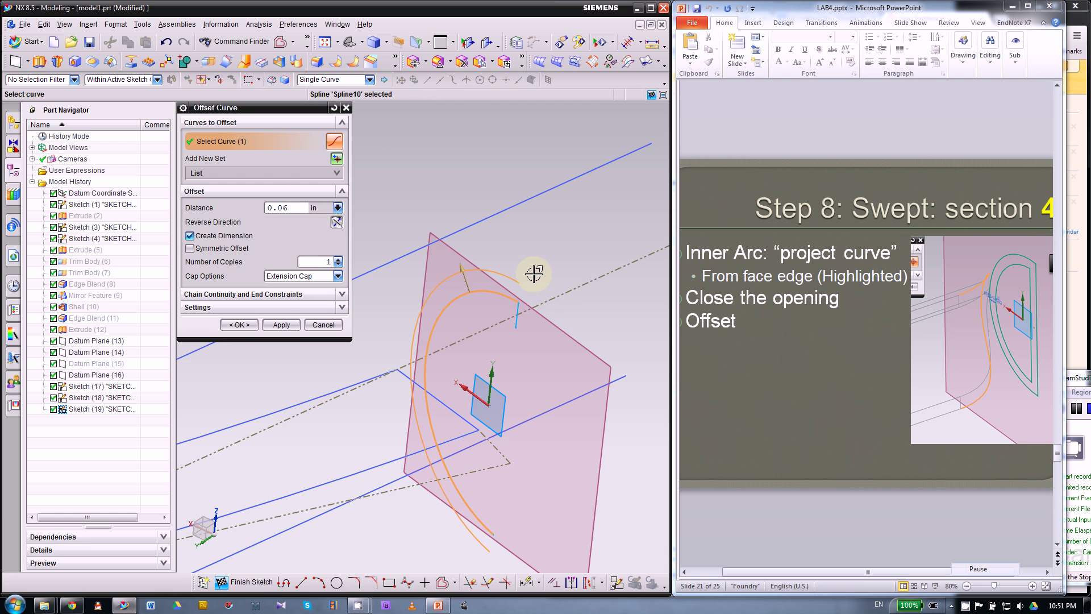
{"action": "left_click", "coordinate": [517, 311]}
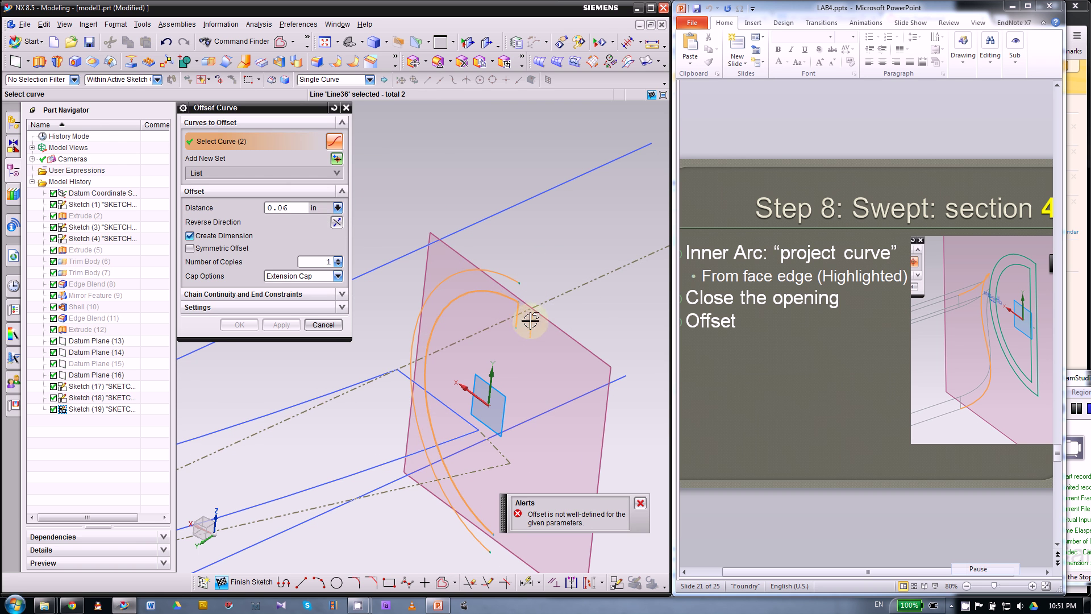
{"action": "left_click", "coordinate": [323, 325]}
- Try to apply a coincident constraint at the corner between the projected spline and the short line
{"action": "scroll", "coordinate": [547, 309], "scroll_direction": "up", "scroll_amount": 5}
{"action": "scroll", "coordinate": [547, 309], "scroll_direction": "up", "scroll_amount": 1}
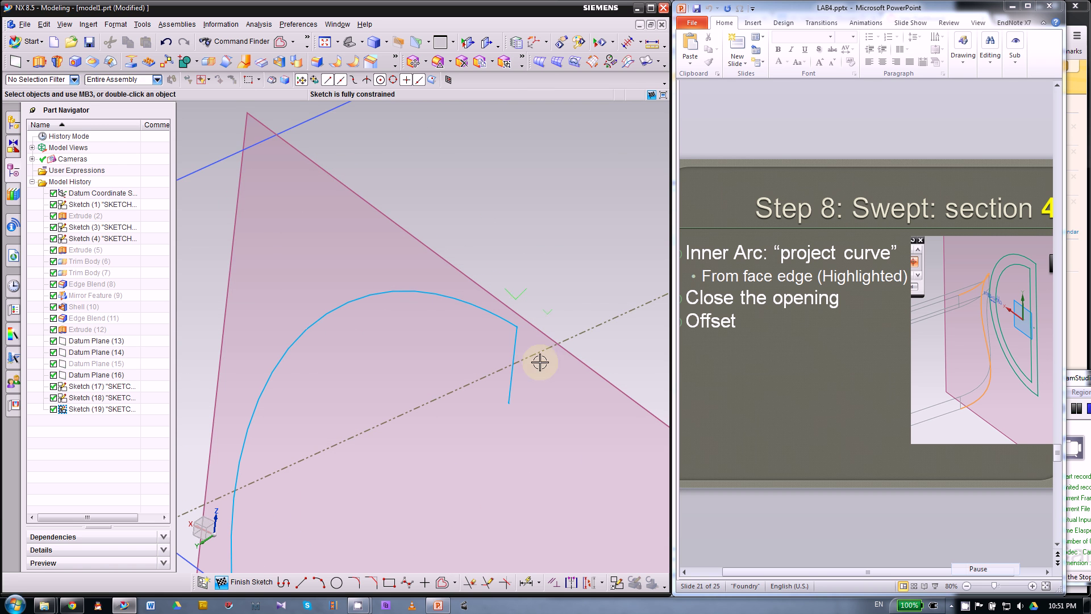
{"action": "left_click", "coordinate": [553, 584]}
{"action": "left_click", "coordinate": [197, 145]}
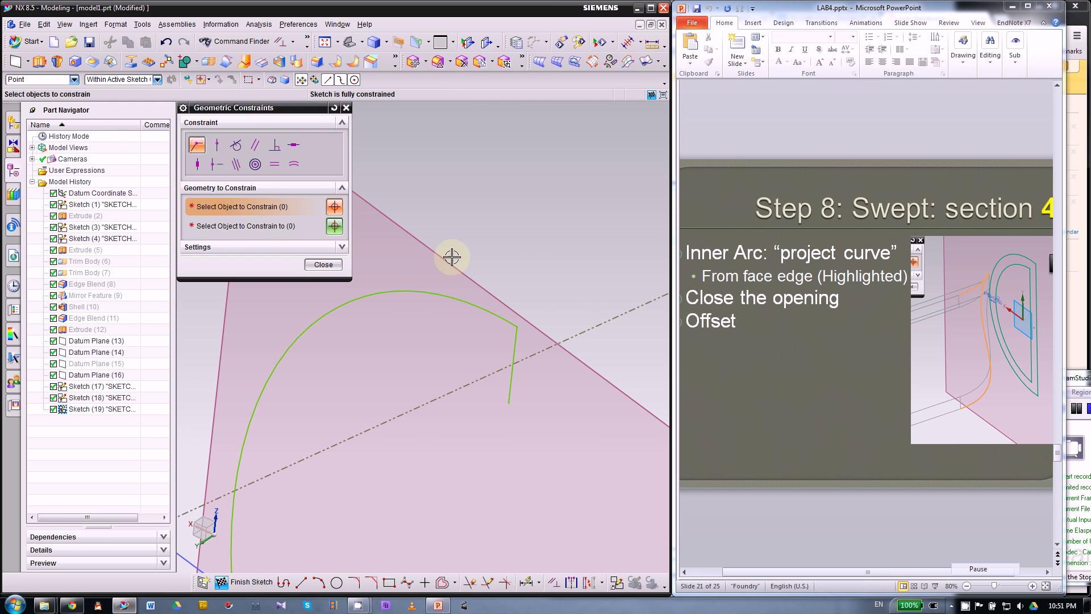
{"action": "left_click", "coordinate": [514, 322]}
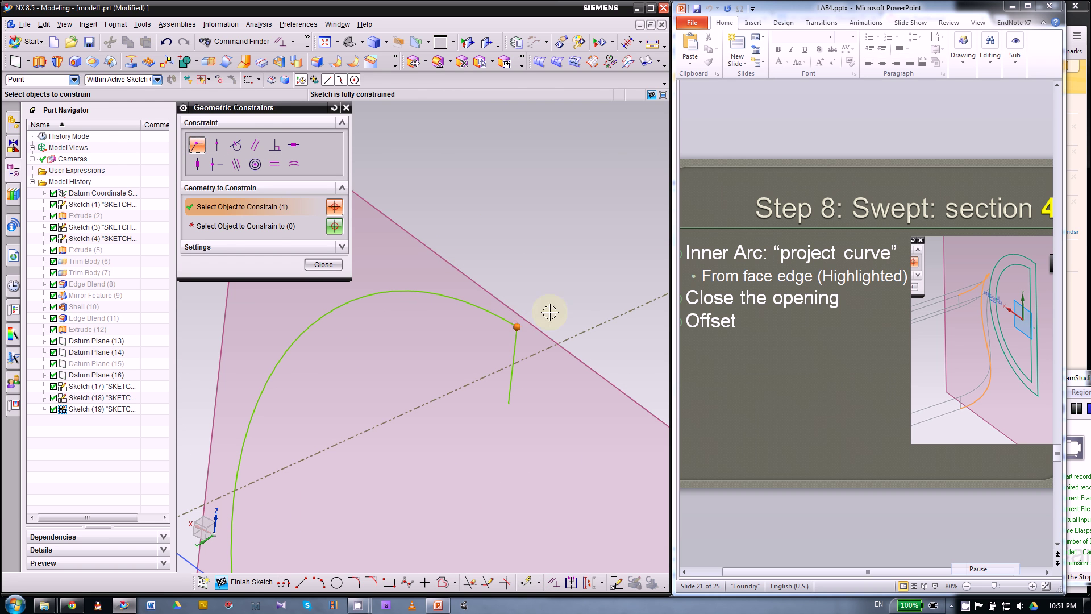
{"action": "left_click", "coordinate": [237, 233]}
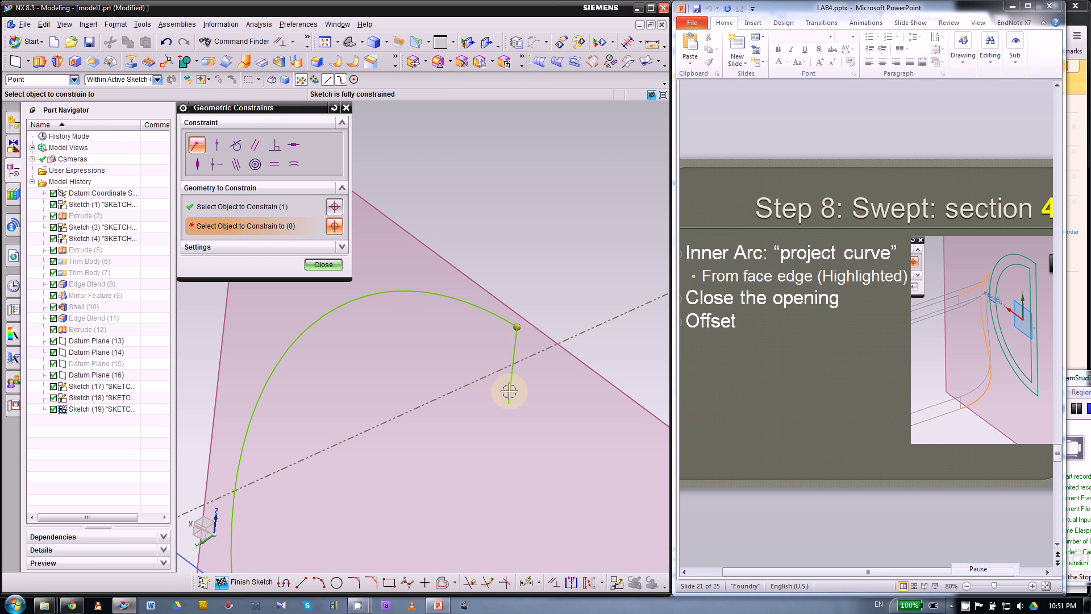
{"action": "left_click", "coordinate": [323, 264]}
{"action": "mouse_move", "coordinate": [330, 278]}
{"action": "middle_mouse_down"}
{"action": "mouse_move", "coordinate": [348, 309]}
{"action": "mouse_move", "coordinate": [433, 226]}
{"action": "mouse_move", "coordinate": [370, 358]}
{"action": "mouse_move", "coordinate": [544, 245]}
{"action": "mouse_move", "coordinate": [438, 356]}
{"action": "middle_mouse_up"}
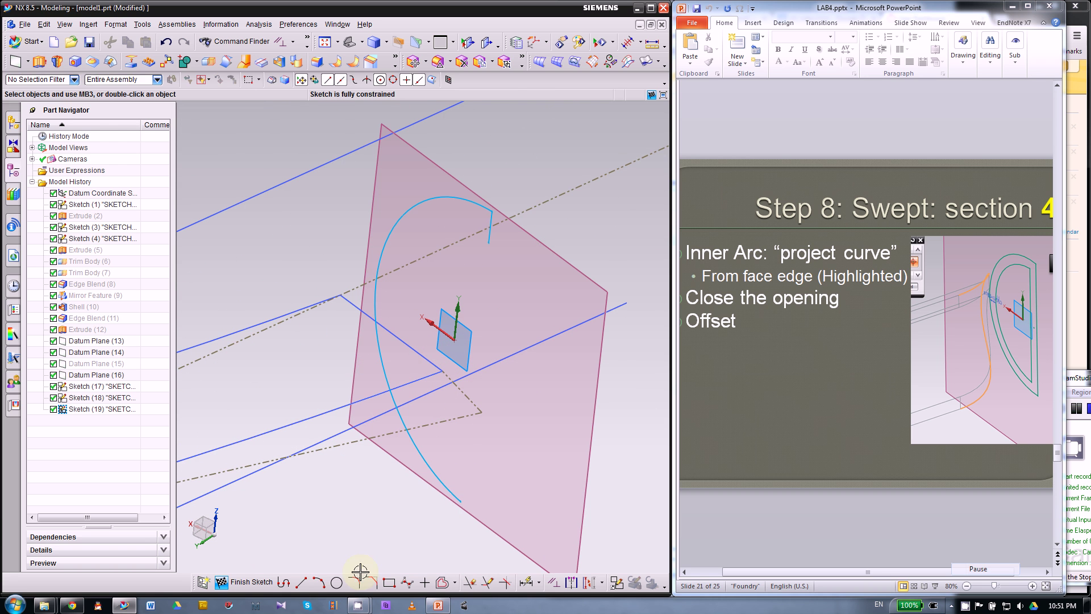
- Draw a three-point arc between the projected spline's two endpoints, passing through a point on the spline
{"action": "left_click", "coordinate": [320, 582]}
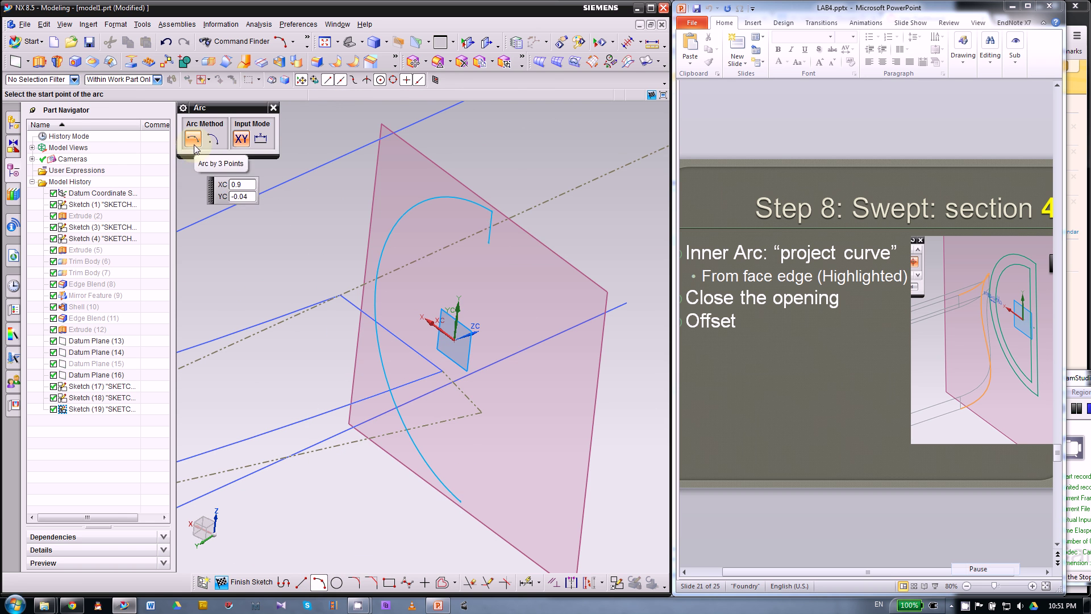
{"action": "left_click", "coordinate": [490, 211]}
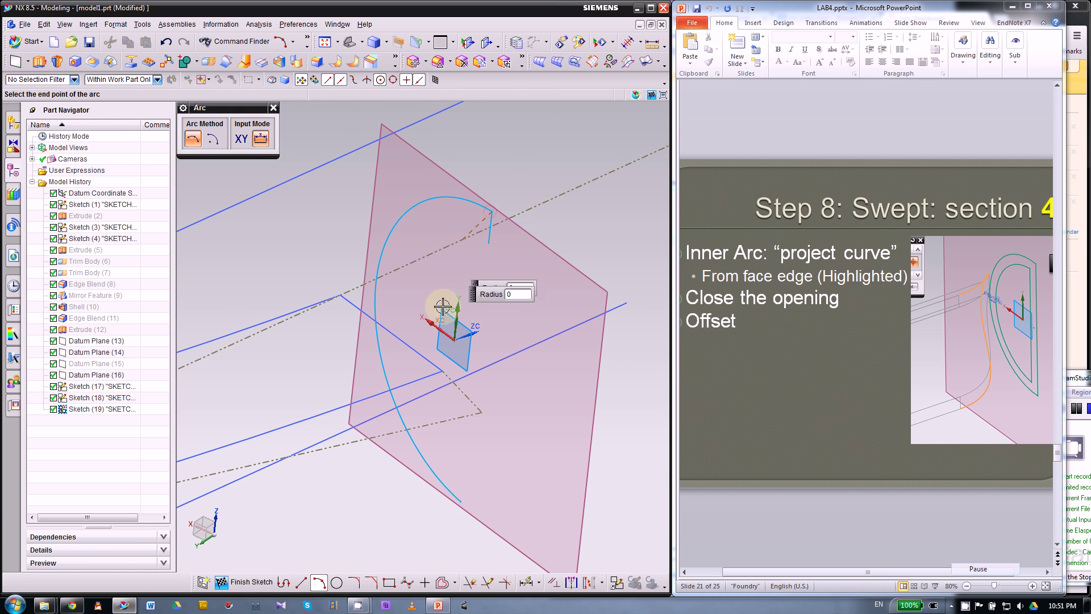
{"action": "left_click", "coordinate": [460, 500]}
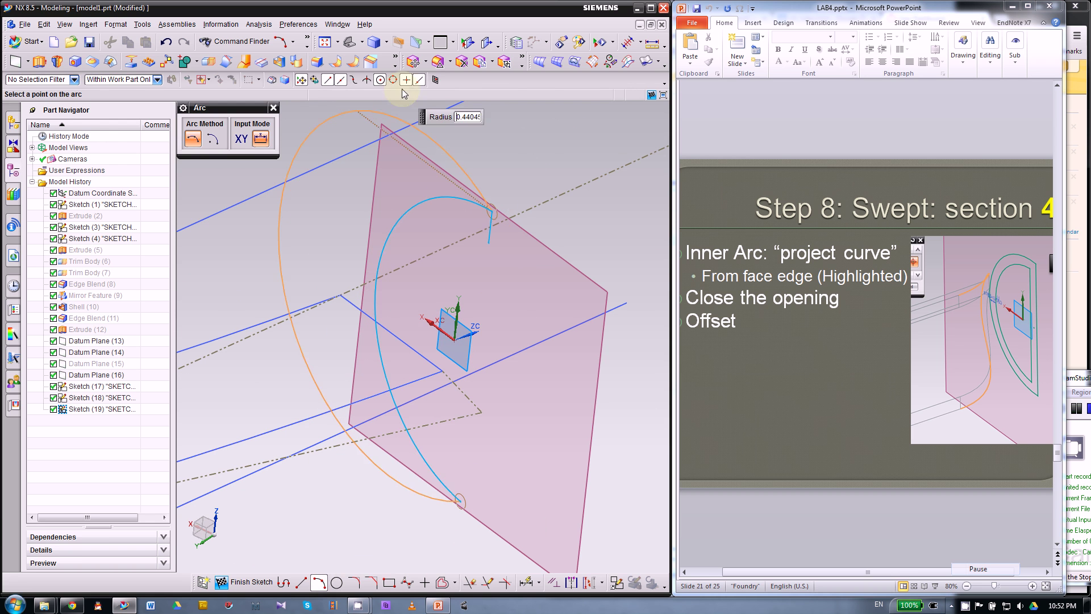
{"action": "left_click", "coordinate": [373, 314]}
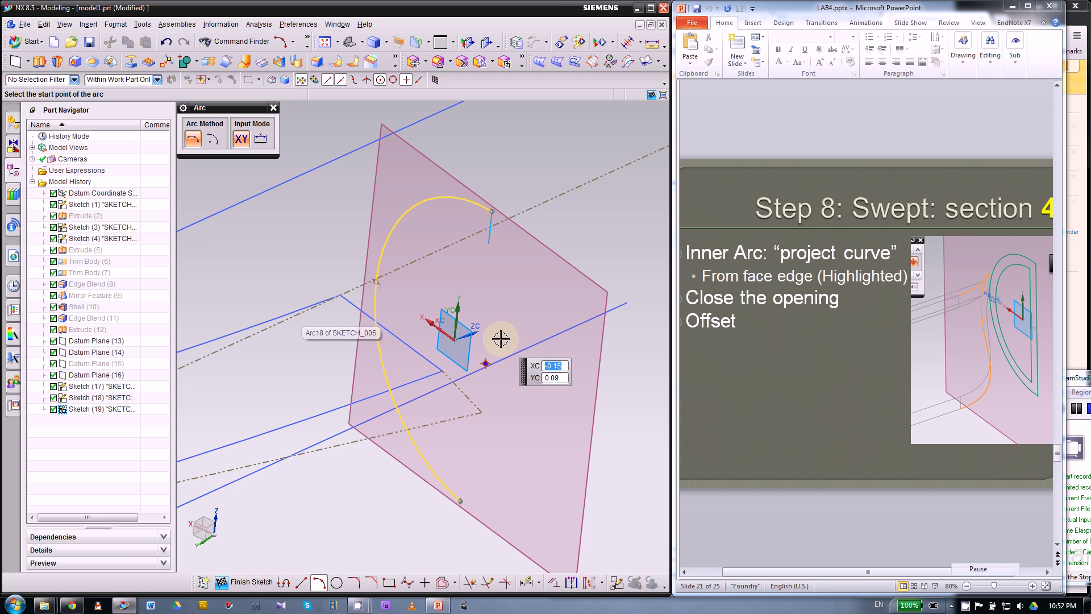
{"action": "mouse_move", "coordinate": [501, 339]}
{"action": "middle_mouse_down"}
{"action": "mouse_move", "coordinate": [428, 489]}
{"action": "mouse_move", "coordinate": [415, 485]}
{"action": "mouse_move", "coordinate": [436, 485]}
{"action": "mouse_move", "coordinate": [419, 506]}
{"action": "mouse_move", "coordinate": [480, 478]}
{"action": "middle_mouse_up"}
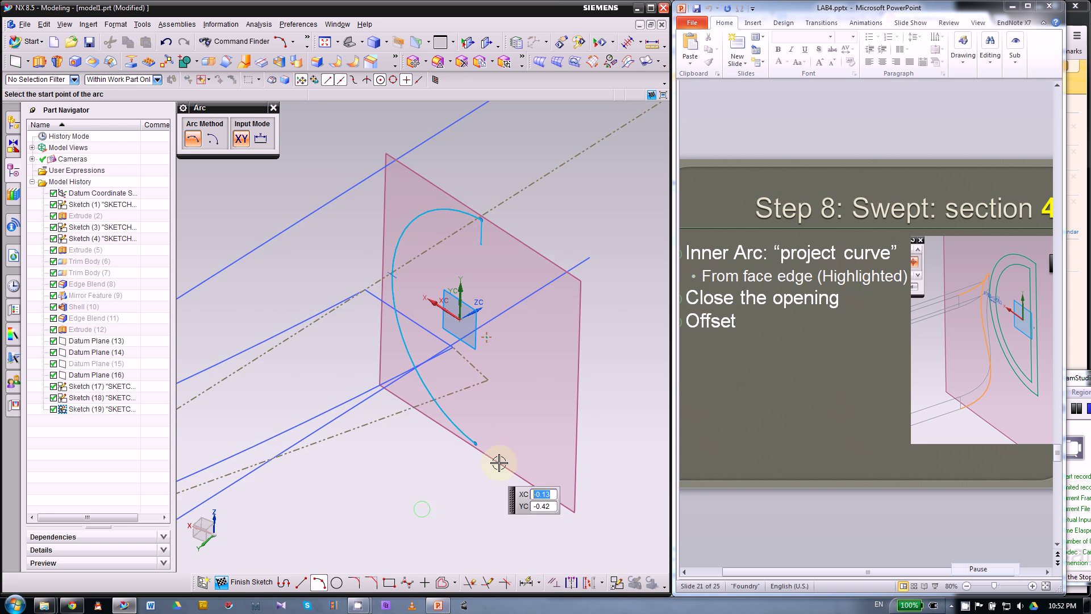
{"action": "middle_click_drag", "start_coordinate": [394, 438], "coordinate": [438, 418]}
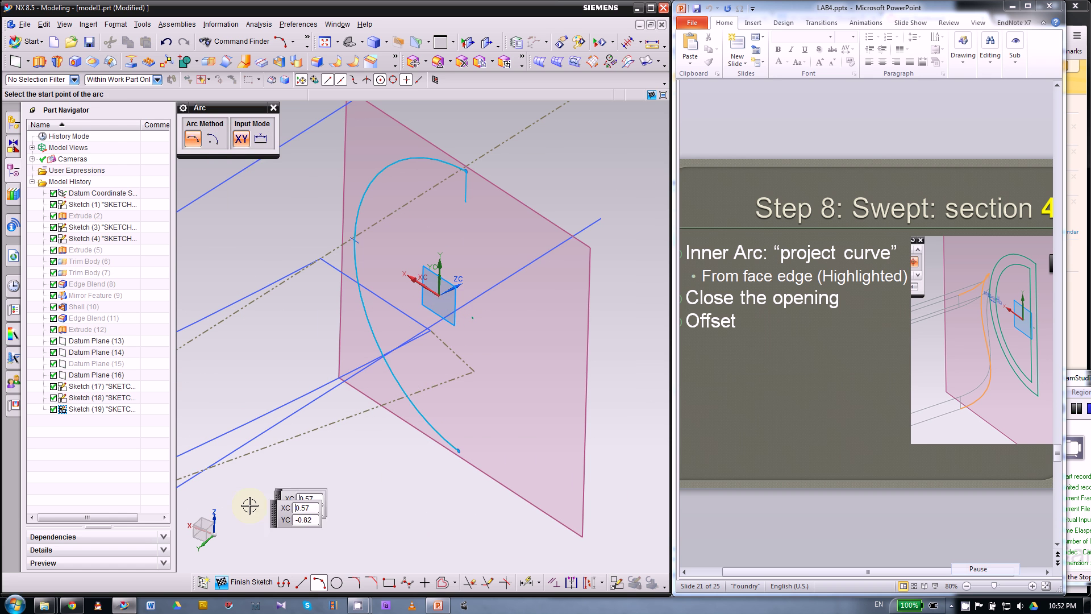
- Convert the projected spline beneath the new arc to a reference curve
{"action": "left_click", "coordinate": [299, 582]}
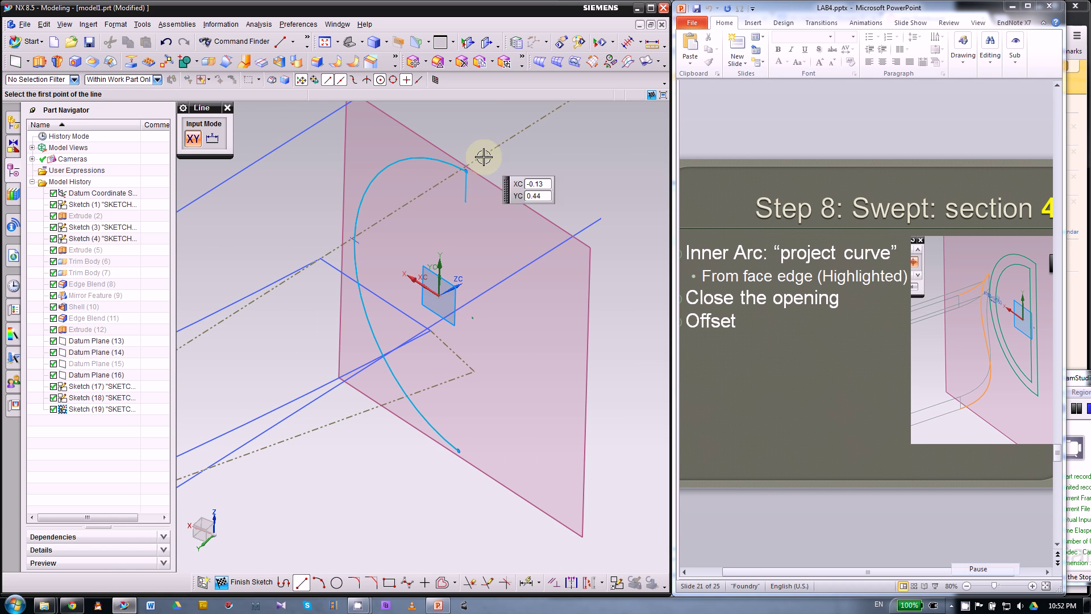
{"action": "left_click", "coordinate": [227, 108]}
{"action": "left_click", "coordinate": [405, 156]}
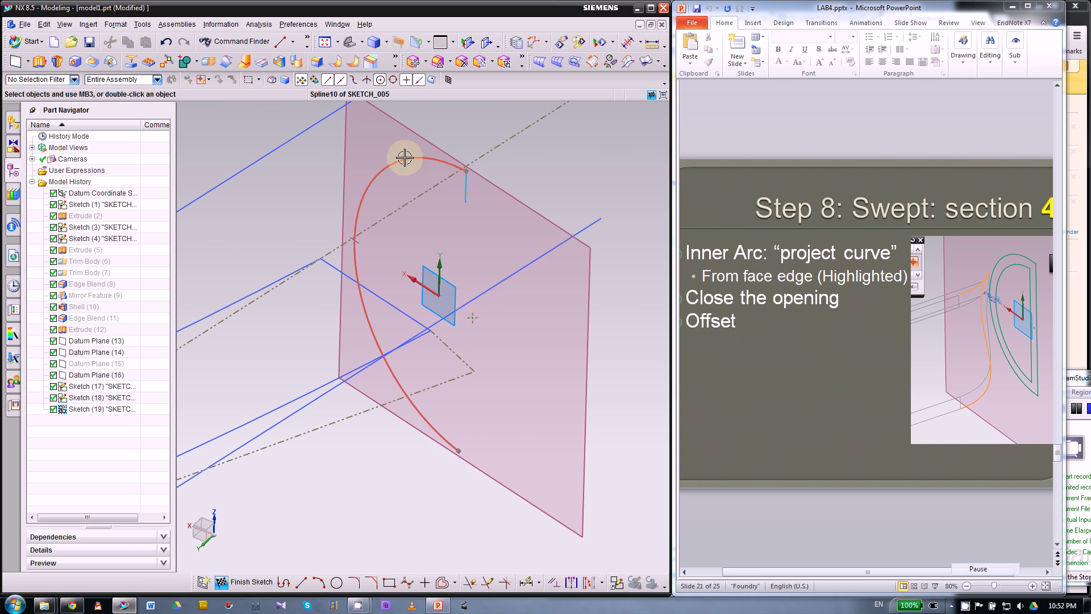
{"action": "left_click", "coordinate": [404, 156]}
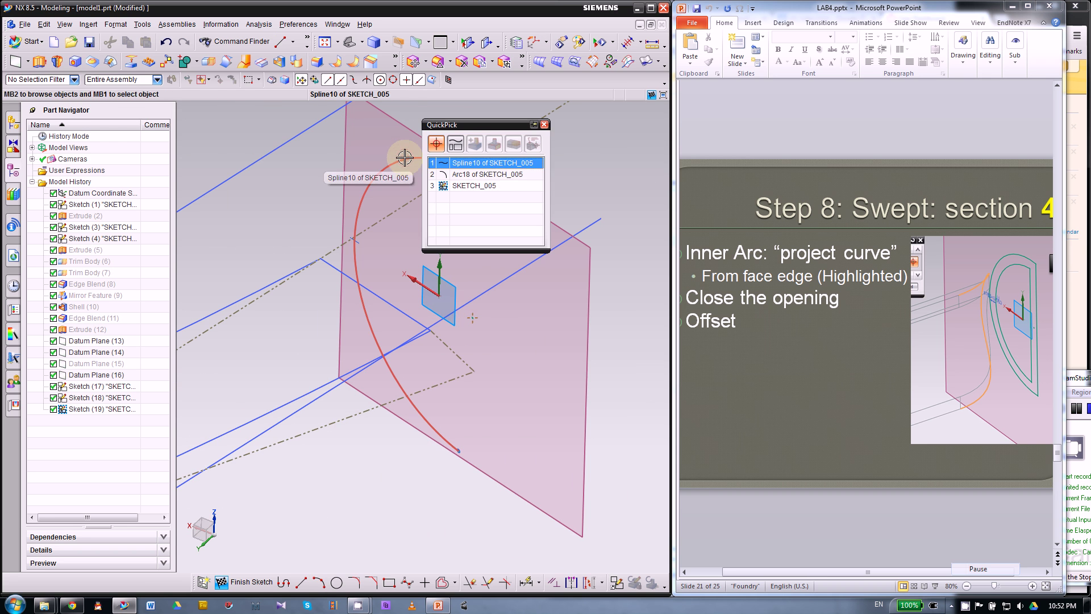
{"action": "left_click", "coordinate": [497, 162]}
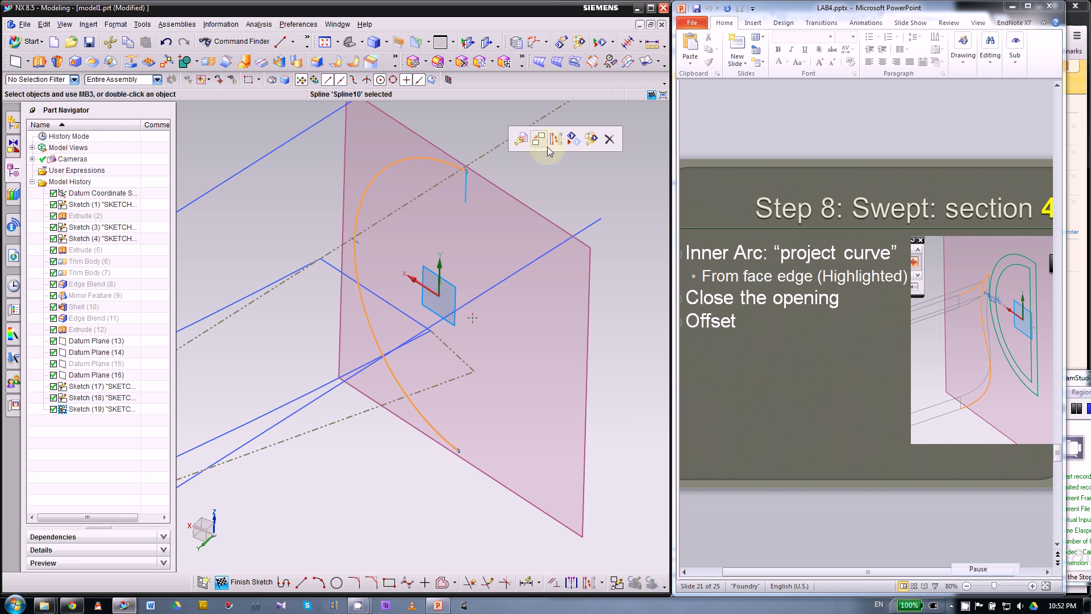
{"action": "left_click", "coordinate": [554, 147]}
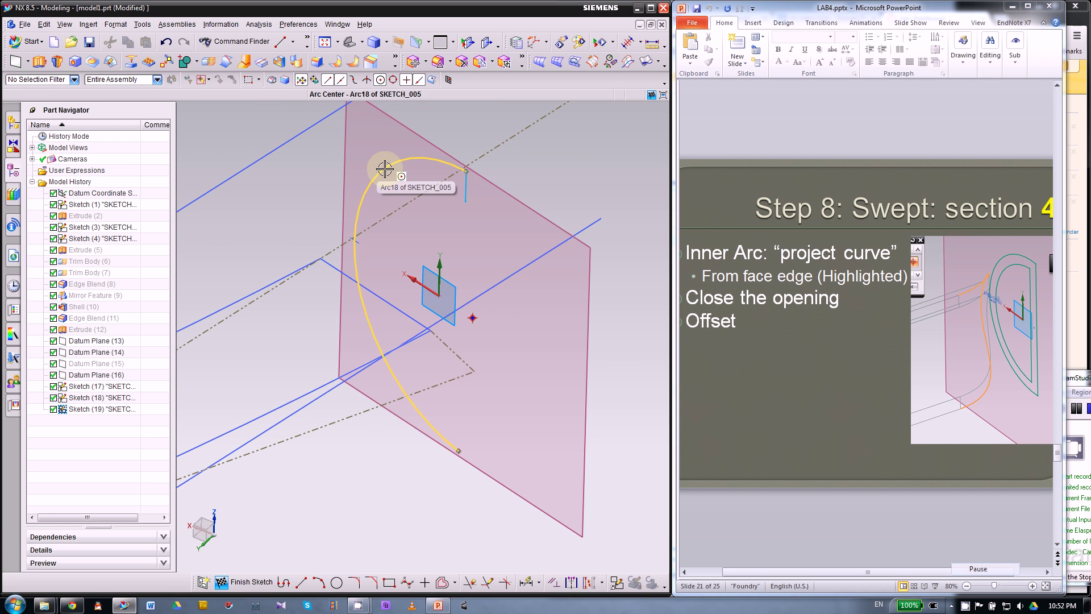
- Draw a line between the two endpoints of the three-point arc to close the section 4 profile
{"action": "left_click", "coordinate": [300, 585]}
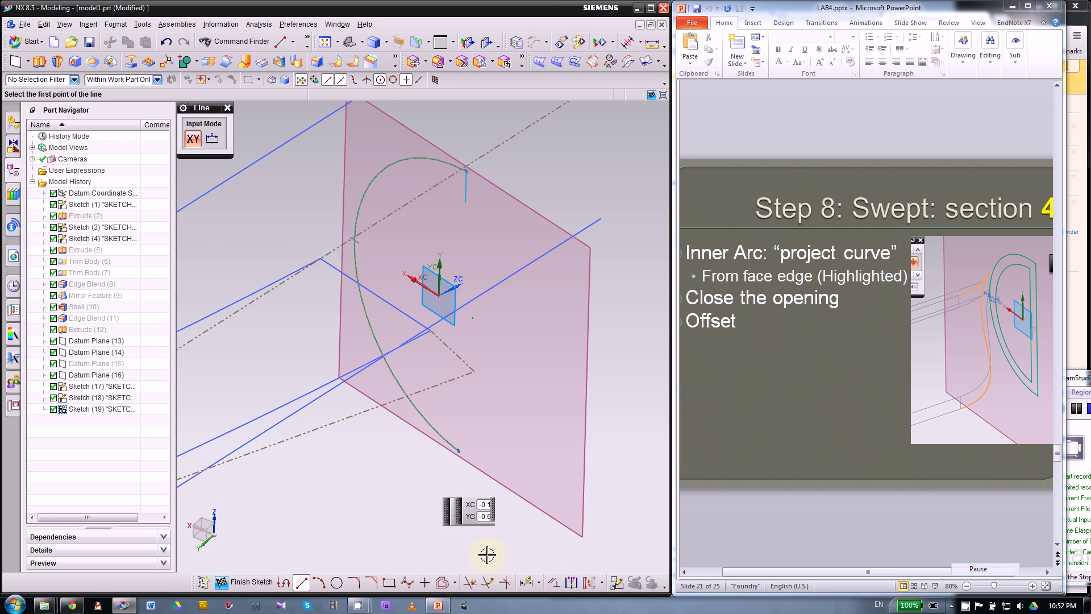
{"action": "left_click", "coordinate": [463, 169]}
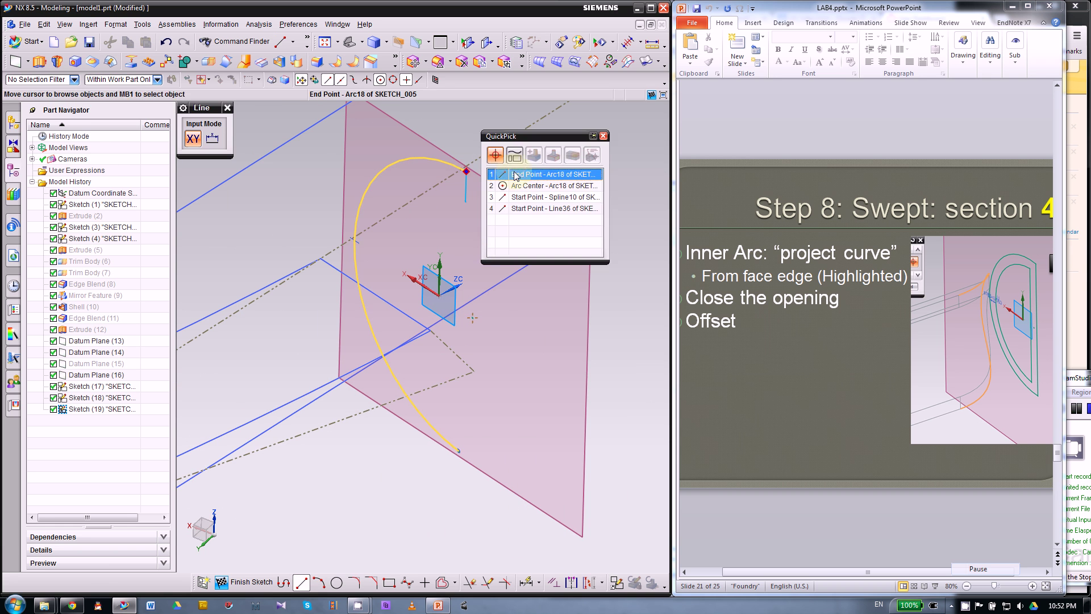
{"action": "left_click", "coordinate": [508, 168]}
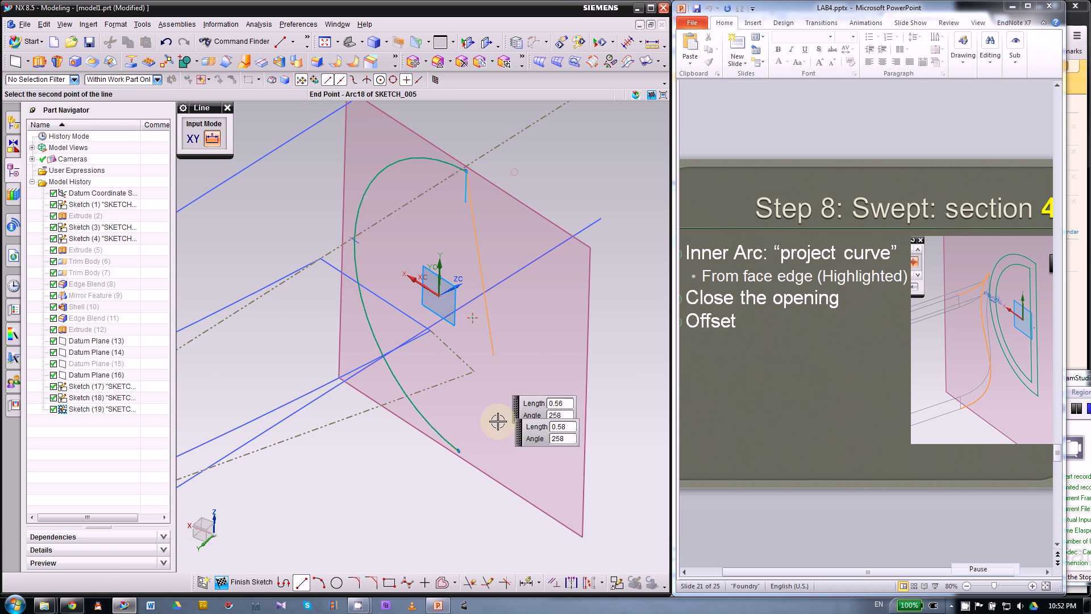
{"action": "left_click", "coordinate": [459, 452]}
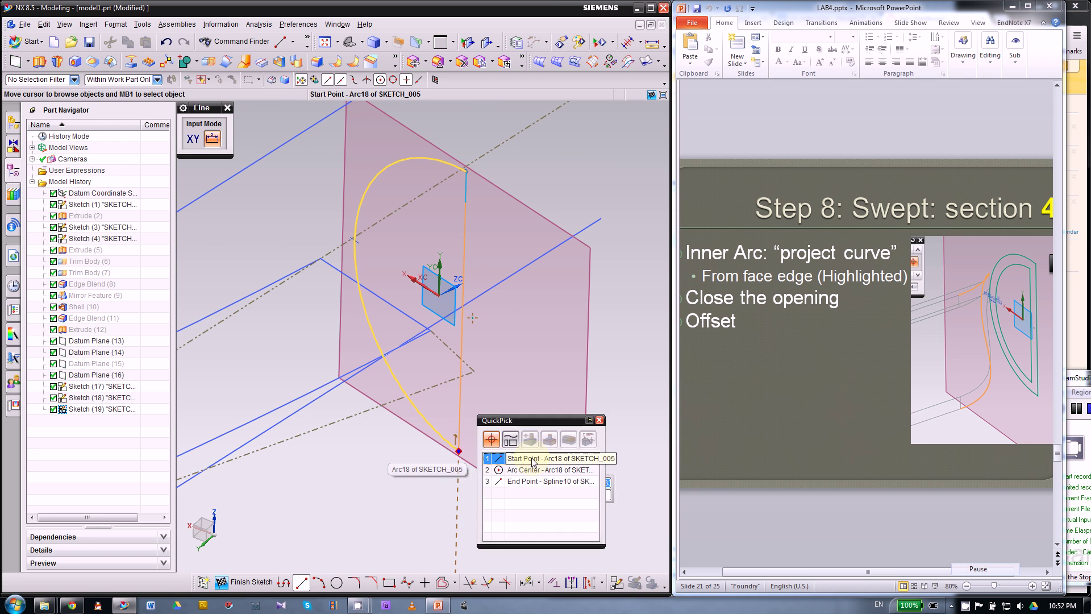
{"action": "left_click", "coordinate": [533, 459]}
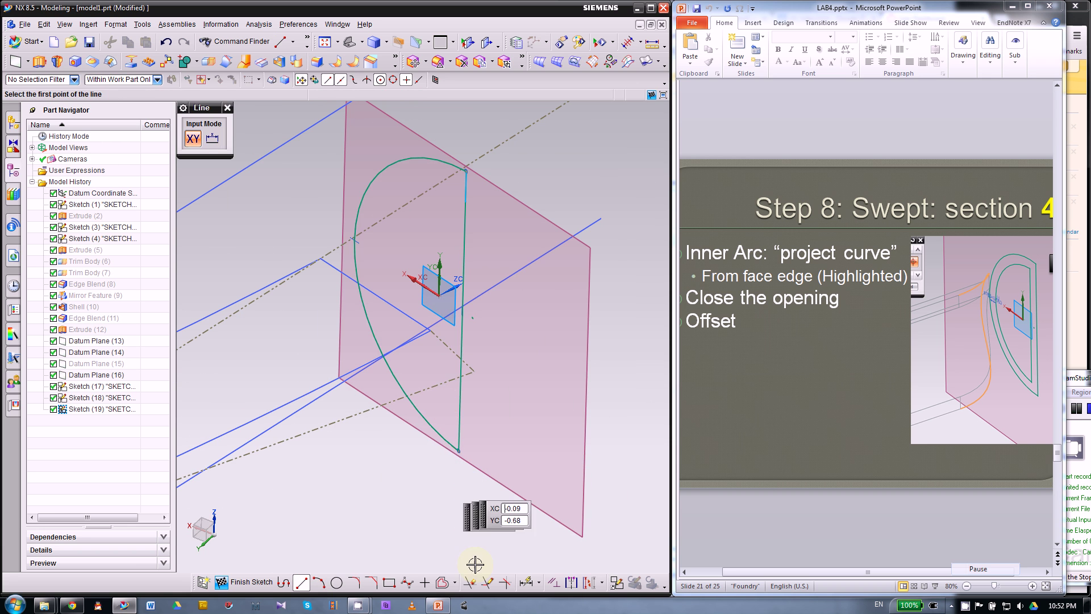
- Offset the closing line and the arc outward by 0.06 in
{"action": "left_click", "coordinate": [442, 581]}
{"action": "scroll", "coordinate": [535, 248], "scroll_direction": "up", "scroll_amount": 2}
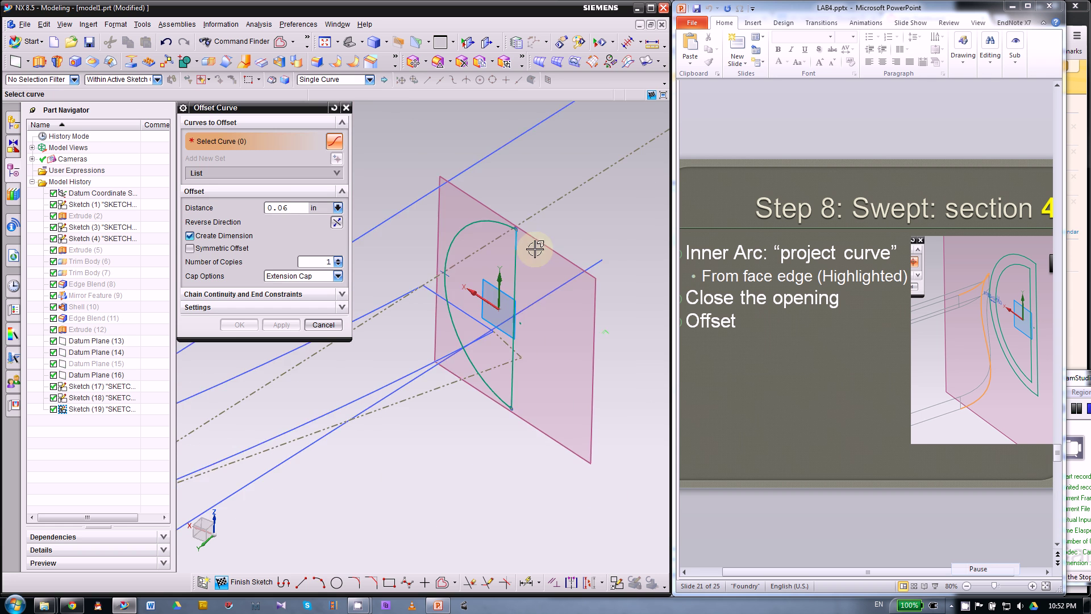
{"action": "scroll", "coordinate": [534, 249], "scroll_direction": "down", "scroll_amount": 1}
{"action": "left_click", "coordinate": [510, 275]}
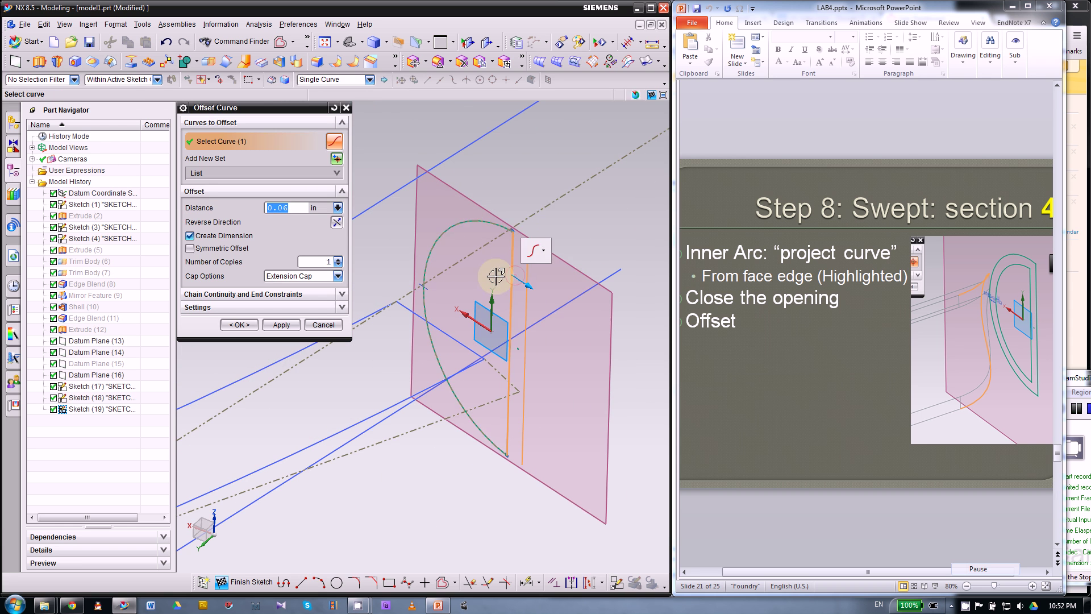
{"action": "left_click", "coordinate": [446, 226]}
{"action": "left_click", "coordinate": [500, 221]}
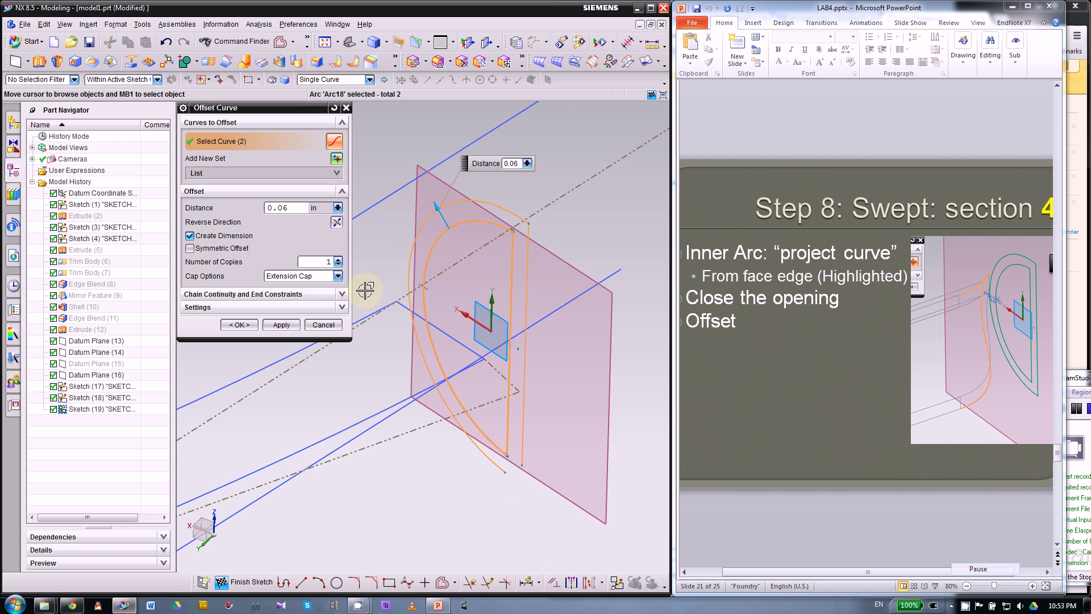
{"action": "left_click", "coordinate": [249, 328]}
{"action": "scroll", "coordinate": [539, 480], "scroll_direction": "up", "scroll_amount": 1}
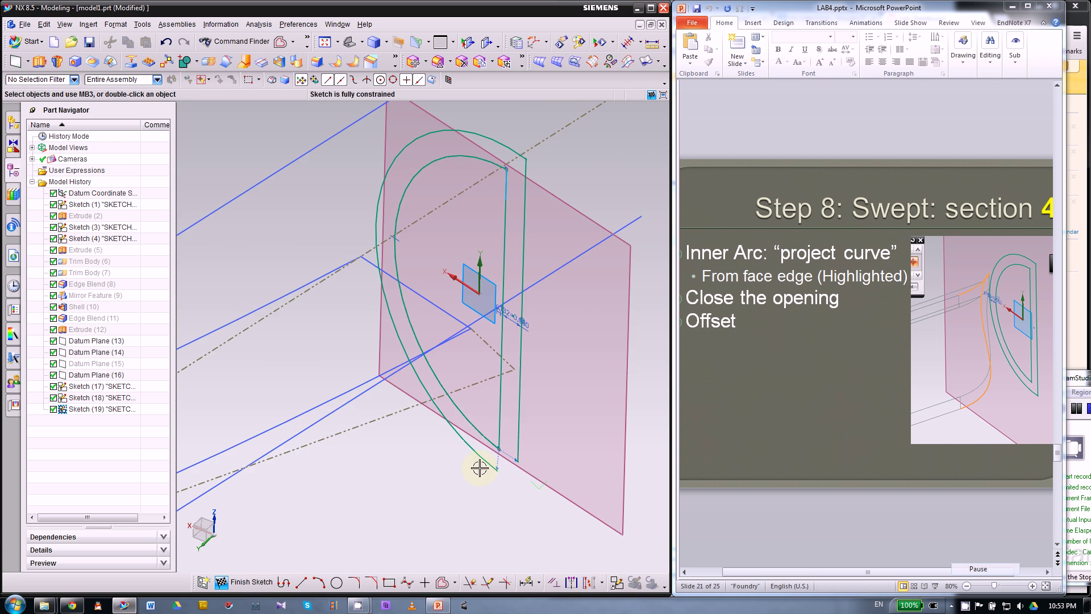
- Extend the lower end of the offset arc to the offset line, using that line as the boundary curve
{"action": "scroll", "coordinate": [470, 479], "scroll_direction": "down", "scroll_amount": 1}
{"action": "scroll", "coordinate": [500, 467], "scroll_direction": "up", "scroll_amount": 2}
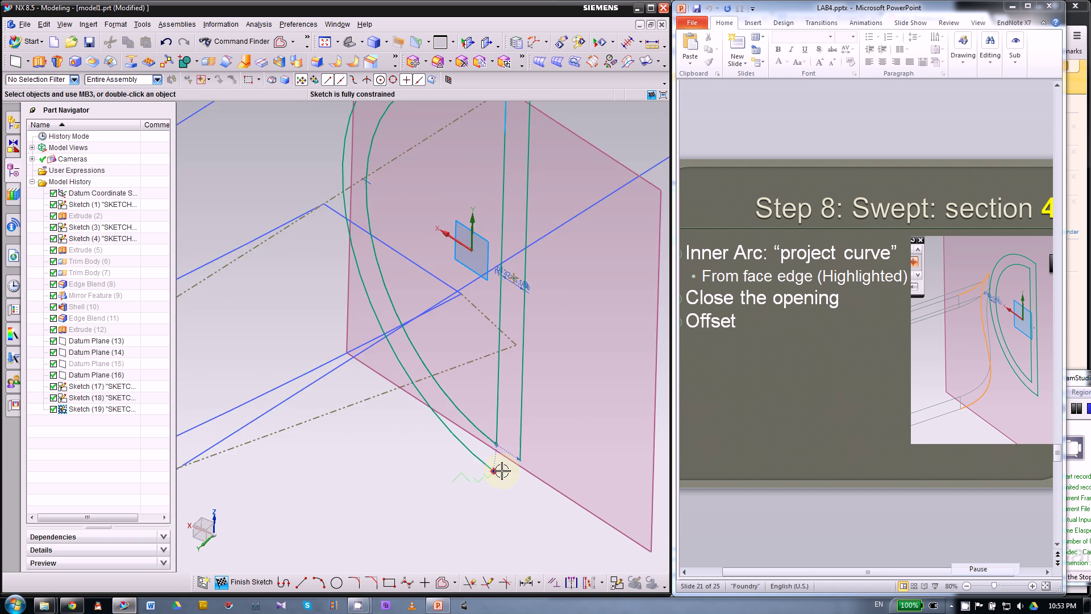
{"action": "scroll", "coordinate": [517, 485], "scroll_direction": "down", "scroll_amount": 1}
{"action": "scroll", "coordinate": [517, 485], "scroll_direction": "up", "scroll_amount": 1}
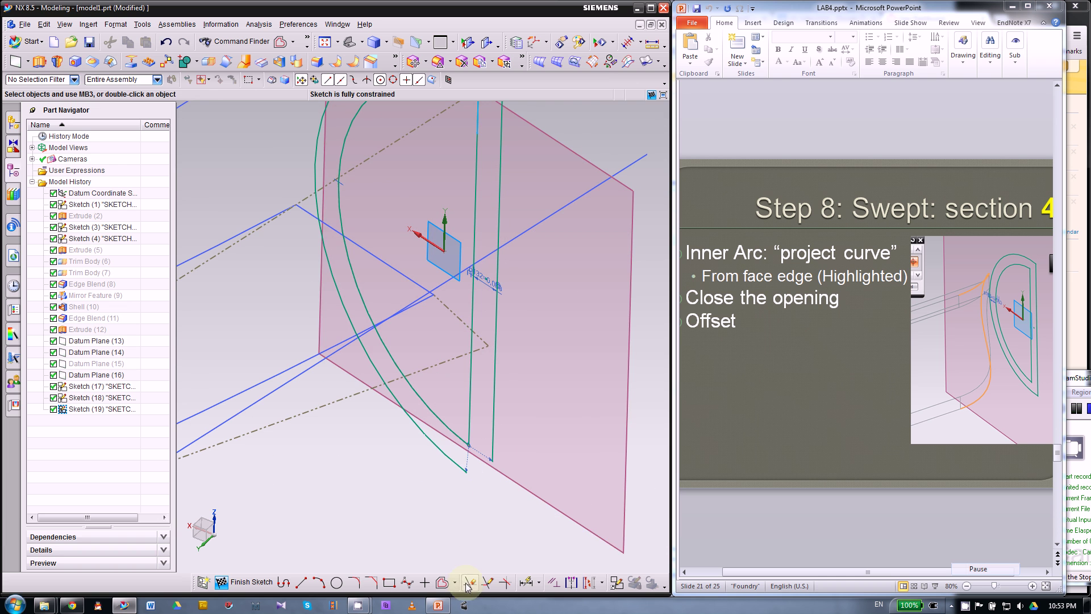
{"action": "left_click", "coordinate": [487, 585]}
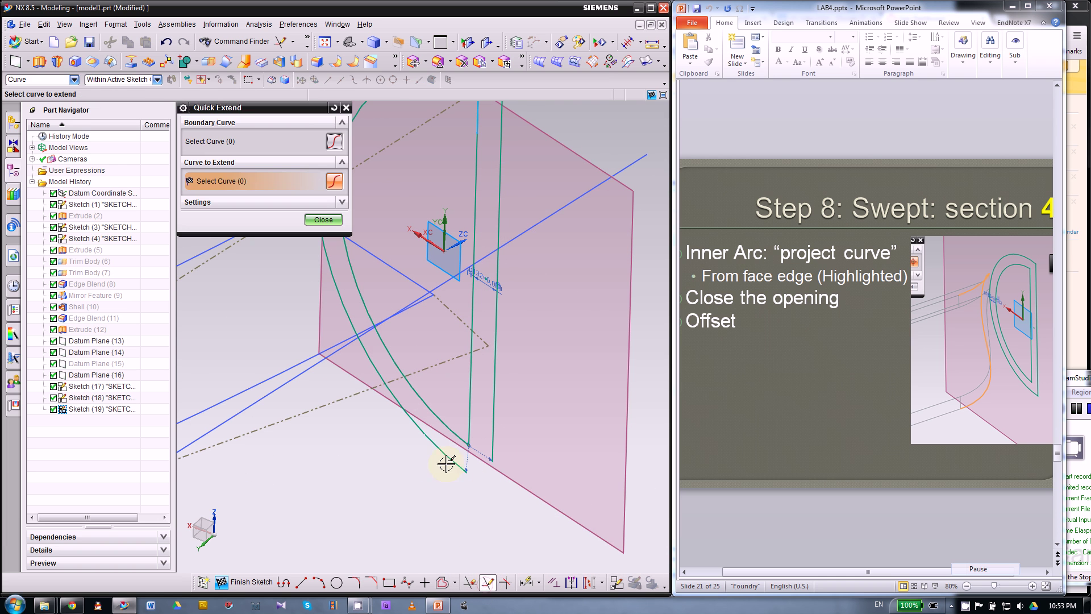
{"action": "left_click", "coordinate": [439, 454]}
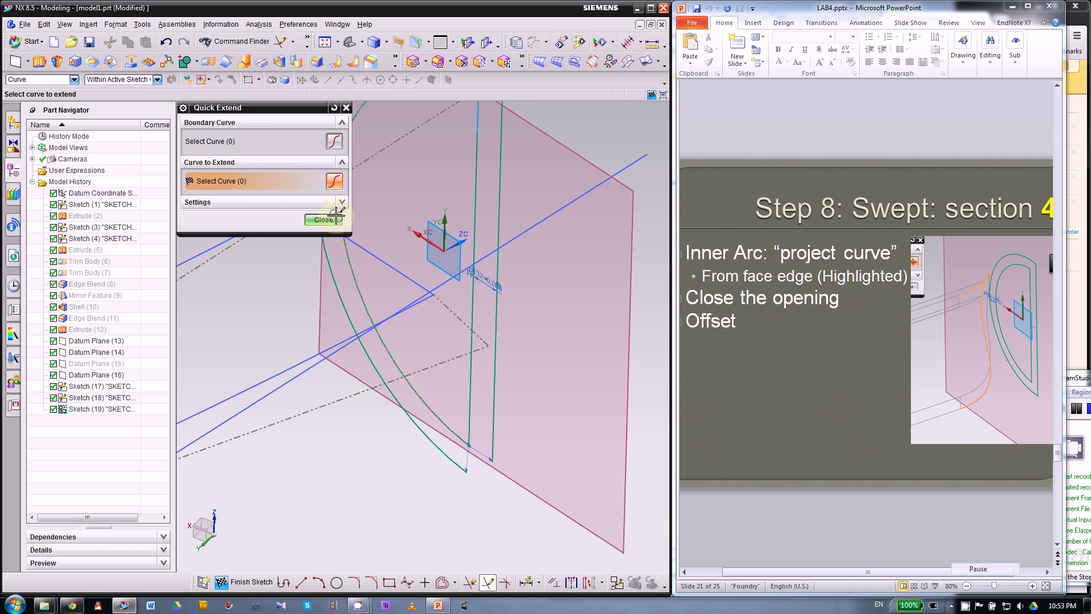
{"action": "left_click", "coordinate": [234, 149]}
{"action": "left_click", "coordinate": [496, 321]}
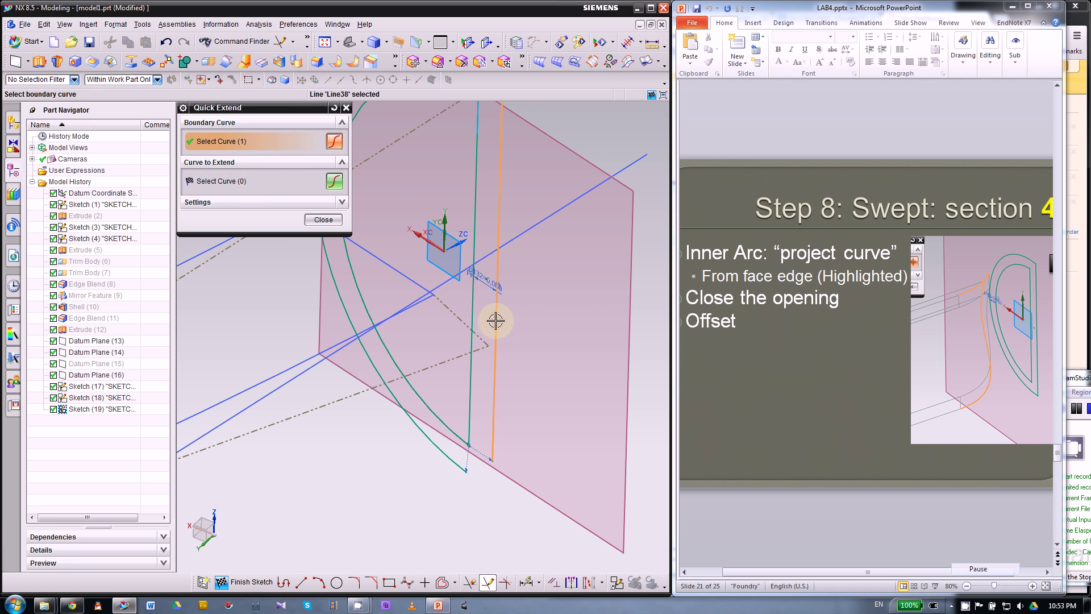
{"action": "left_click", "coordinate": [247, 181]}
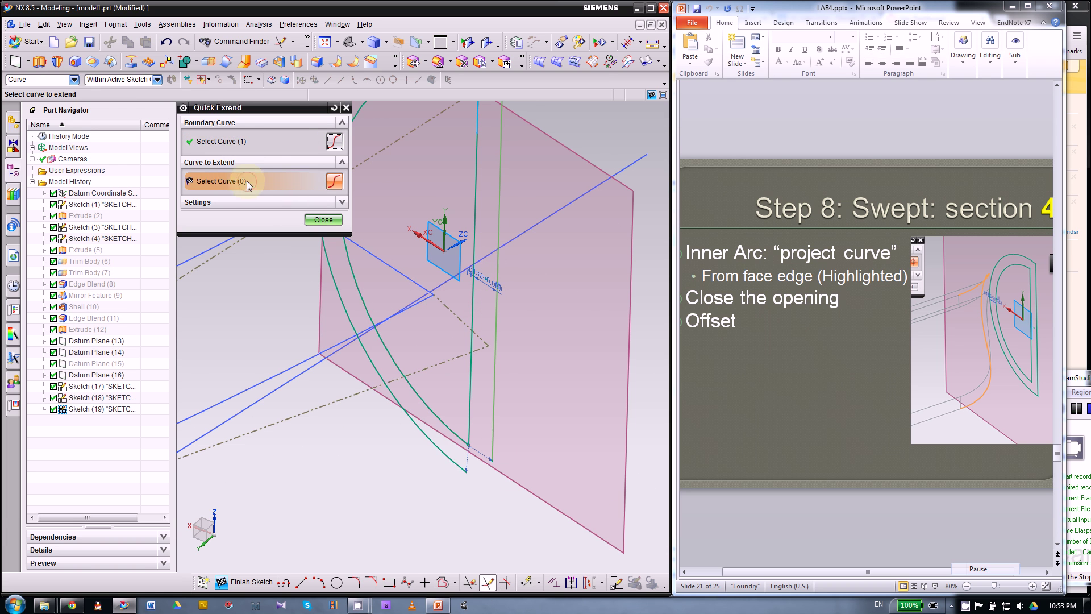
{"action": "left_click", "coordinate": [456, 462]}
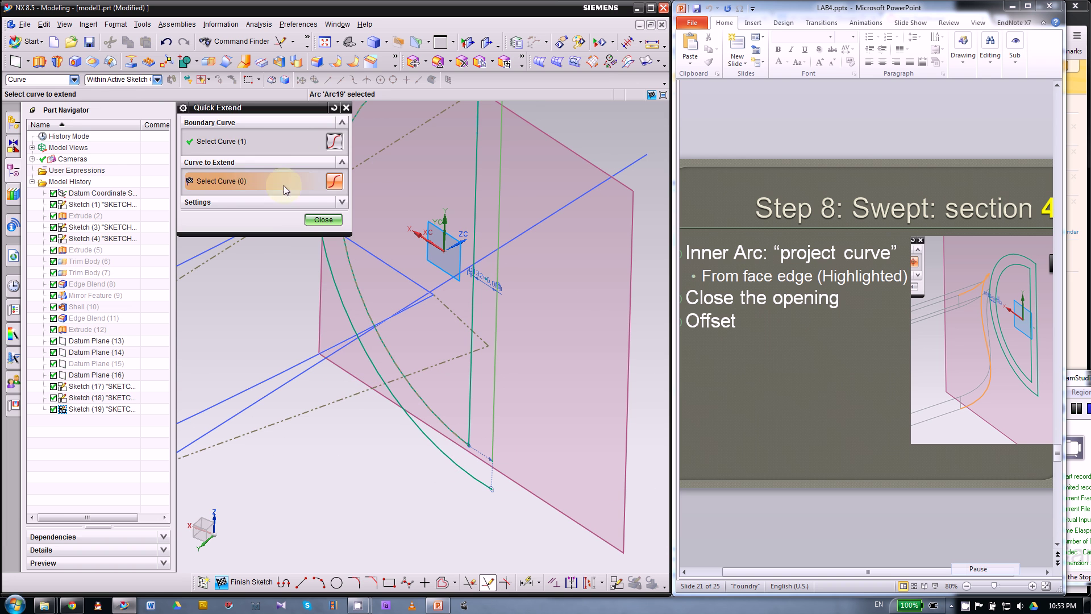
{"action": "left_click", "coordinate": [322, 219]}
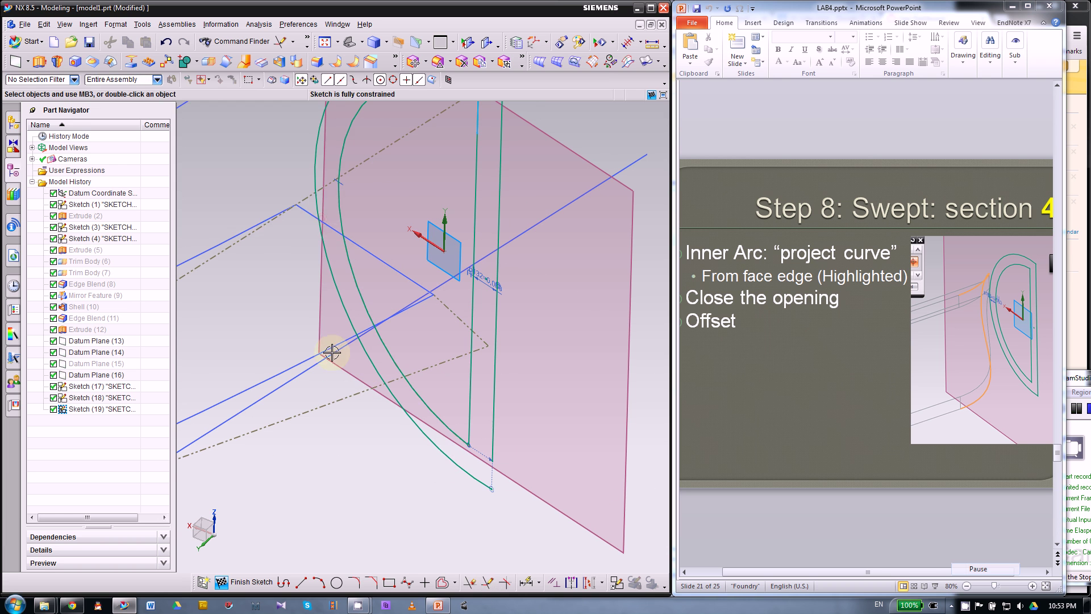
- Extend the lower end of the offset line to meet the offset arc, closing the outer profile
{"action": "left_click", "coordinate": [488, 582]}
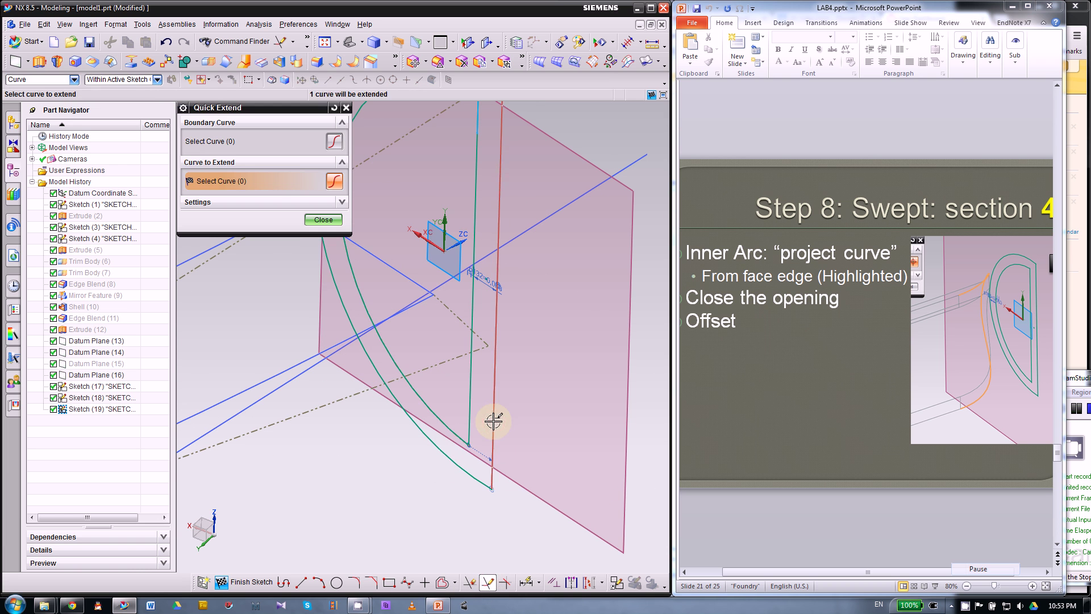
{"action": "middle_click_drag", "start_coordinate": [446, 519], "coordinate": [446, 518]}
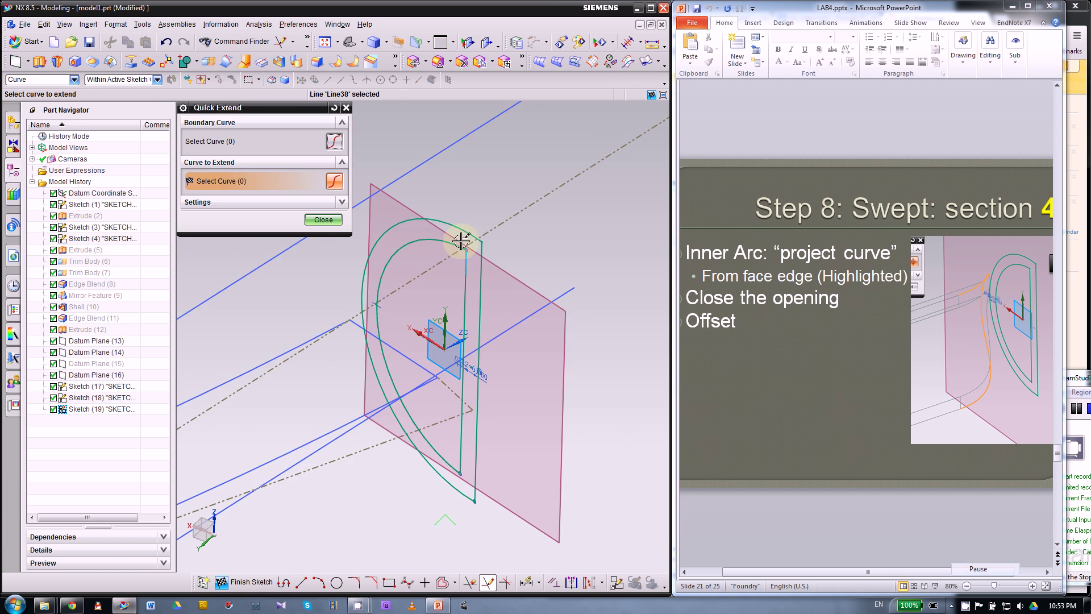
{"action": "left_click", "coordinate": [324, 219]}
{"action": "scroll", "coordinate": [512, 419], "scroll_direction": "down", "scroll_amount": 2}
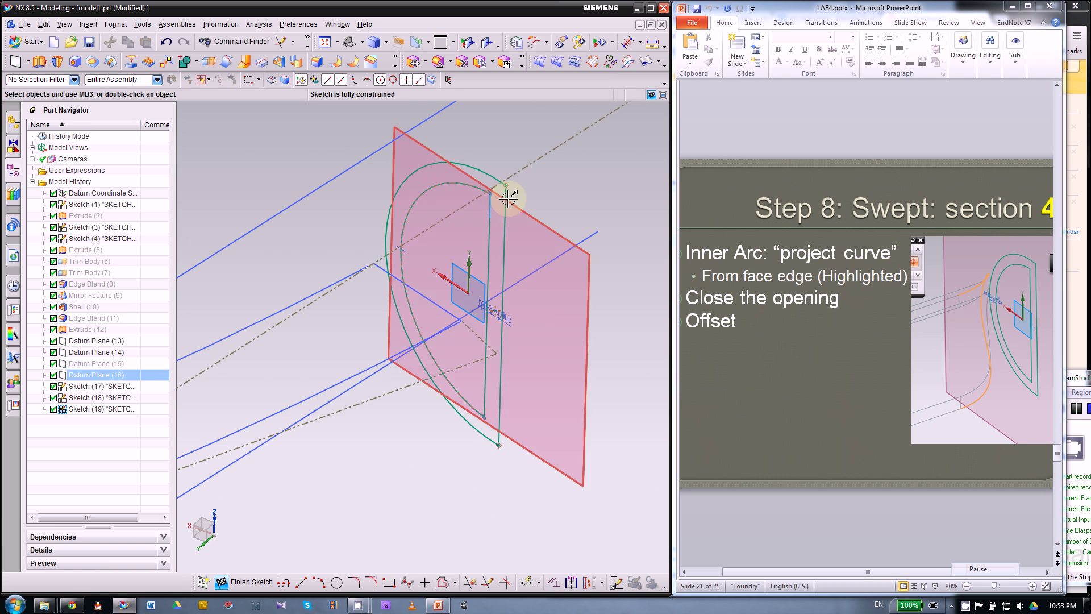
- Finish the section 4 sketch and advance the PowerPoint instructions to the Step 8 Swept slide
{"action": "left_click", "coordinate": [242, 581]}
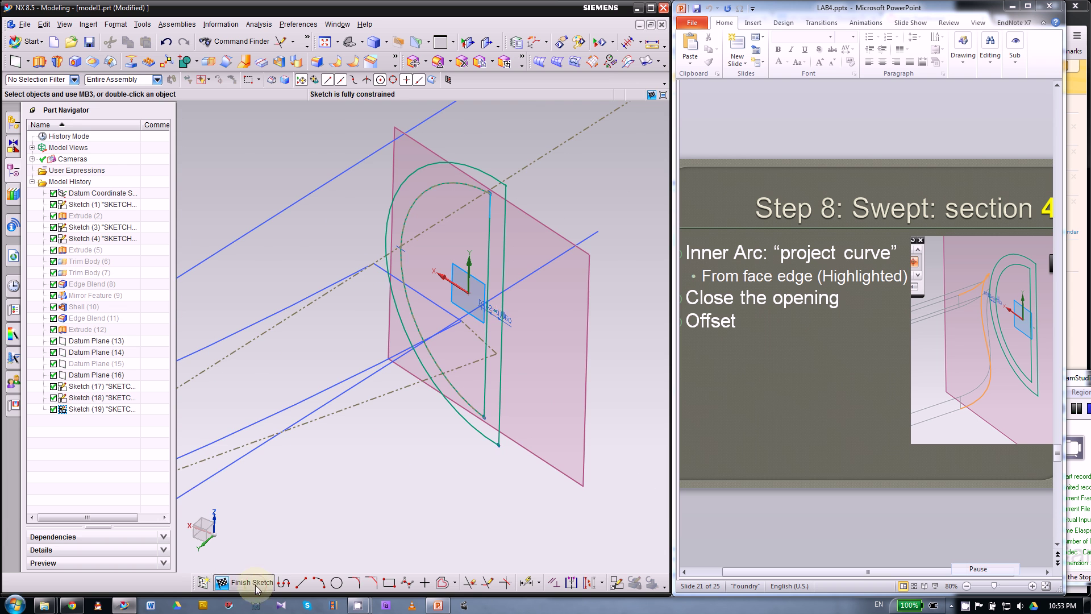
{"action": "scroll", "coordinate": [479, 373], "scroll_direction": "down", "scroll_amount": 3}
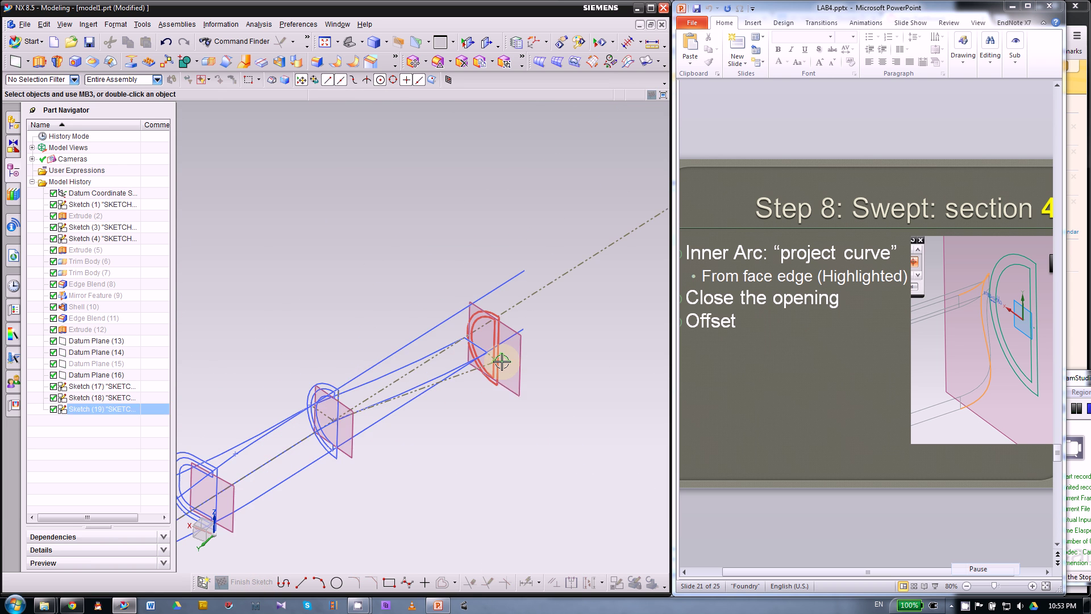
{"action": "left_click", "coordinate": [445, 463]}
{"action": "middle_click_drag", "start_coordinate": [445, 463], "coordinate": [467, 457]}
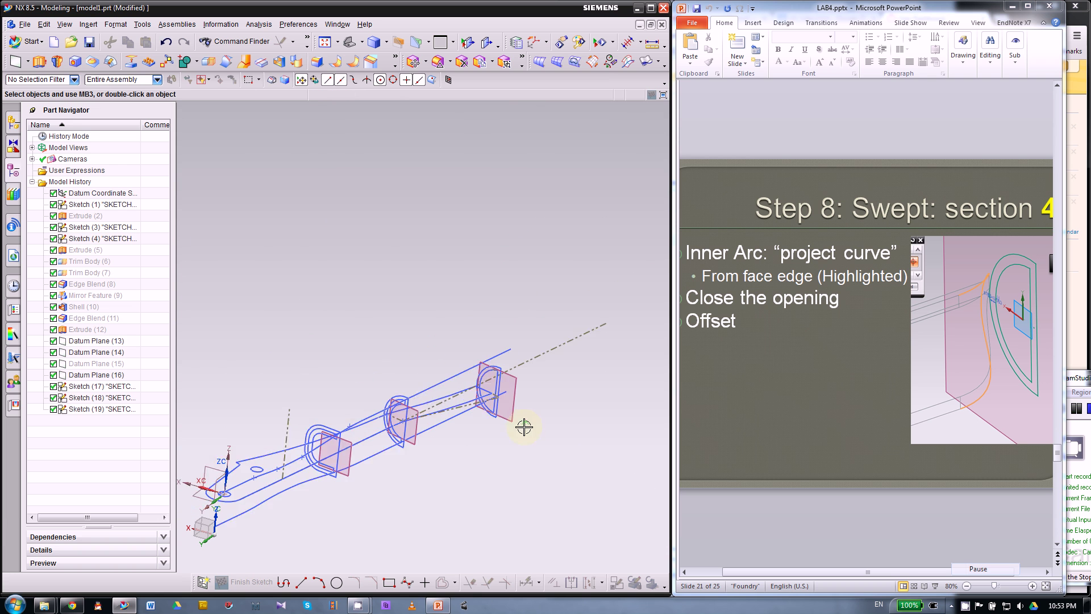
{"action": "middle_click_drag", "start_coordinate": [524, 426], "coordinate": [387, 466]}
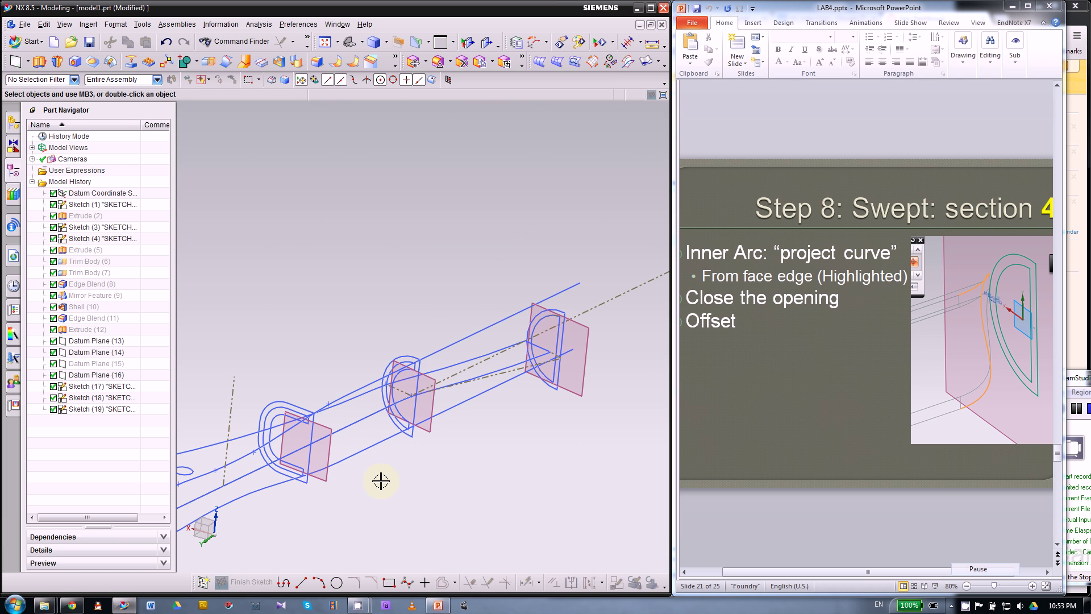
{"action": "scroll", "coordinate": [810, 408], "scroll_direction": "down", "scroll_amount": 1}
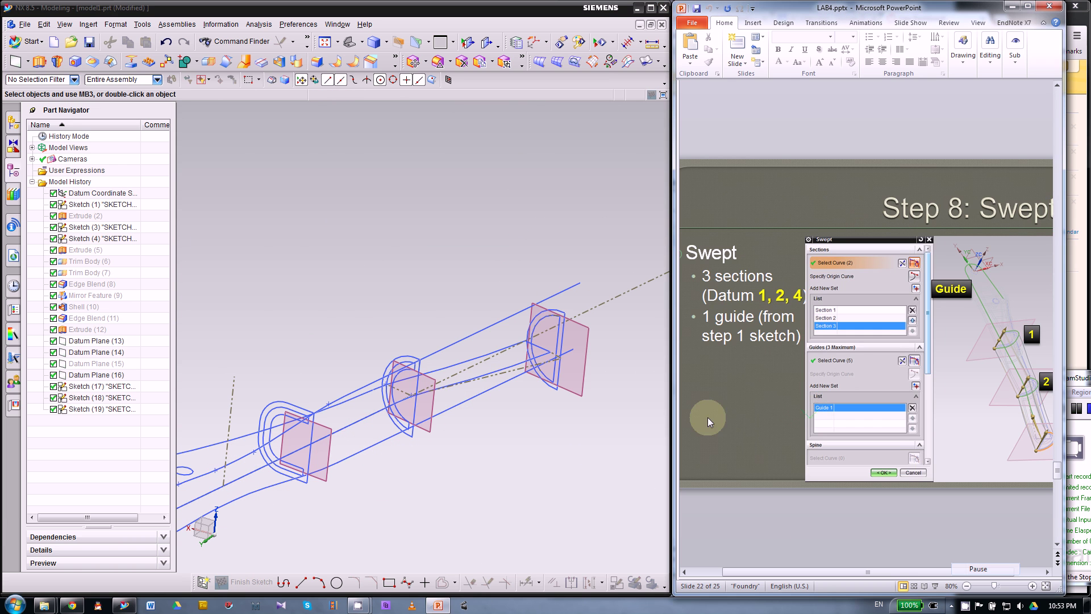
{"action": "left_click_drag", "start_coordinate": [791, 571], "coordinate": [810, 572]}
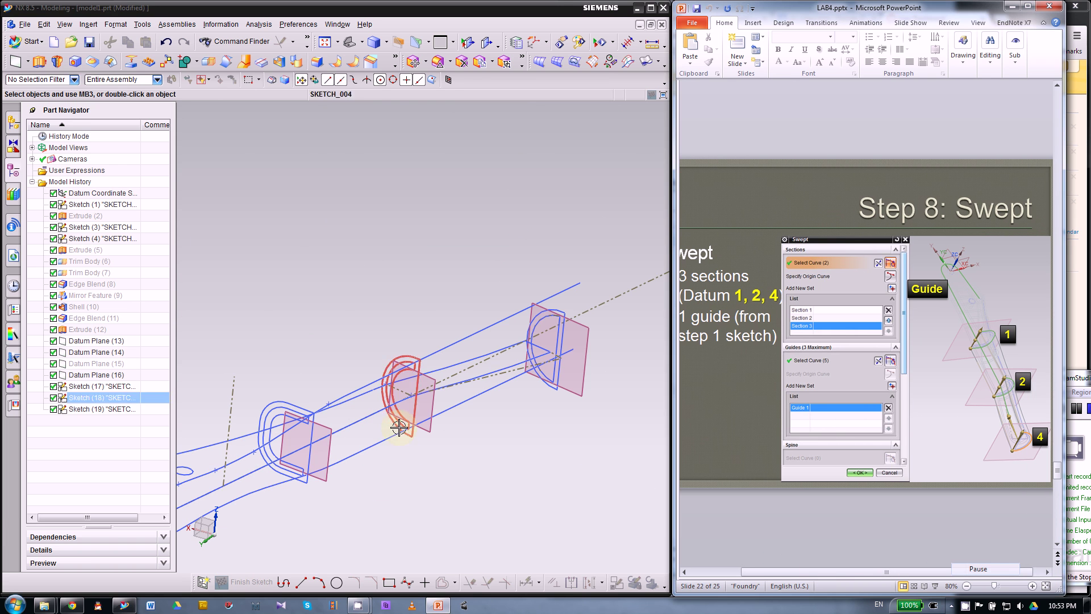
- Start a Swept feature and set the curve rule for its section selection to Connected Curves
{"action": "left_click", "coordinate": [593, 63]}
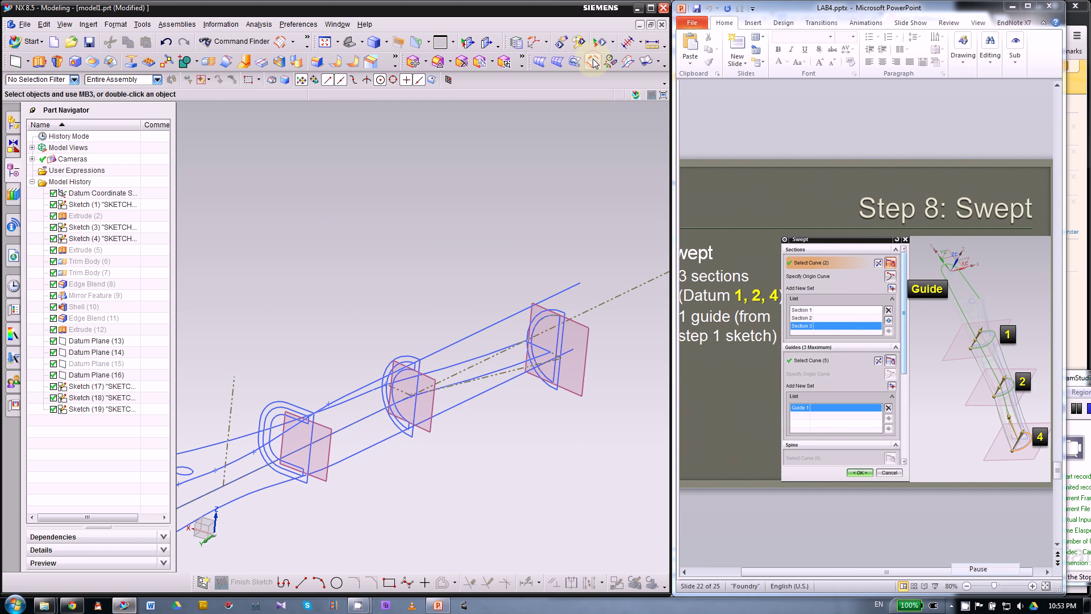
{"action": "scroll", "coordinate": [633, 190], "scroll_direction": "down", "scroll_amount": 2}
{"action": "scroll", "coordinate": [568, 214], "scroll_direction": "up", "scroll_amount": 4}
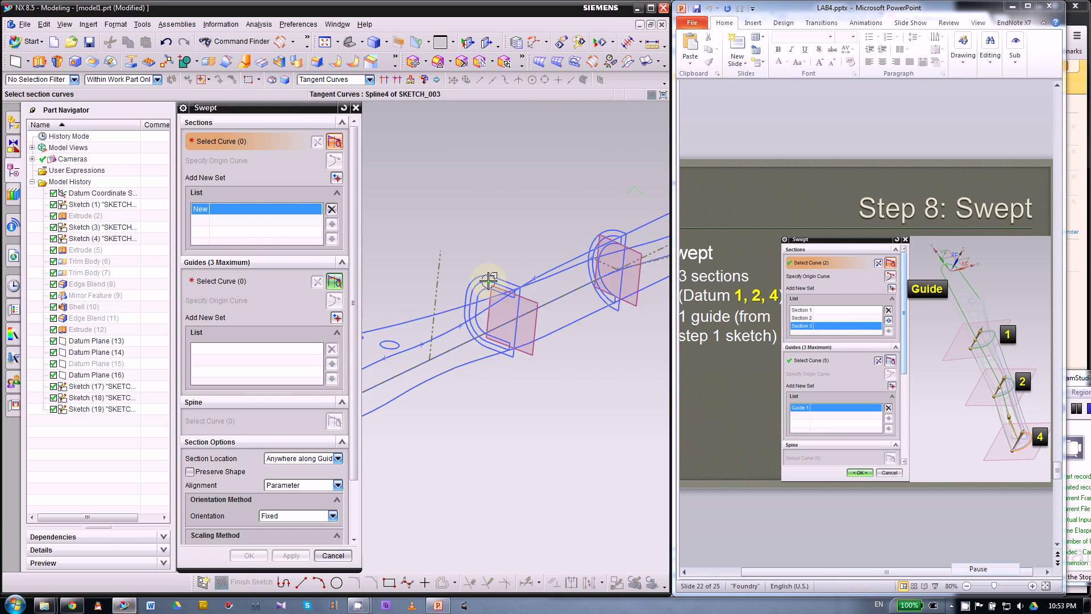
{"action": "scroll", "coordinate": [390, 280], "scroll_direction": "down", "scroll_amount": 2}
{"action": "scroll", "coordinate": [390, 207], "scroll_direction": "up", "scroll_amount": 1}
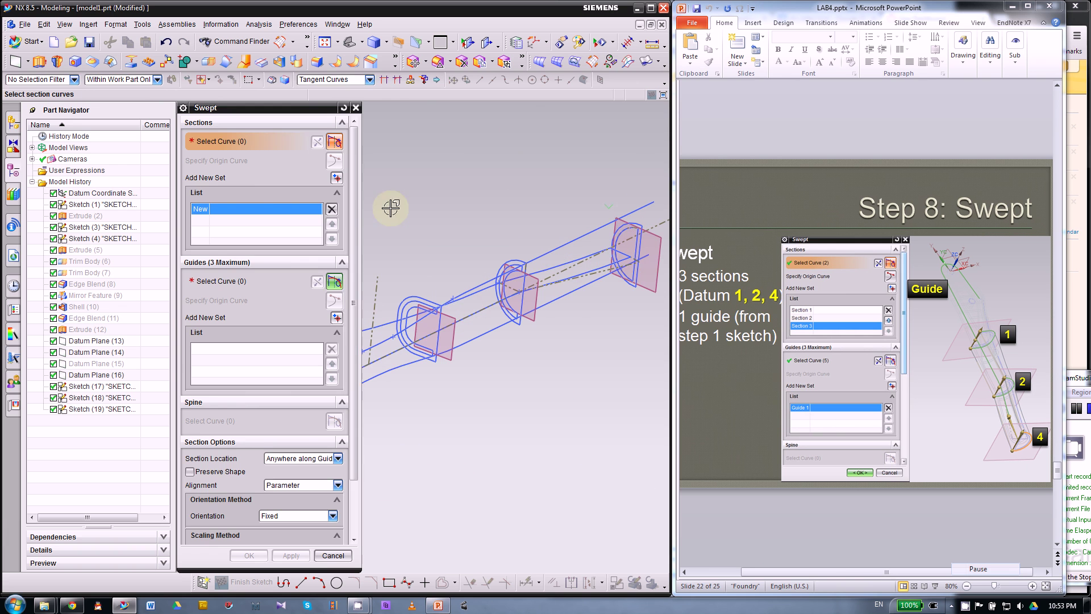
{"action": "left_click", "coordinate": [253, 193]}
{"action": "left_click", "coordinate": [253, 192]}
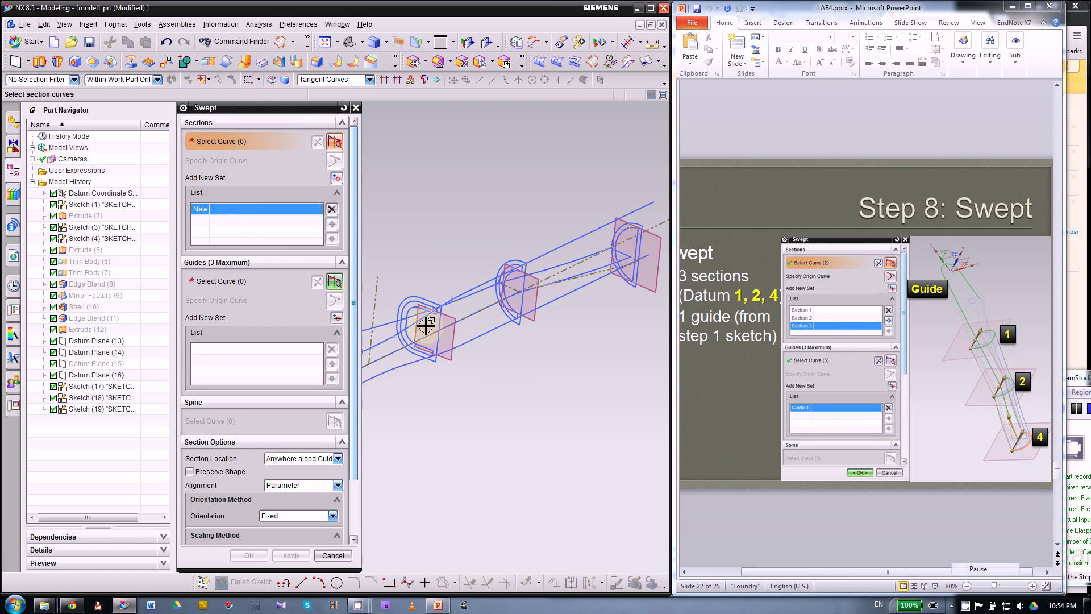
{"action": "scroll", "coordinate": [424, 325], "scroll_direction": "up", "scroll_amount": 3}
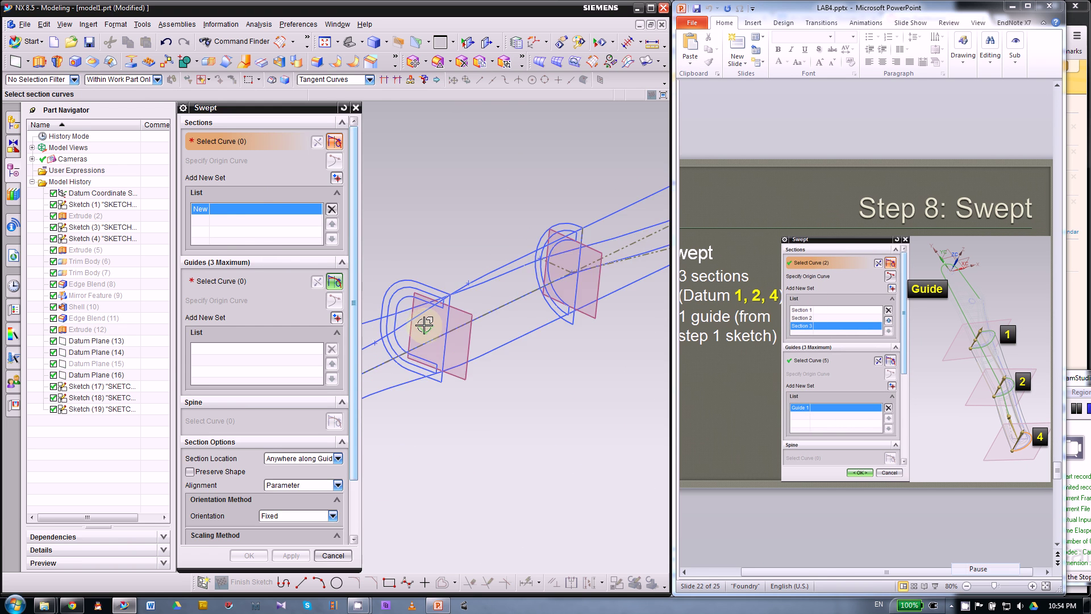
{"action": "left_click", "coordinate": [328, 80]}
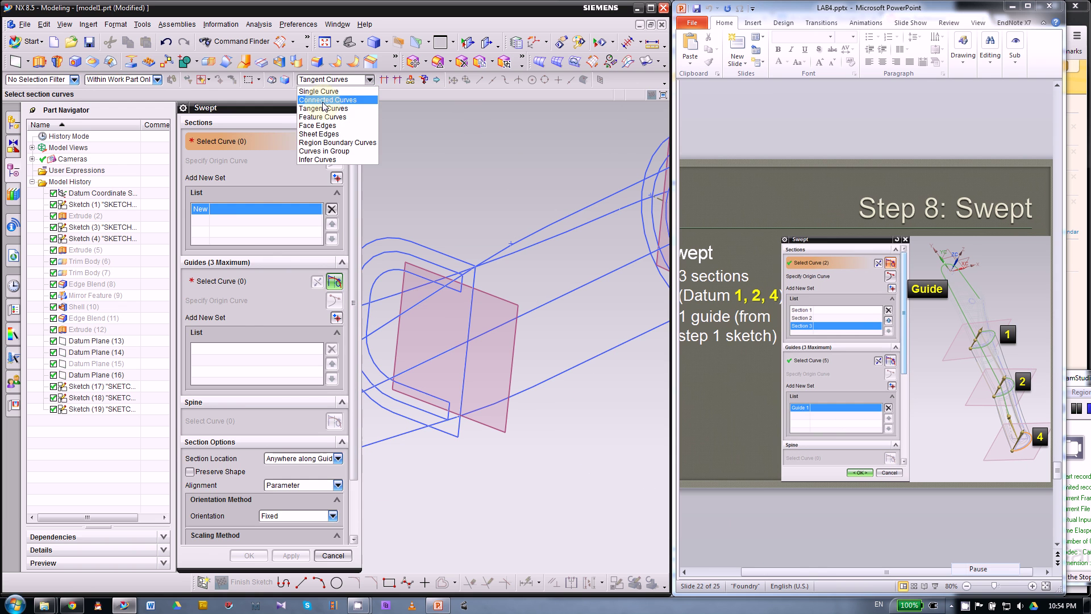
{"action": "left_click", "coordinate": [324, 100]}
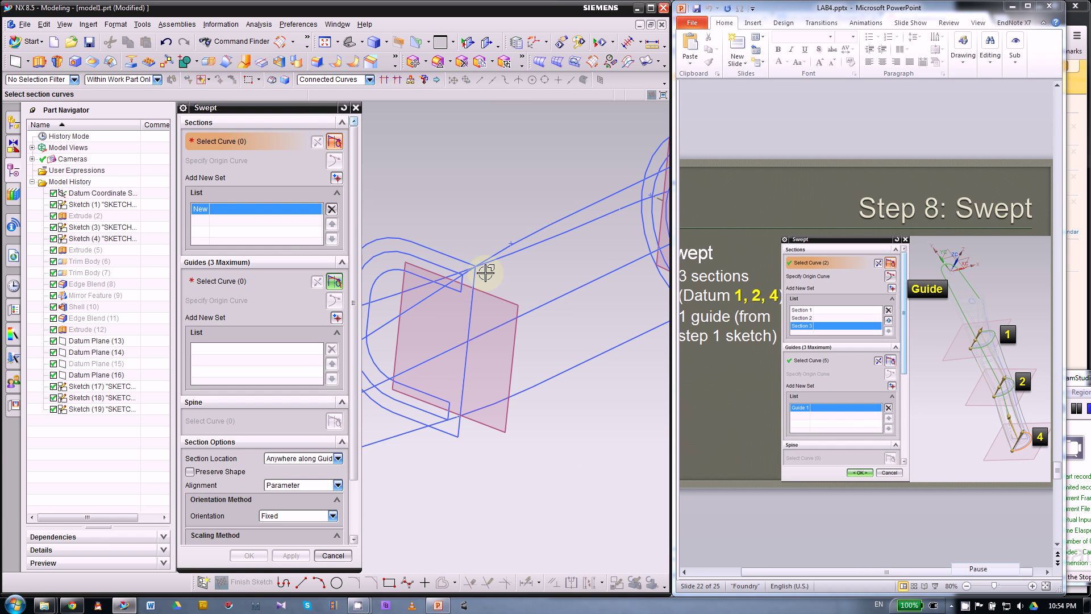
{"action": "middle_click_drag", "start_coordinate": [474, 281], "coordinate": [552, 279]}
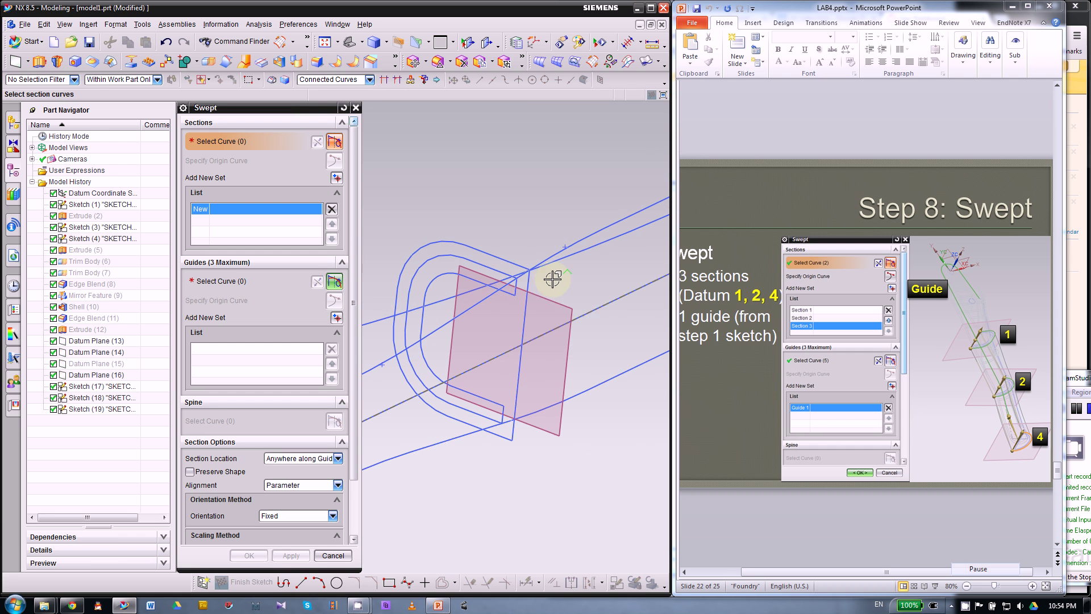
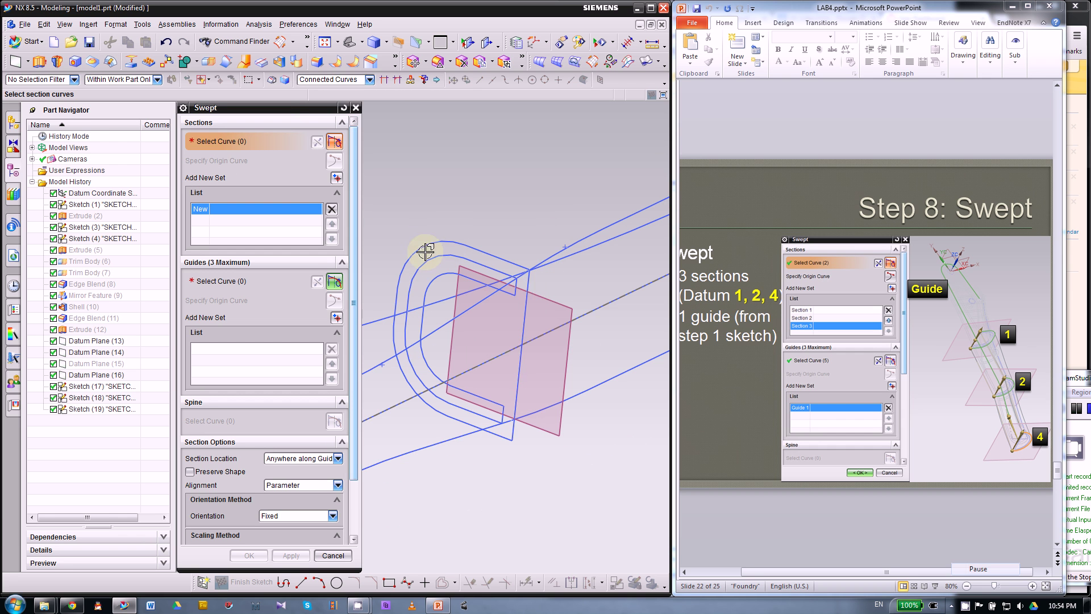
- Select the outer closed profile on datum plane 1 as the first section of the Swept feature
{"action": "left_click", "coordinate": [523, 299]}
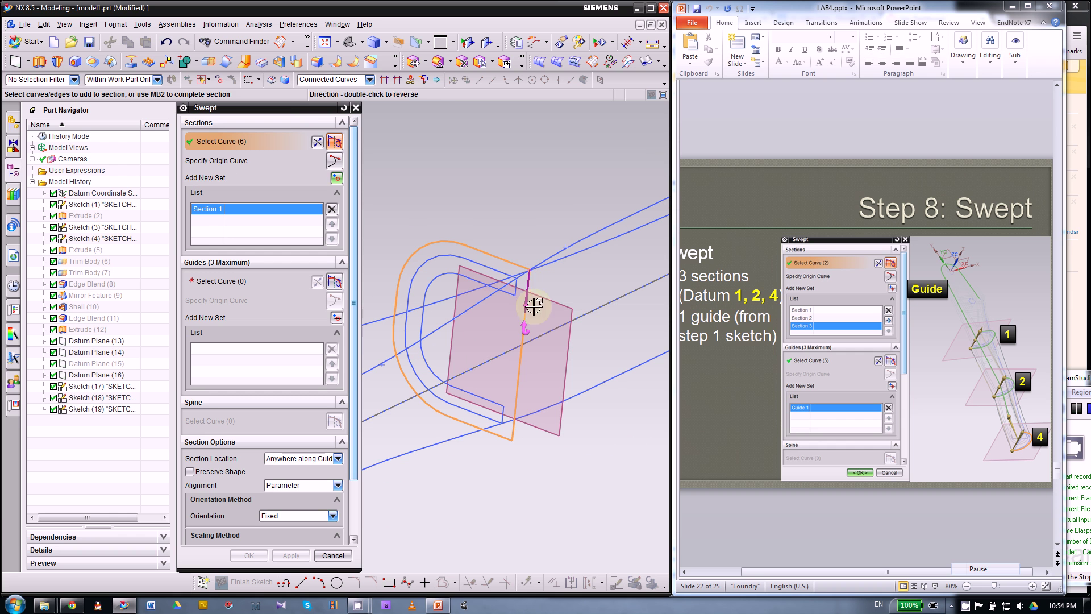
{"action": "middle_click", "coordinate": [520, 377]}
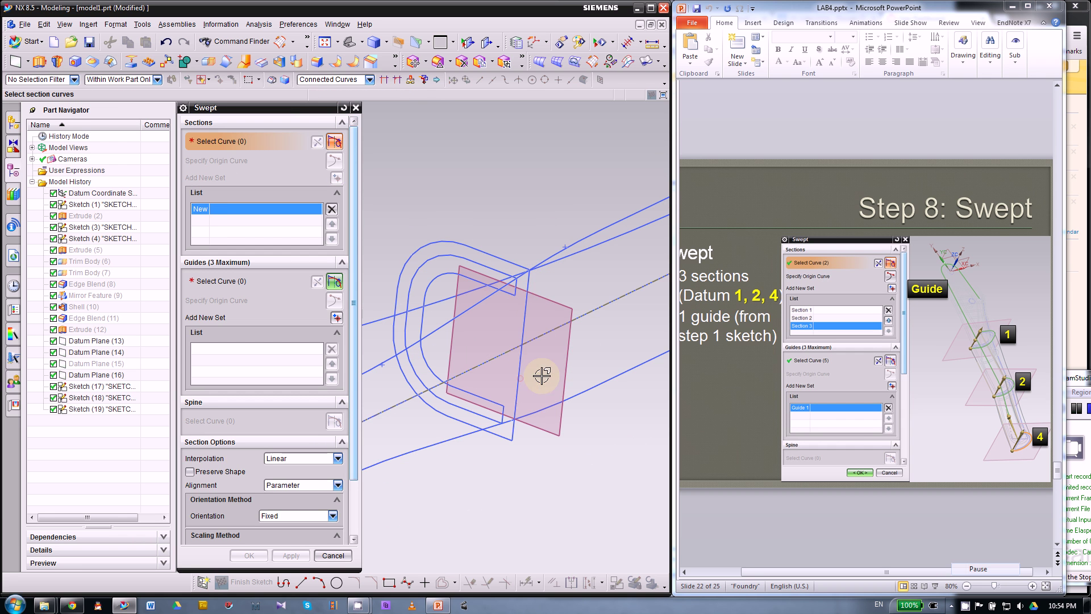
{"action": "left_click", "coordinate": [516, 393]}
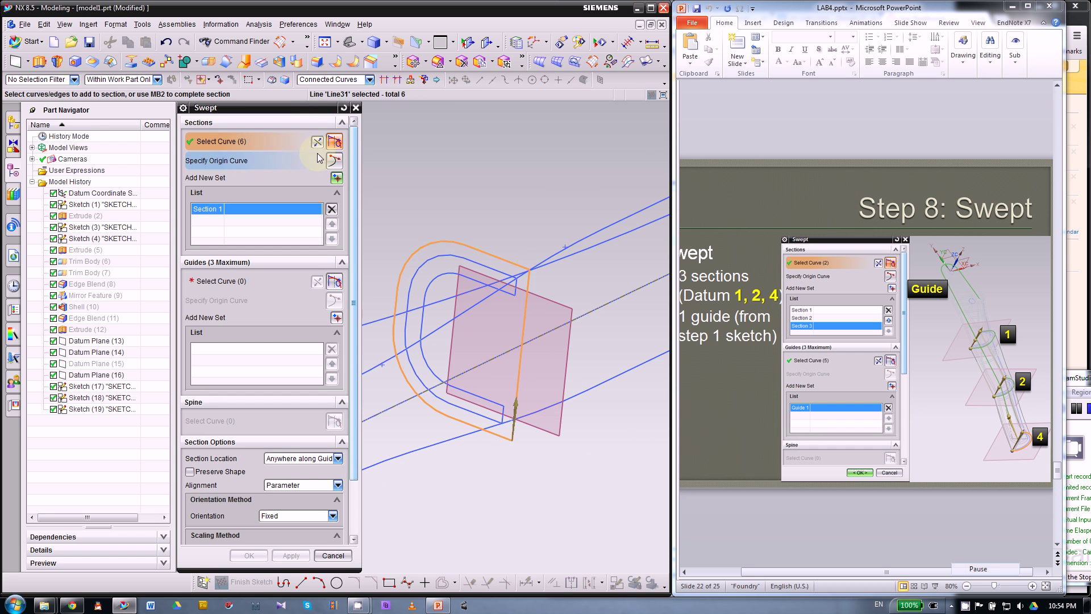
- Specify the first section's straight line as its origin curve, starting at the upper end and pointing down
{"action": "left_click", "coordinate": [303, 164]}
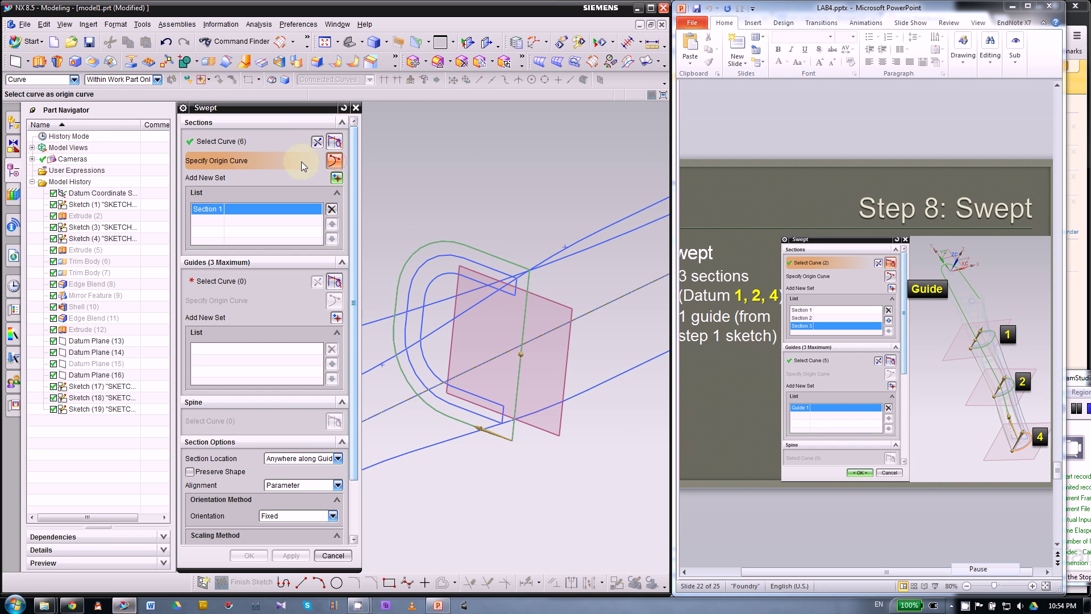
{"action": "scroll", "coordinate": [400, 358], "scroll_direction": "down", "scroll_amount": 2}
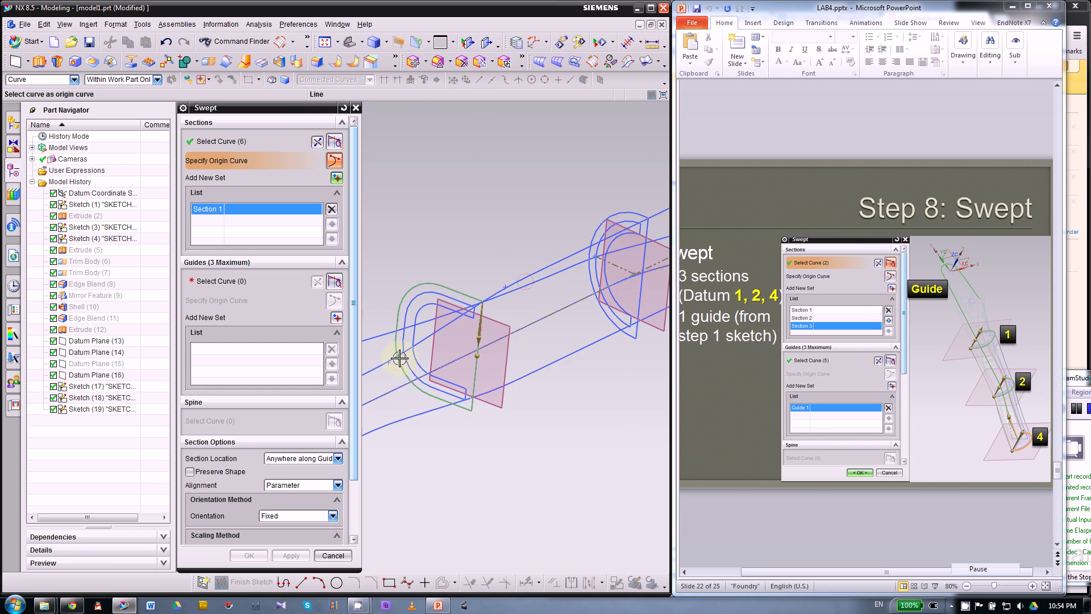
{"action": "scroll", "coordinate": [400, 359], "scroll_direction": "down", "scroll_amount": 3}
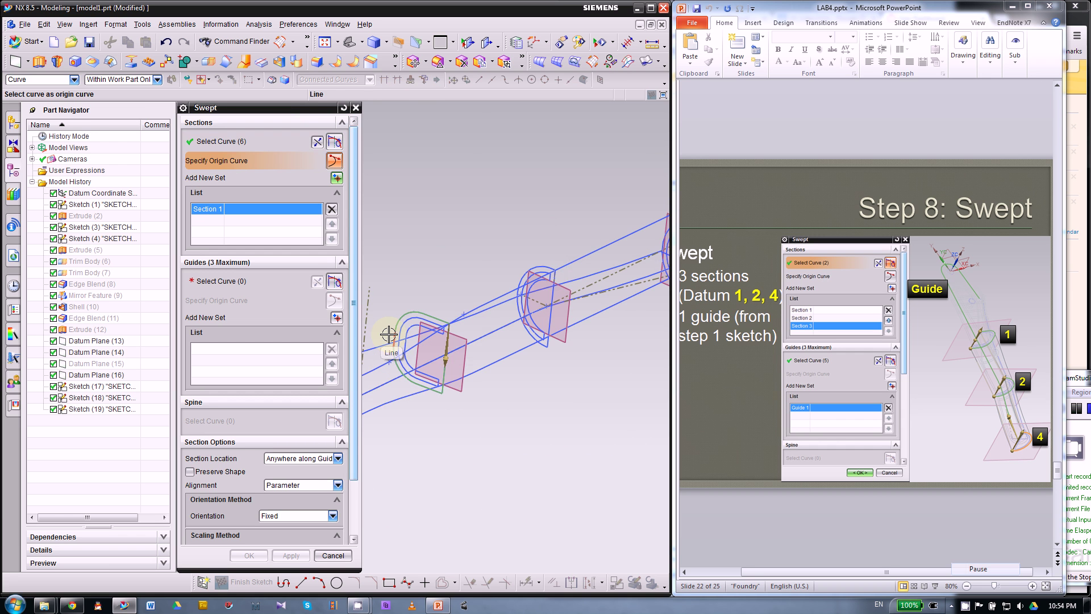
{"action": "scroll", "coordinate": [389, 335], "scroll_direction": "up", "scroll_amount": 2}
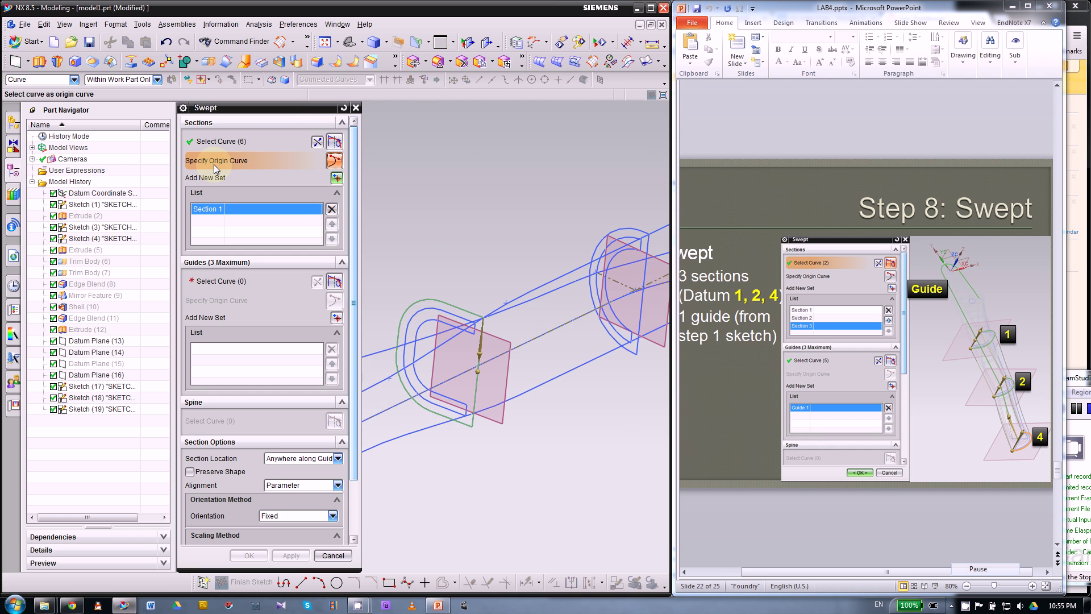
{"action": "scroll", "coordinate": [501, 324], "scroll_direction": "up", "scroll_amount": 3}
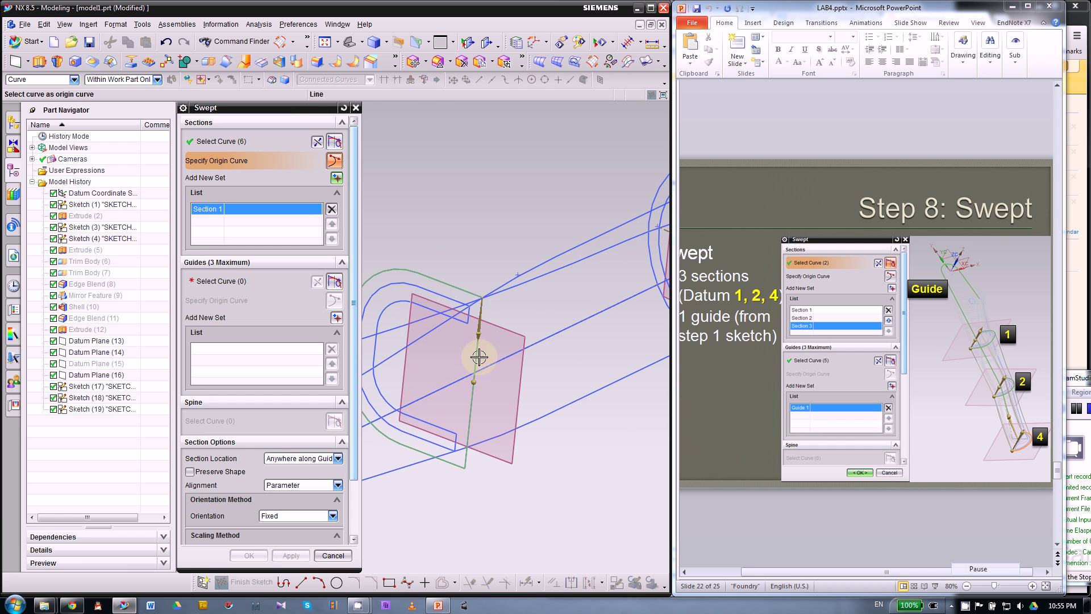
{"action": "scroll", "coordinate": [479, 353], "scroll_direction": "down", "scroll_amount": 4}
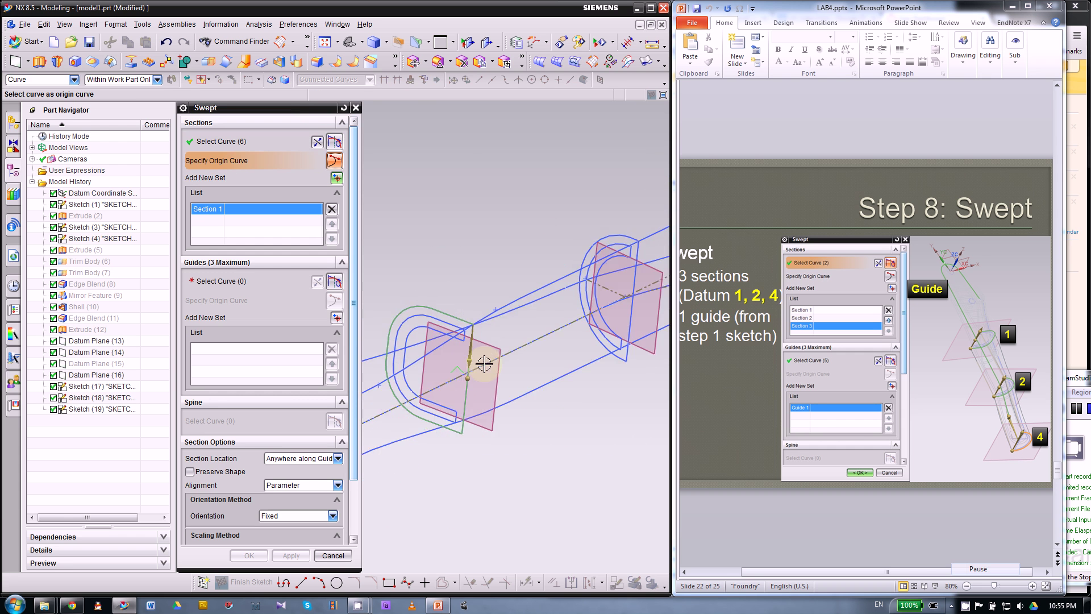
{"action": "scroll", "coordinate": [436, 370], "scroll_direction": "down", "scroll_amount": 2}
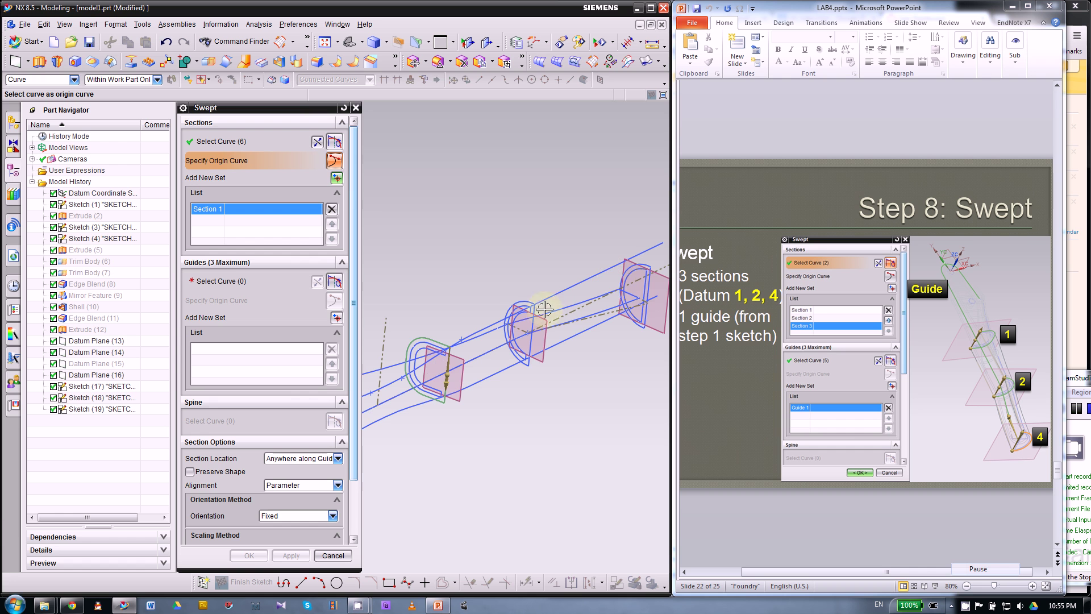
{"action": "scroll", "coordinate": [422, 377], "scroll_direction": "up", "scroll_amount": 3}
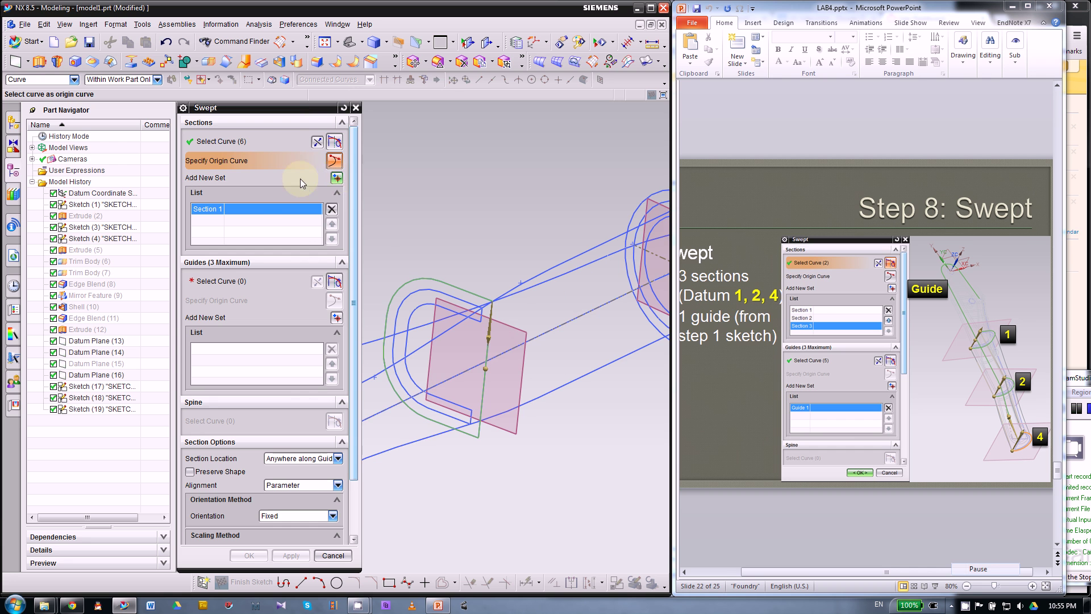
- Add a second section set and select the outer closed profile on datum plane 2 for it
{"action": "left_click", "coordinate": [336, 178]}
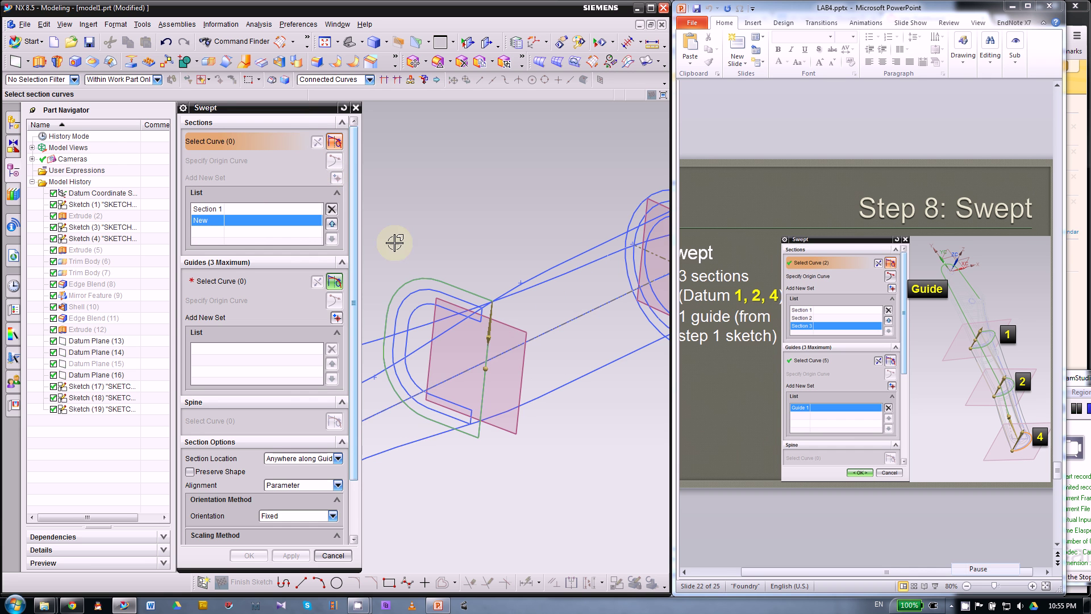
{"action": "scroll", "coordinate": [390, 239], "scroll_direction": "down", "scroll_amount": 4}
{"action": "scroll", "coordinate": [520, 221], "scroll_direction": "up", "scroll_amount": 5}
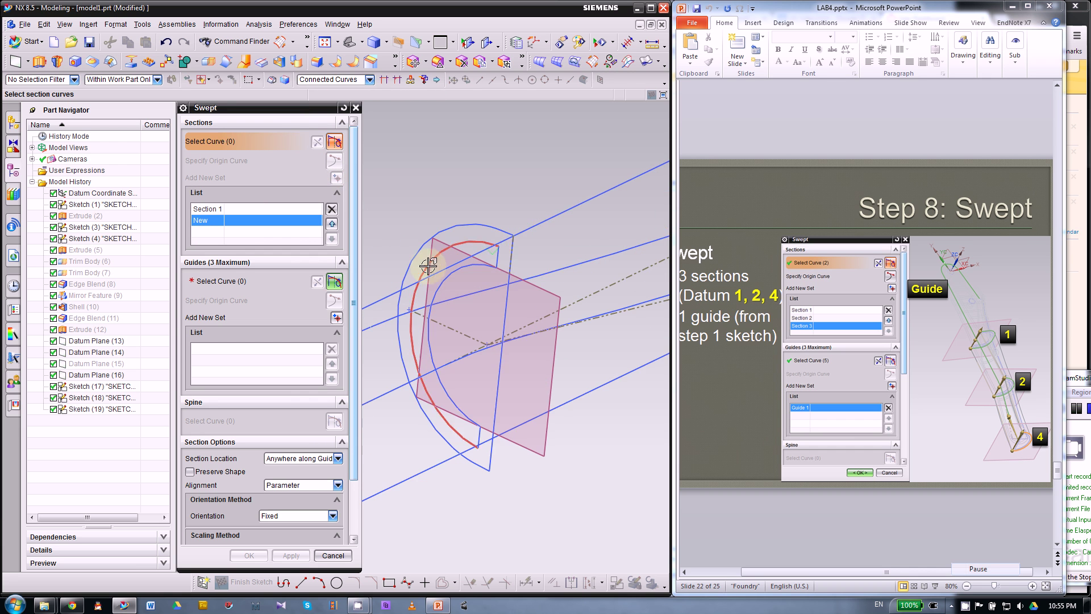
{"action": "left_click", "coordinate": [512, 252]}
{"action": "scroll", "coordinate": [511, 252], "scroll_direction": "down", "scroll_amount": 5}
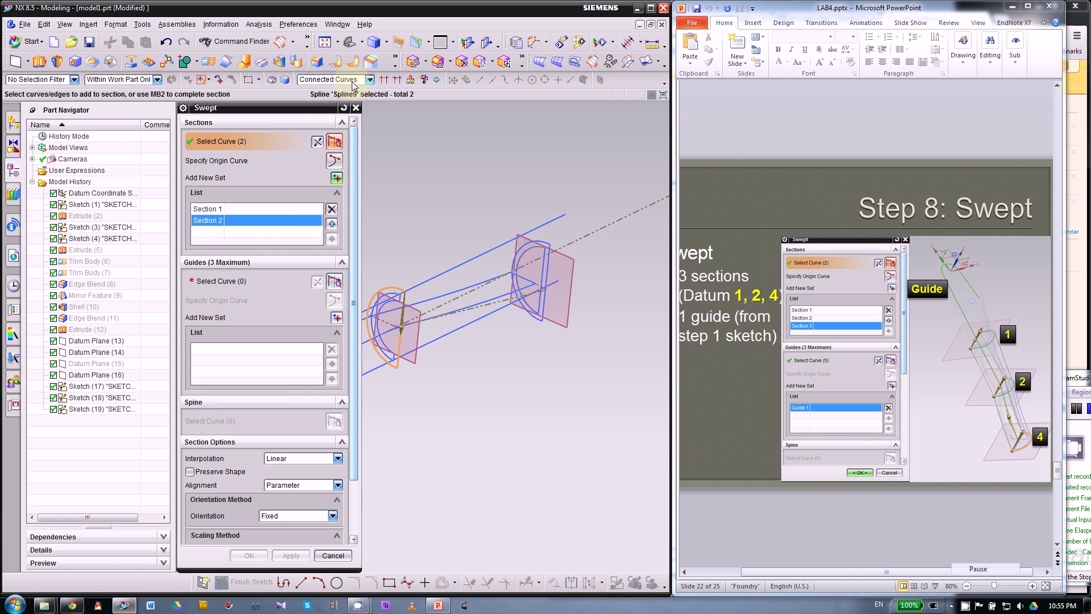
- Add a third section set and select the outer closed profile on datum plane 4 for it
{"action": "left_click", "coordinate": [336, 177]}
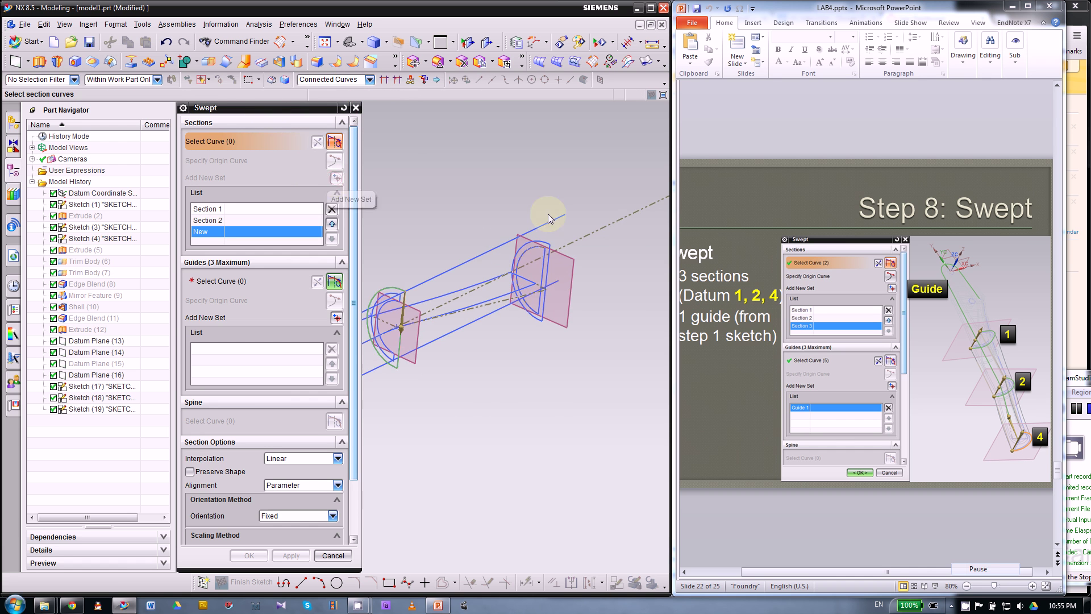
{"action": "scroll", "coordinate": [579, 250], "scroll_direction": "up", "scroll_amount": 3}
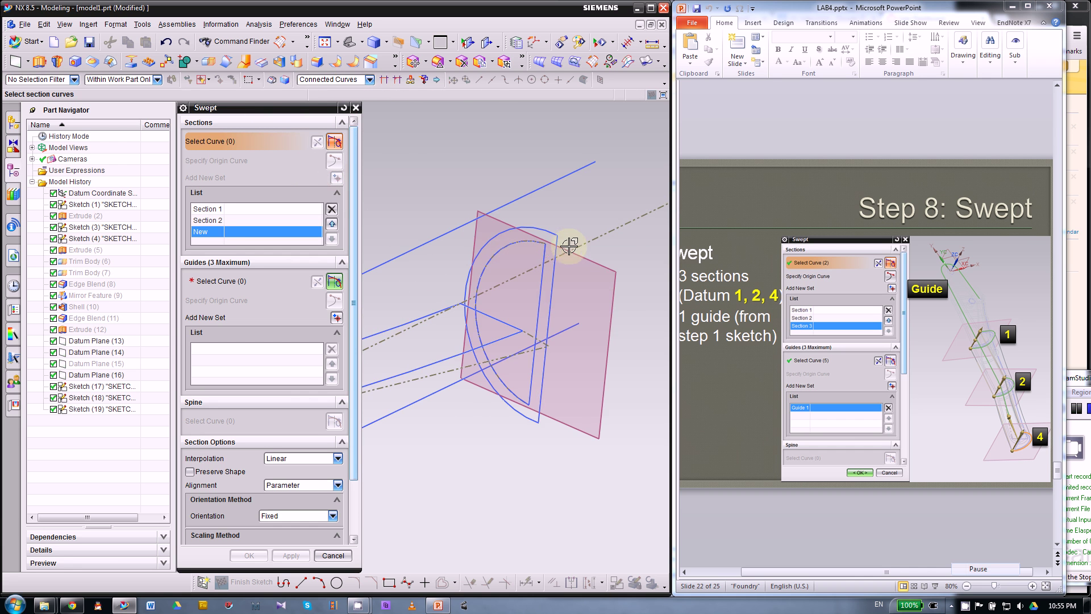
{"action": "left_click", "coordinate": [562, 243]}
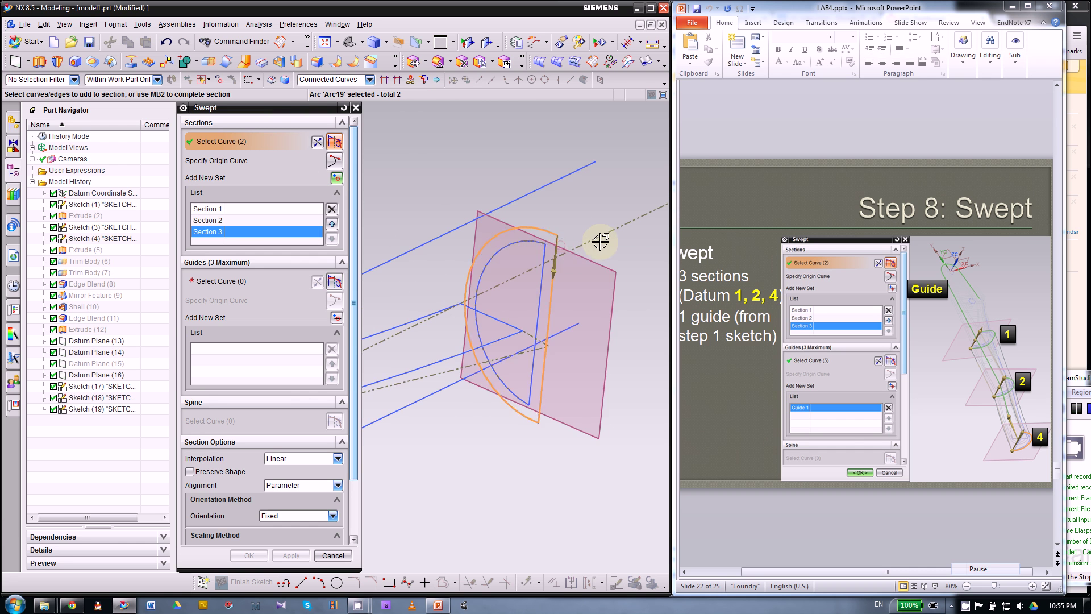
- Select the tangent curve chain of the step 1 sketch as the single guide of the Swept feature
{"action": "scroll", "coordinate": [596, 242], "scroll_direction": "down", "scroll_amount": 3}
{"action": "scroll", "coordinate": [595, 243], "scroll_direction": "down", "scroll_amount": 4}
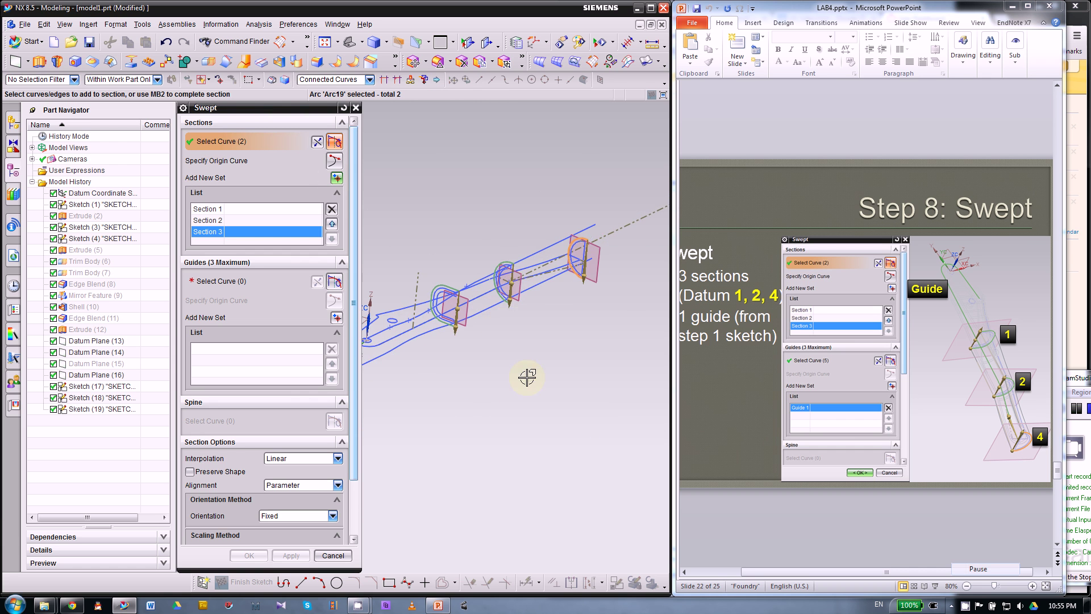
{"action": "middle_click_drag", "start_coordinate": [527, 377], "coordinate": [541, 426]}
{"action": "left_click", "coordinate": [234, 285]}
{"action": "scroll", "coordinate": [476, 301], "scroll_direction": "up", "scroll_amount": 3}
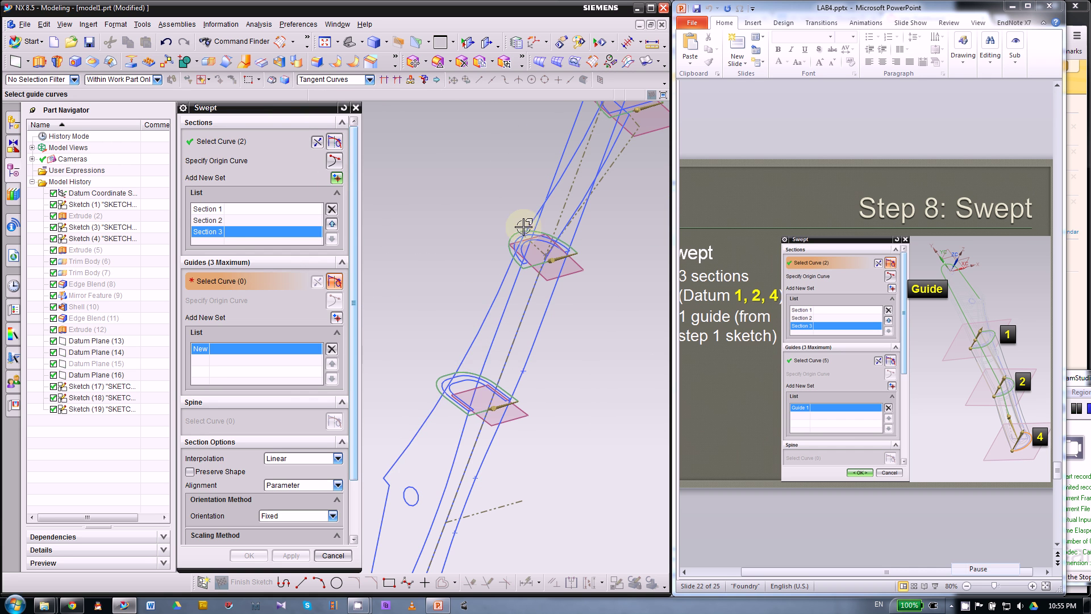
{"action": "scroll", "coordinate": [428, 281], "scroll_direction": "down", "scroll_amount": 2}
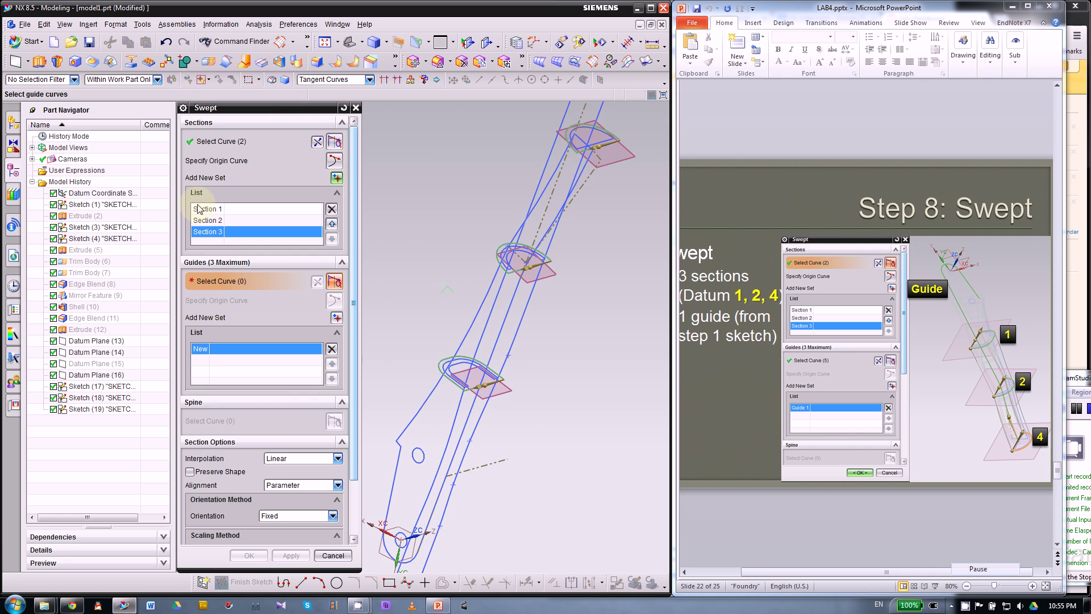
{"action": "left_click", "coordinate": [478, 320]}
- Examine the swept preview between the three sections, checking its shape and the section start directions
{"action": "middle_click_drag", "start_coordinate": [613, 377], "coordinate": [530, 287]}
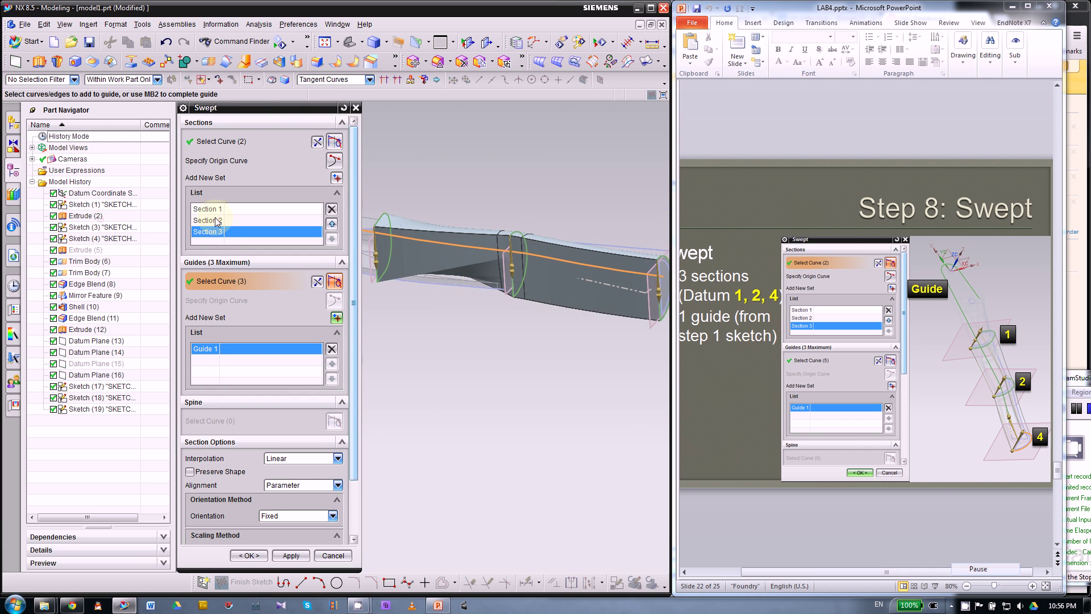
{"action": "scroll", "coordinate": [458, 251], "scroll_direction": "down", "scroll_amount": 3}
{"action": "scroll", "coordinate": [458, 251], "scroll_direction": "up", "scroll_amount": 2}
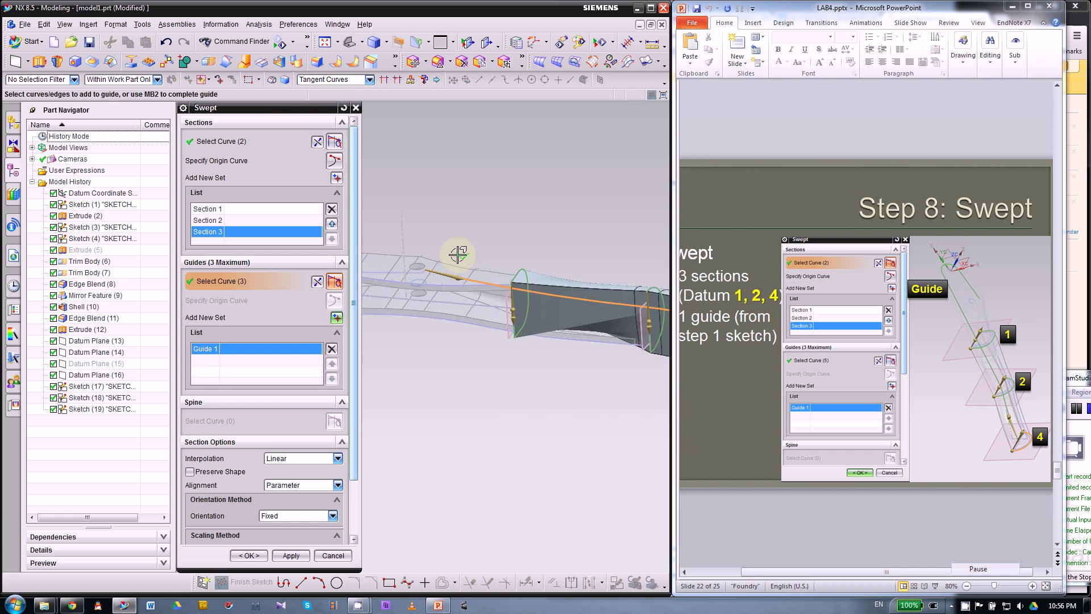
{"action": "scroll", "coordinate": [584, 358], "scroll_direction": "up", "scroll_amount": 2}
{"action": "scroll", "coordinate": [545, 336], "scroll_direction": "down", "scroll_amount": 3}
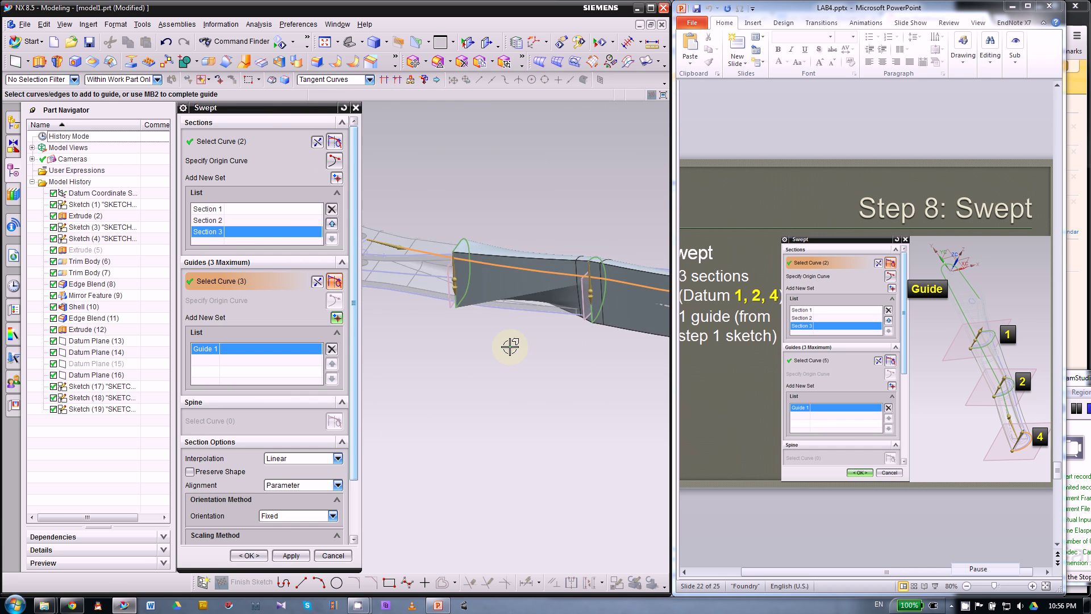
{"action": "scroll", "coordinate": [432, 277], "scroll_direction": "up", "scroll_amount": 3}
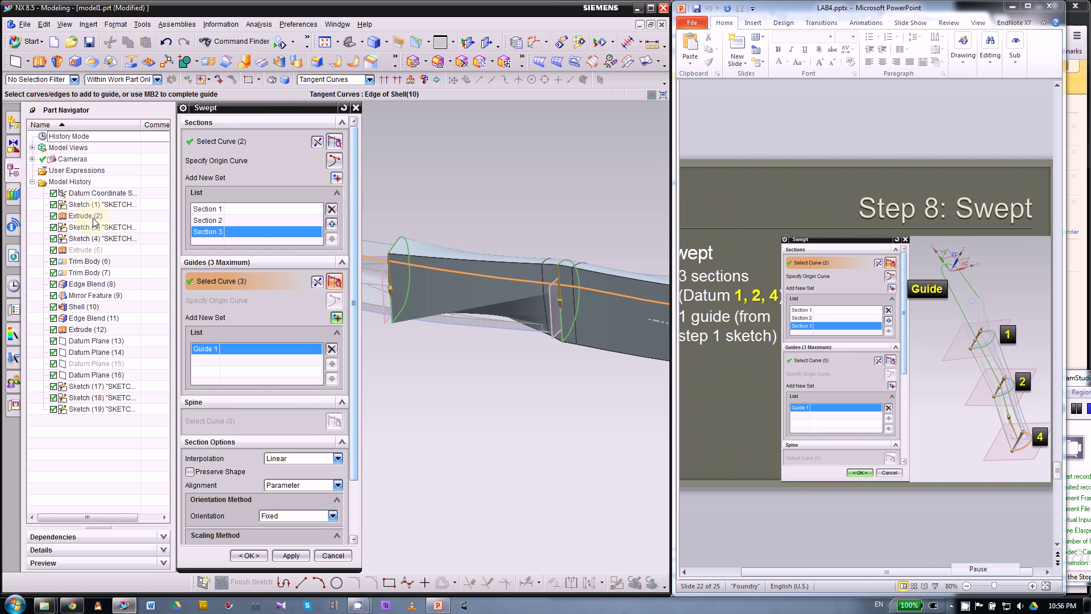
{"action": "middle_click_drag", "start_coordinate": [431, 273], "coordinate": [390, 261]}
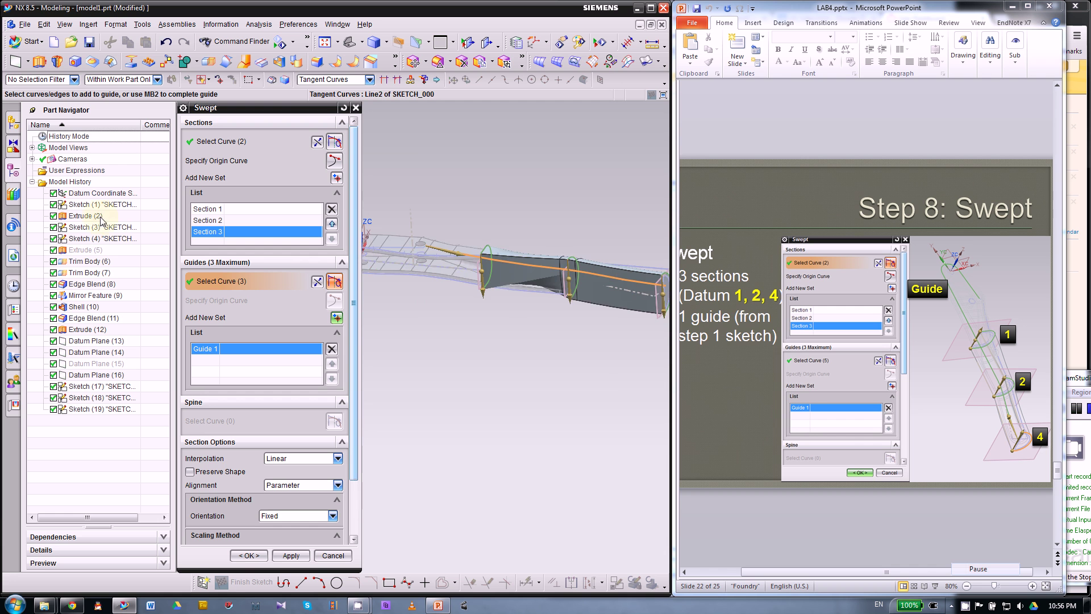
{"action": "middle_click_drag", "start_coordinate": [519, 236], "coordinate": [549, 158]}
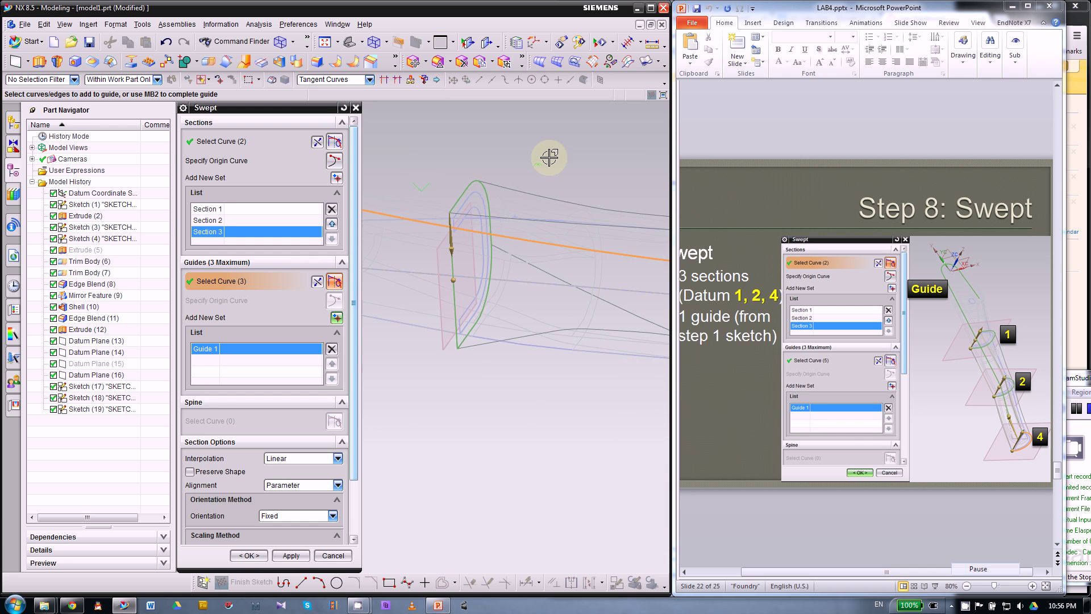
{"action": "middle_click_drag", "start_coordinate": [494, 237], "coordinate": [566, 330]}
{"action": "scroll", "coordinate": [492, 339], "scroll_direction": "down", "scroll_amount": 5}
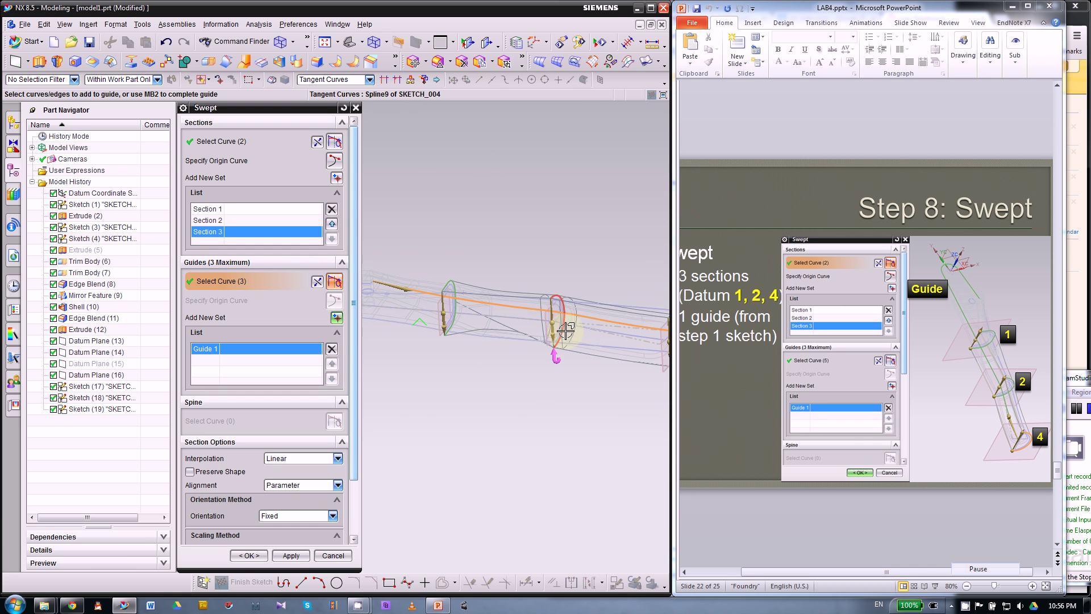
- Examine the far end of the swept preview and identify which sketch the long side lines belong to
{"action": "right_click", "coordinate": [116, 227]}
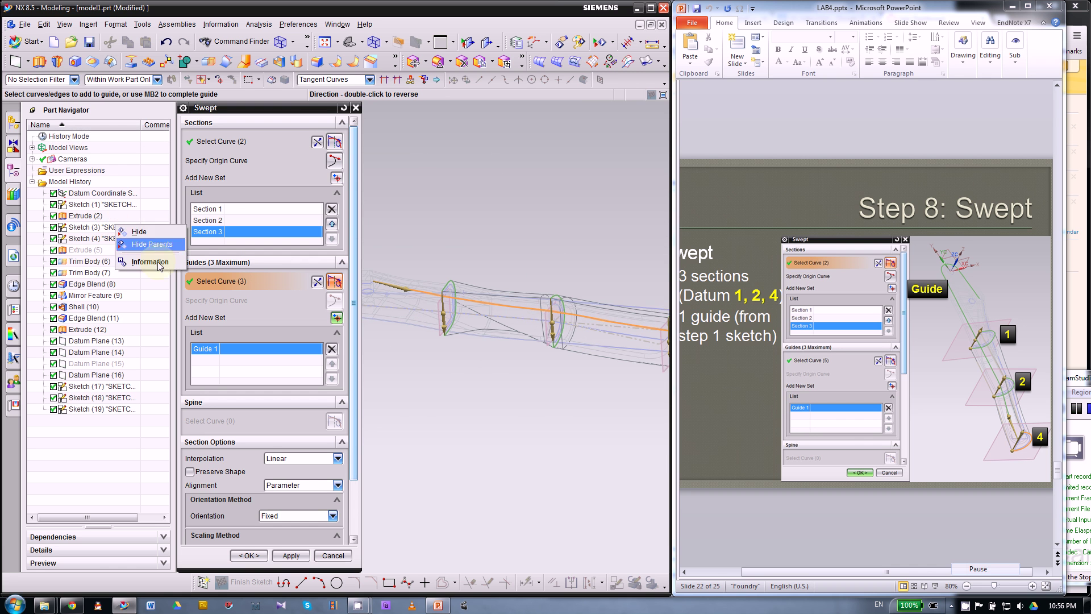
{"action": "left_click", "coordinate": [458, 355]}
{"action": "middle_click_drag", "start_coordinate": [458, 355], "coordinate": [564, 349]}
{"action": "scroll", "coordinate": [564, 349], "scroll_direction": "up", "scroll_amount": 5}
{"action": "scroll", "coordinate": [541, 348], "scroll_direction": "up", "scroll_amount": 2}
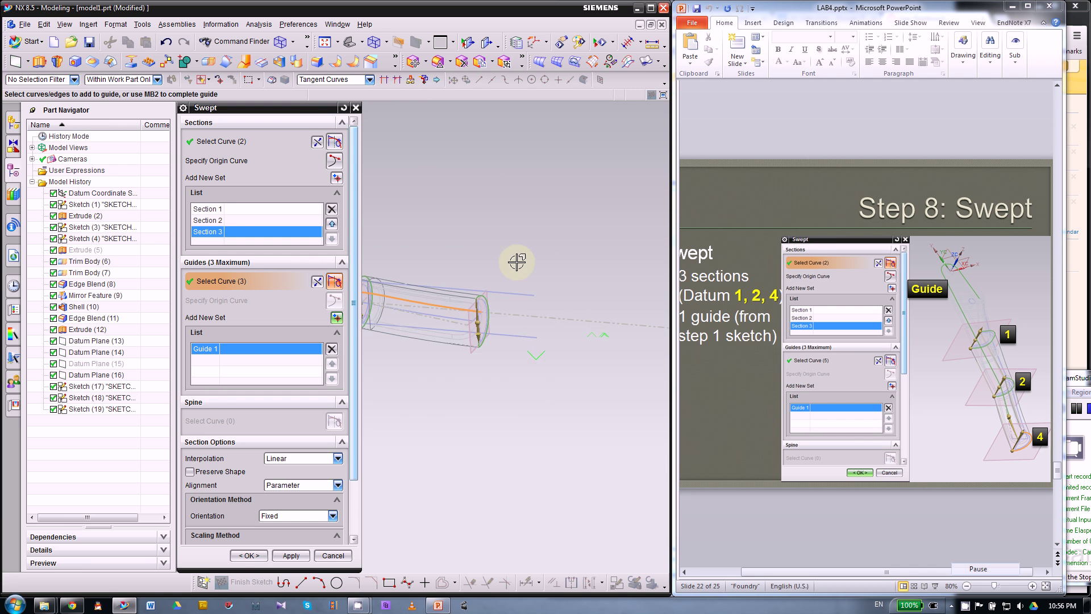
{"action": "scroll", "coordinate": [499, 284], "scroll_direction": "up", "scroll_amount": 1}
{"action": "right_click", "coordinate": [503, 296]}
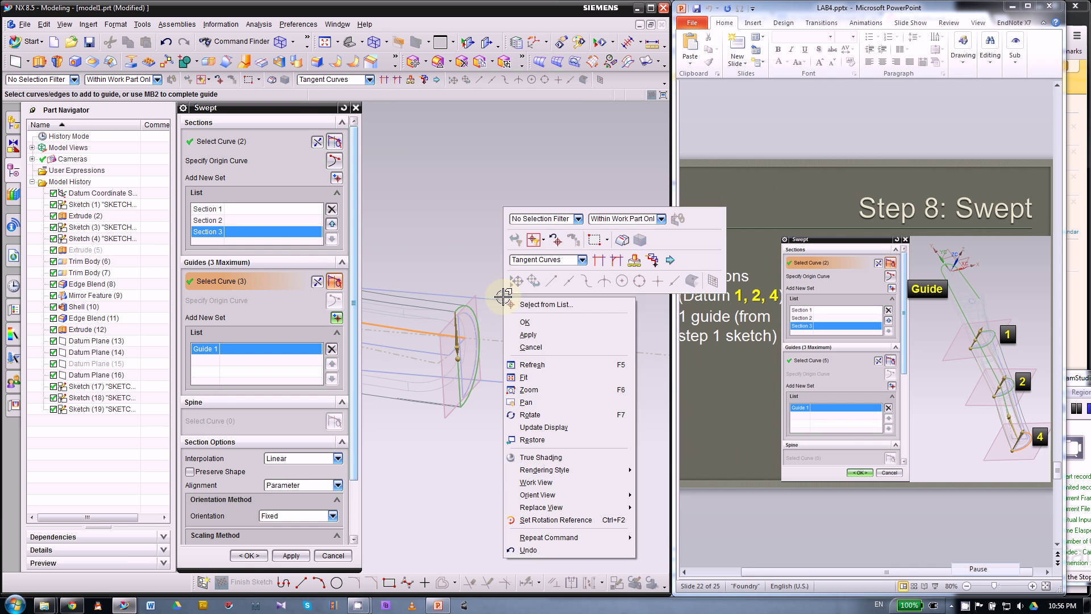
{"action": "left_click", "coordinate": [458, 242]}
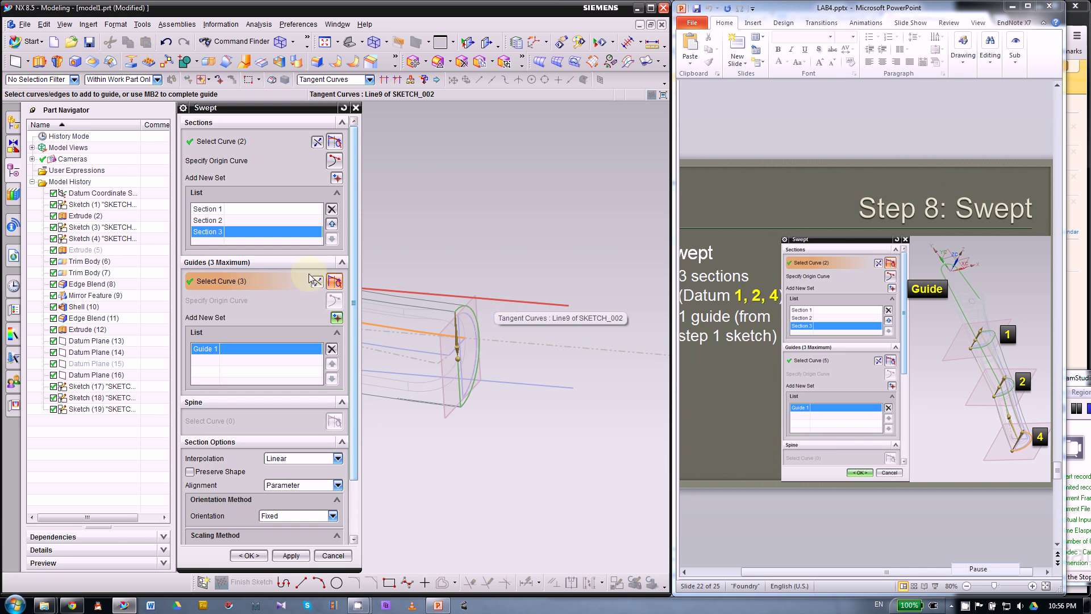
- Widen the Part Navigator's Name column to show full sketch names, and hide Sketch (4) "SKETCH_002"
{"action": "double_click", "coordinate": [141, 124]}
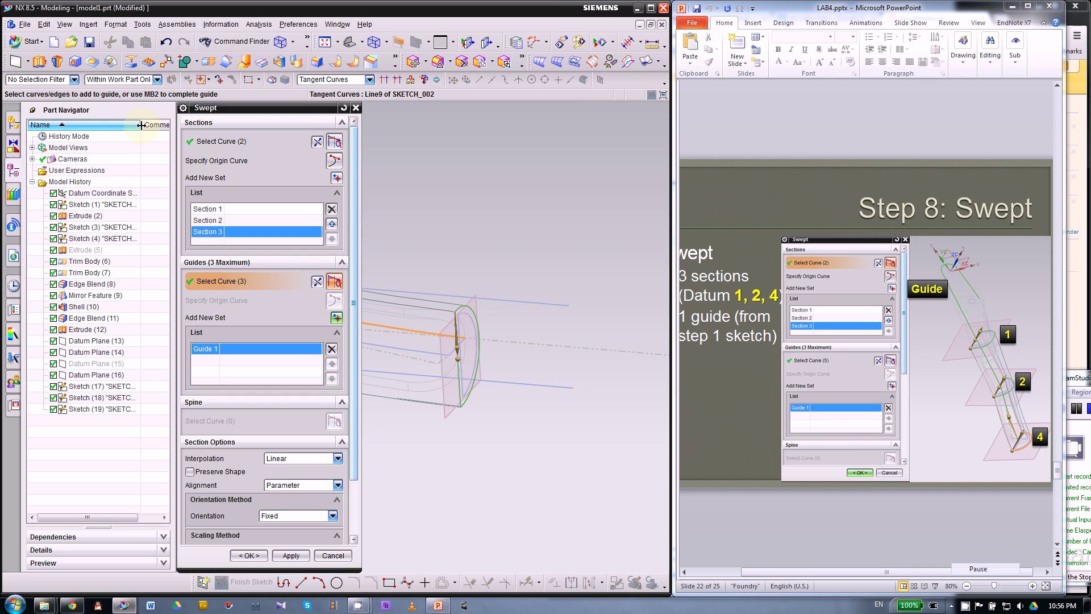
{"action": "left_click", "coordinate": [144, 239]}
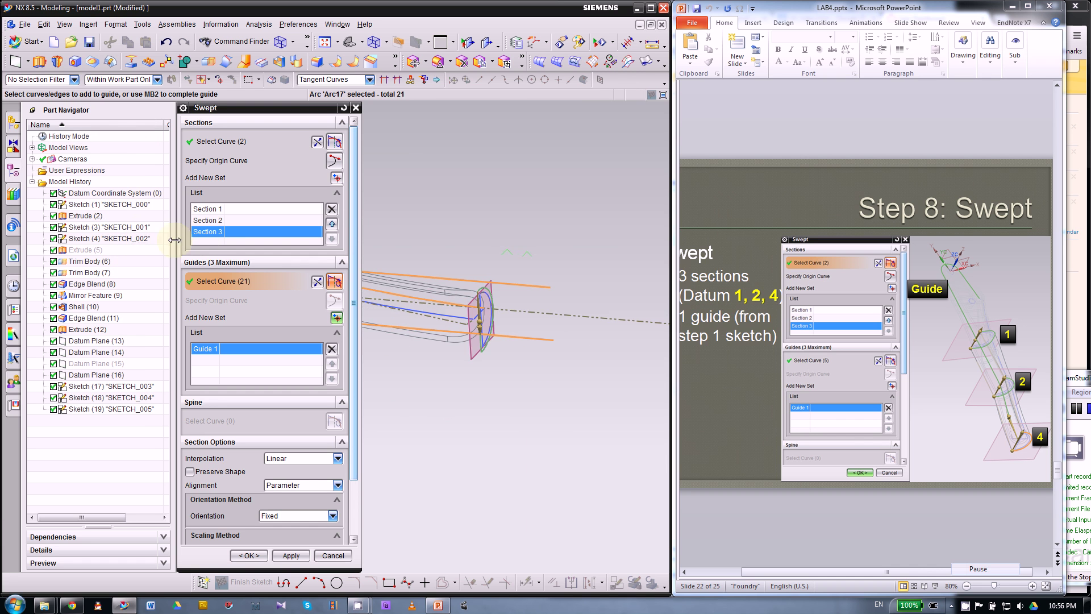
{"action": "right_click", "coordinate": [125, 243]}
{"action": "left_click", "coordinate": [145, 247]}
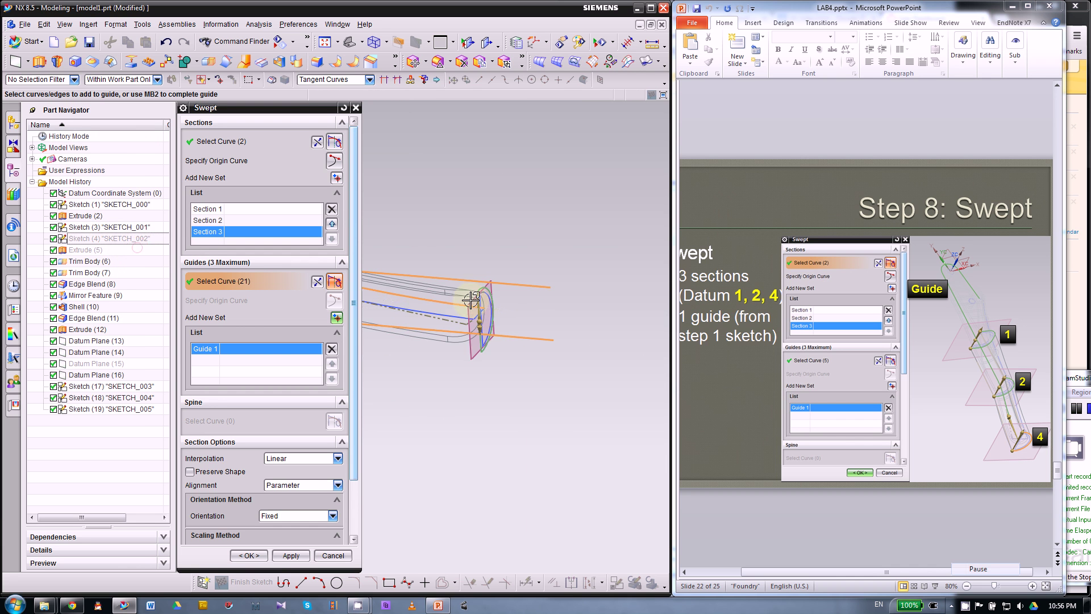
{"action": "middle_click_drag", "start_coordinate": [537, 310], "coordinate": [589, 303]}
{"action": "scroll", "coordinate": [516, 301], "scroll_direction": "up", "scroll_amount": 5}
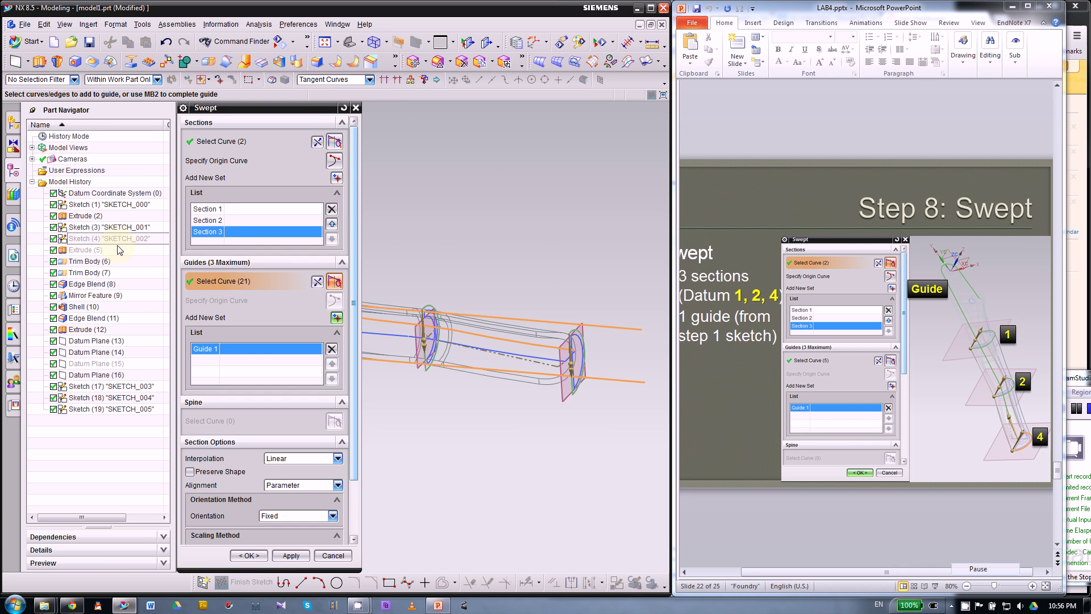
- Remove the long side edge chain of the existing body from Guide 1, keeping only the step 1 sketch curves
{"action": "scroll", "coordinate": [546, 319], "scroll_direction": "down", "scroll_amount": 2}
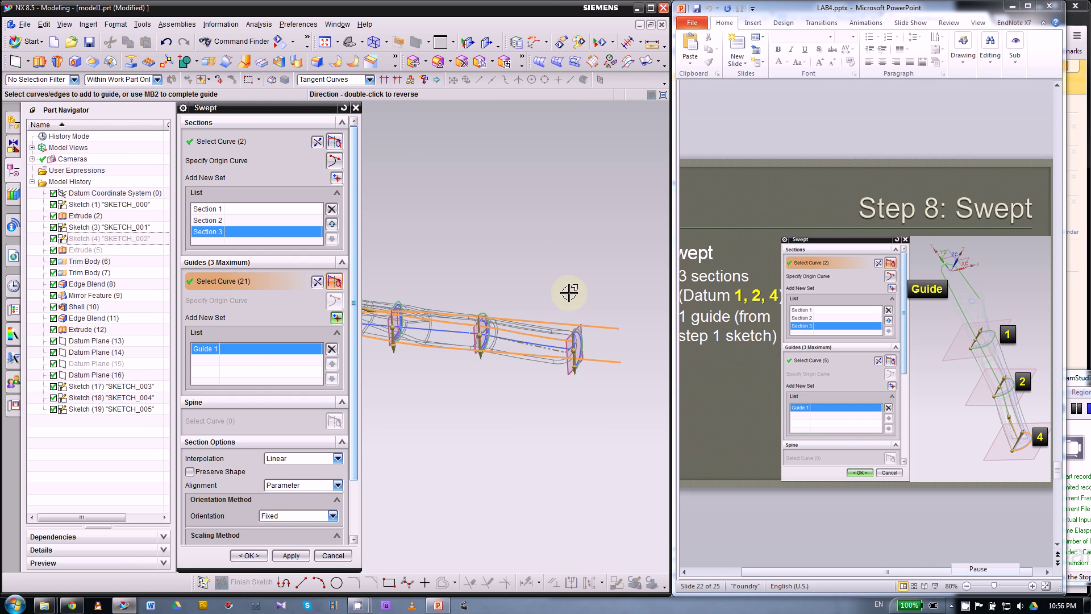
{"action": "left_click", "coordinate": [596, 325]}
{"action": "middle_click_drag", "start_coordinate": [596, 325], "coordinate": [628, 319]}
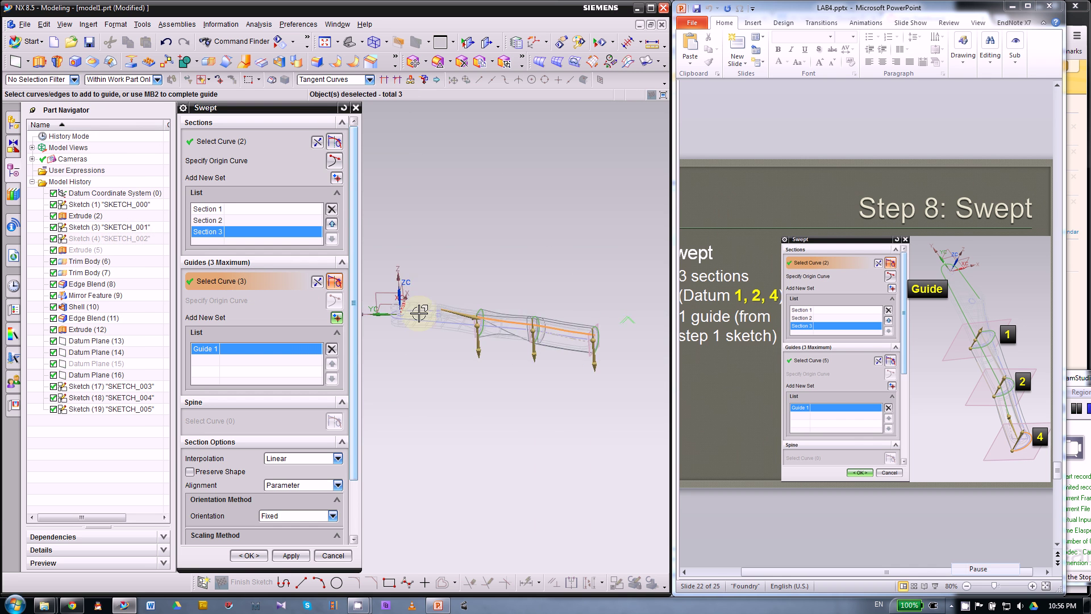
{"action": "scroll", "coordinate": [523, 316], "scroll_direction": "down", "scroll_amount": 1}
{"action": "scroll", "coordinate": [523, 316], "scroll_direction": "up", "scroll_amount": 3}
{"action": "middle_click_drag", "start_coordinate": [517, 372], "coordinate": [511, 333]}
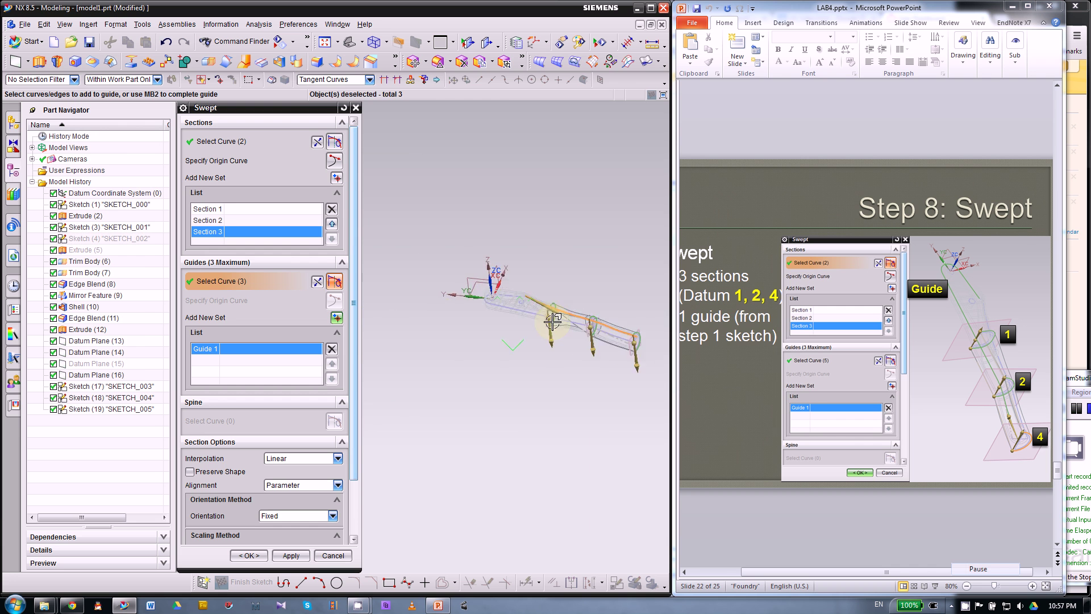
{"action": "scroll", "coordinate": [598, 323], "scroll_direction": "up", "scroll_amount": 3}
- Try to add a second guide to the Swept feature using the body's tangent edge chain, then clear that selection
{"action": "left_click", "coordinate": [336, 317]}
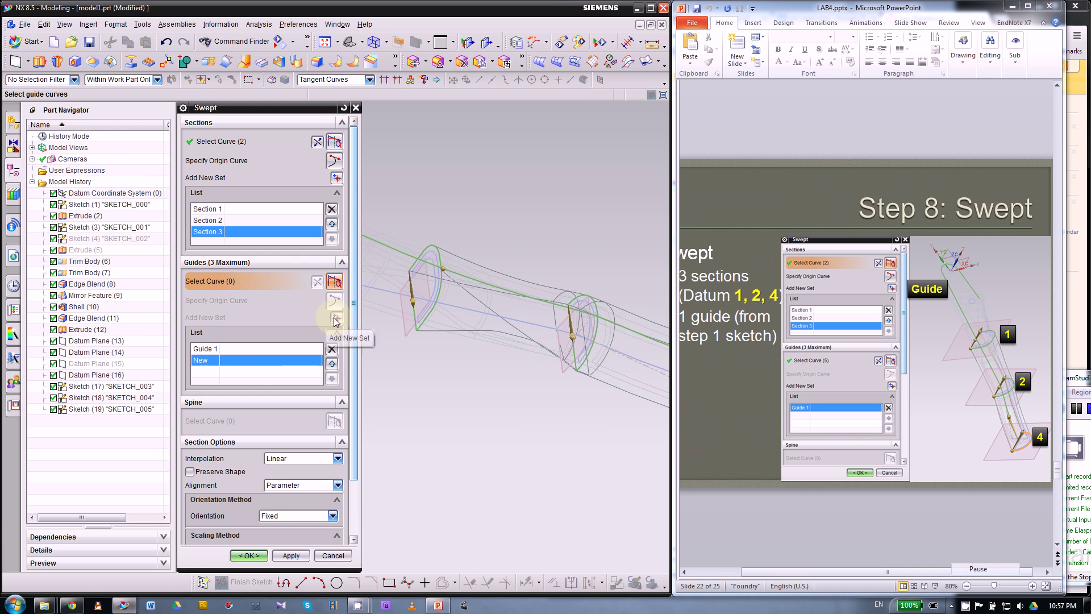
{"action": "middle_click_drag", "start_coordinate": [488, 380], "coordinate": [529, 367]}
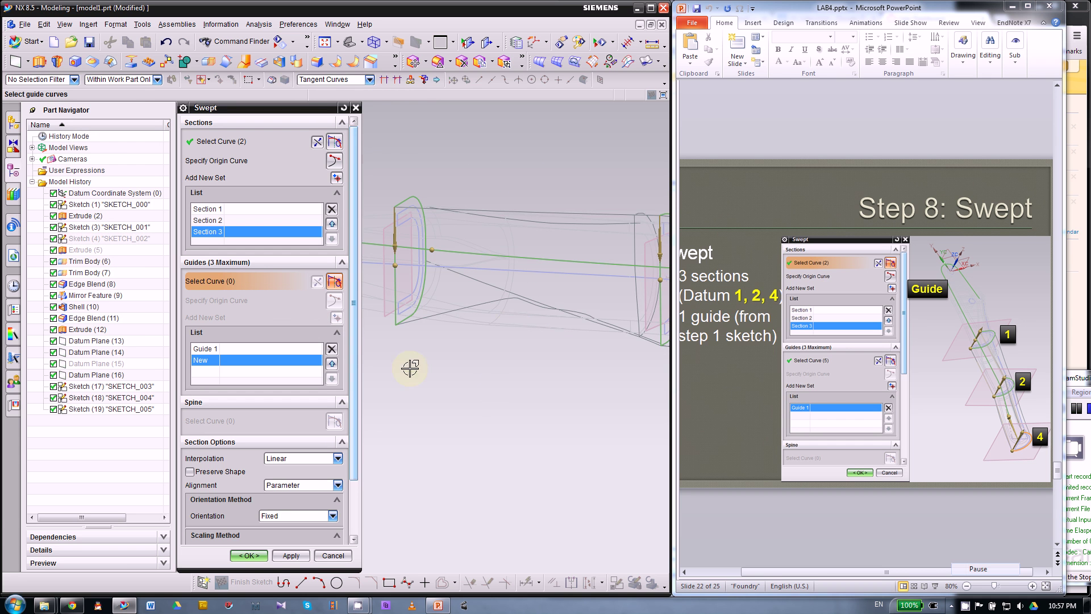
{"action": "middle_click_drag", "start_coordinate": [410, 368], "coordinate": [495, 371]}
{"action": "middle_click_drag", "start_coordinate": [623, 365], "coordinate": [478, 364]}
{"action": "left_click", "coordinate": [458, 332]}
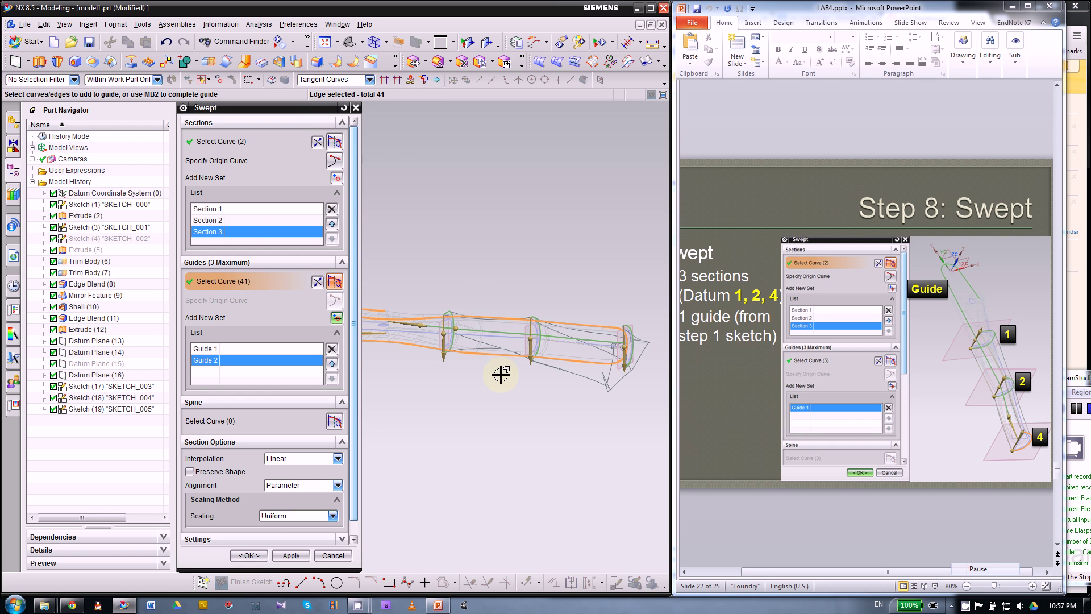
{"action": "middle_click_drag", "start_coordinate": [485, 355], "coordinate": [508, 382]}
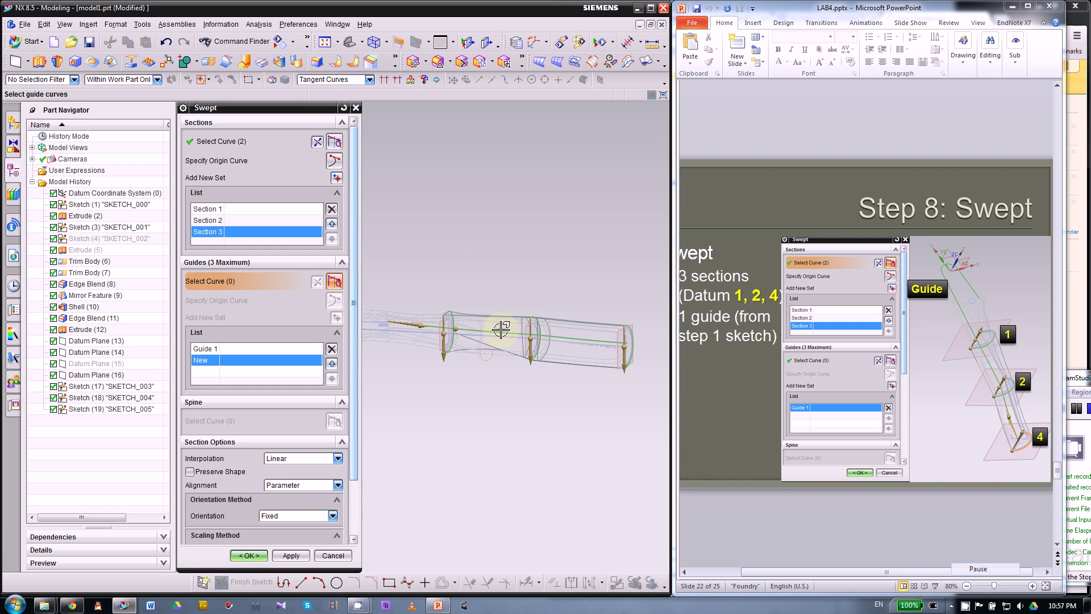
- Try to build Guide 2 edge by edge along the body's lower side, with the curve rule set to Single Curve
{"action": "left_click", "coordinate": [333, 80]}
{"action": "left_click", "coordinate": [329, 93]}
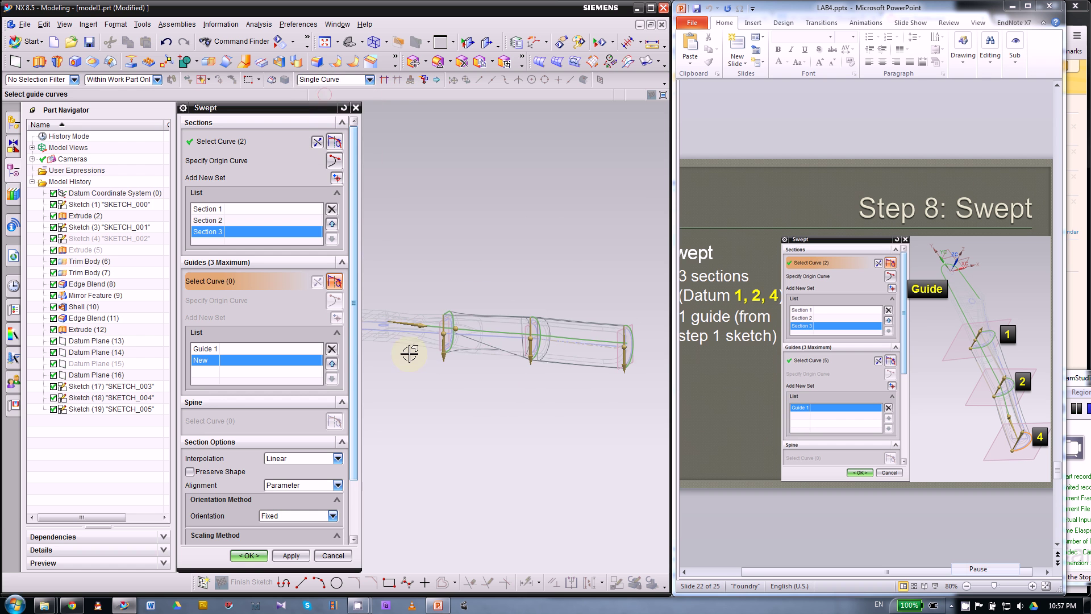
{"action": "scroll", "coordinate": [445, 353], "scroll_direction": "up", "scroll_amount": 5}
{"action": "middle_click_drag", "start_coordinate": [522, 368], "coordinate": [518, 367]}
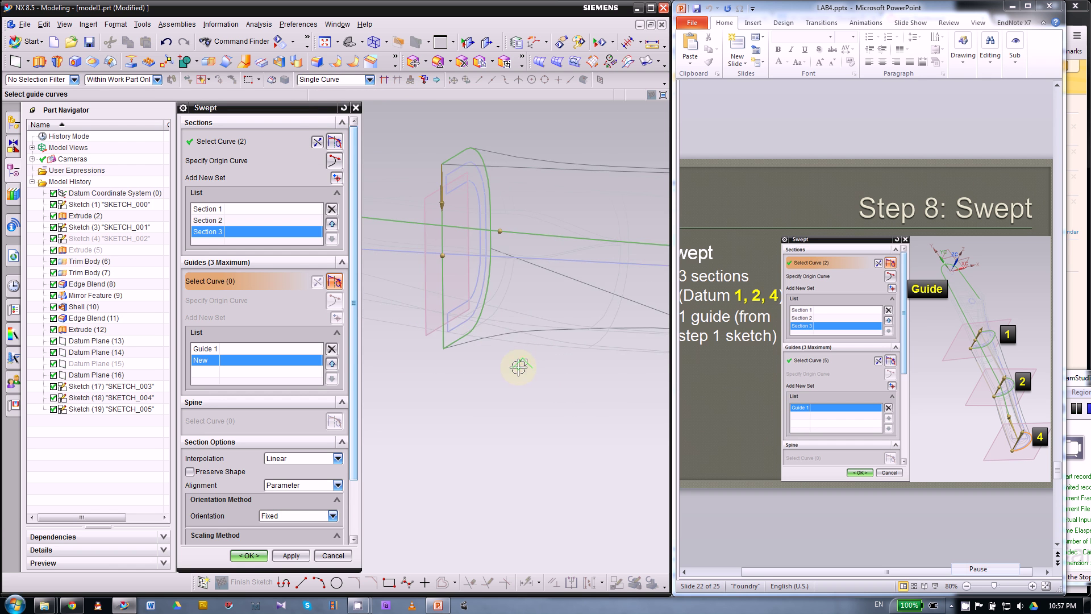
{"action": "left_click", "coordinate": [500, 341]}
{"action": "scroll", "coordinate": [472, 353], "scroll_direction": "down", "scroll_amount": 3}
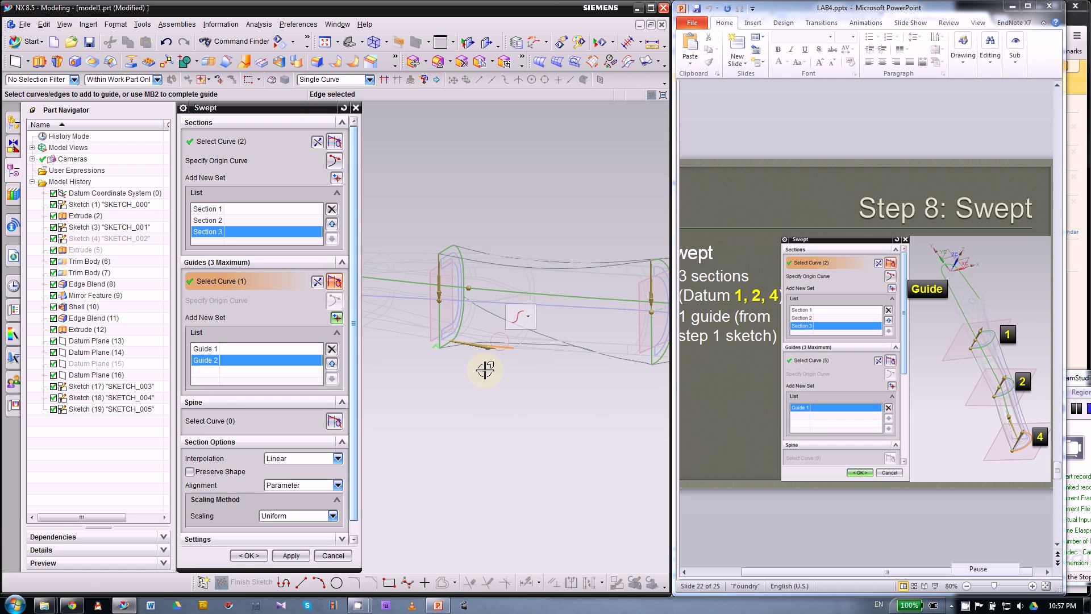
{"action": "left_click", "coordinate": [535, 349]}
{"action": "scroll", "coordinate": [482, 360], "scroll_direction": "down", "scroll_amount": 2}
{"action": "scroll", "coordinate": [519, 349], "scroll_direction": "up", "scroll_amount": 4}
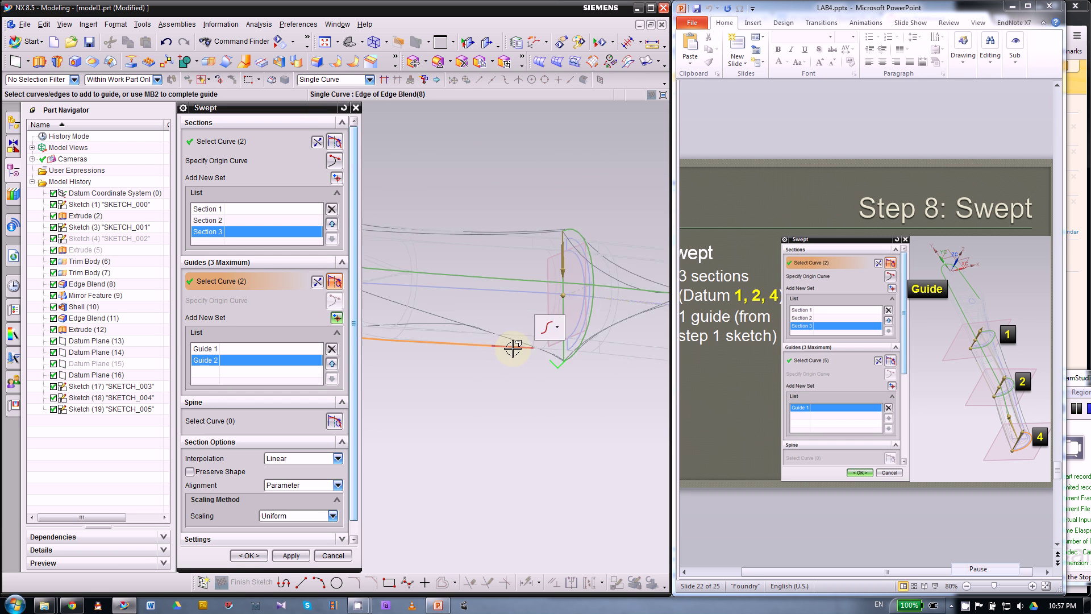
{"action": "left_click", "coordinate": [513, 349]}
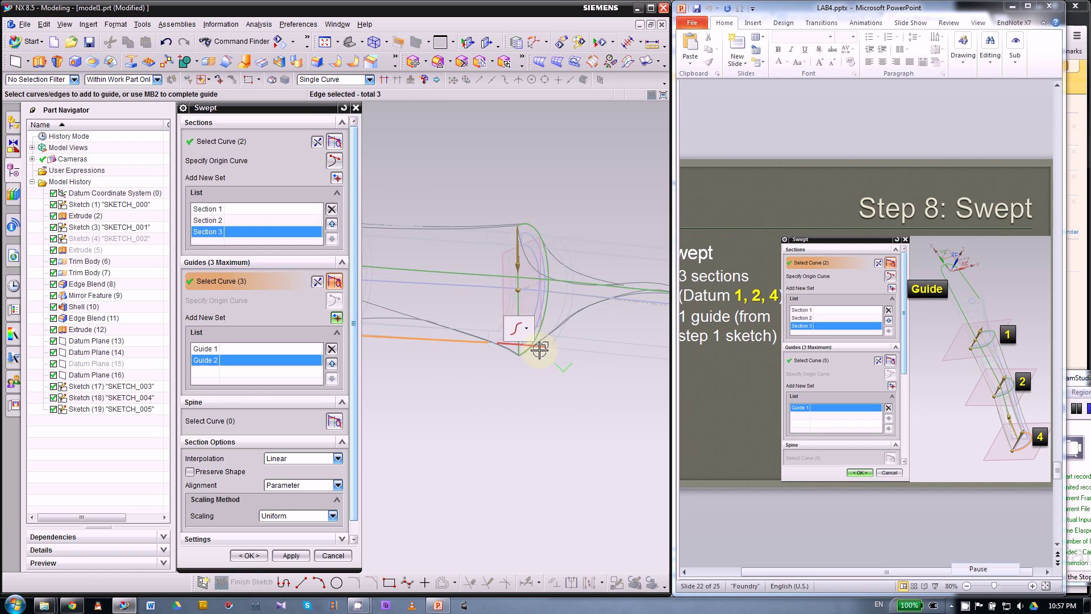
- Try to extend Guide 2 with further single edges past the middle section, then discard the second guide
{"action": "scroll", "coordinate": [494, 343], "scroll_direction": "up", "scroll_amount": 4}
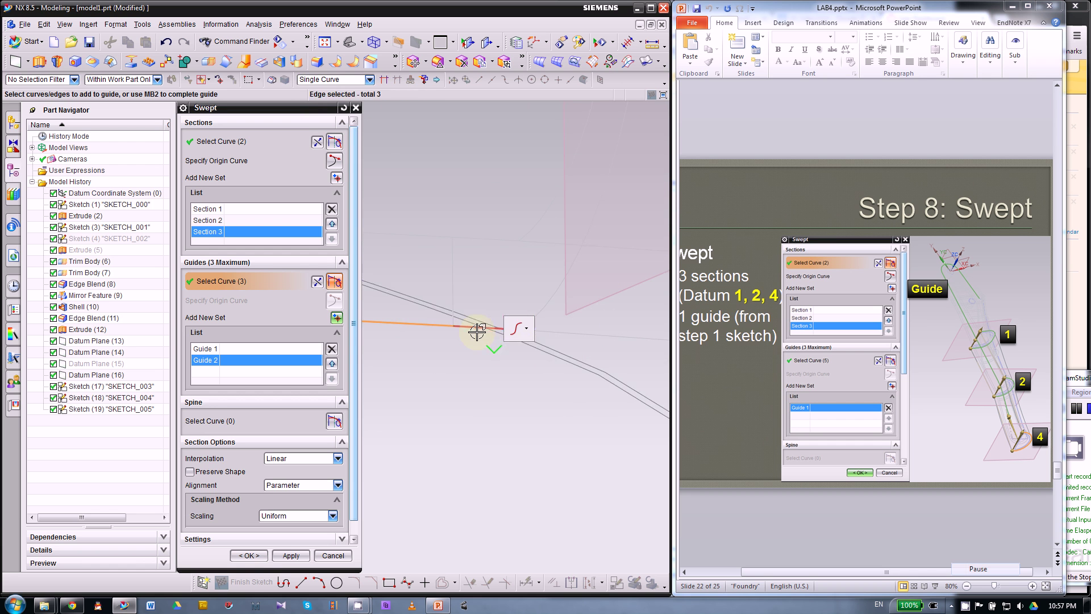
{"action": "left_click", "coordinate": [478, 332]}
{"action": "left_click", "coordinate": [543, 326]}
{"action": "scroll", "coordinate": [455, 354], "scroll_direction": "down", "scroll_amount": 3}
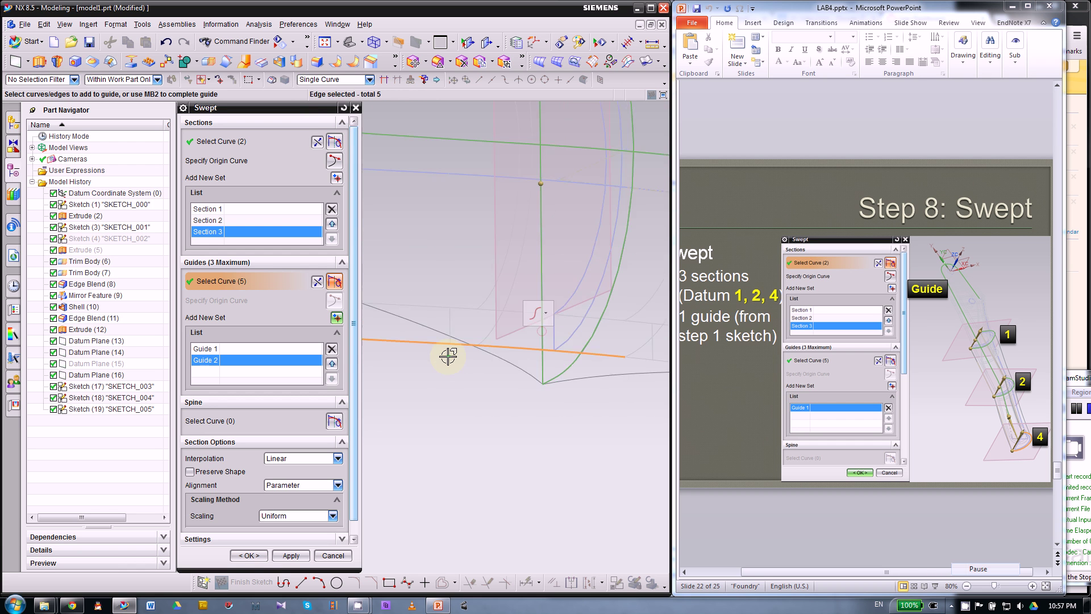
{"action": "middle_click_drag", "start_coordinate": [448, 355], "coordinate": [544, 353]}
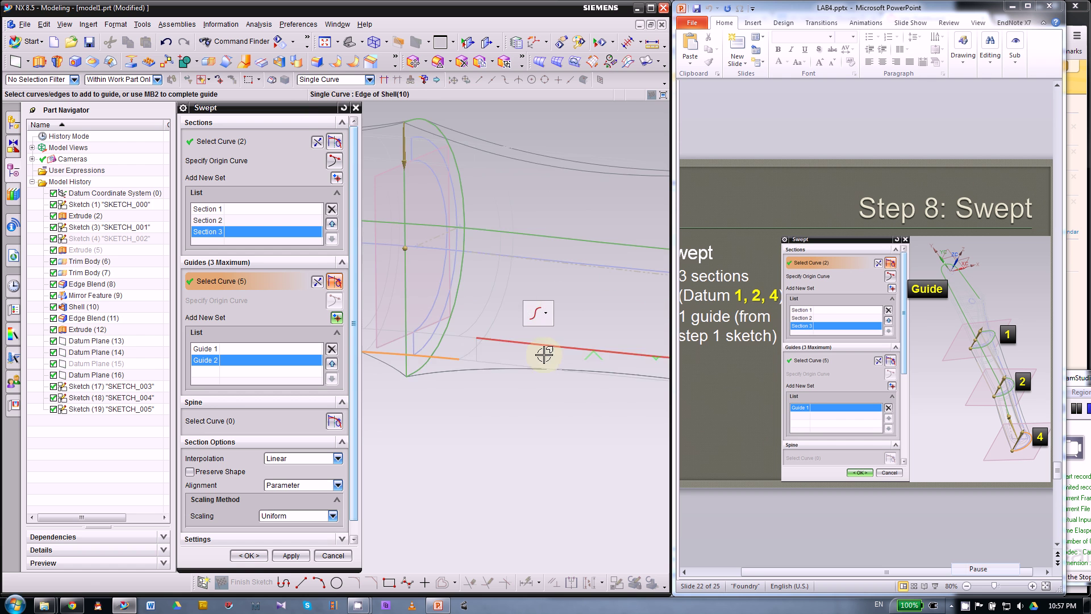
{"action": "left_click", "coordinate": [544, 353]}
{"action": "left_click", "coordinate": [470, 358]}
{"action": "scroll", "coordinate": [460, 363], "scroll_direction": "down", "scroll_amount": 3}
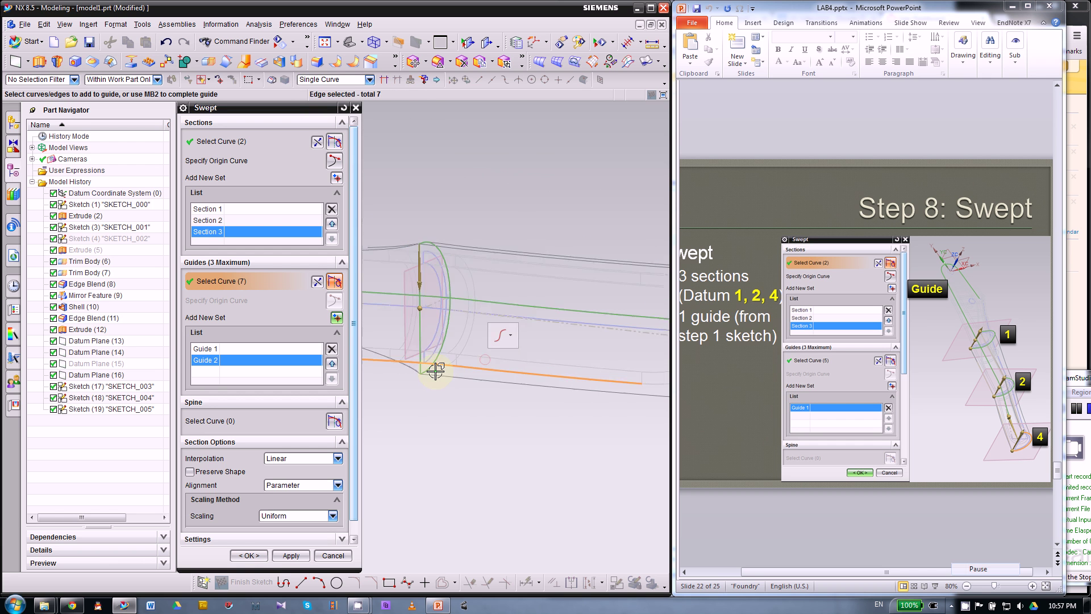
{"action": "scroll", "coordinate": [436, 370], "scroll_direction": "down", "scroll_amount": 3}
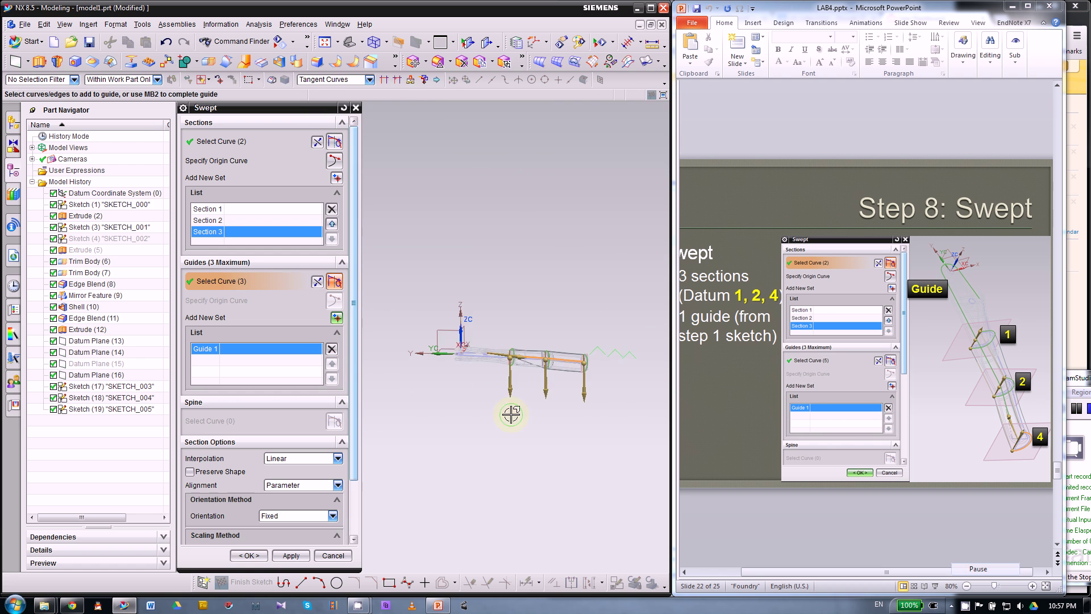
- Display the sweep preview shaded and set the section interpolation to Cubic
{"action": "middle_click_drag", "start_coordinate": [492, 416], "coordinate": [458, 290]}
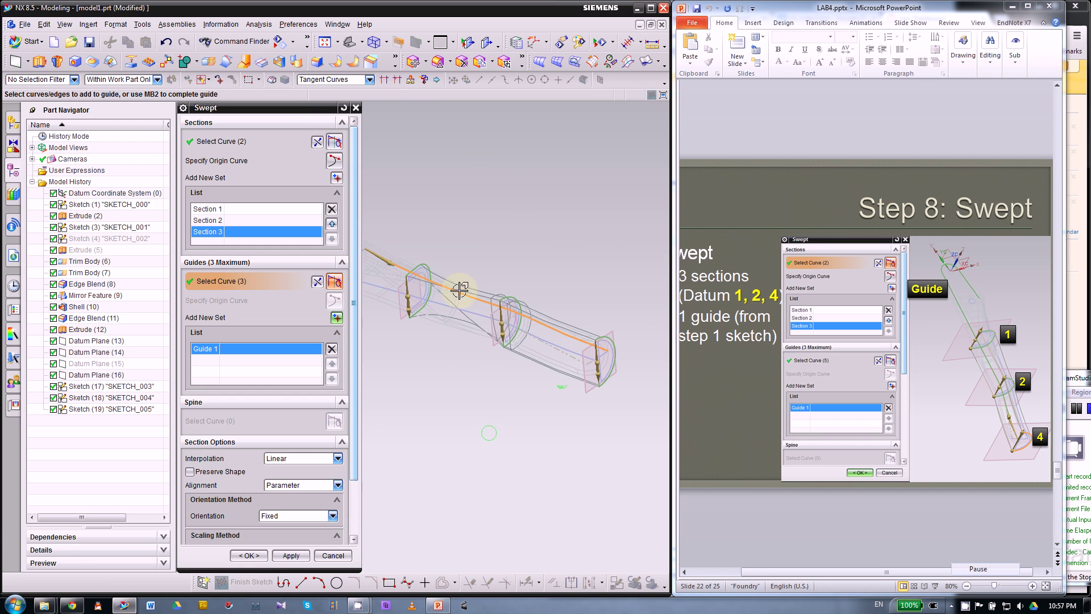
{"action": "mouse_move", "coordinate": [494, 234]}
{"action": "middle_mouse_down", "text": "ctrl"}
{"action": "mouse_move", "coordinate": [494, 222]}
{"action": "mouse_move", "coordinate": [438, 244]}
{"action": "mouse_move", "coordinate": [409, 328]}
{"action": "middle_mouse_up", "text": "ctrl"}
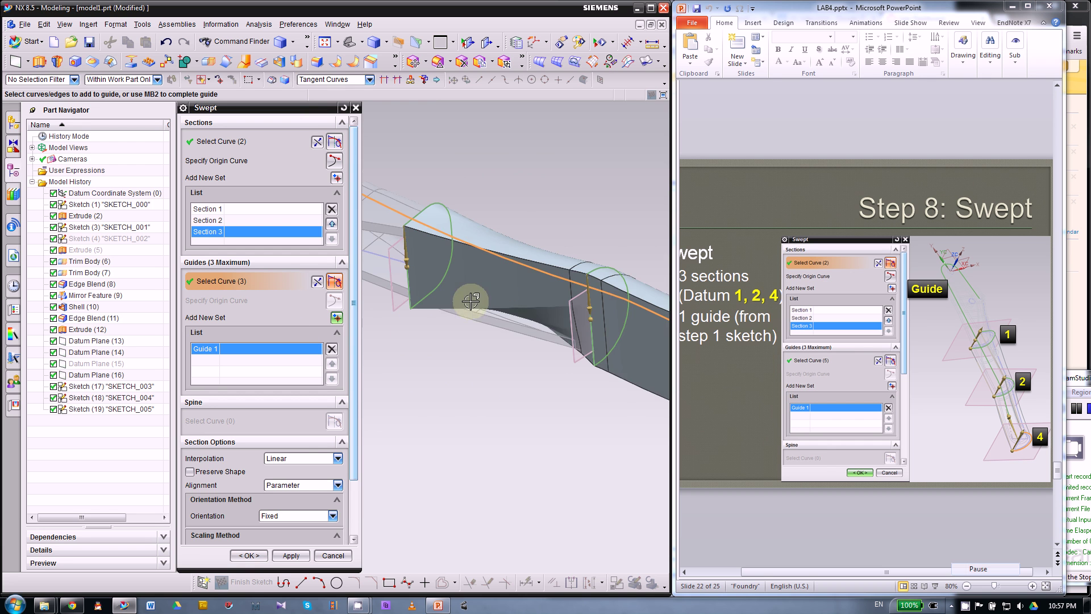
{"action": "middle_click_drag", "start_coordinate": [462, 315], "coordinate": [485, 297], "text": "ctrl"}
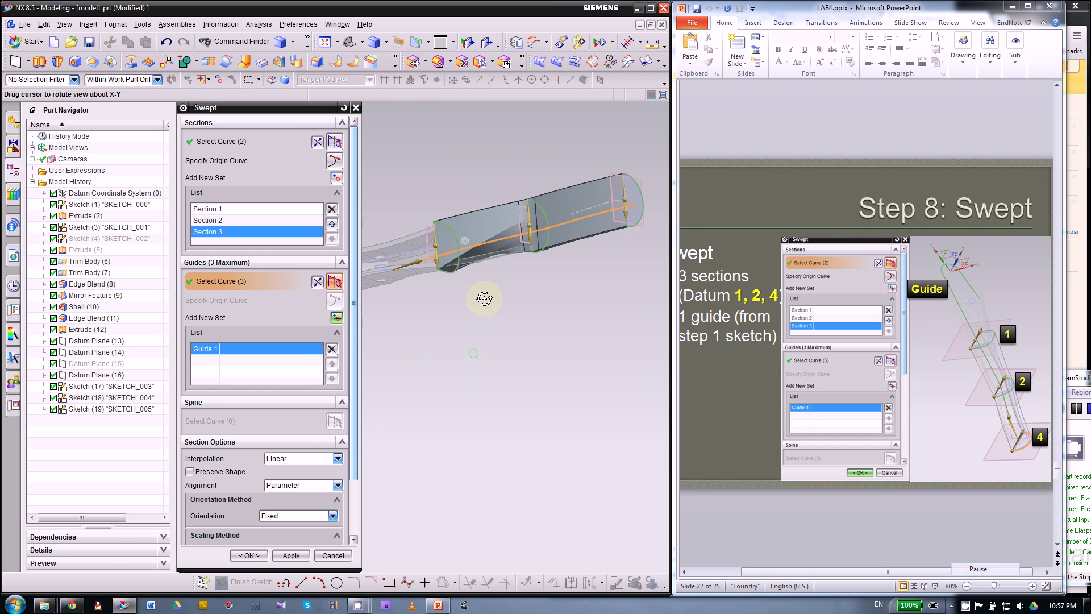
{"action": "left_click", "coordinate": [292, 459]}
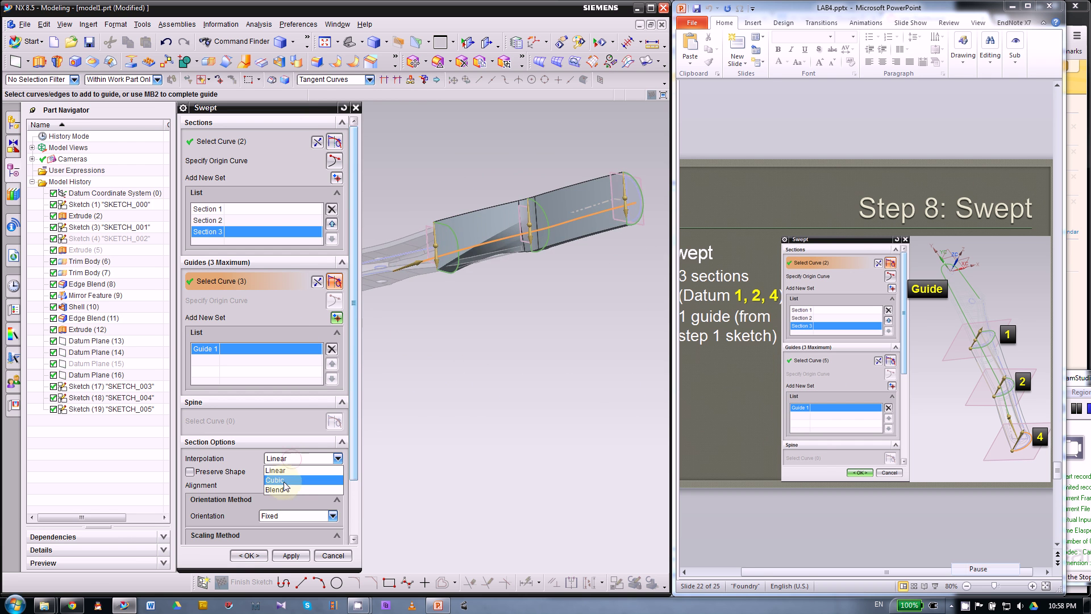
{"action": "left_click", "coordinate": [284, 482]}
{"action": "middle_click_drag", "start_coordinate": [562, 353], "coordinate": [557, 369]}
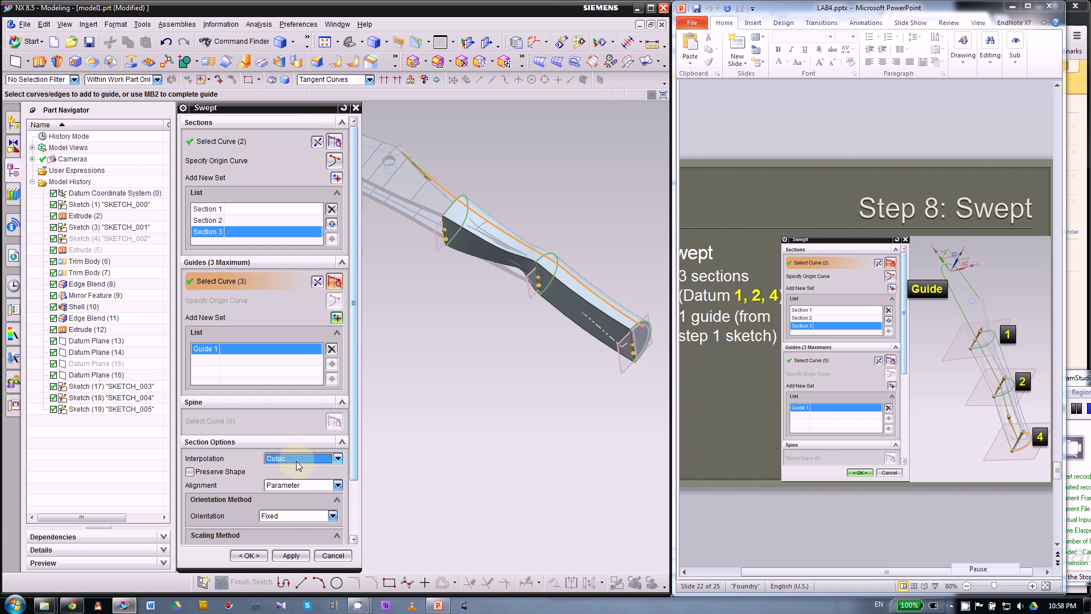
- Set the section alignment of the Swept feature to By Points
{"action": "left_click", "coordinate": [291, 485]}
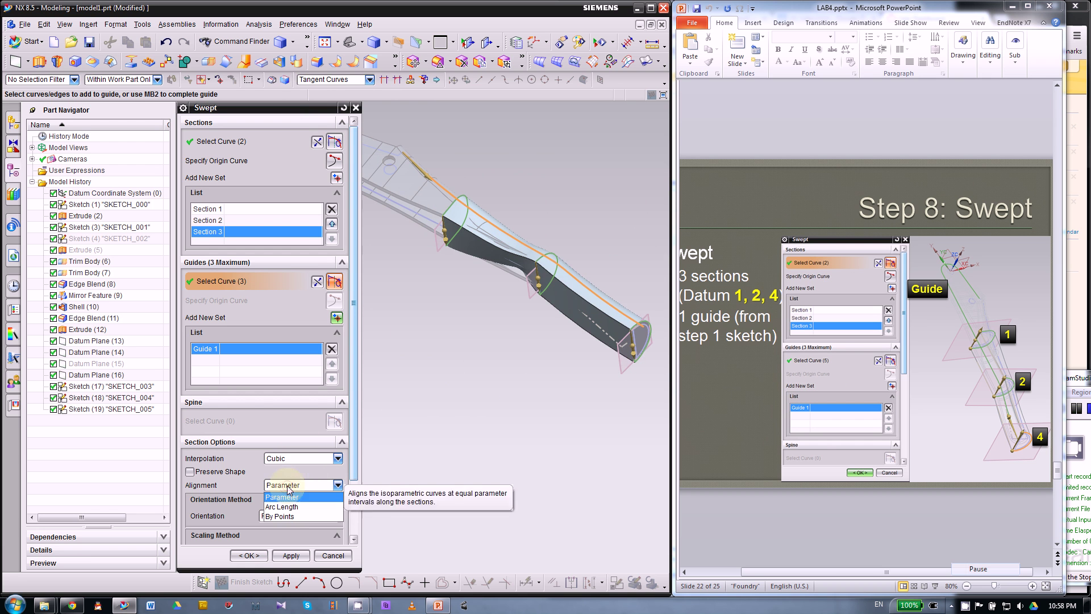
{"action": "left_click", "coordinate": [287, 518]}
{"action": "middle_click_drag", "start_coordinate": [517, 372], "coordinate": [500, 209]}
{"action": "scroll", "coordinate": [398, 257], "scroll_direction": "up", "scroll_amount": 2}
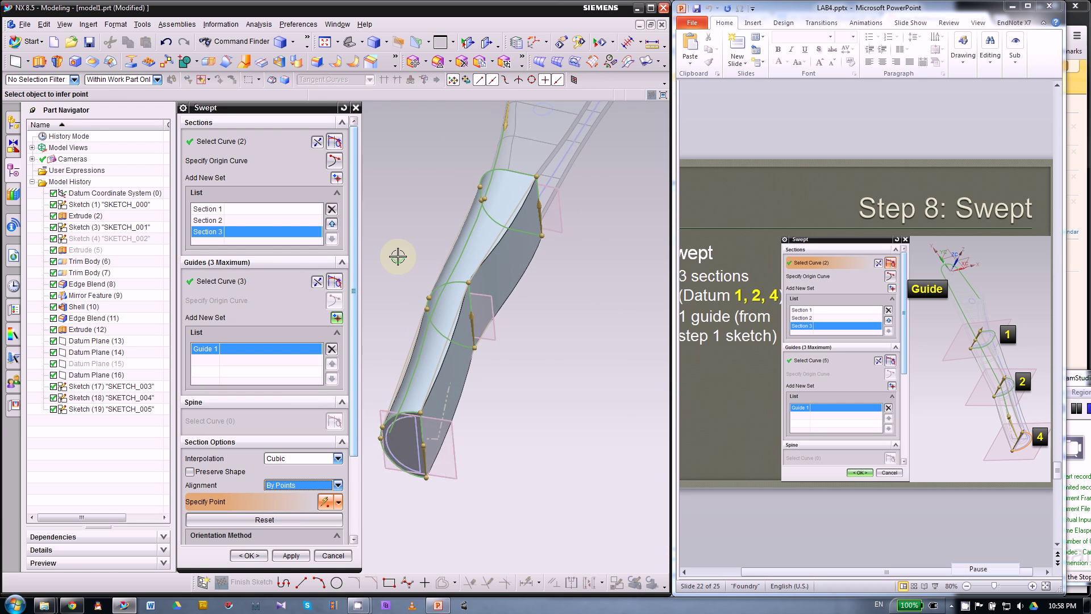
{"action": "scroll", "coordinate": [398, 257], "scroll_direction": "up", "scroll_amount": 1}
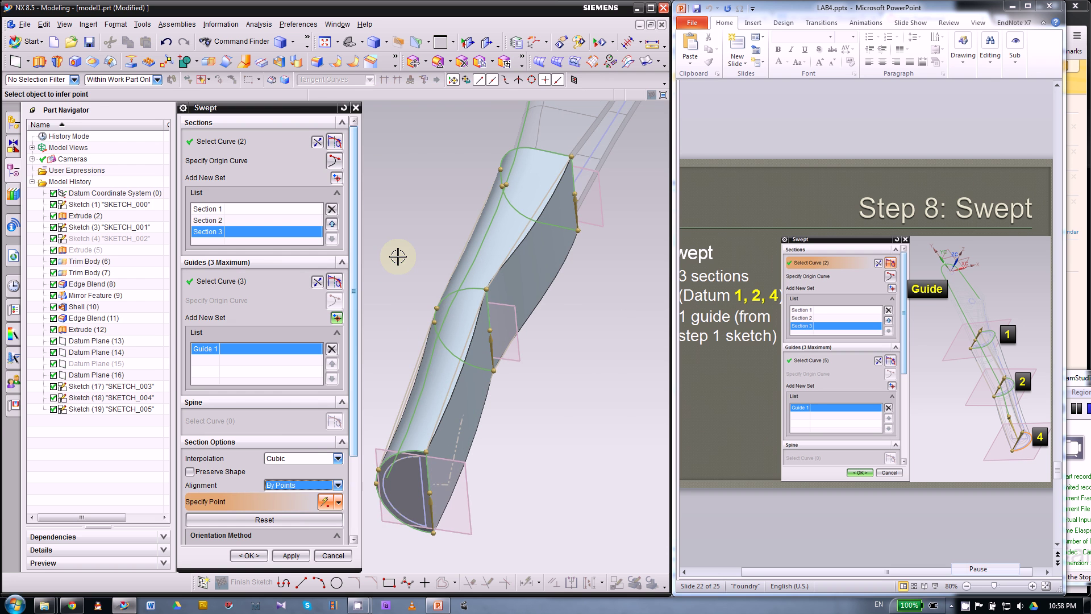
{"action": "left_click", "coordinate": [294, 484]}
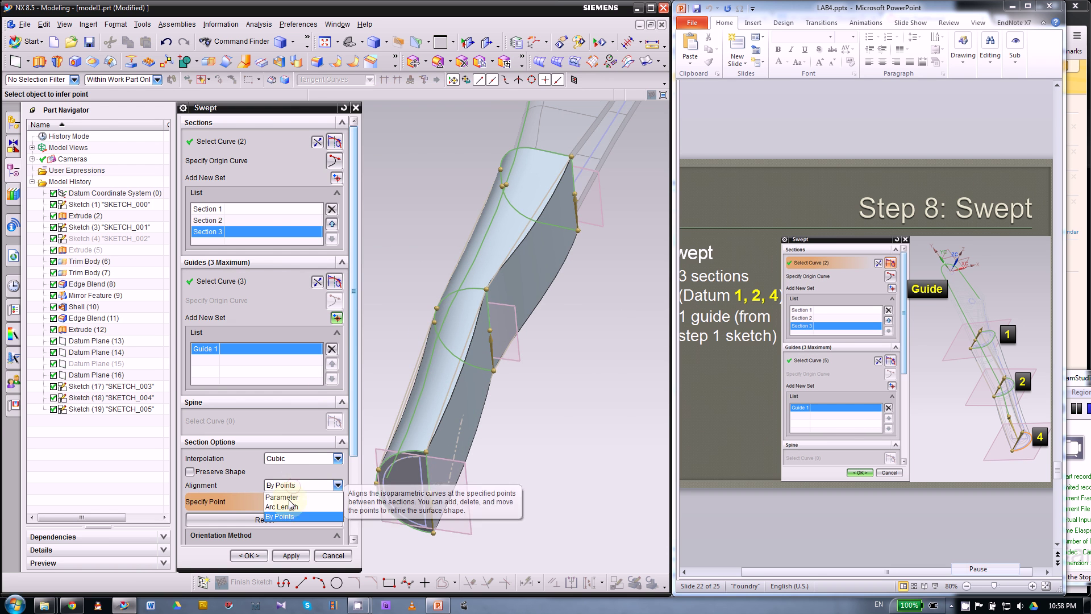
{"action": "left_click", "coordinate": [283, 516]}
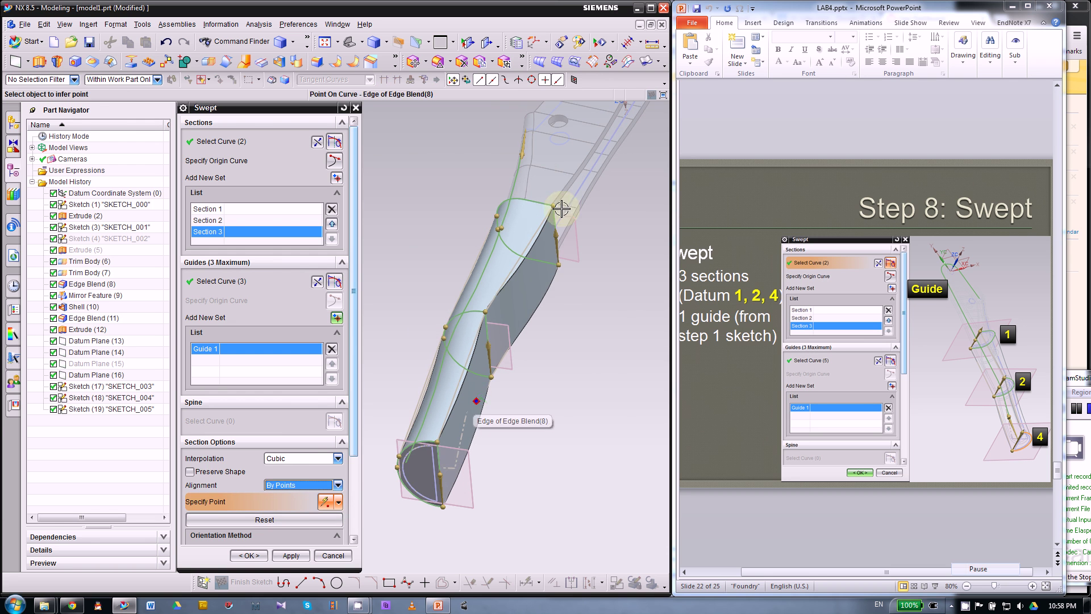
- Check the alignment points on the three sections and create the Swept feature
{"action": "left_click", "coordinate": [504, 201]}
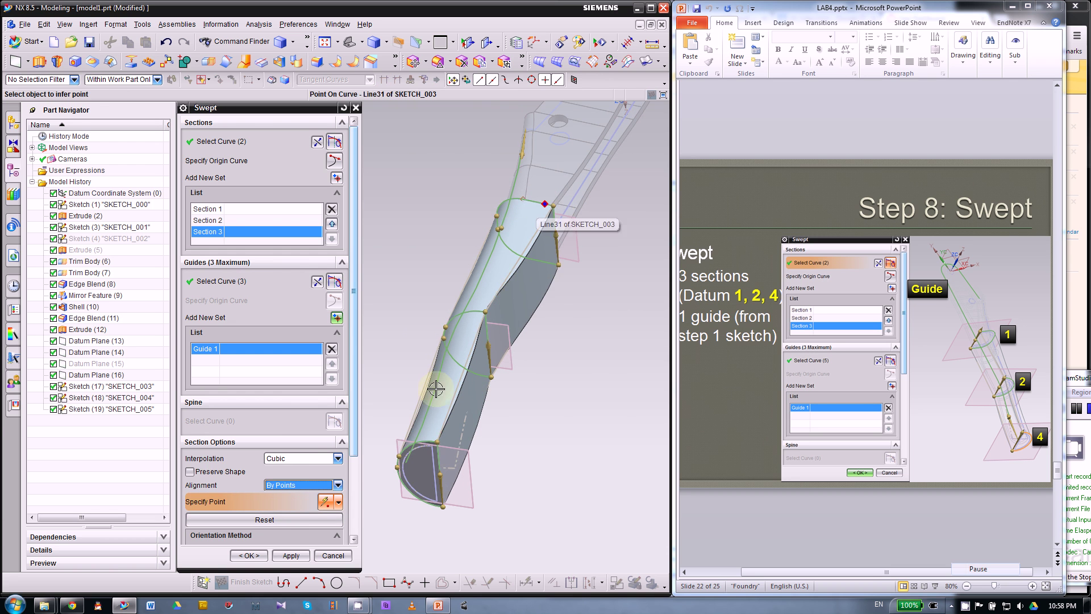
{"action": "middle_click_drag", "start_coordinate": [466, 415], "coordinate": [514, 264]}
{"action": "left_click", "coordinate": [515, 262]}
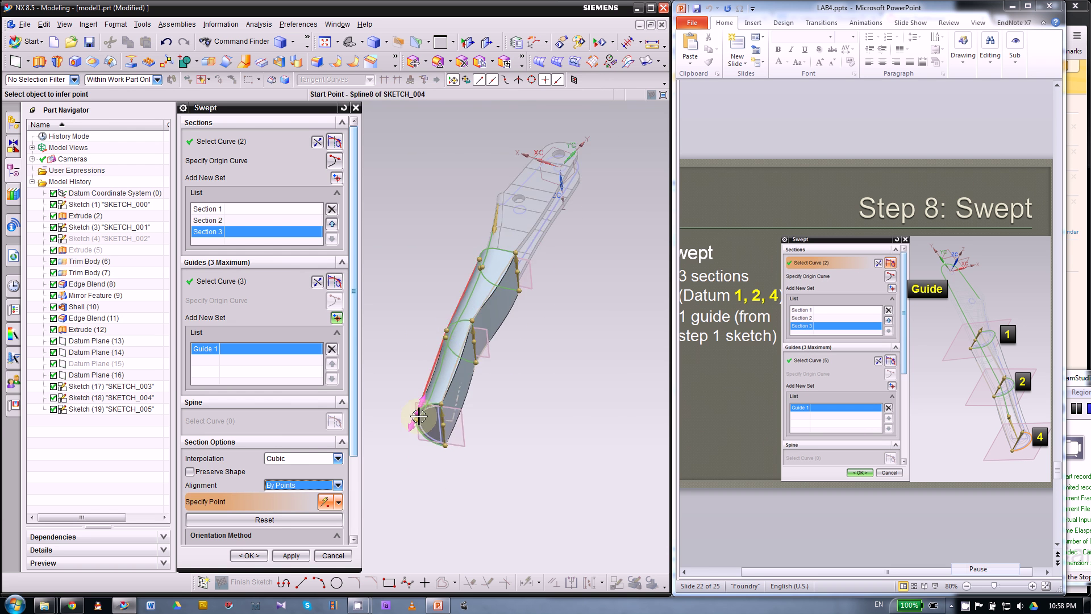
{"action": "middle_click_drag", "start_coordinate": [438, 364], "coordinate": [419, 268]}
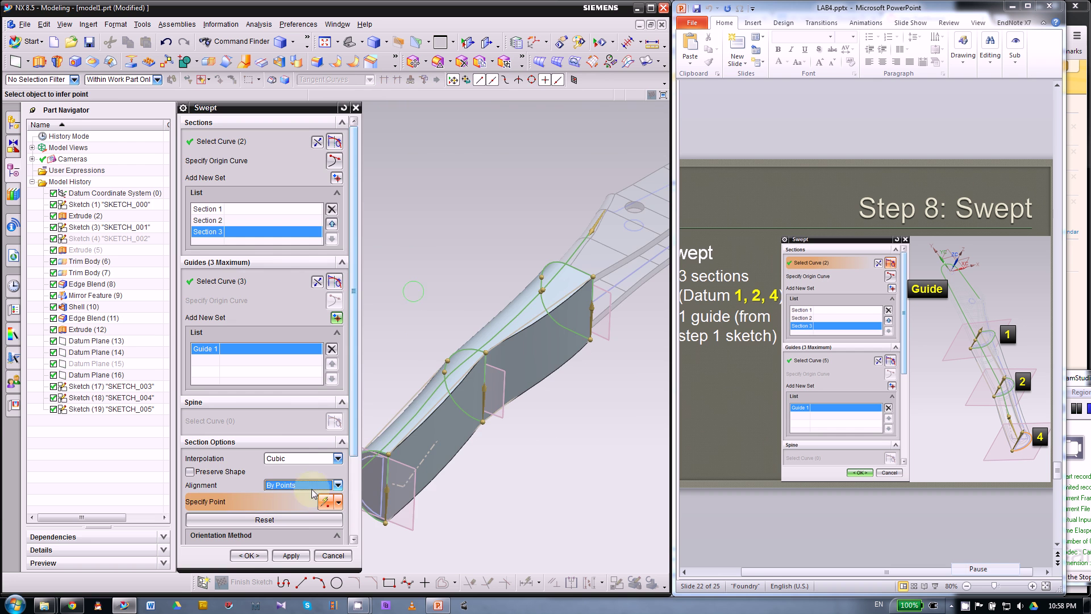
{"action": "left_click", "coordinate": [250, 556]}
{"action": "middle_click_drag", "start_coordinate": [360, 397], "coordinate": [307, 360]}
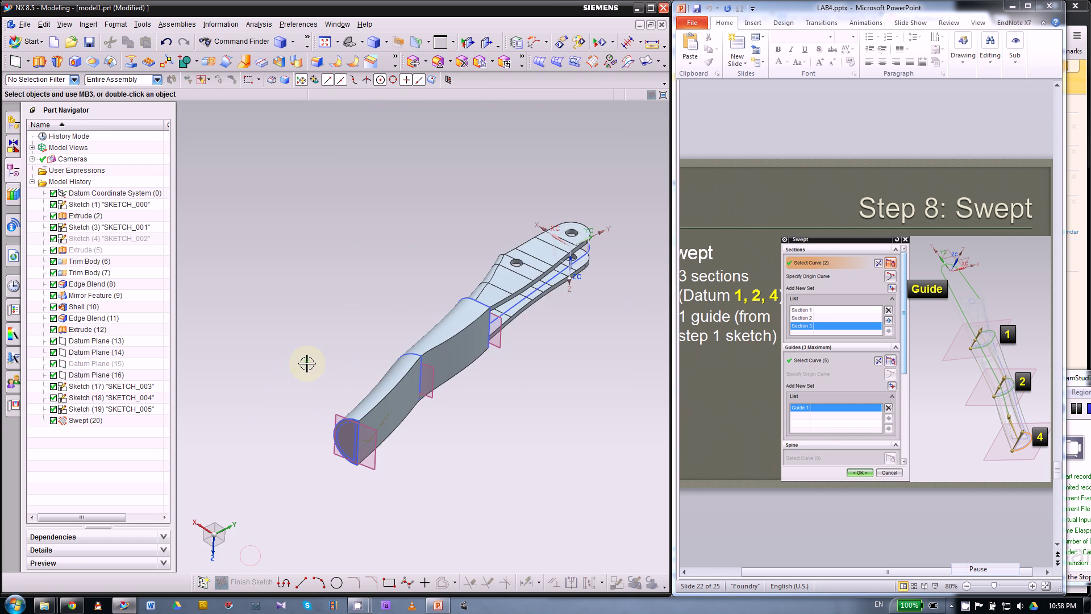
{"action": "middle_click_drag", "start_coordinate": [485, 463], "coordinate": [615, 382]}
- Apply a circular 0.5 in edge blend to the straight edge of the swept handle's end face, as given in Step 9
{"action": "left_click", "coordinate": [769, 188]}
{"action": "scroll", "coordinate": [769, 187], "scroll_direction": "down", "scroll_amount": 1}
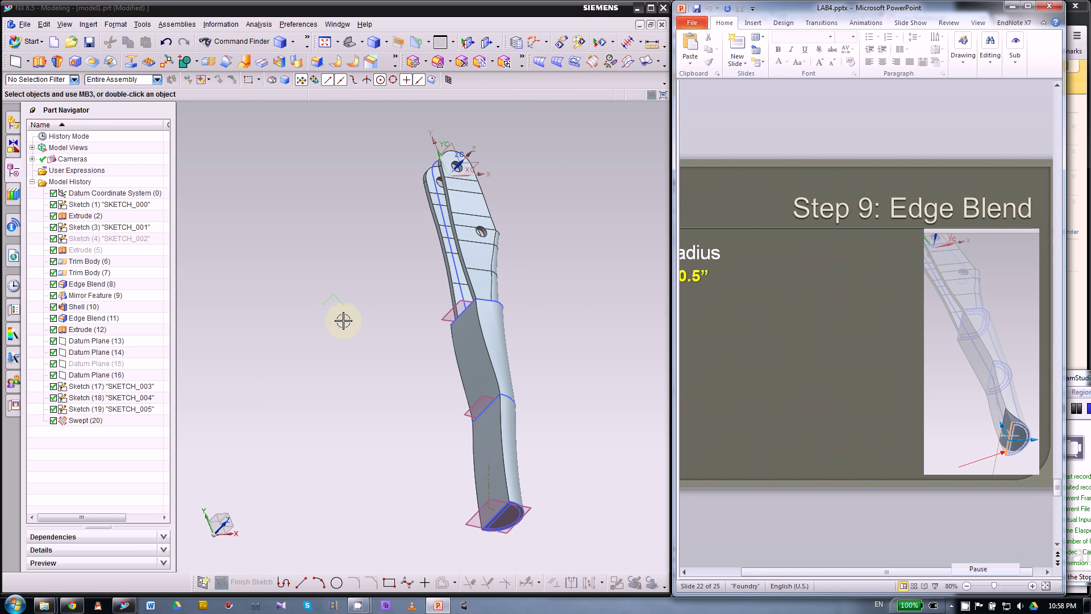
{"action": "left_click", "coordinate": [532, 296]}
{"action": "scroll", "coordinate": [334, 441], "scroll_direction": "up", "scroll_amount": 2}
{"action": "middle_click_drag", "start_coordinate": [333, 441], "coordinate": [312, 410]}
{"action": "scroll", "coordinate": [311, 411], "scroll_direction": "down", "scroll_amount": 3}
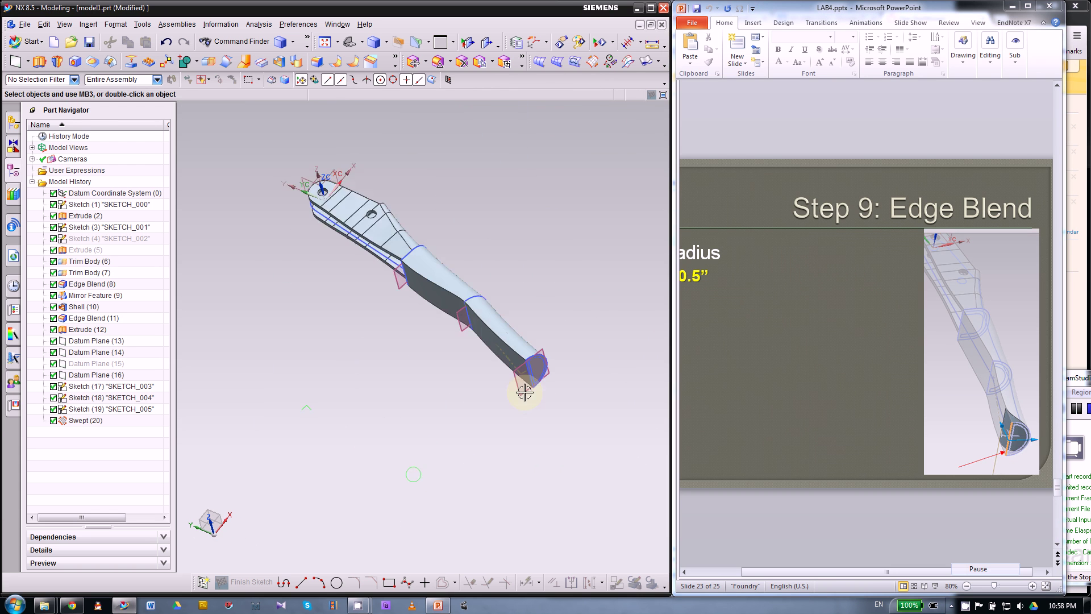
{"action": "scroll", "coordinate": [525, 392], "scroll_direction": "up", "scroll_amount": 3}
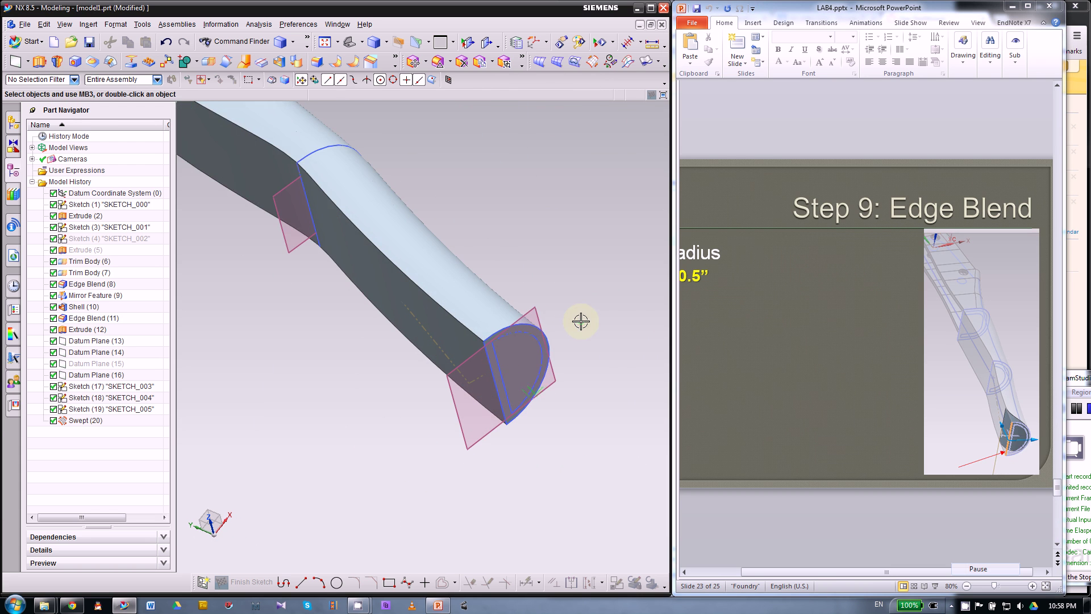
{"action": "left_click", "coordinate": [316, 62]}
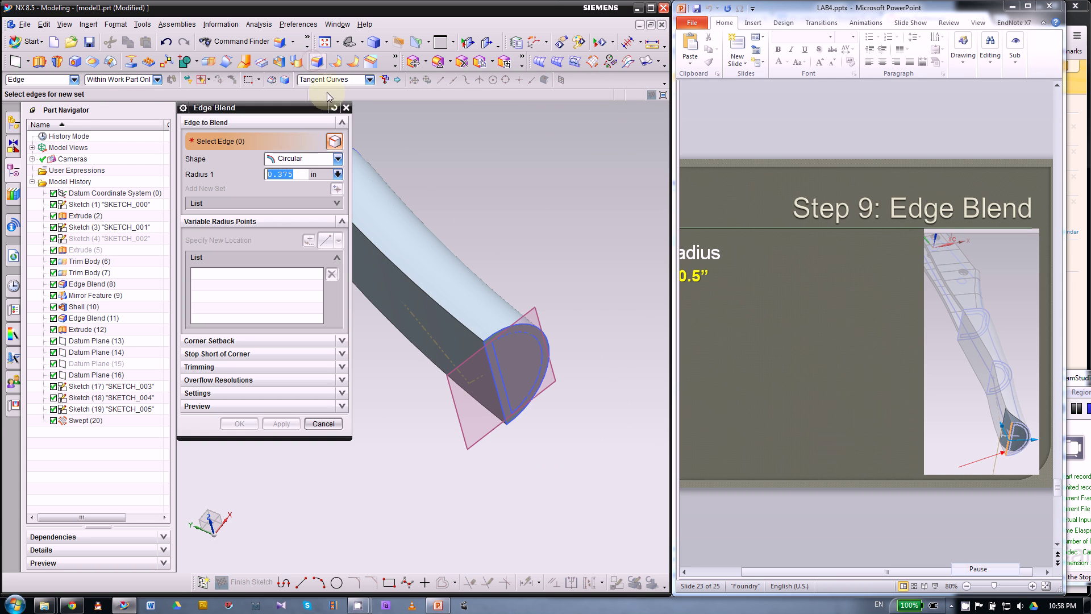
{"action": "left_click", "coordinate": [496, 391]}
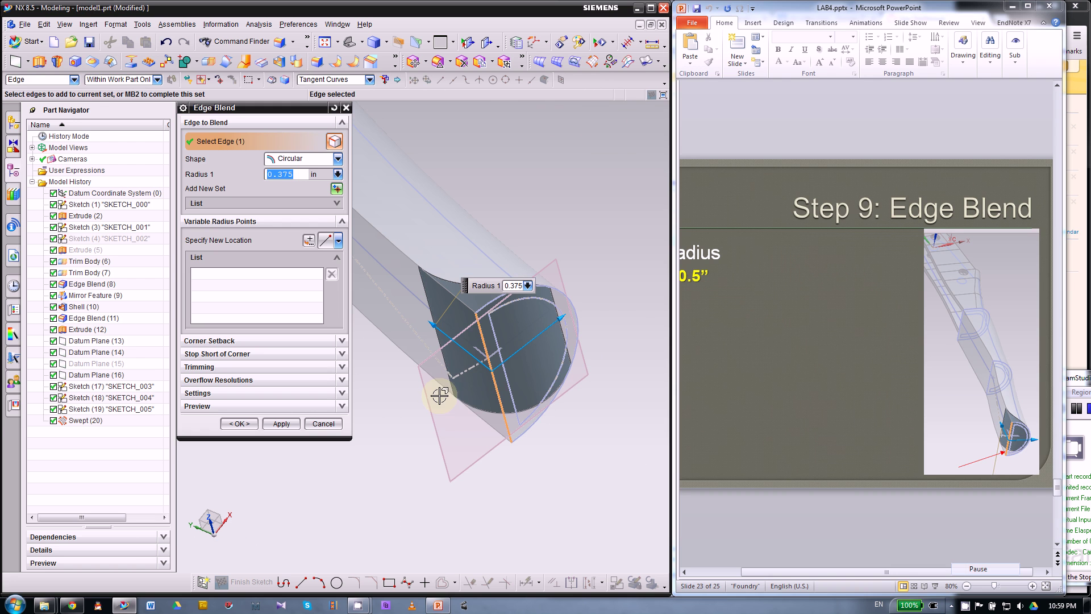
{"action": "left_click", "coordinate": [764, 319]}
{"action": "left_click_drag", "start_coordinate": [780, 574], "coordinate": [772, 537]}
{"action": "left_click", "coordinate": [279, 193]}
{"action": "left_click", "coordinate": [285, 175]}
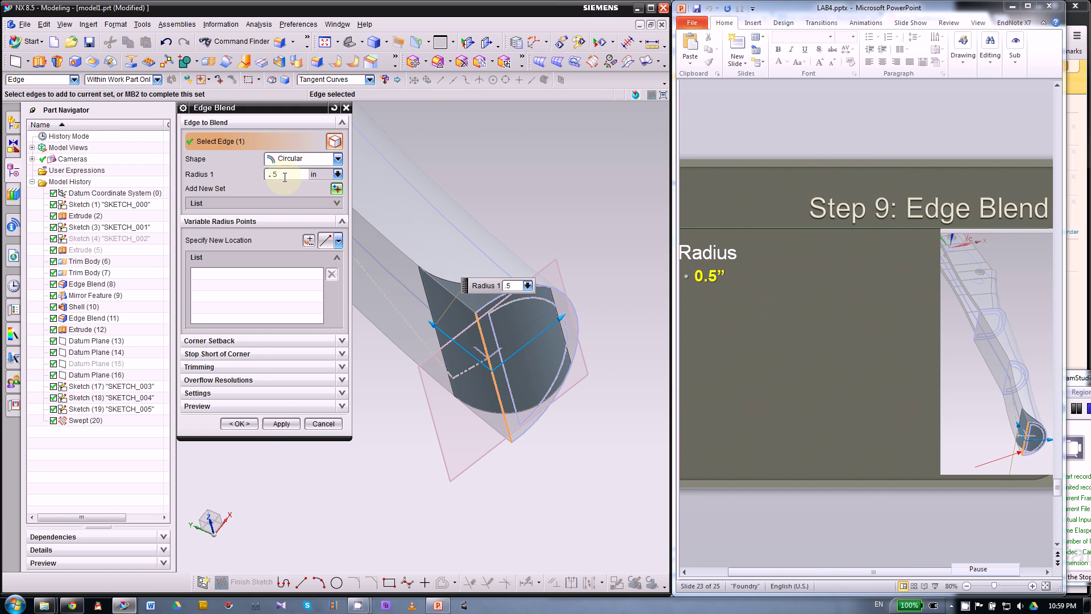
{"action": "left_click", "coordinate": [239, 424]}
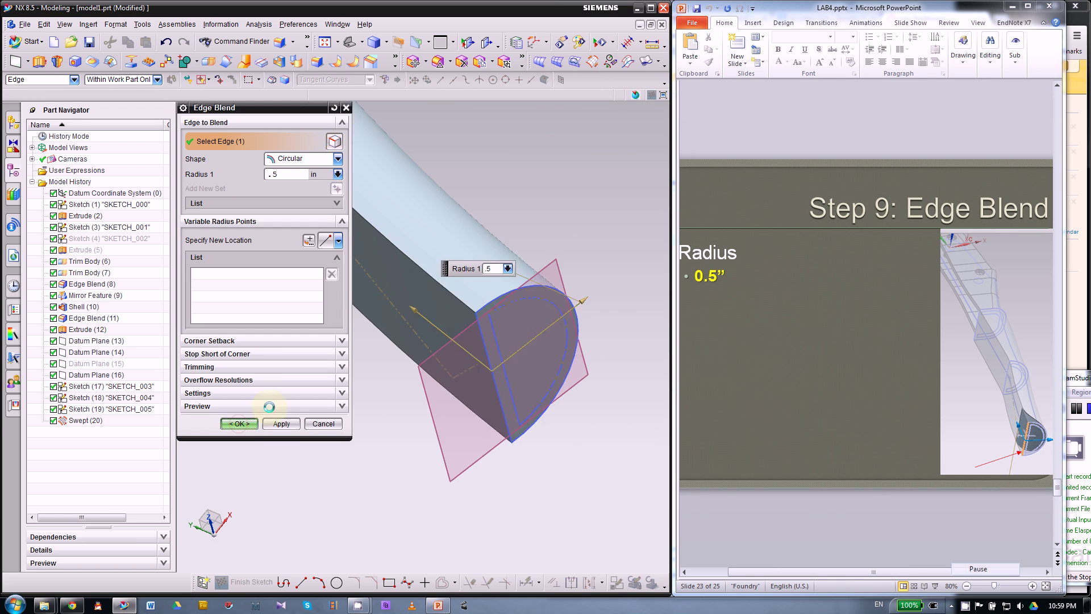
- Start a new sketch on the XY plane for the Step 10 trimming arc
{"action": "scroll", "coordinate": [382, 377], "scroll_direction": "up", "scroll_amount": 2}
{"action": "scroll", "coordinate": [684, 368], "scroll_direction": "down", "scroll_amount": 1}
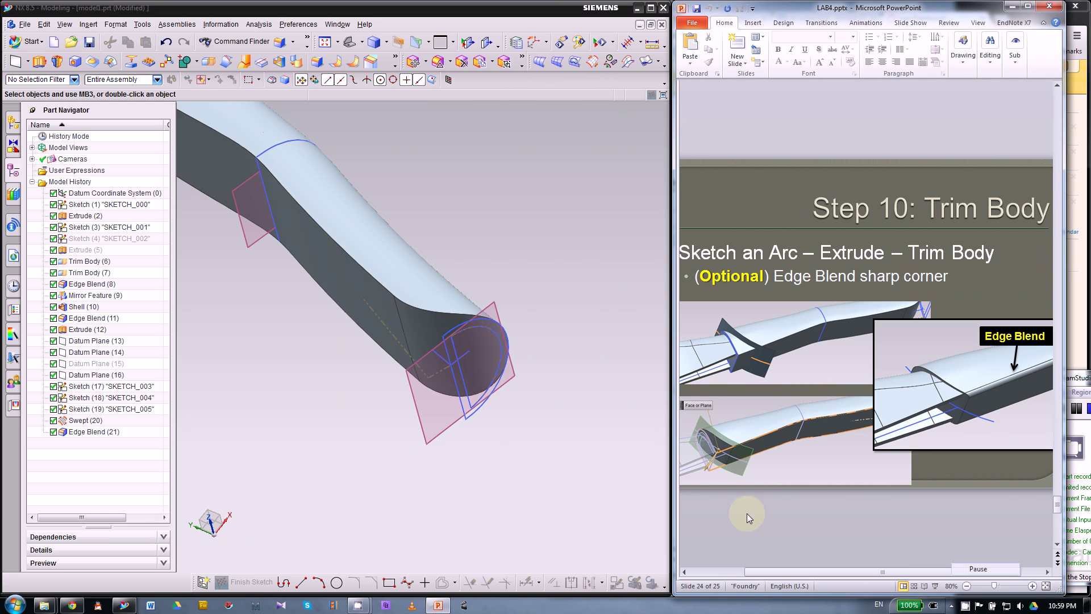
{"action": "middle_click_drag", "start_coordinate": [523, 462], "coordinate": [508, 495]}
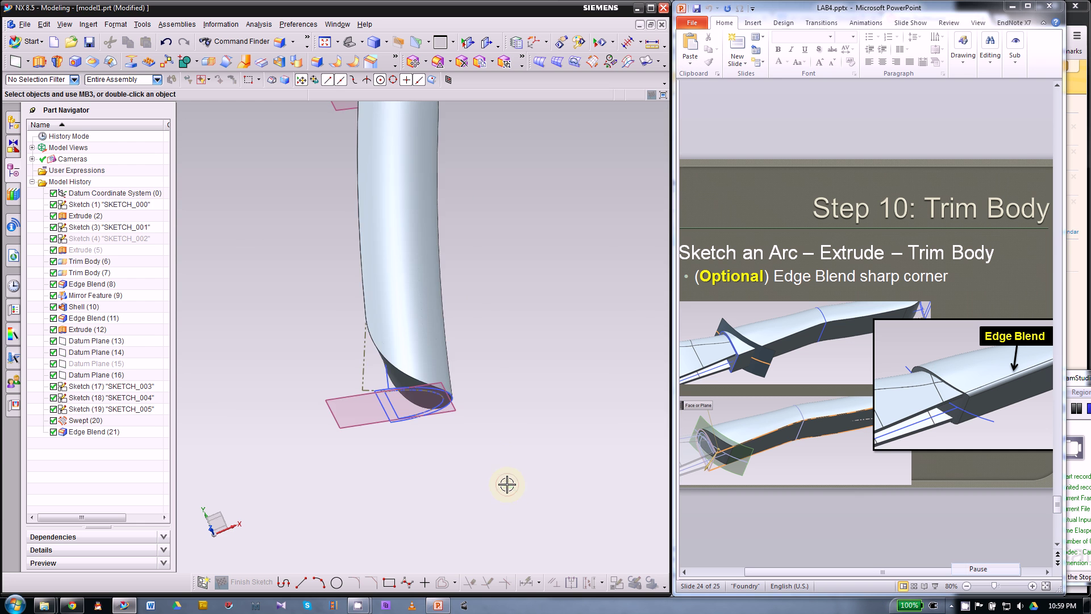
{"action": "scroll", "coordinate": [506, 471], "scroll_direction": "down", "scroll_amount": 5}
{"action": "scroll", "coordinate": [494, 379], "scroll_direction": "up", "scroll_amount": 6}
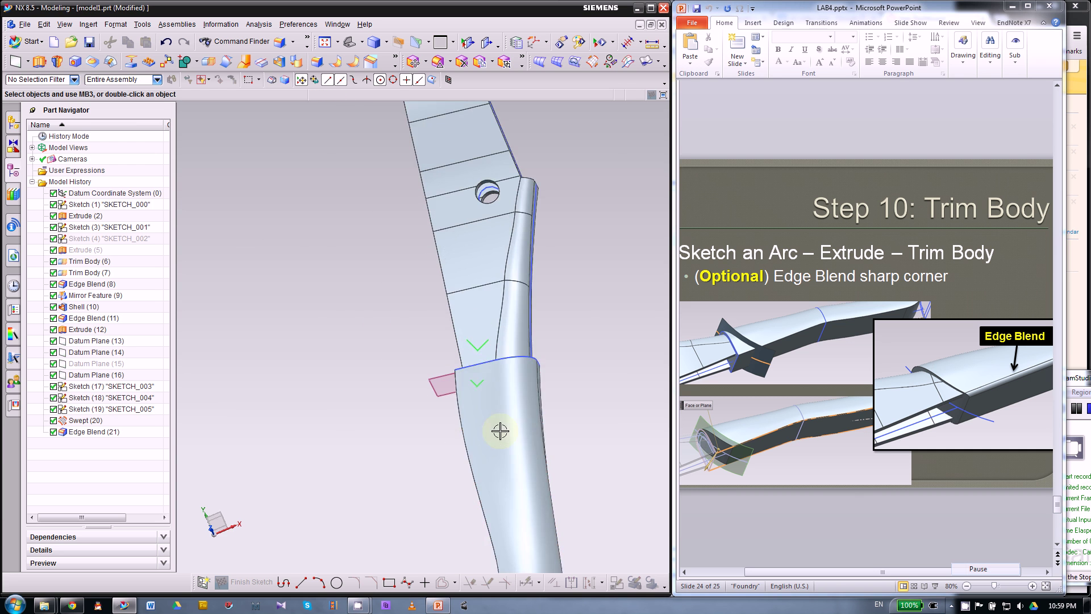
{"action": "scroll", "coordinate": [550, 360], "scroll_direction": "down", "scroll_amount": 3}
{"action": "scroll", "coordinate": [374, 305], "scroll_direction": "down", "scroll_amount": 3}
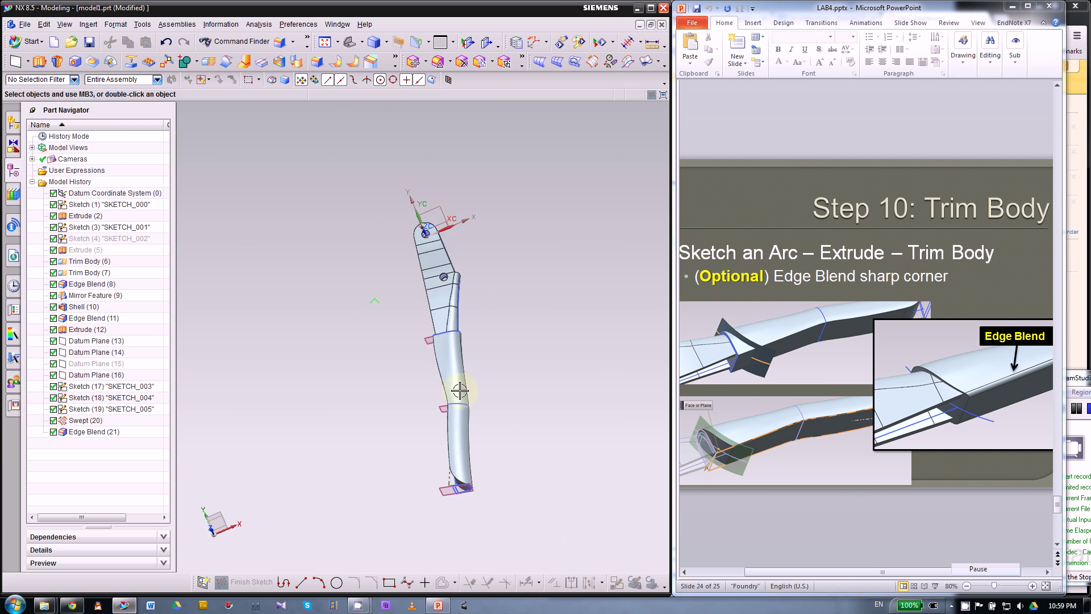
{"action": "middle_click", "coordinate": [591, 310]}
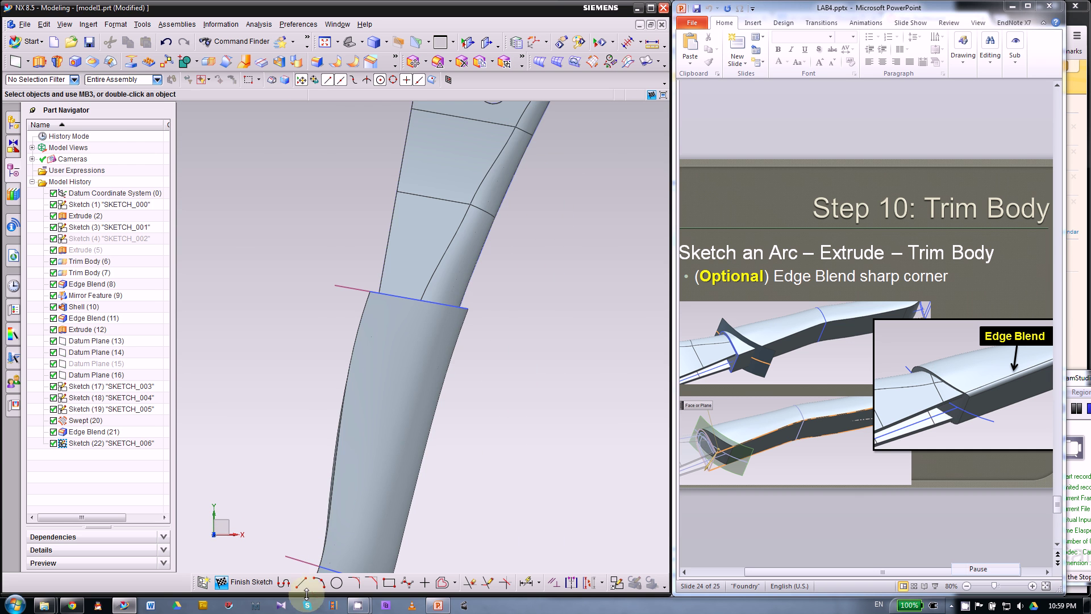
- Sketch a three-point arc of about 2.96 in radius crossing the upper end of the swept handle
{"action": "left_click", "coordinate": [319, 581]}
{"action": "scroll", "coordinate": [502, 402], "scroll_direction": "down", "scroll_amount": 2}
{"action": "scroll", "coordinate": [502, 403], "scroll_direction": "up", "scroll_amount": 2}
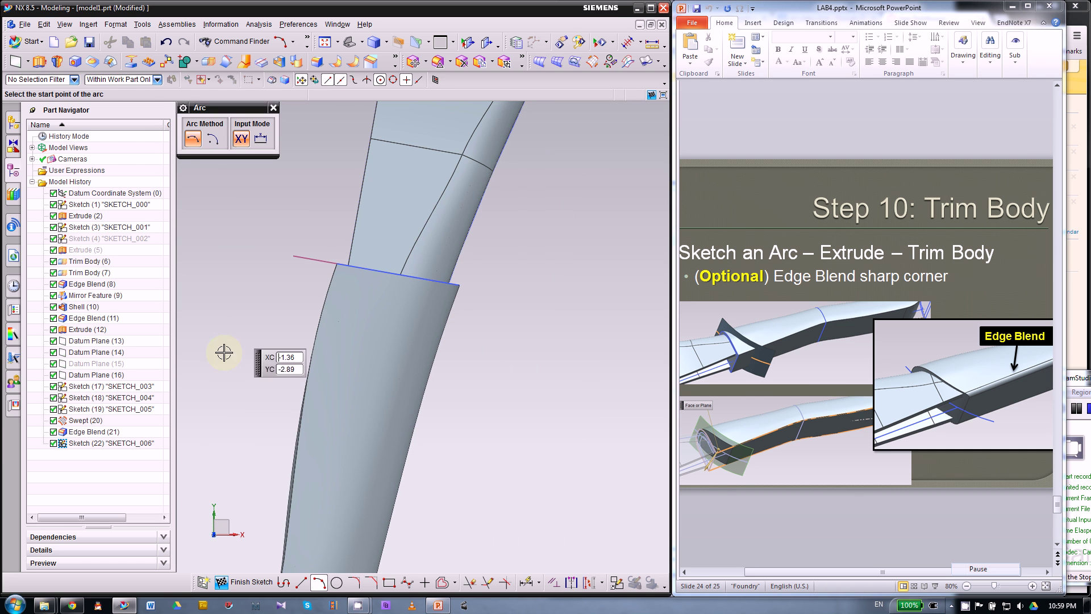
{"action": "left_click", "coordinate": [220, 394]}
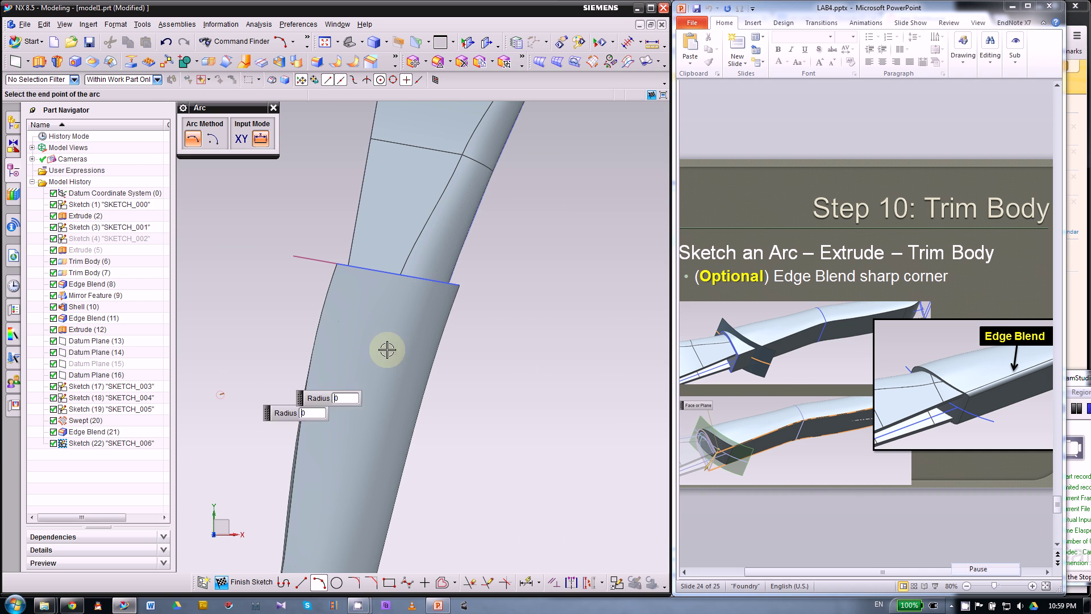
{"action": "left_click", "coordinate": [561, 260]}
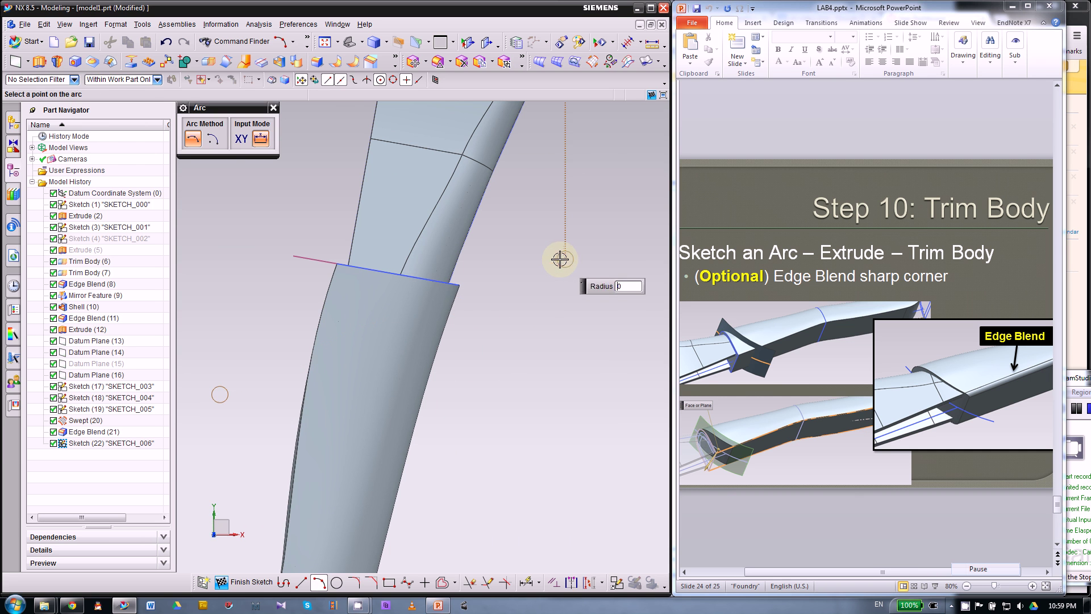
{"action": "left_click", "coordinate": [292, 339]}
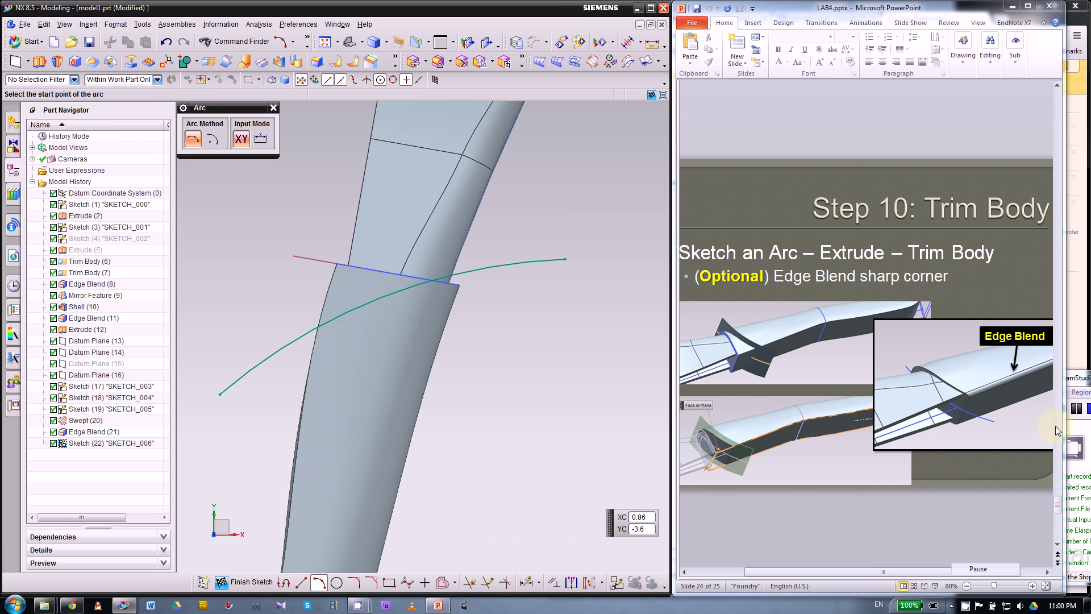
{"action": "left_click", "coordinate": [1073, 409]}
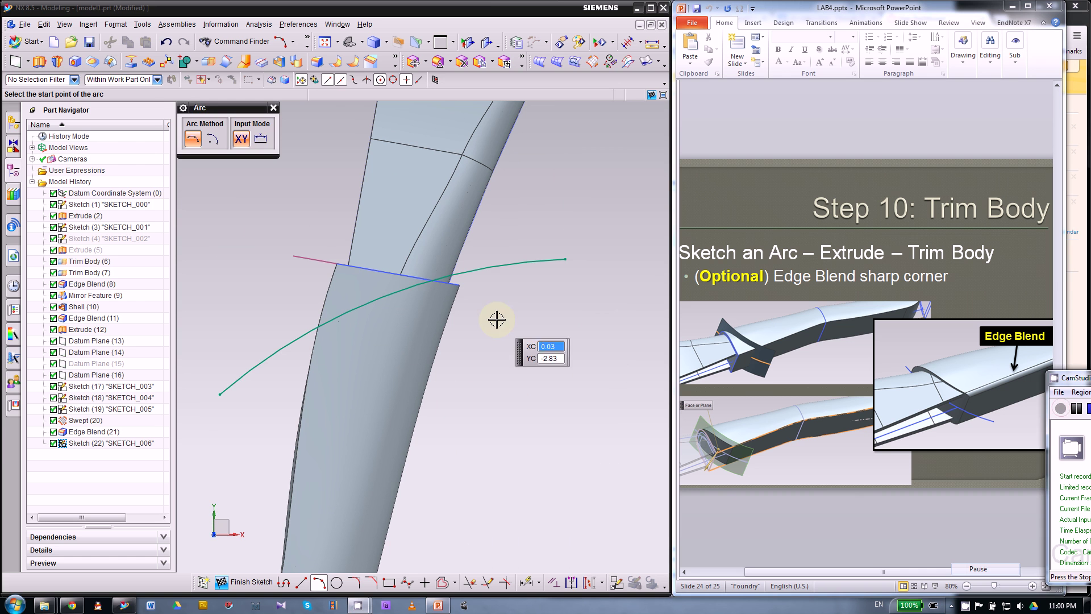
{"action": "left_click", "coordinate": [476, 16]}
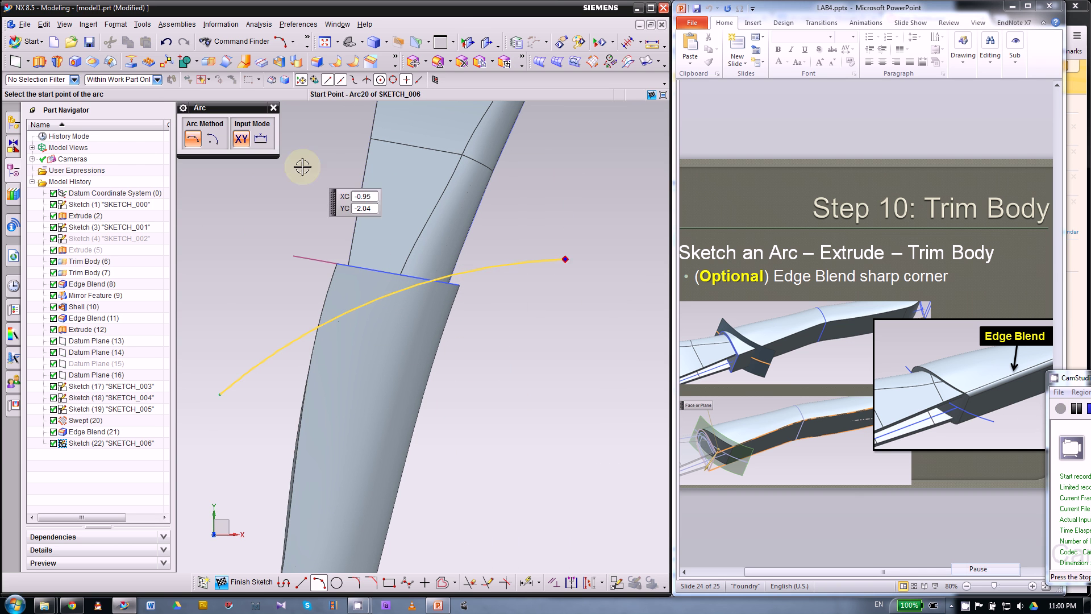
{"action": "left_click", "coordinate": [273, 107]}
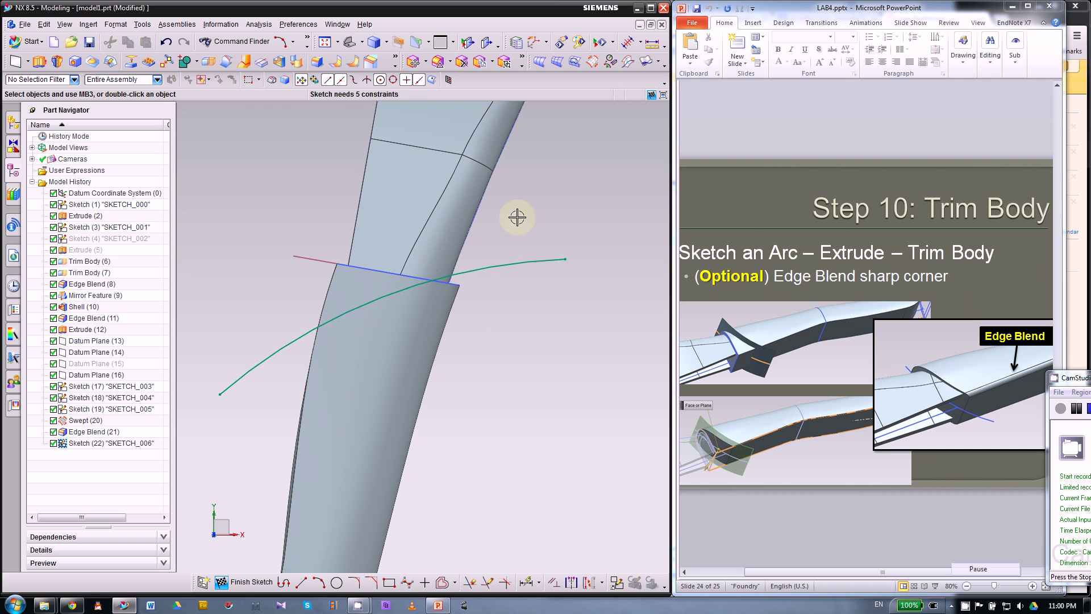
- Edit the sketched arc, shifting its start point to about XC 0.4, YC -2.55 and its midpoint to about XC -0.6, YC -2.75
{"action": "right_click", "coordinate": [502, 266]}
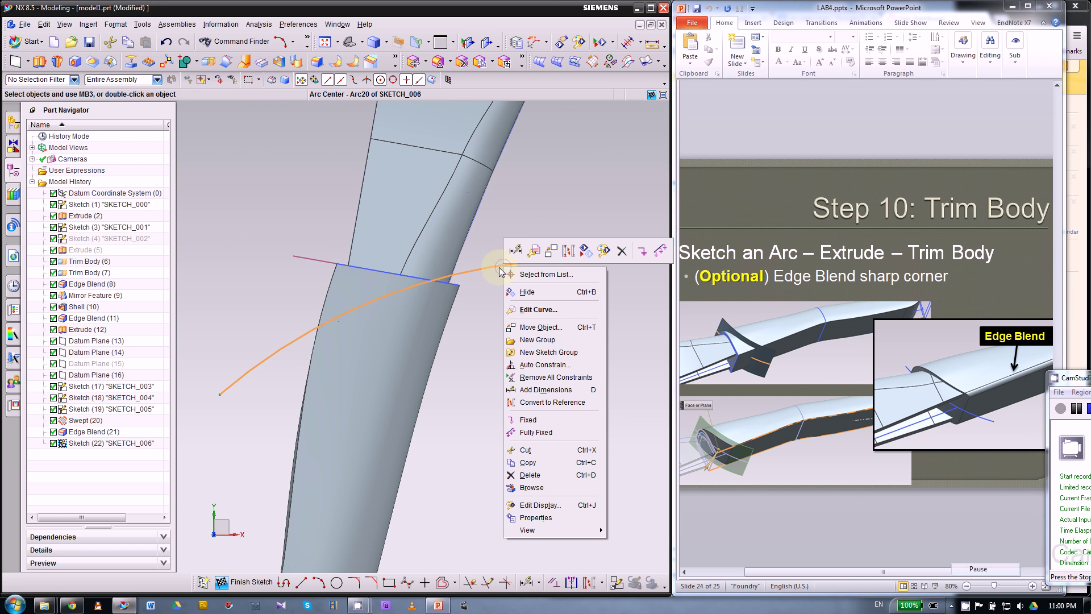
{"action": "left_click", "coordinate": [539, 257]}
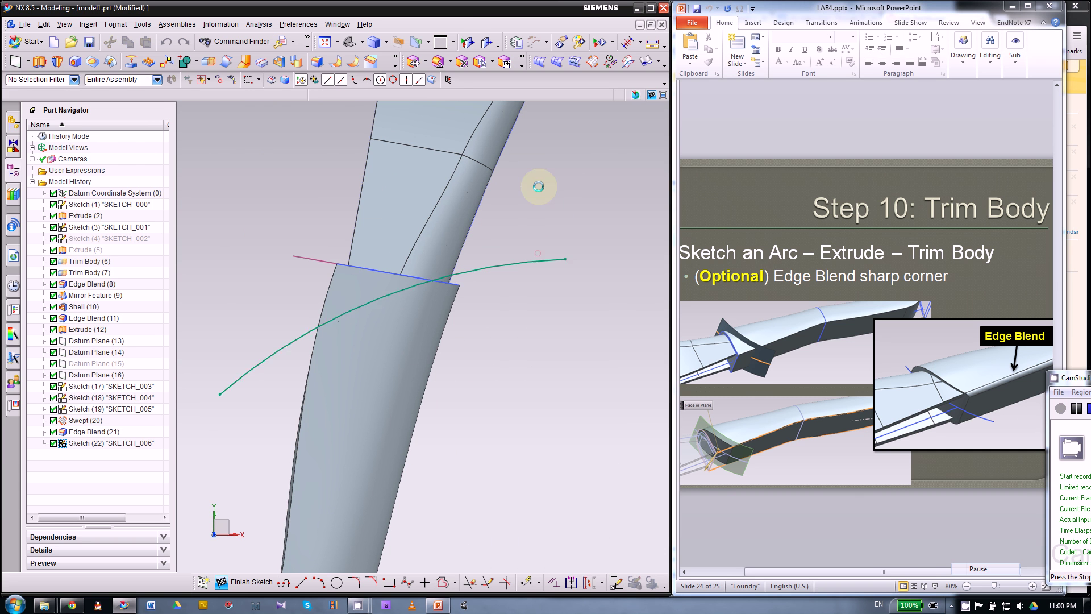
{"action": "scroll", "coordinate": [634, 343], "scroll_direction": "down", "scroll_amount": 1}
{"action": "scroll", "coordinate": [604, 341], "scroll_direction": "down", "scroll_amount": 1}
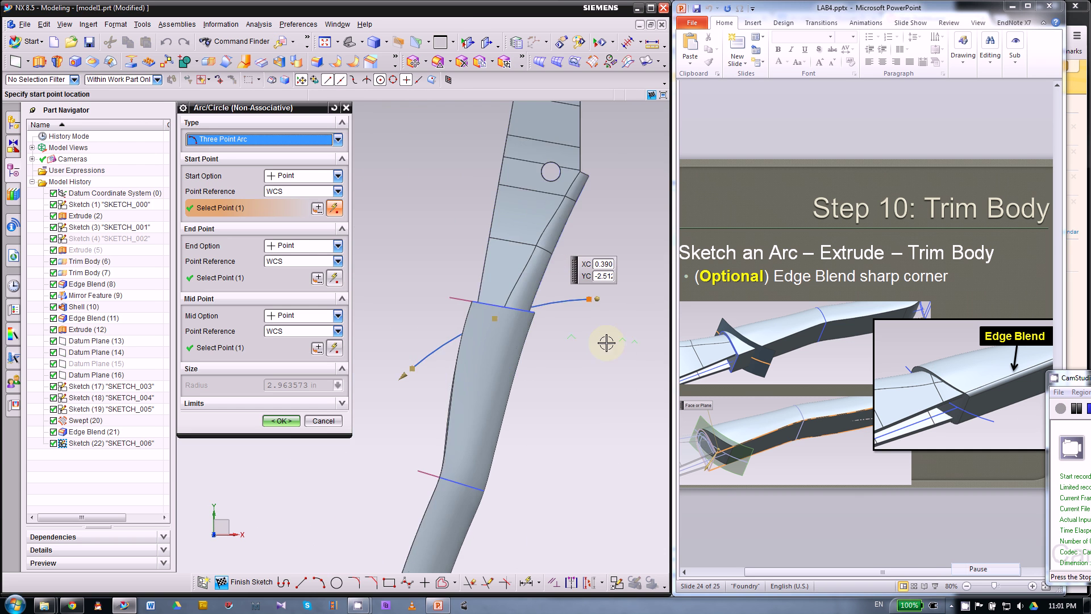
{"action": "scroll", "coordinate": [468, 346], "scroll_direction": "down", "scroll_amount": 1}
{"action": "scroll", "coordinate": [510, 348], "scroll_direction": "down", "scroll_amount": 1}
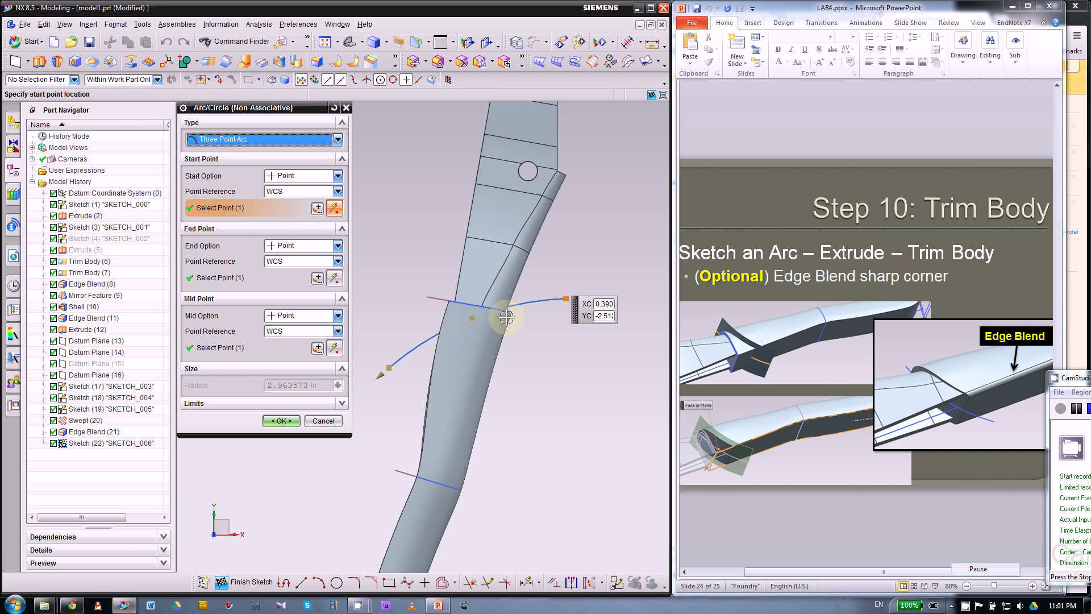
{"action": "left_click", "coordinate": [566, 301]}
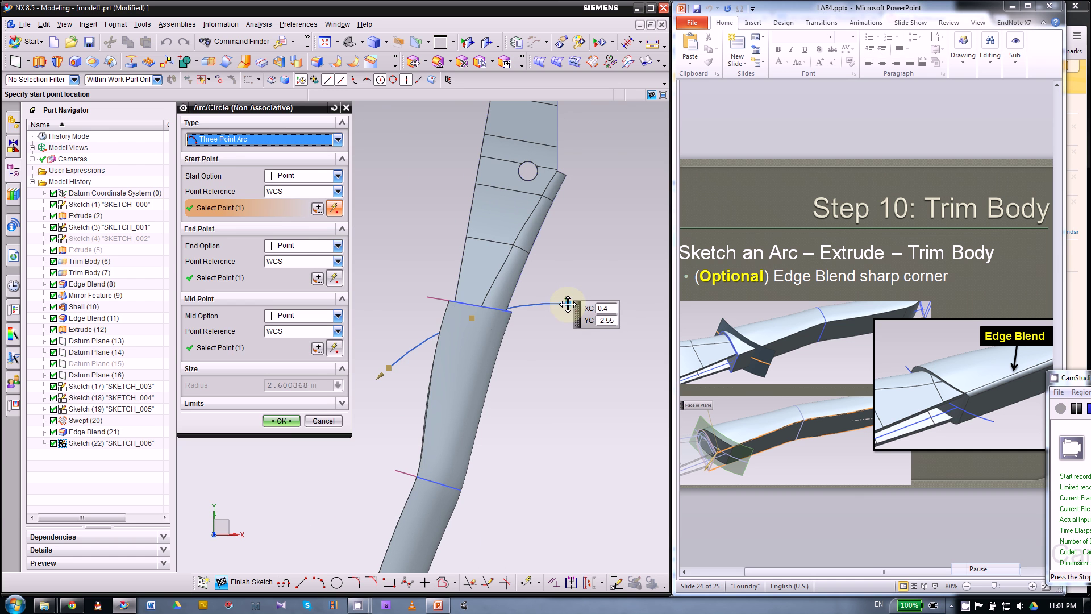
{"action": "left_click", "coordinate": [450, 319]}
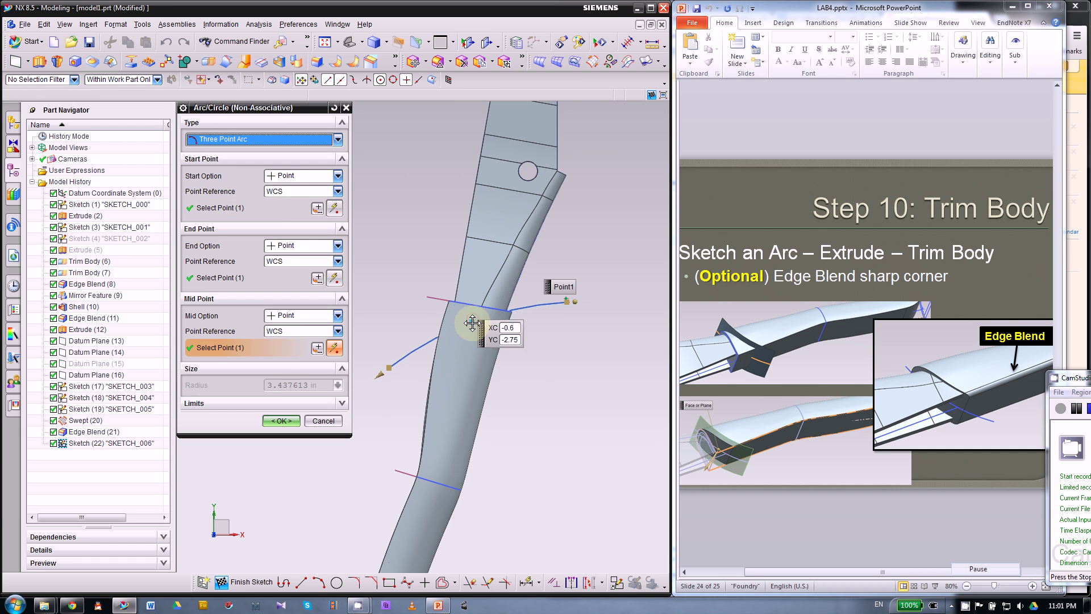
- Display the part in wireframe and move the arc's start point to XC 0.45, YC -2.7, then accept the edited curve
{"action": "mouse_move", "coordinate": [398, 246]}
{"action": "middle_mouse_down"}
{"action": "mouse_move", "coordinate": [385, 248]}
{"action": "mouse_move", "coordinate": [456, 249]}
{"action": "mouse_move", "coordinate": [543, 319]}
{"action": "middle_mouse_up"}
{"action": "left_click", "coordinate": [576, 307]}
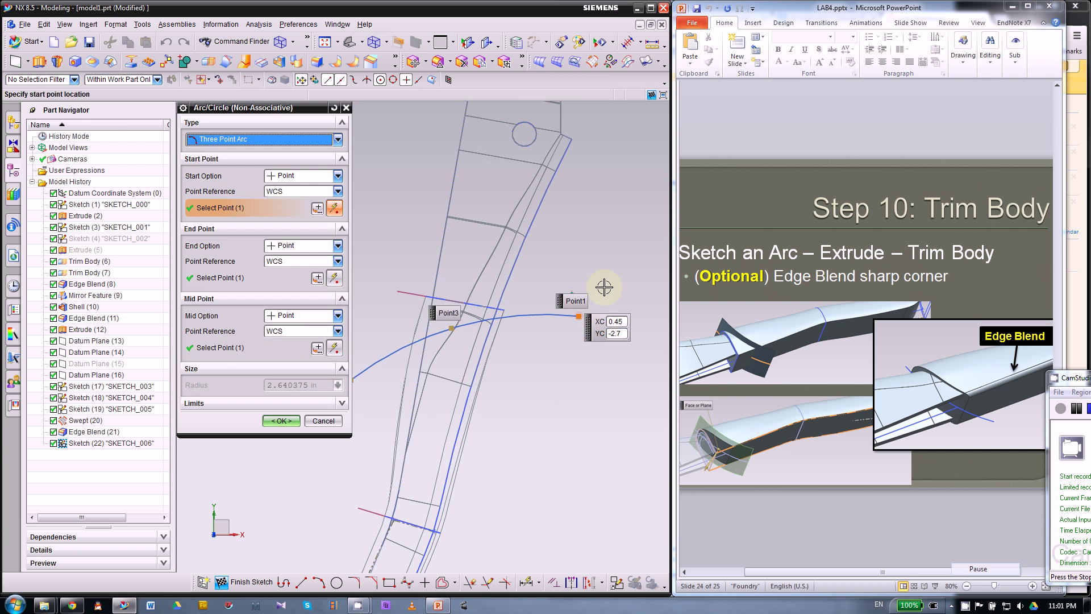
{"action": "scroll", "coordinate": [604, 285], "scroll_direction": "down", "scroll_amount": 2}
{"action": "scroll", "coordinate": [518, 307], "scroll_direction": "up", "scroll_amount": 2}
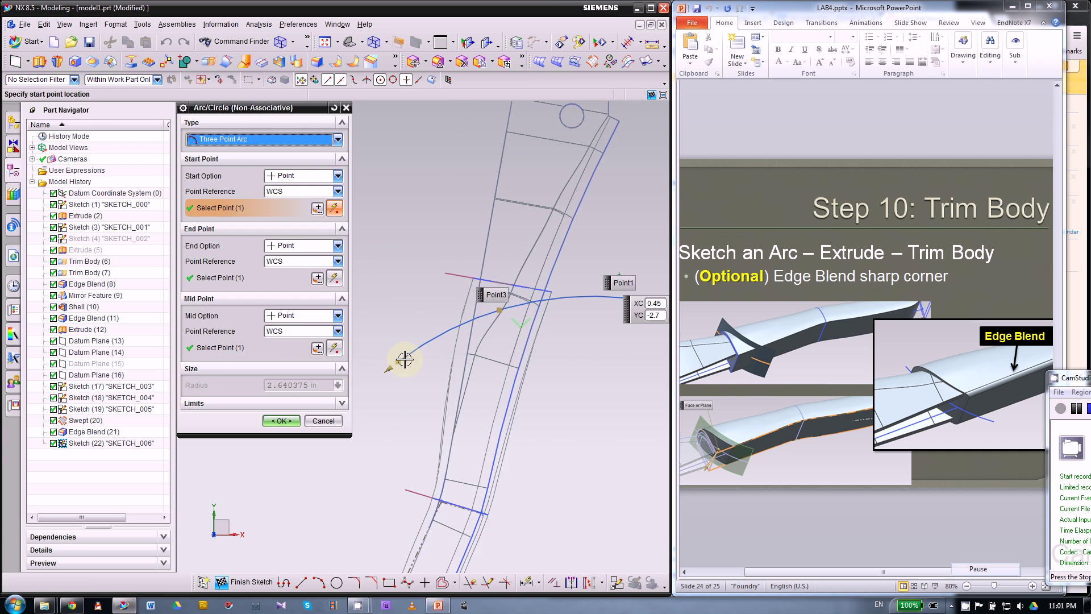
{"action": "scroll", "coordinate": [407, 324], "scroll_direction": "down", "scroll_amount": 2}
{"action": "scroll", "coordinate": [478, 301], "scroll_direction": "up", "scroll_amount": 2}
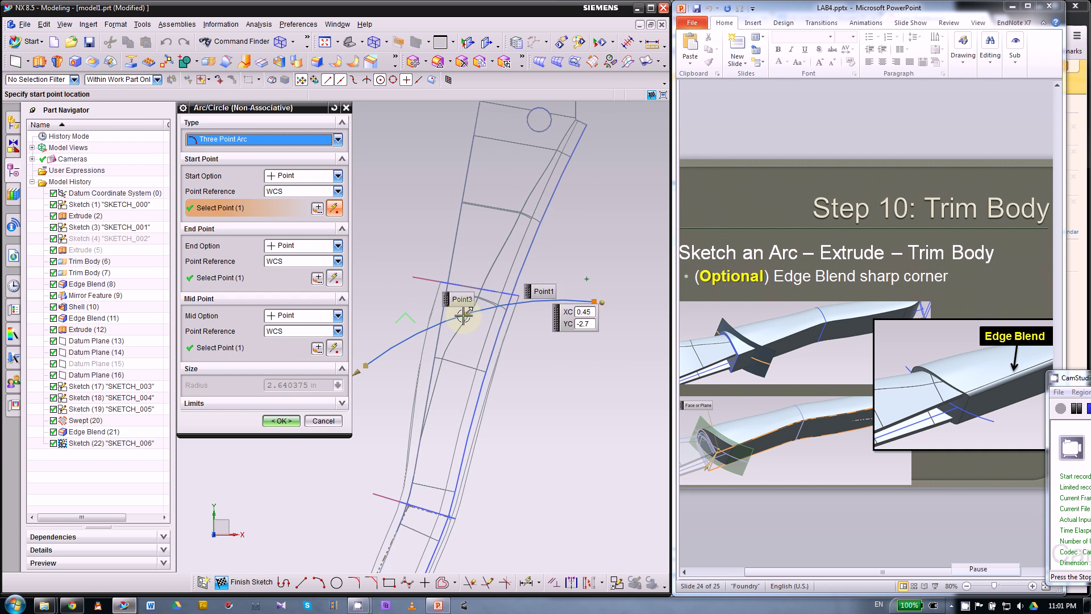
{"action": "left_click", "coordinate": [280, 421]}
- Finish the arc sketch
{"action": "scroll", "coordinate": [287, 361], "scroll_direction": "down", "scroll_amount": 1}
{"action": "scroll", "coordinate": [391, 351], "scroll_direction": "up", "scroll_amount": 1}
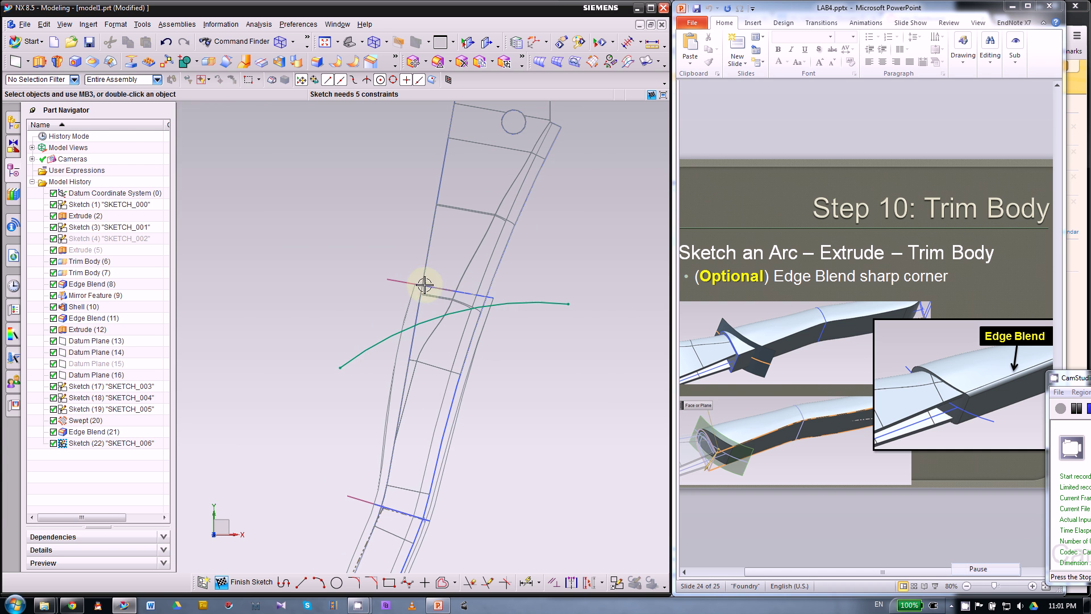
{"action": "left_click", "coordinate": [395, 283]}
{"action": "key", "text": "Escape"}
{"action": "left_click", "coordinate": [253, 582]}
{"action": "mouse_move", "coordinate": [279, 448]}
{"action": "middle_mouse_down"}
{"action": "mouse_move", "coordinate": [280, 404]}
{"action": "mouse_move", "coordinate": [330, 407]}
{"action": "mouse_move", "coordinate": [298, 405]}
{"action": "middle_mouse_up"}
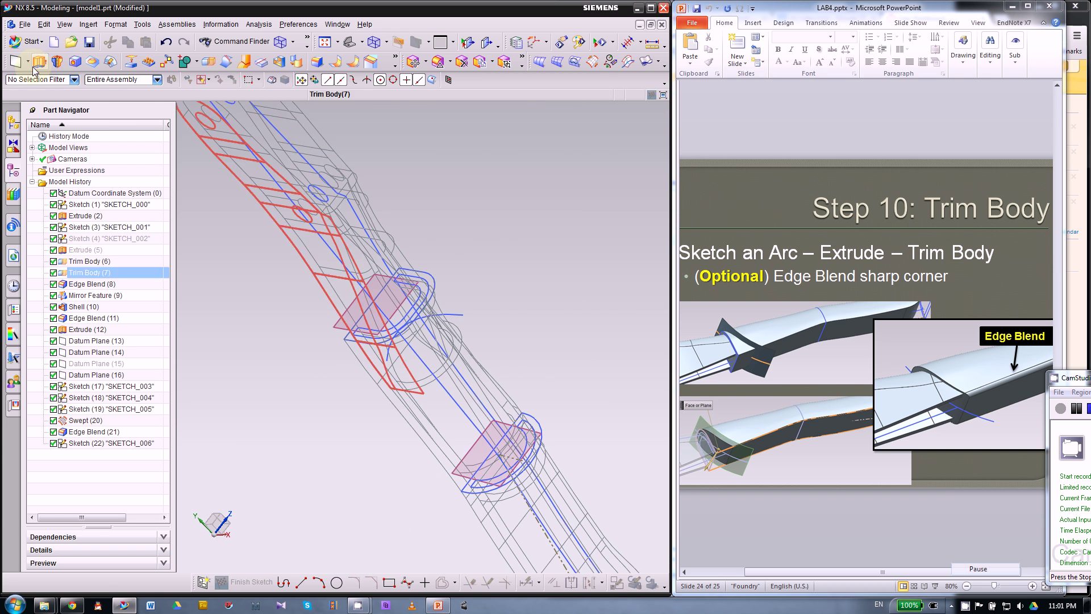
- Extrude the sketched arc as a sheet with a symmetric distance of 1.25 in and Boolean set to None
{"action": "key", "text": "x"}
{"action": "left_click", "coordinate": [465, 314]}
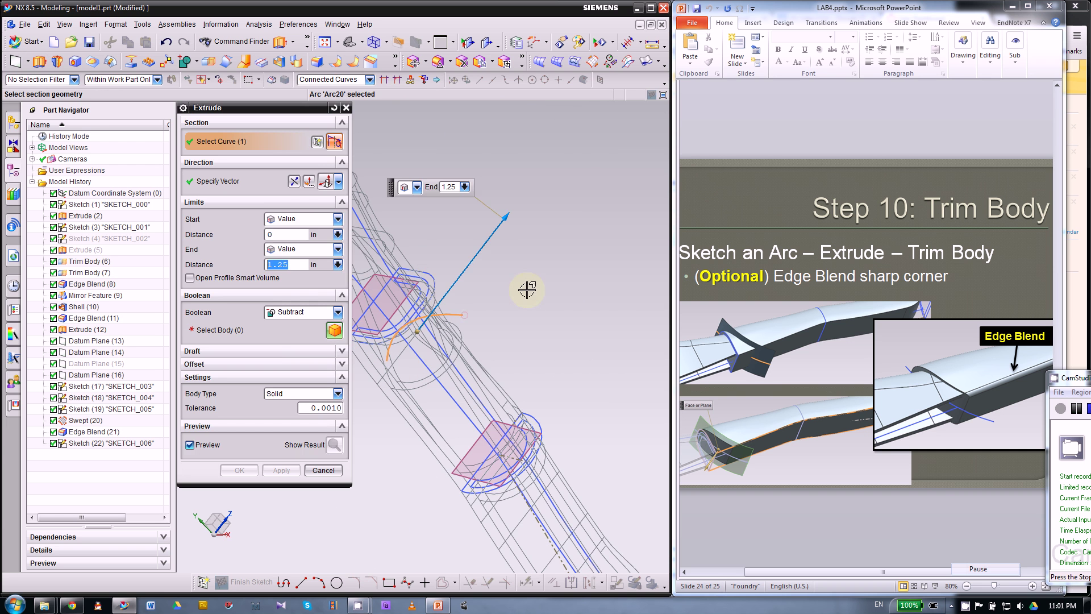
{"action": "left_click", "coordinate": [281, 220]}
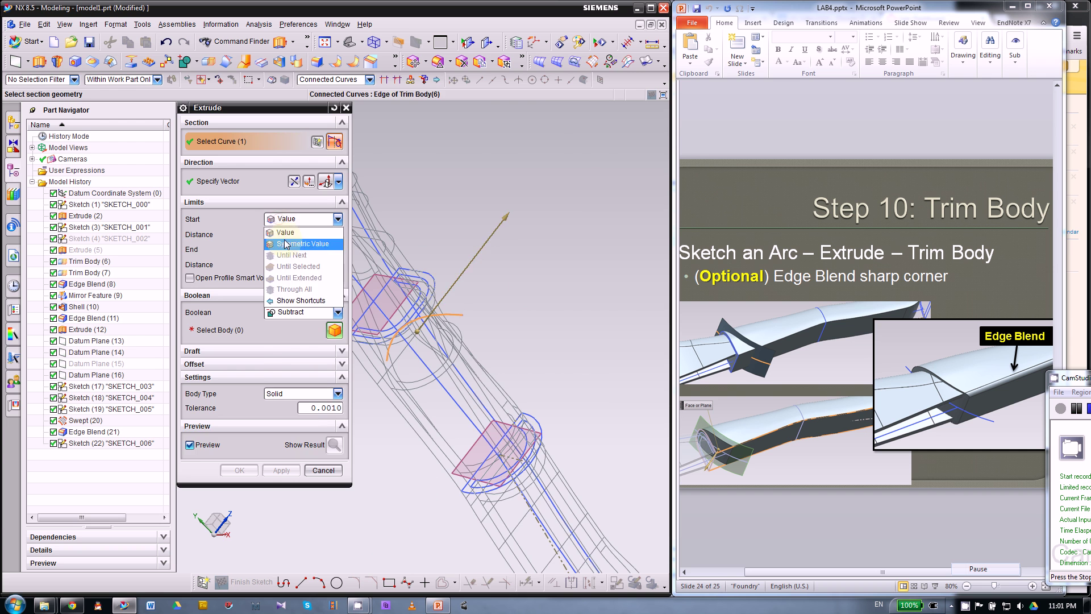
{"action": "left_click", "coordinate": [302, 243]}
{"action": "scroll", "coordinate": [380, 311], "scroll_direction": "down", "scroll_amount": 3}
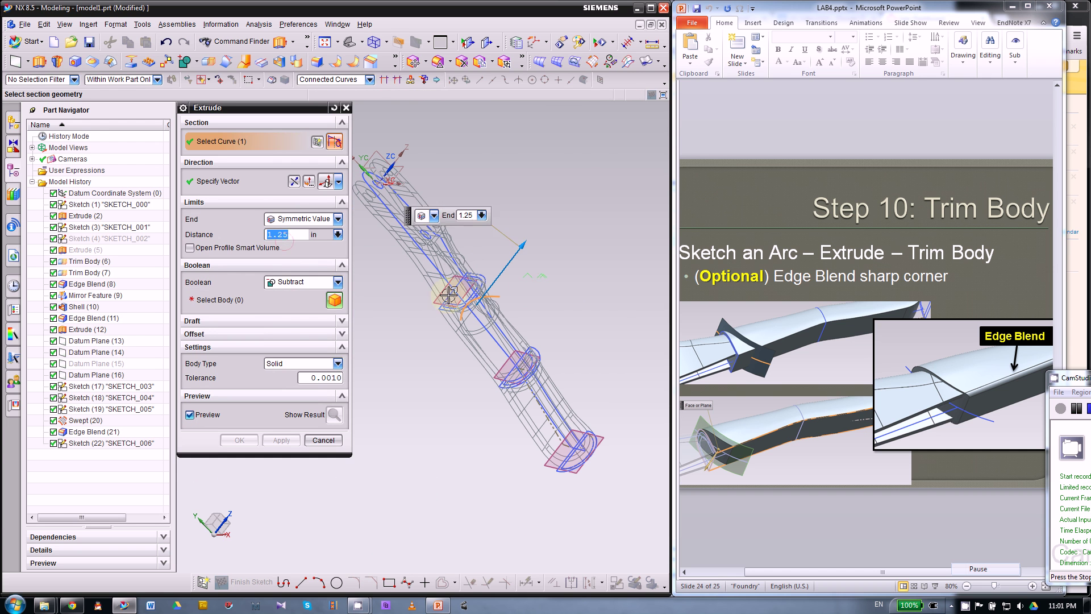
{"action": "left_click", "coordinate": [296, 280]}
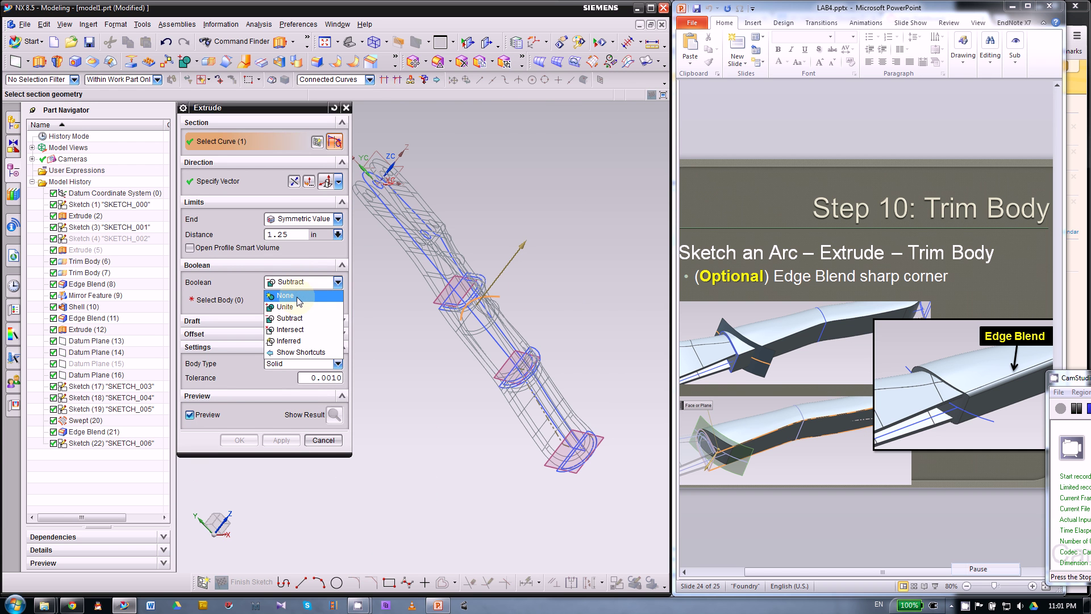
{"action": "left_click", "coordinate": [298, 301]}
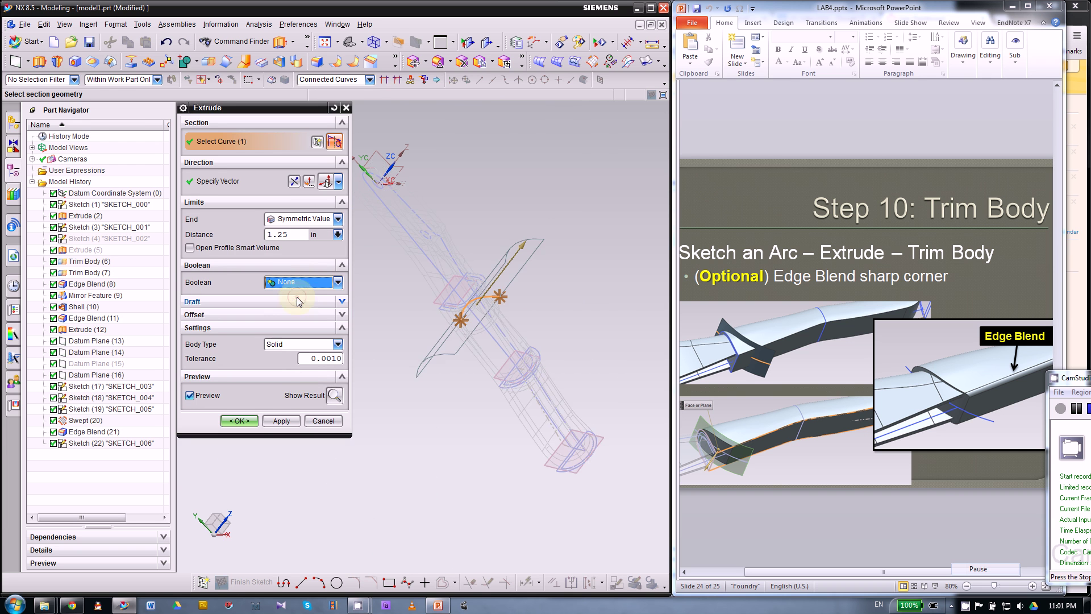
{"action": "middle_click_drag", "start_coordinate": [578, 271], "coordinate": [464, 295]}
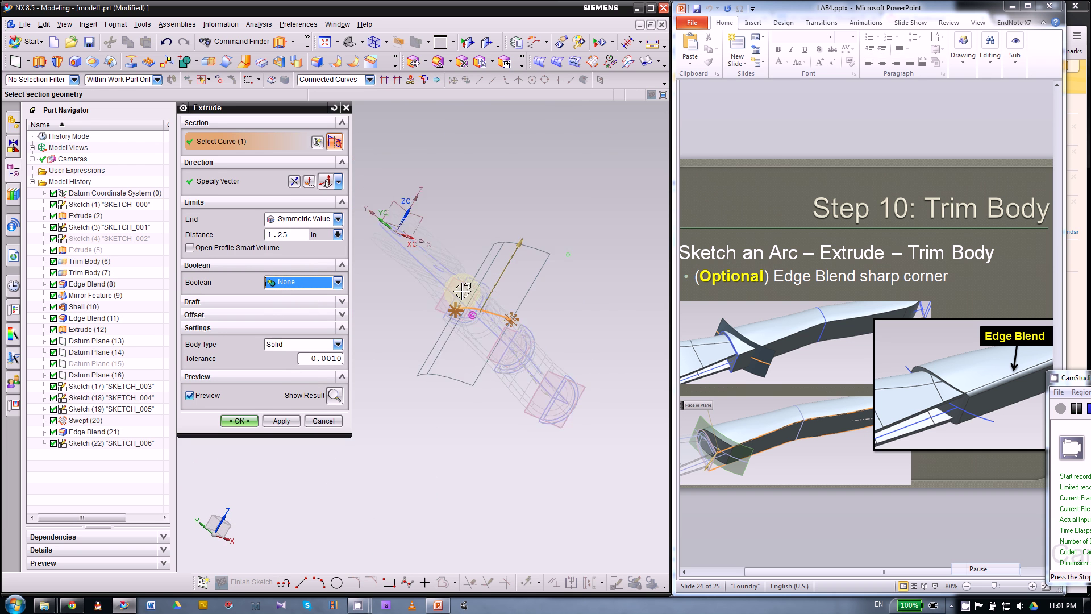
{"action": "scroll", "coordinate": [463, 298], "scroll_direction": "up", "scroll_amount": 3}
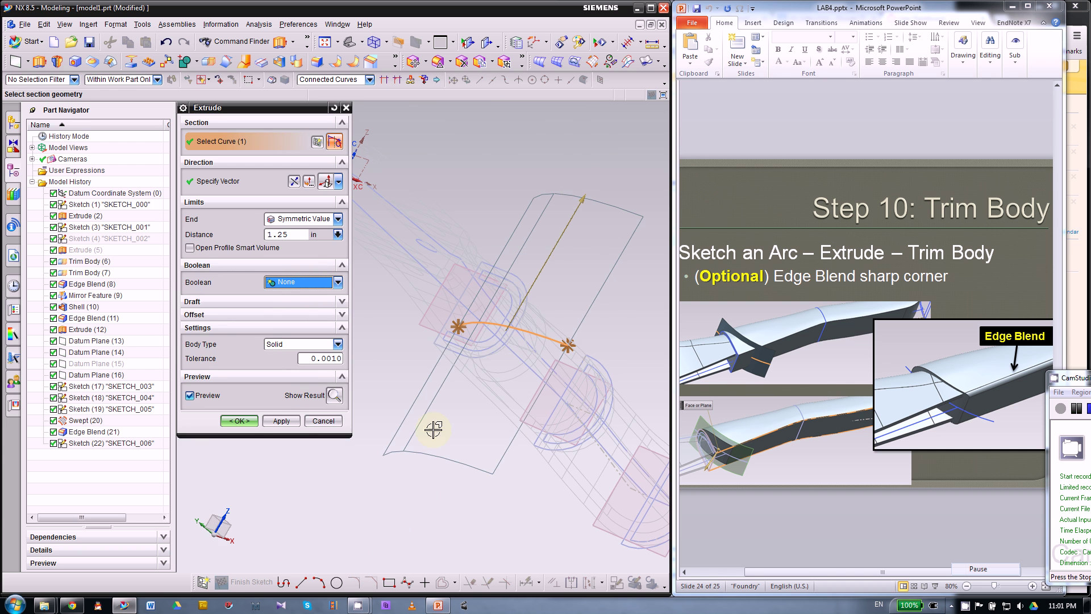
{"action": "left_click", "coordinate": [241, 421]}
- Return the part to shaded display and trim the swept handle body with the extruded arc sheet, removing its upper end
{"action": "mouse_move", "coordinate": [340, 364]}
{"action": "middle_mouse_down"}
{"action": "mouse_move", "coordinate": [382, 394]}
{"action": "mouse_move", "coordinate": [311, 437]}
{"action": "middle_mouse_up"}
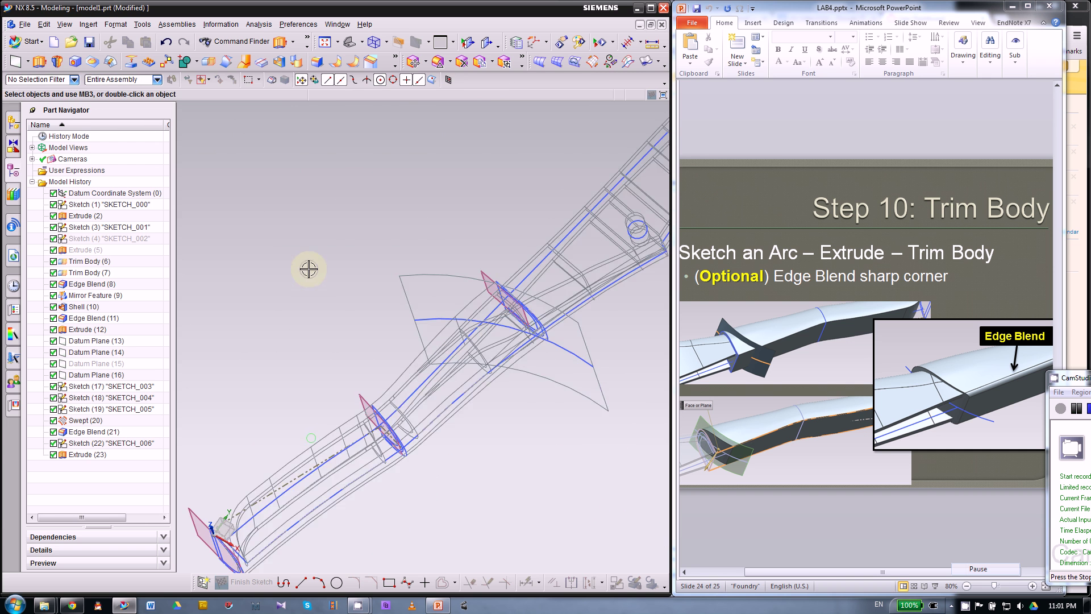
{"action": "right_click", "coordinate": [312, 254]}
{"action": "left_click", "coordinate": [311, 254]}
{"action": "mouse_move", "coordinate": [312, 254]}
{"action": "middle_mouse_down"}
{"action": "mouse_move", "coordinate": [231, 287]}
{"action": "mouse_move", "coordinate": [317, 299]}
{"action": "mouse_move", "coordinate": [301, 301]}
{"action": "mouse_move", "coordinate": [302, 284]}
{"action": "middle_mouse_up"}
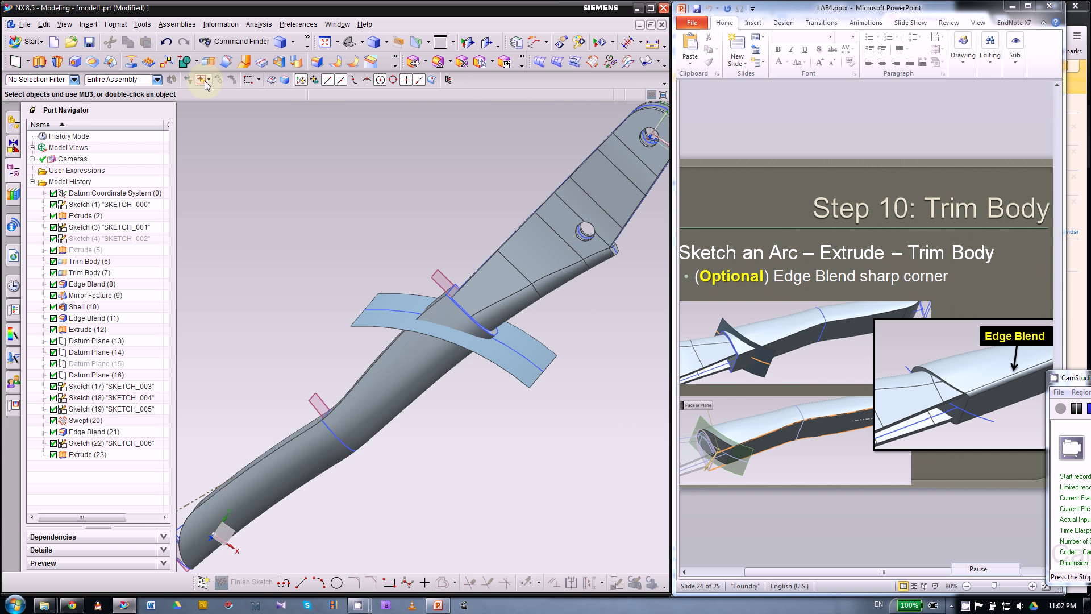
{"action": "left_click", "coordinate": [208, 62]}
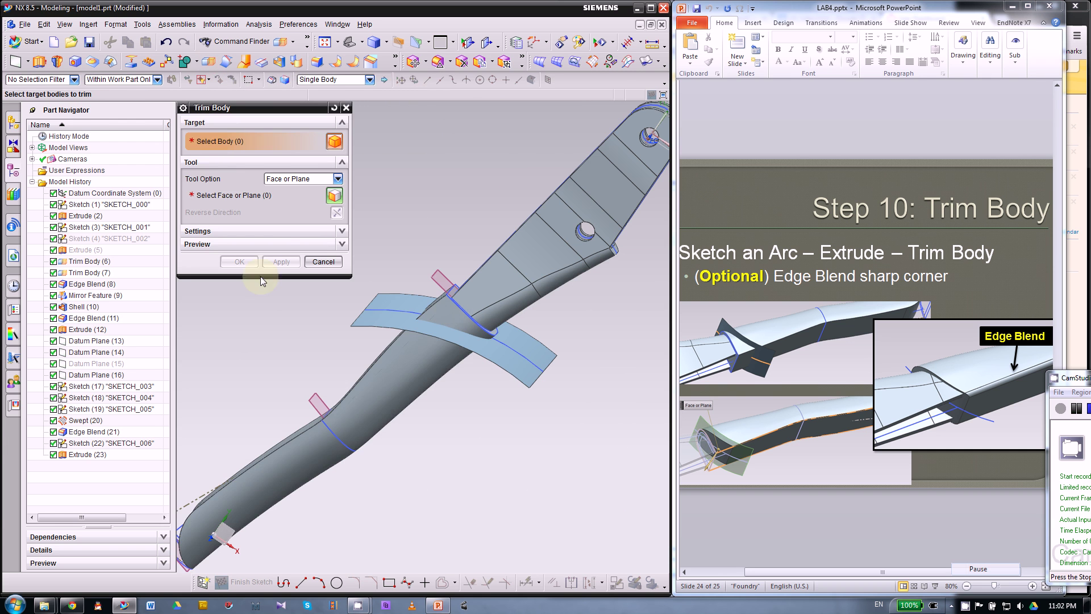
{"action": "left_click", "coordinate": [407, 332]}
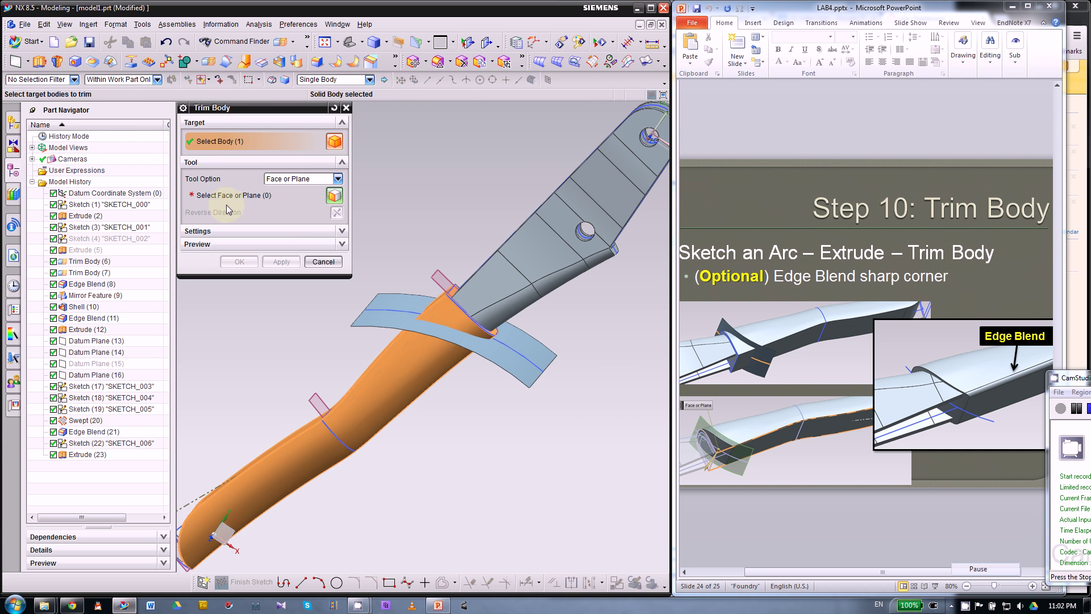
{"action": "left_click", "coordinate": [392, 298]}
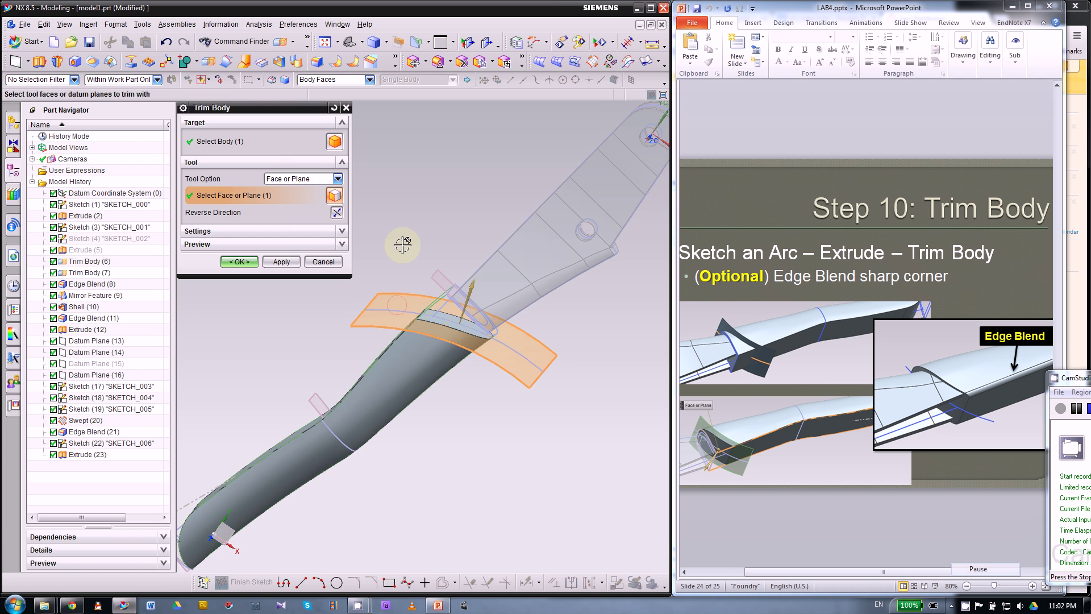
{"action": "left_click", "coordinate": [234, 261]}
- Hide the extruded arc sheet that was used to trim the handle
{"action": "middle_click_drag", "start_coordinate": [338, 244], "coordinate": [371, 243]}
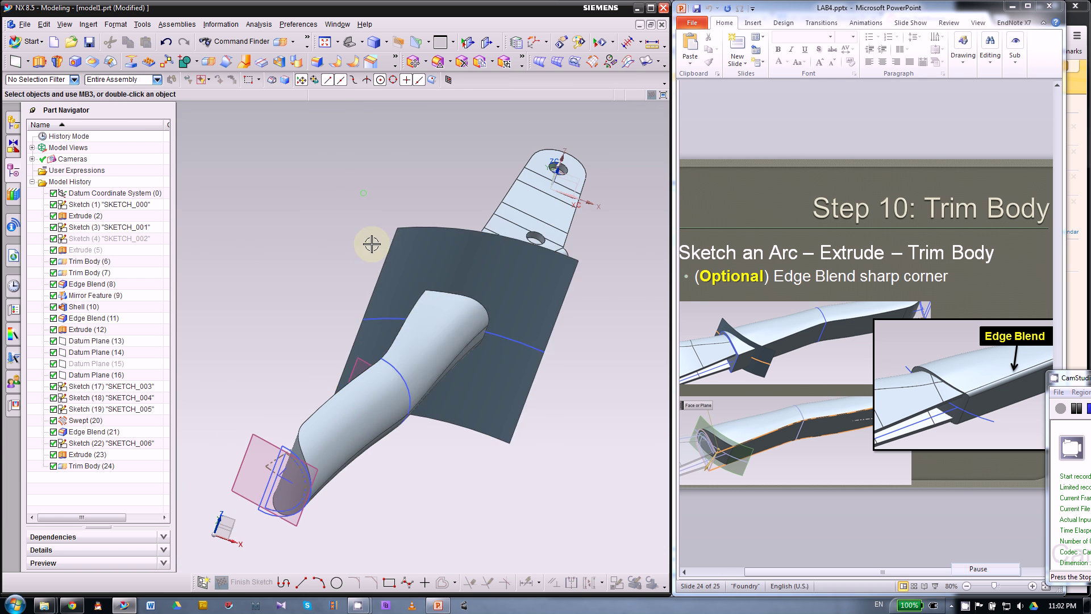
{"action": "right_click", "coordinate": [397, 245]}
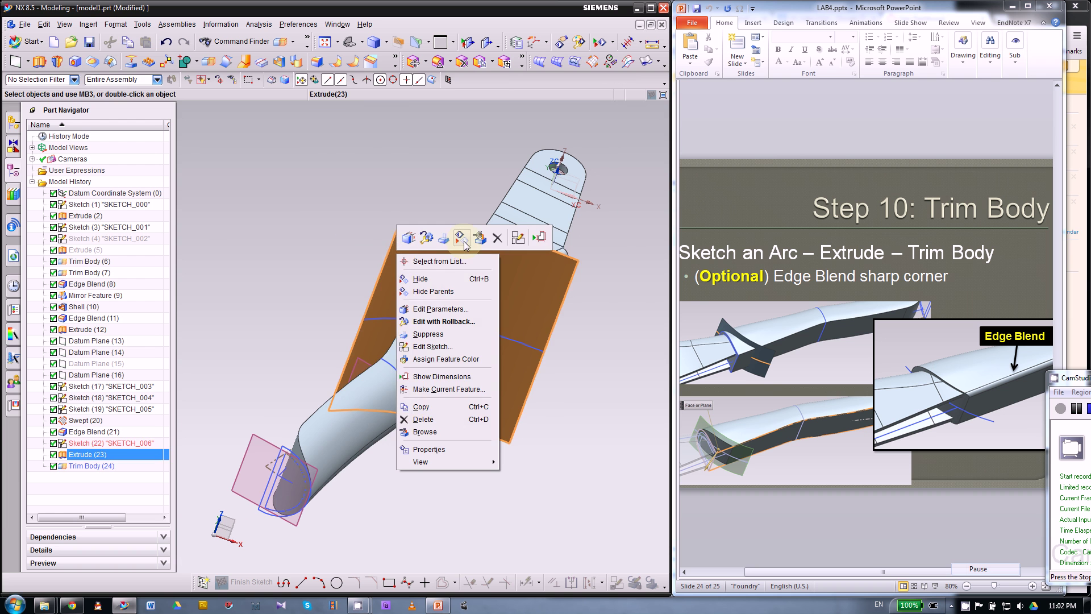
{"action": "left_click", "coordinate": [322, 249]}
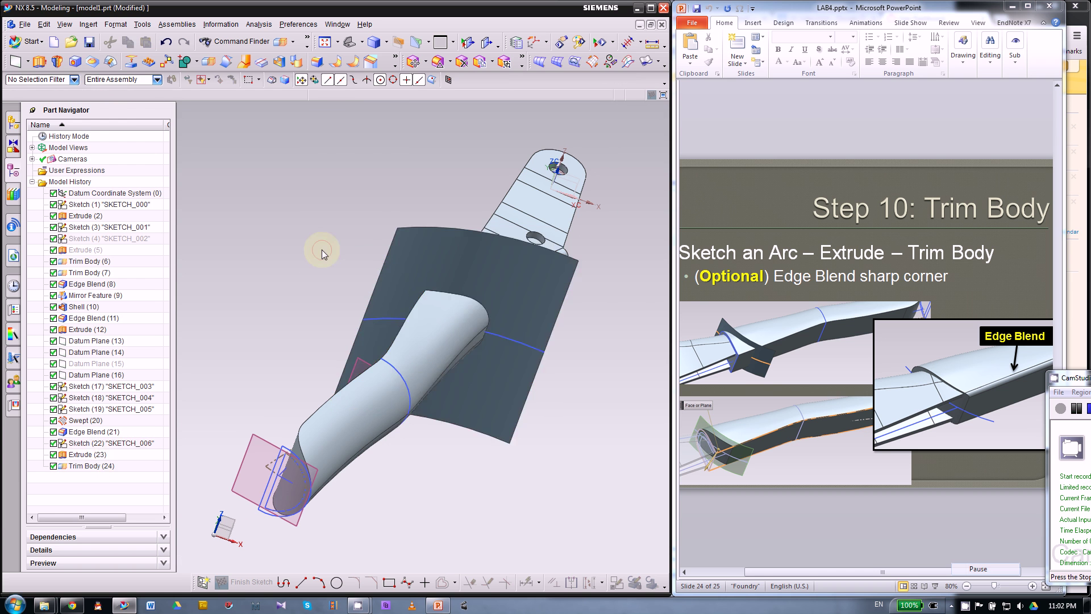
{"action": "right_click", "coordinate": [395, 266]}
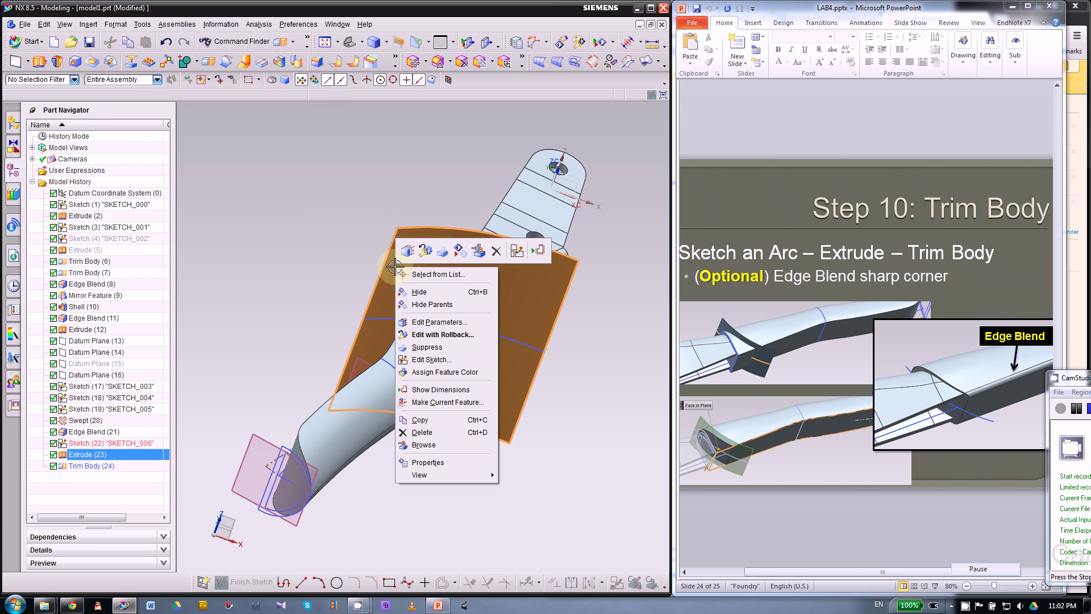
{"action": "left_click", "coordinate": [463, 257]}
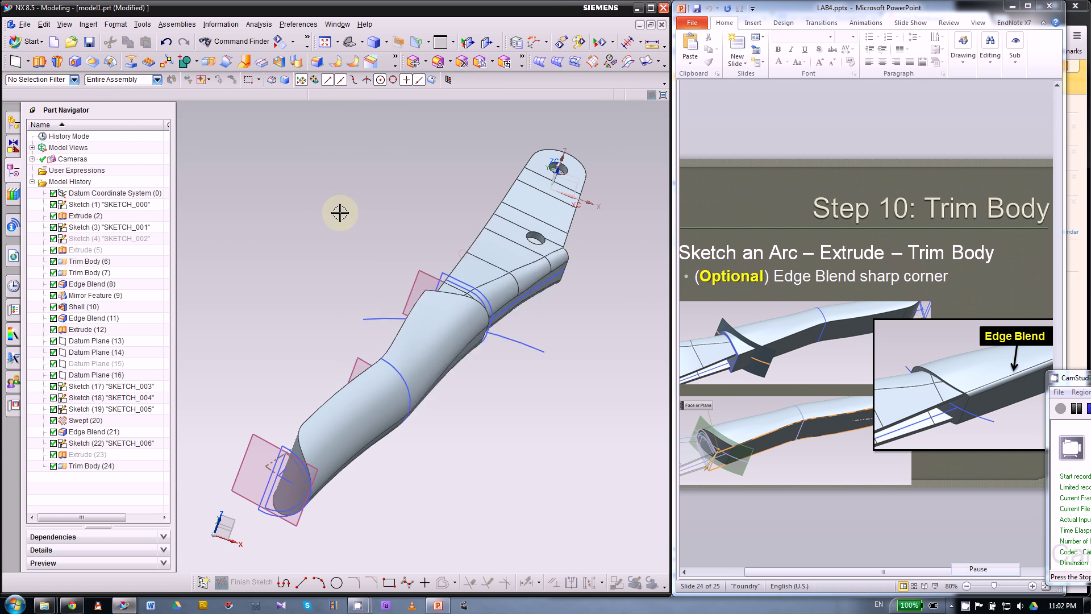
{"action": "middle_click_drag", "start_coordinate": [341, 212], "coordinate": [316, 292]}
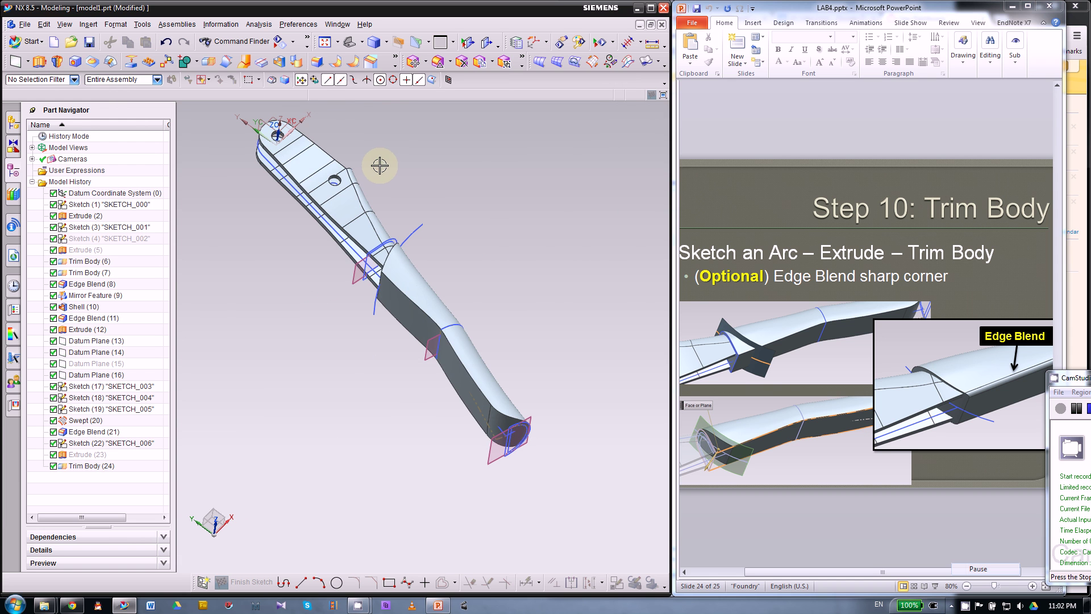
- Start a circular edge blend on the trimmed handle's sharp edges, selecting the tangent edge loop around its flat face
{"action": "left_click", "coordinate": [775, 206]}
{"action": "left_click", "coordinate": [358, 263]}
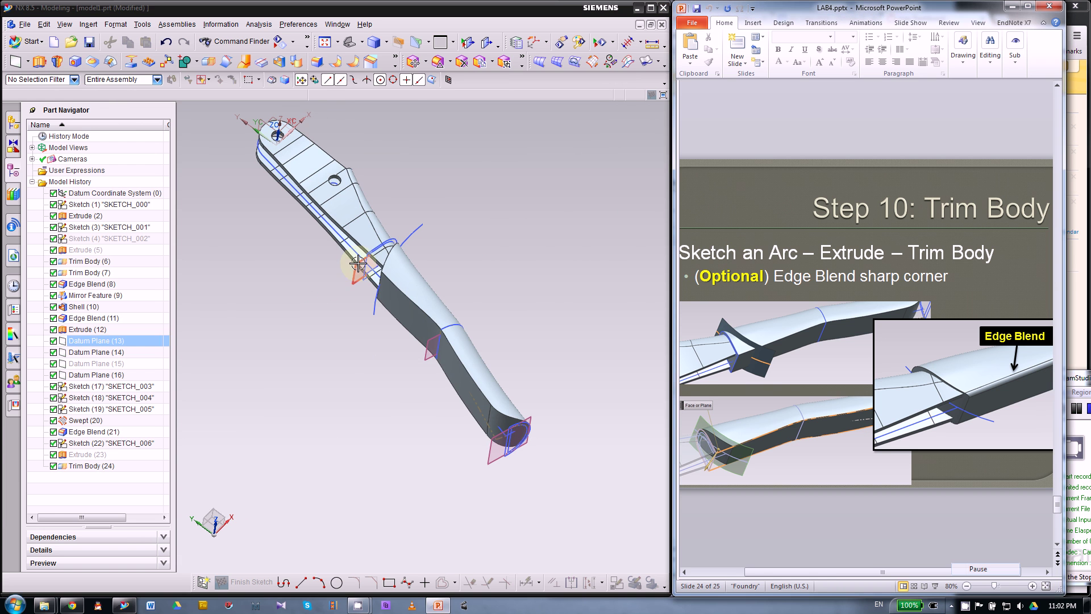
{"action": "key", "text": "Escape"}
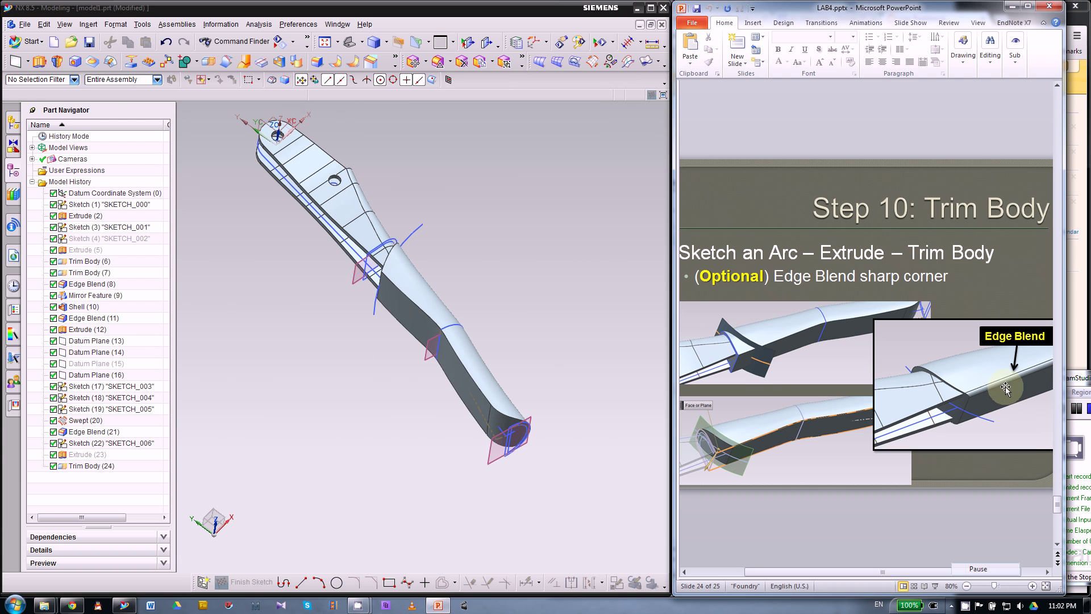
{"action": "scroll", "coordinate": [579, 426], "scroll_direction": "up", "scroll_amount": 5}
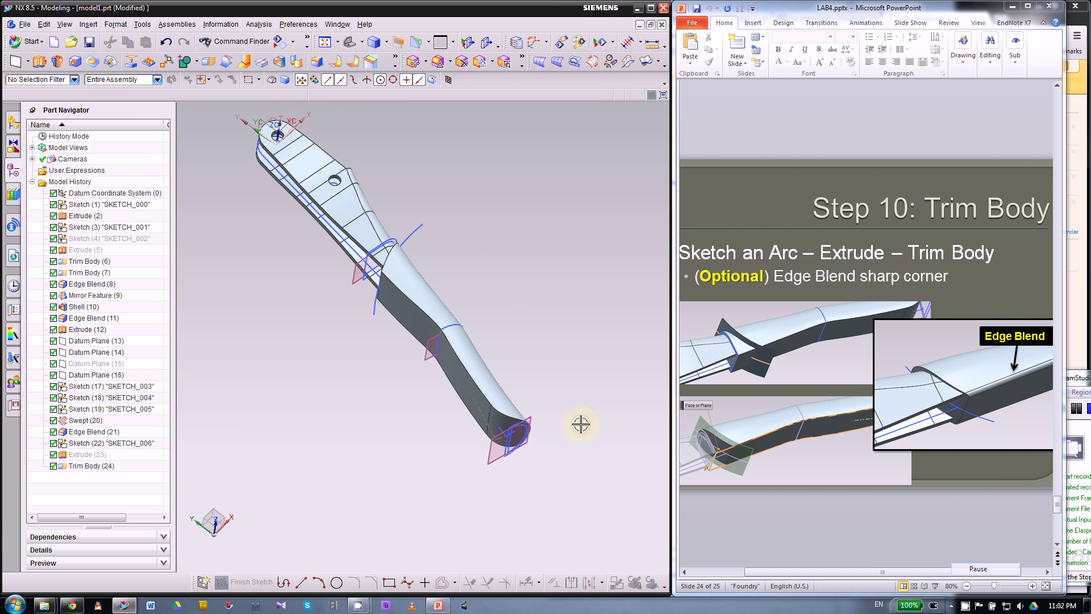
{"action": "left_click", "coordinate": [282, 202]}
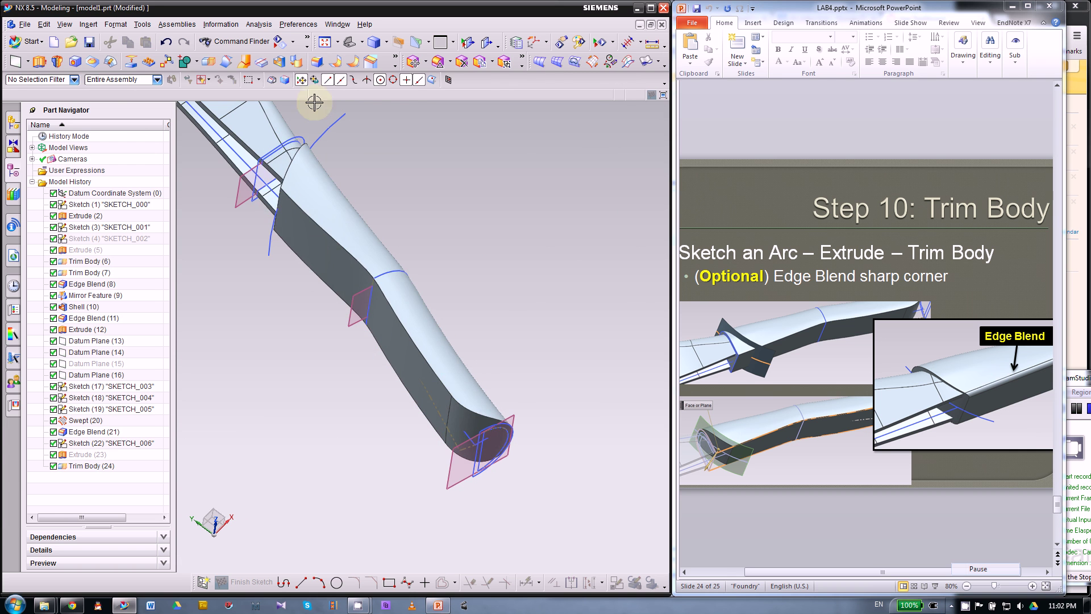
{"action": "left_click", "coordinate": [317, 62]}
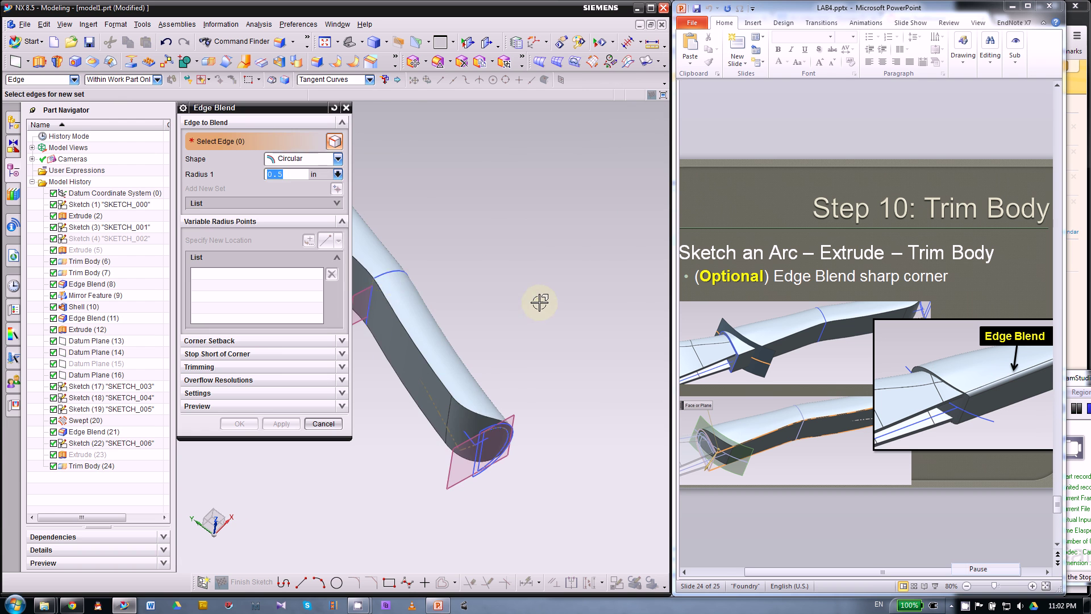
{"action": "scroll", "coordinate": [535, 301], "scroll_direction": "down", "scroll_amount": 3}
{"action": "scroll", "coordinate": [449, 267], "scroll_direction": "up", "scroll_amount": 2}
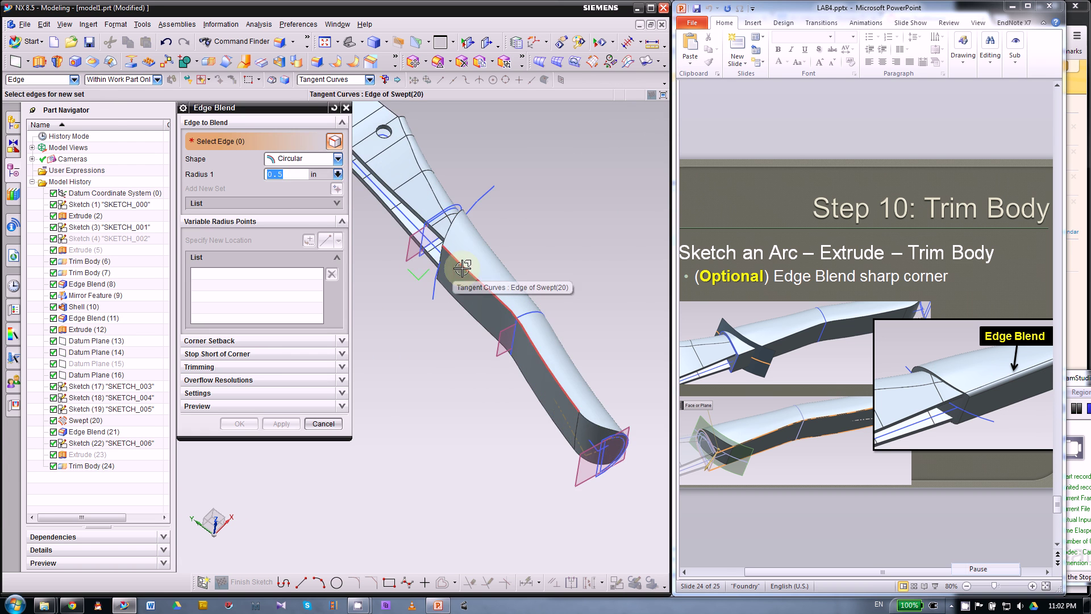
{"action": "left_click", "coordinate": [461, 269]}
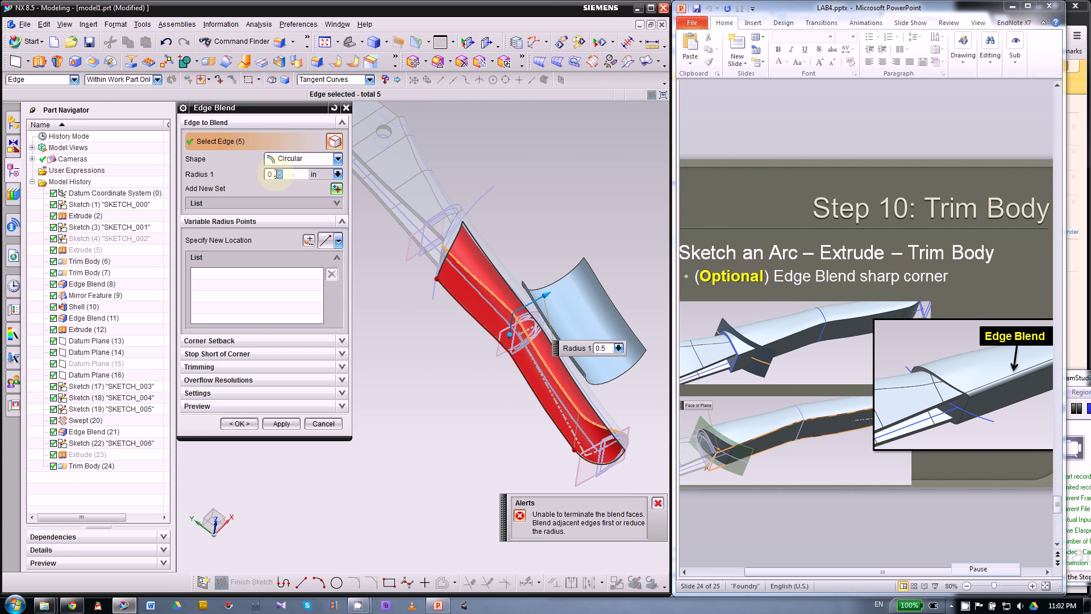
{"action": "type", "text": "25"}
{"action": "key", "text": "Return"}
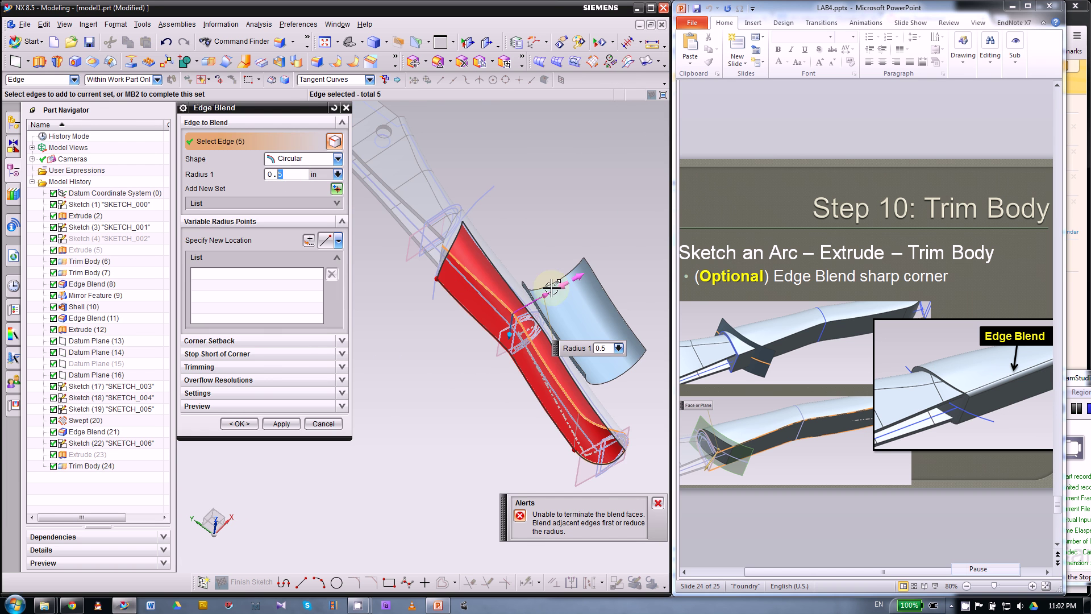
- Reduce the blend radius to 0.03 in and create the edge blend around the handle's flat face
{"action": "left_click_drag", "start_coordinate": [526, 299], "coordinate": [504, 312]}
{"action": "scroll", "coordinate": [522, 305], "scroll_direction": "up", "scroll_amount": 2}
{"action": "scroll", "coordinate": [521, 307], "scroll_direction": "up", "scroll_amount": 1}
{"action": "scroll", "coordinate": [538, 279], "scroll_direction": "up", "scroll_amount": 1}
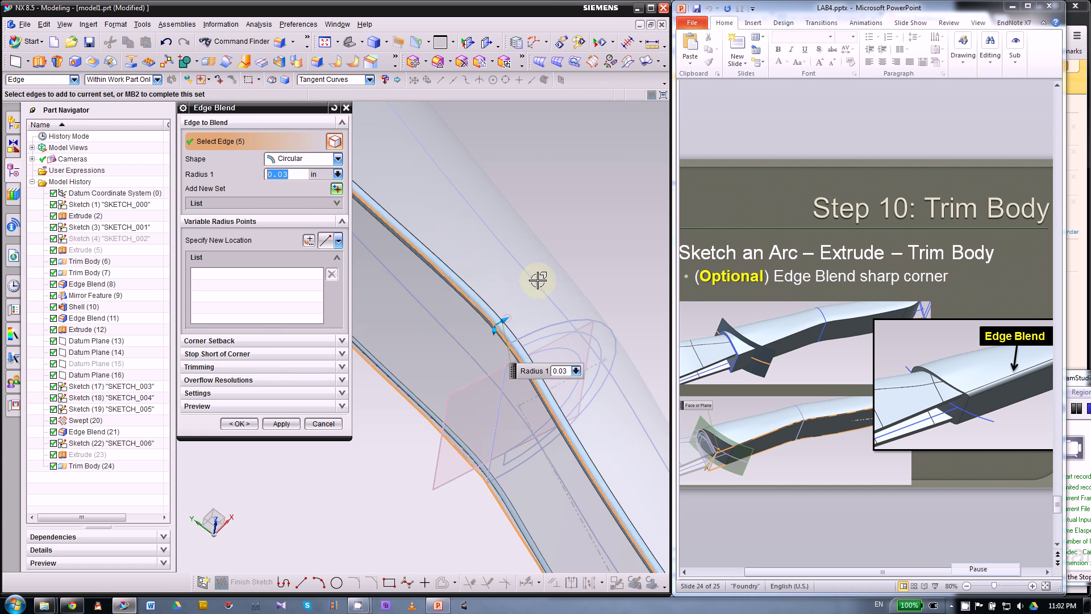
{"action": "scroll", "coordinate": [538, 279], "scroll_direction": "down", "scroll_amount": 3}
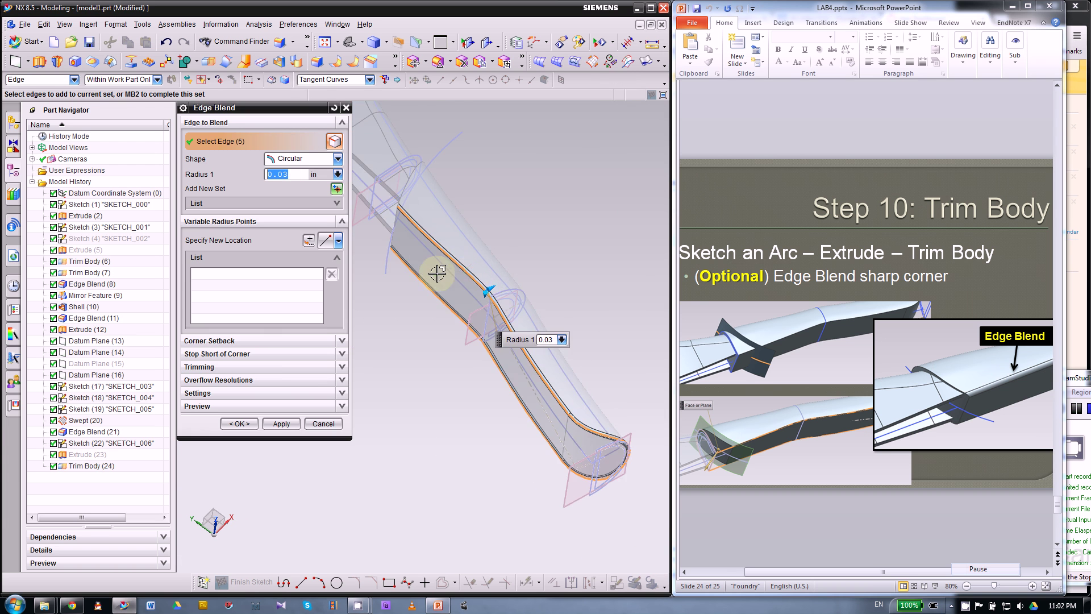
{"action": "scroll", "coordinate": [469, 272], "scroll_direction": "up", "scroll_amount": 2}
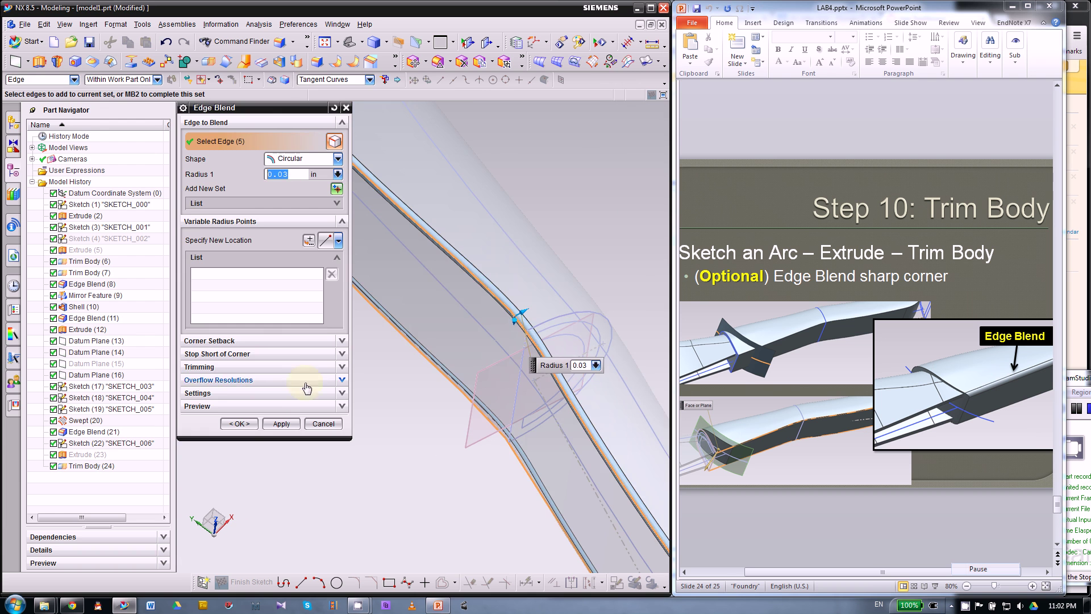
{"action": "left_click", "coordinate": [239, 423]}
{"action": "scroll", "coordinate": [336, 357], "scroll_direction": "down", "scroll_amount": 3}
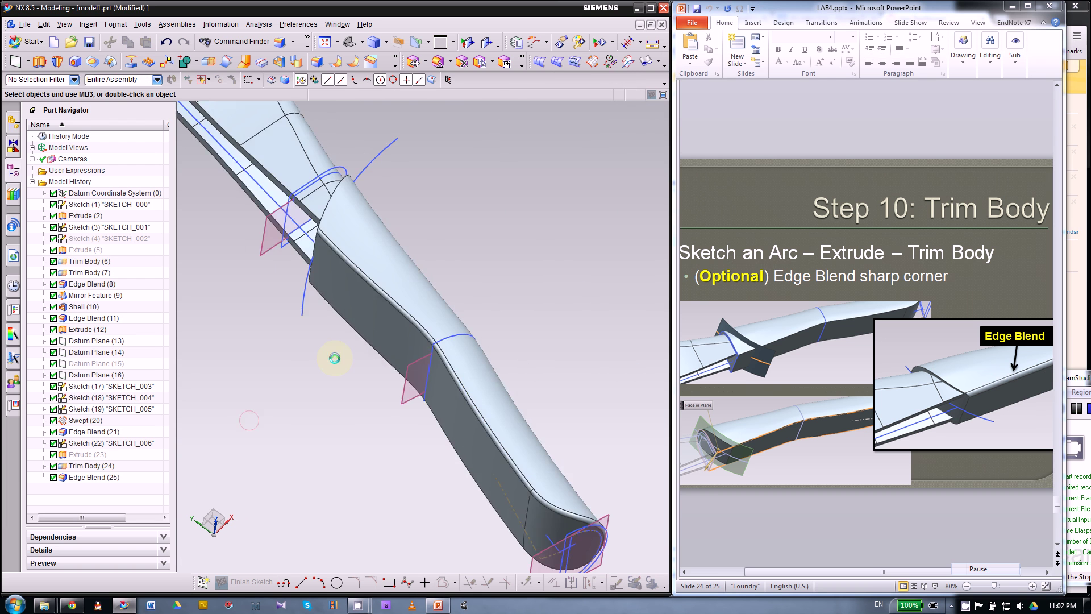
{"action": "scroll", "coordinate": [554, 327], "scroll_direction": "down", "scroll_amount": 2}
{"action": "right_click", "coordinate": [365, 353]}
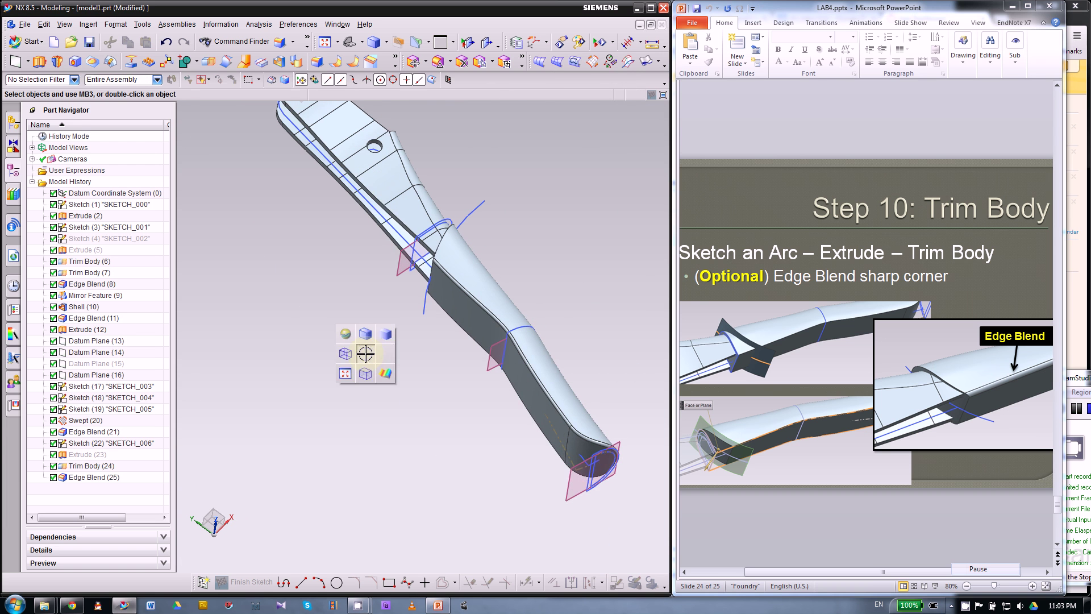
{"action": "left_click", "coordinate": [294, 310]}
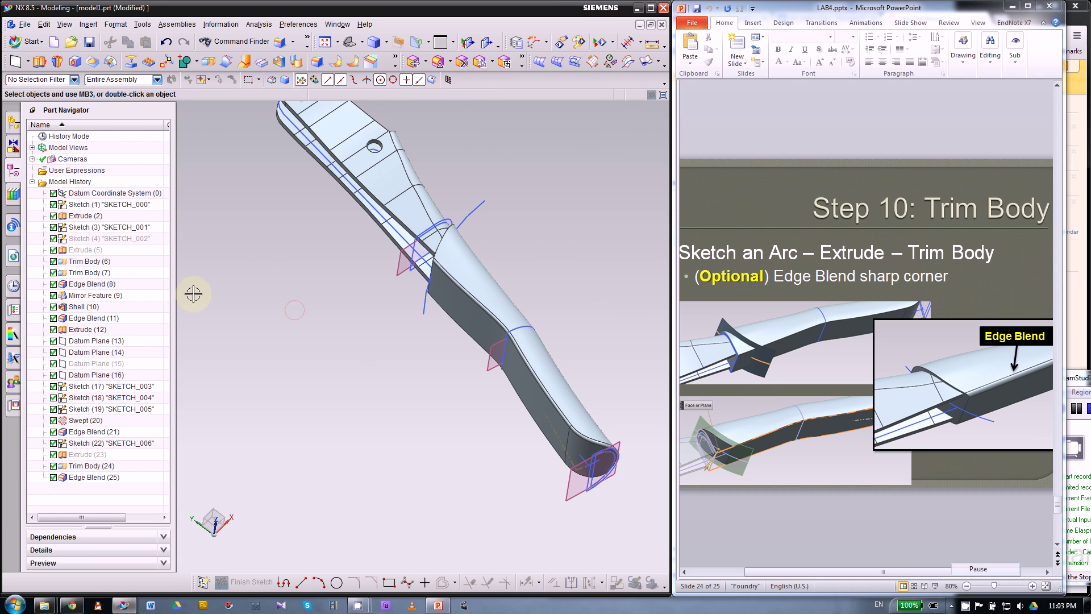
- Hide sketches SKETCH_000 to SKETCH_005 together with datum planes 13 and 14
{"action": "left_click", "coordinate": [122, 206]}
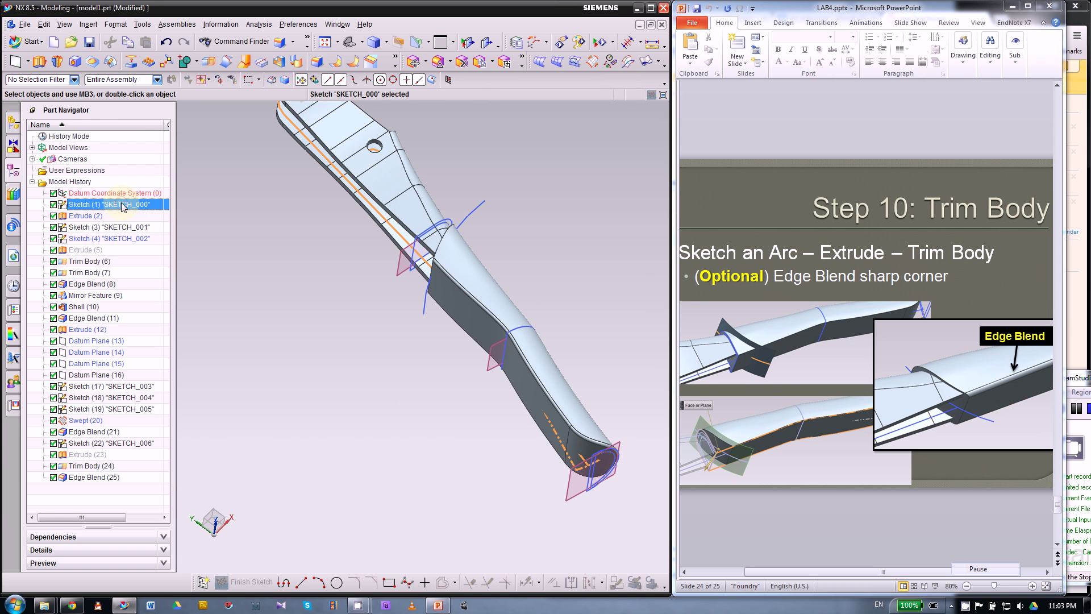
{"action": "left_click", "coordinate": [127, 227], "text": "ctrl"}
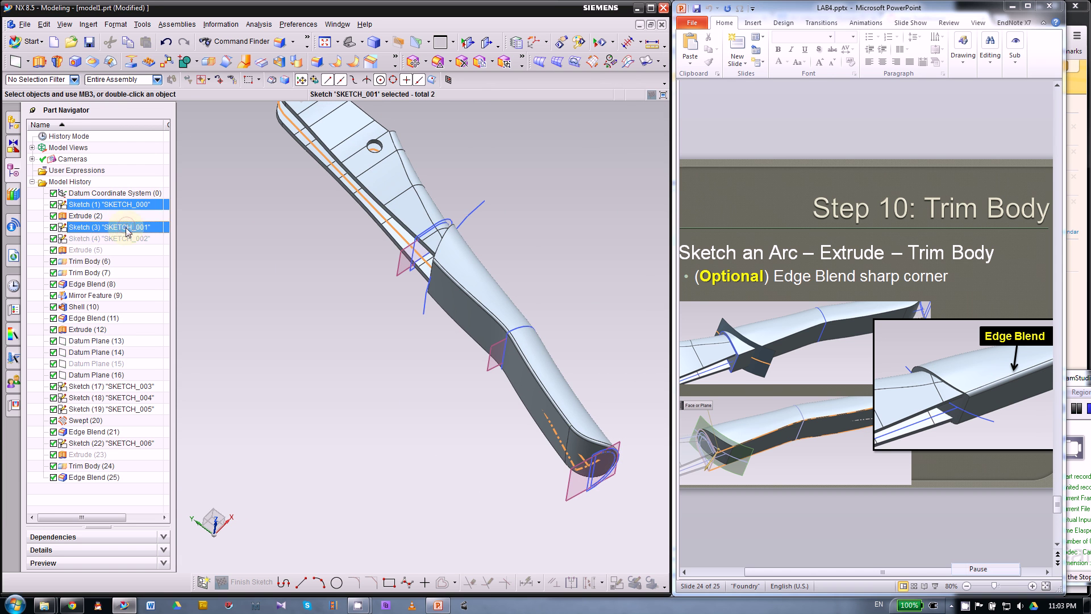
{"action": "left_click", "coordinate": [127, 238], "text": "ctrl"}
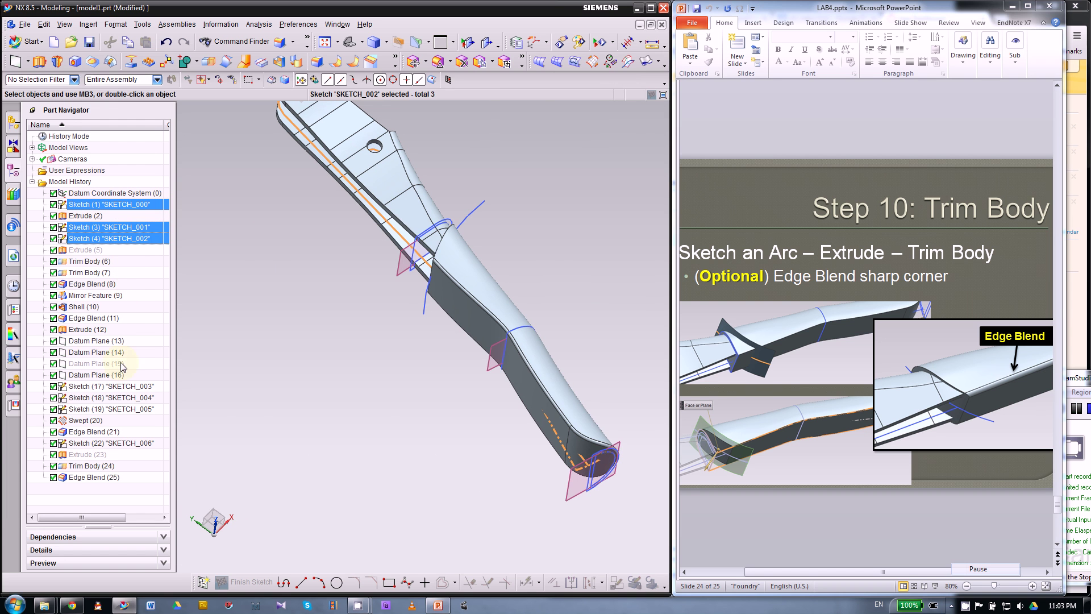
{"action": "left_click", "coordinate": [96, 351], "text": "ctrl"}
{"action": "left_click", "coordinate": [94, 341], "text": "ctrl"}
{"action": "left_click", "coordinate": [102, 386], "text": "ctrl"}
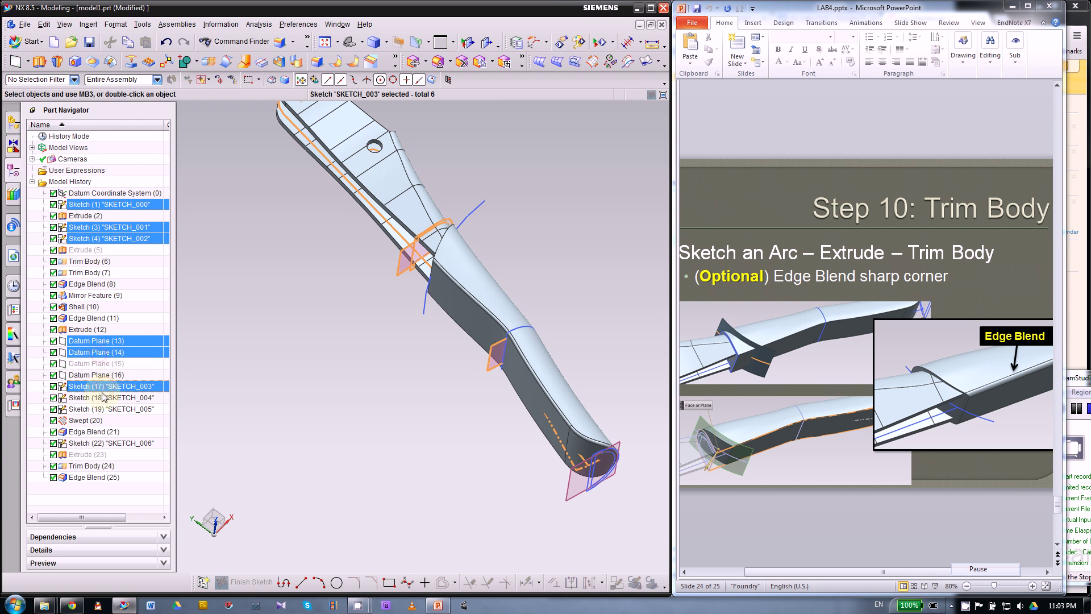
{"action": "left_click", "coordinate": [103, 410], "text": "ctrl"}
{"action": "left_click", "coordinate": [100, 397], "text": "ctrl"}
{"action": "right_click", "coordinate": [151, 398]}
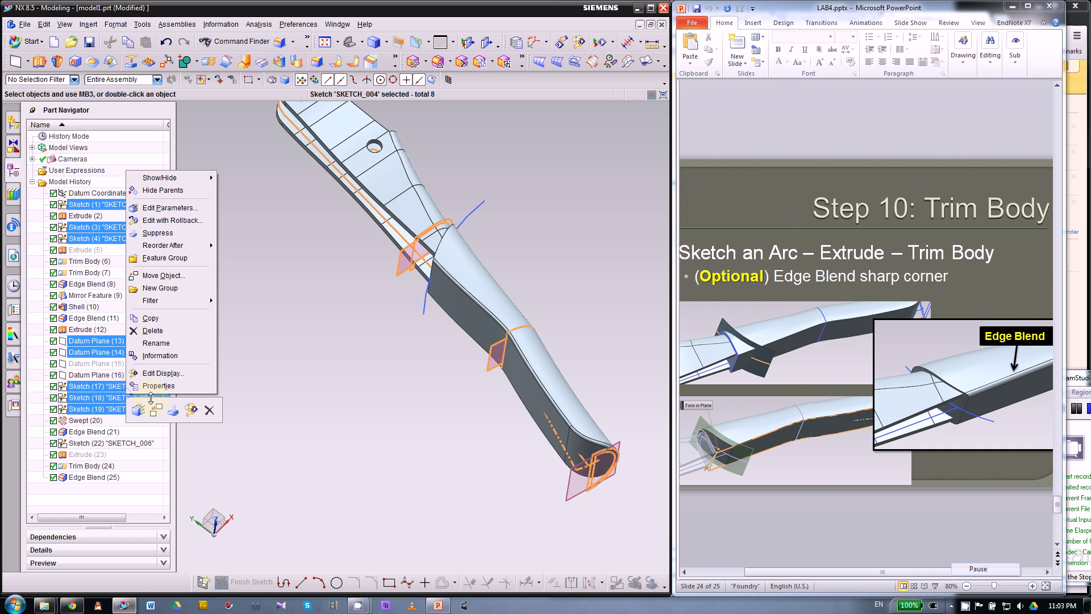
{"action": "mouse_move", "coordinate": [171, 177]}
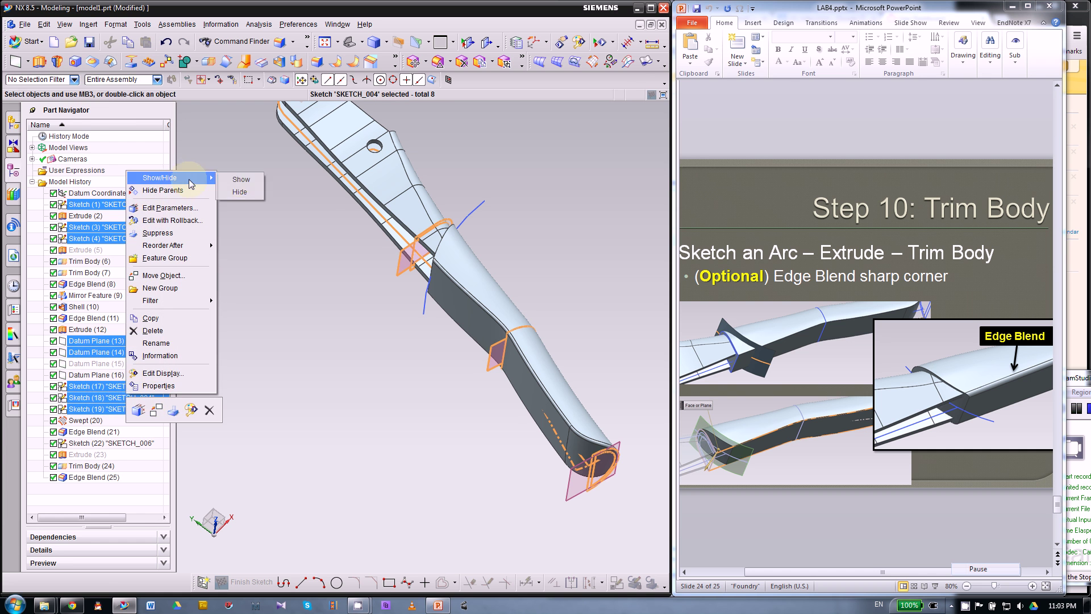
{"action": "left_click", "coordinate": [242, 192]}
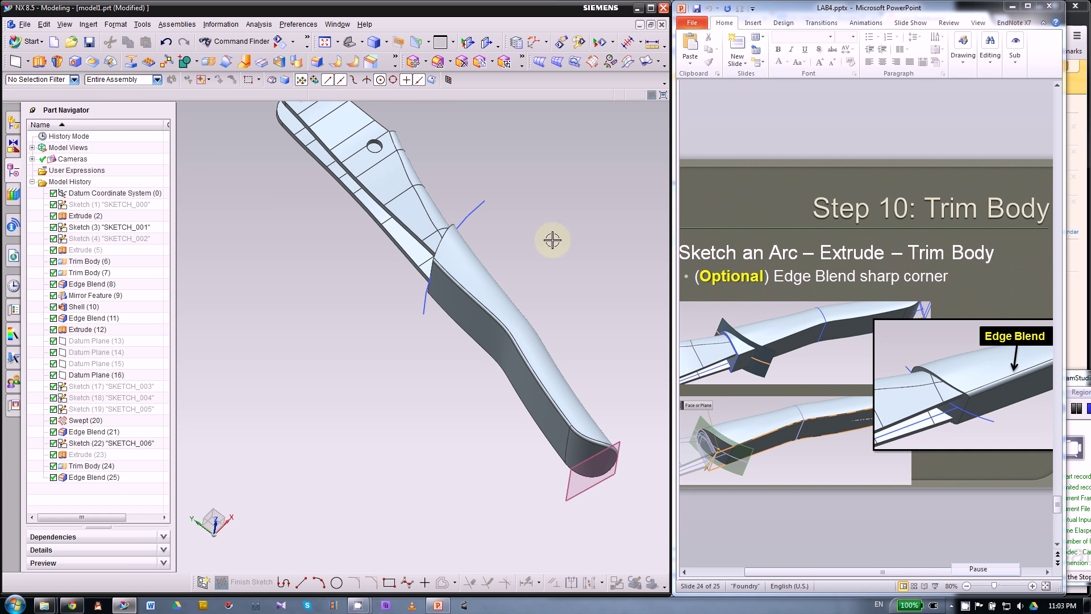
- Hide the trimming arc sketch at the handle's upper end and the remaining datum plane at its lower end
{"action": "right_click", "coordinate": [478, 203]}
{"action": "left_click", "coordinate": [534, 187]}
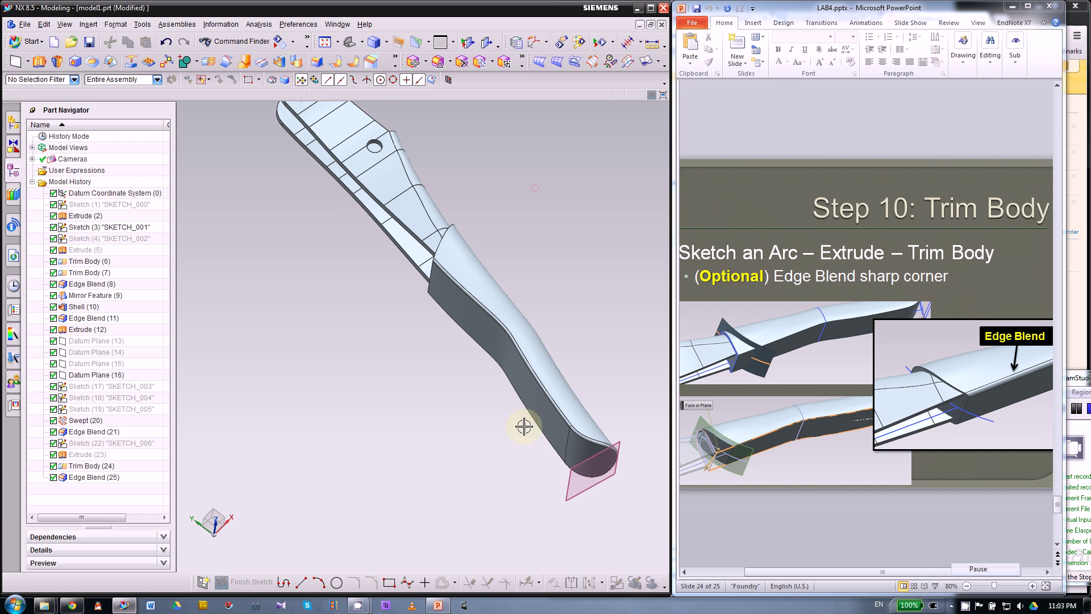
{"action": "right_click", "coordinate": [565, 501]}
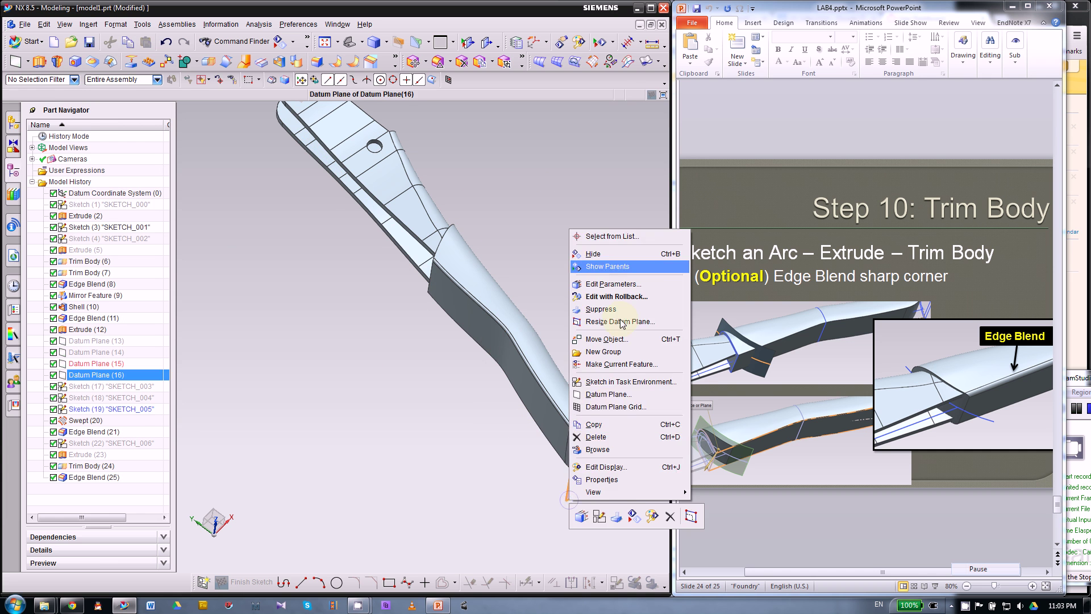
{"action": "left_click", "coordinate": [634, 517]}
- Temporarily hide the swept handle body to inspect the metal body beneath, and undo the hiding
{"action": "scroll", "coordinate": [494, 509], "scroll_direction": "down", "scroll_amount": 2}
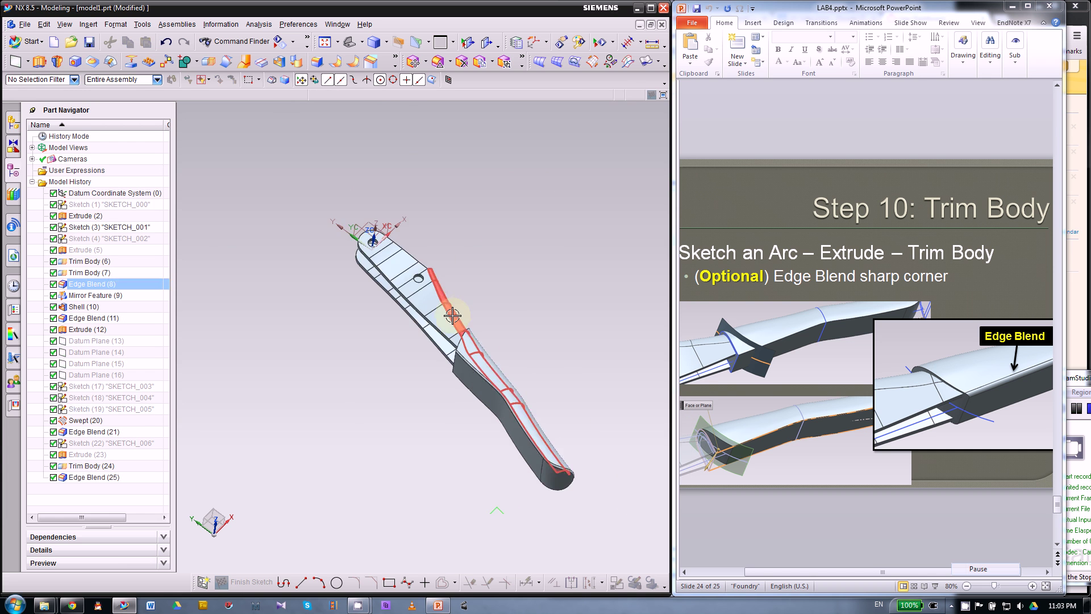
{"action": "scroll", "coordinate": [498, 282], "scroll_direction": "up", "scroll_amount": 1}
{"action": "scroll", "coordinate": [278, 265], "scroll_direction": "down", "scroll_amount": 1}
{"action": "scroll", "coordinate": [341, 370], "scroll_direction": "up", "scroll_amount": 1}
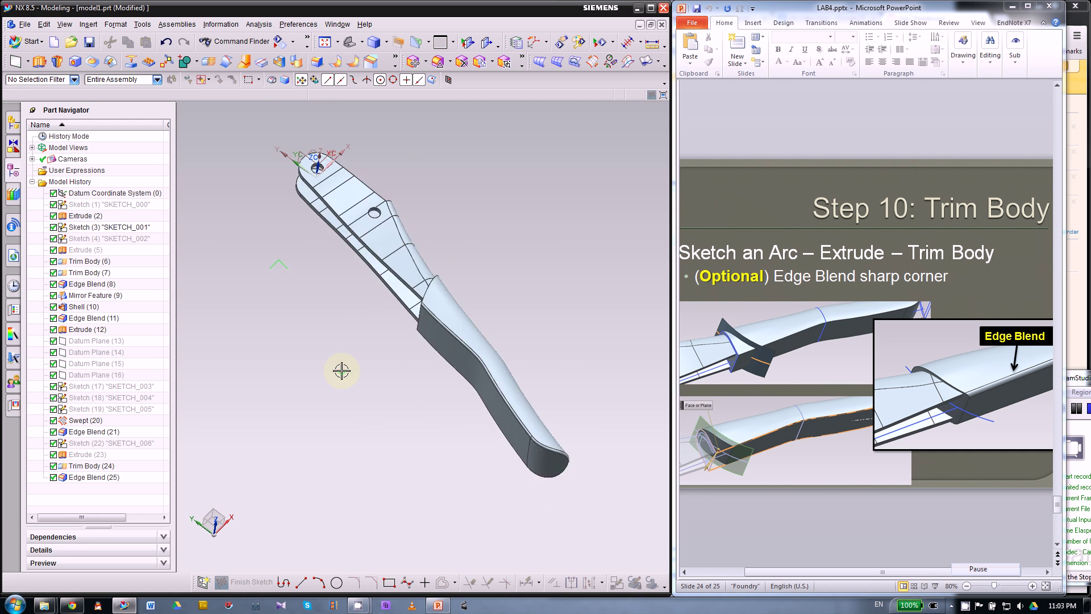
{"action": "middle_click_drag", "start_coordinate": [342, 371], "coordinate": [364, 421]}
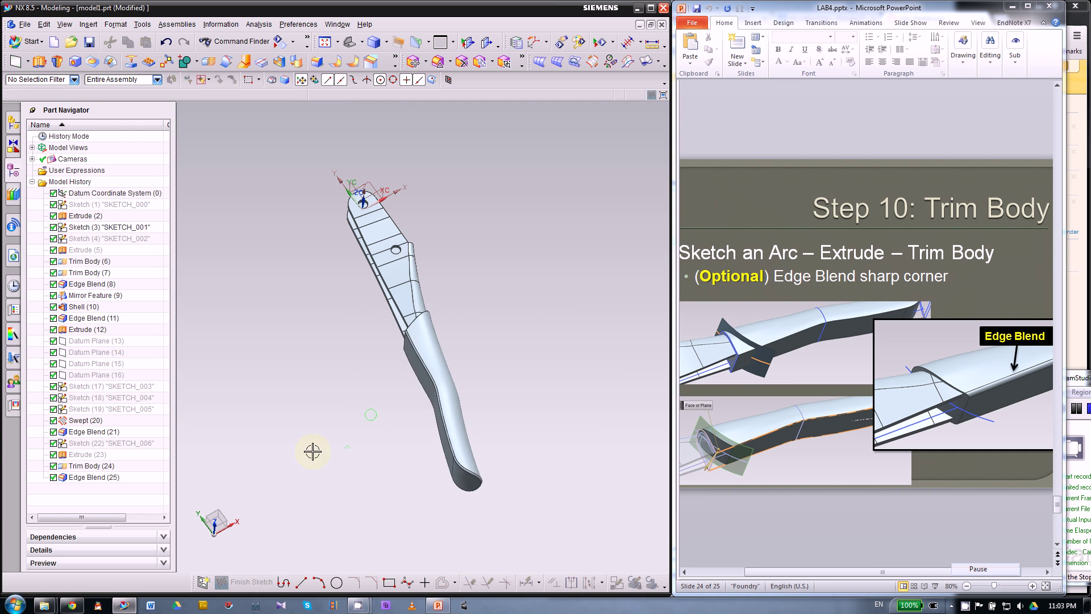
{"action": "left_click", "coordinate": [447, 408]}
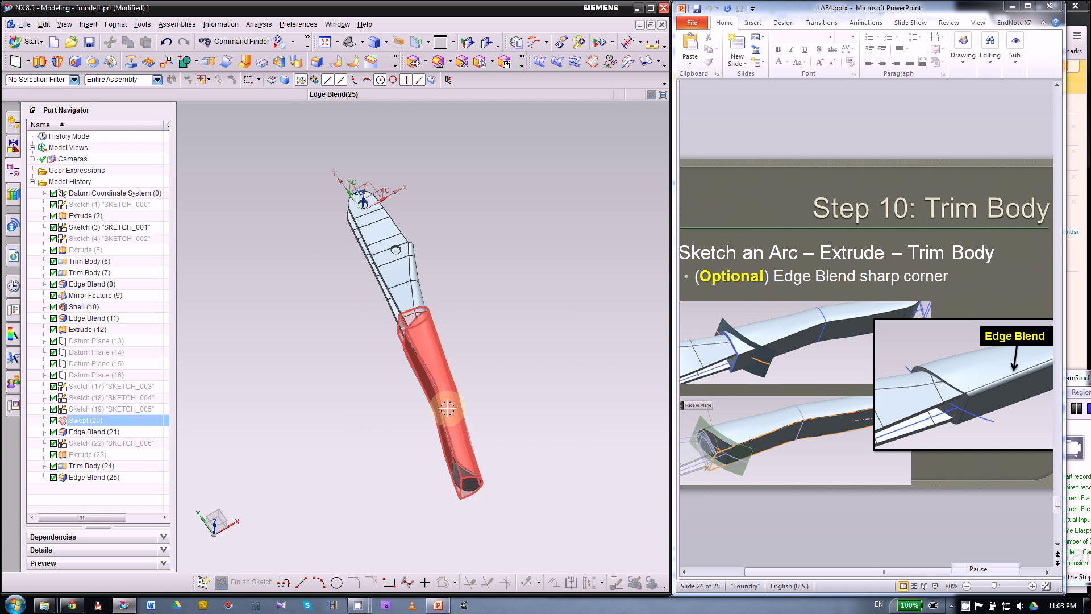
{"action": "right_click", "coordinate": [447, 408]}
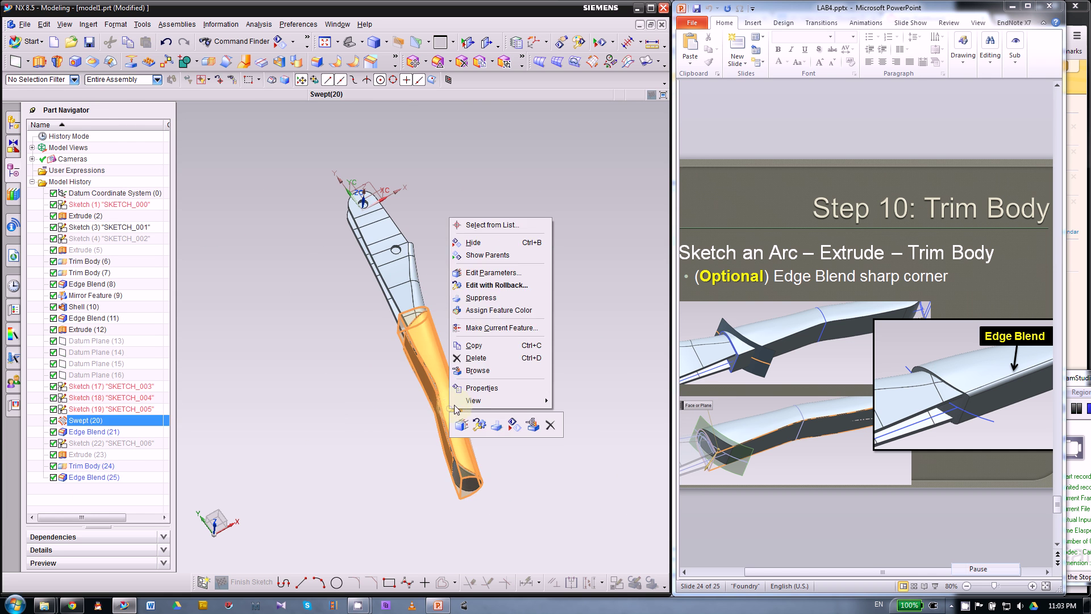
{"action": "left_click", "coordinate": [512, 425]}
{"action": "scroll", "coordinate": [363, 450], "scroll_direction": "up", "scroll_amount": 2}
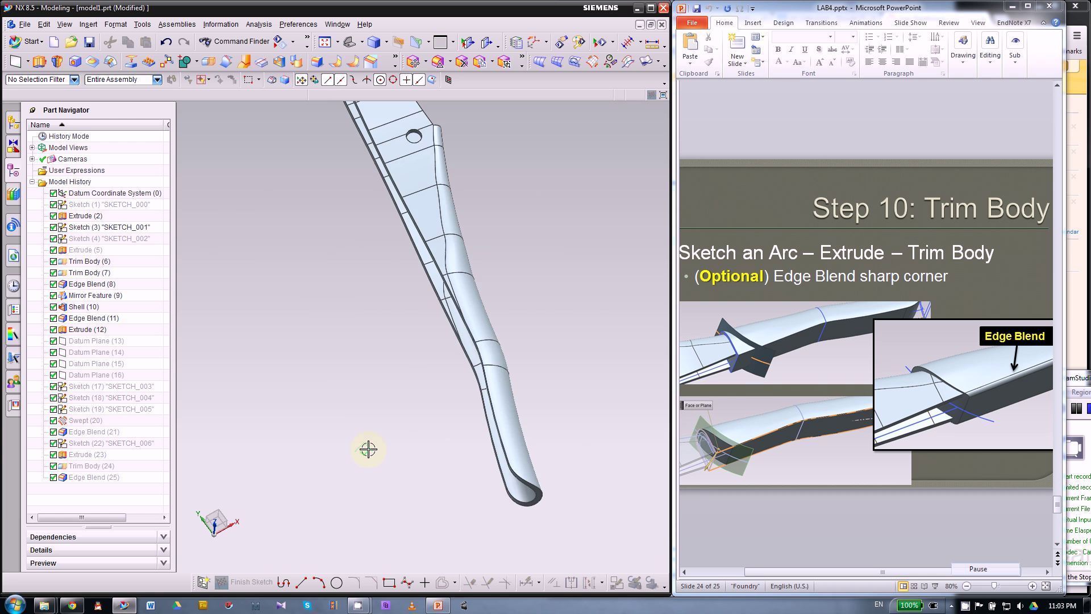
{"action": "left_click", "coordinate": [166, 41]}
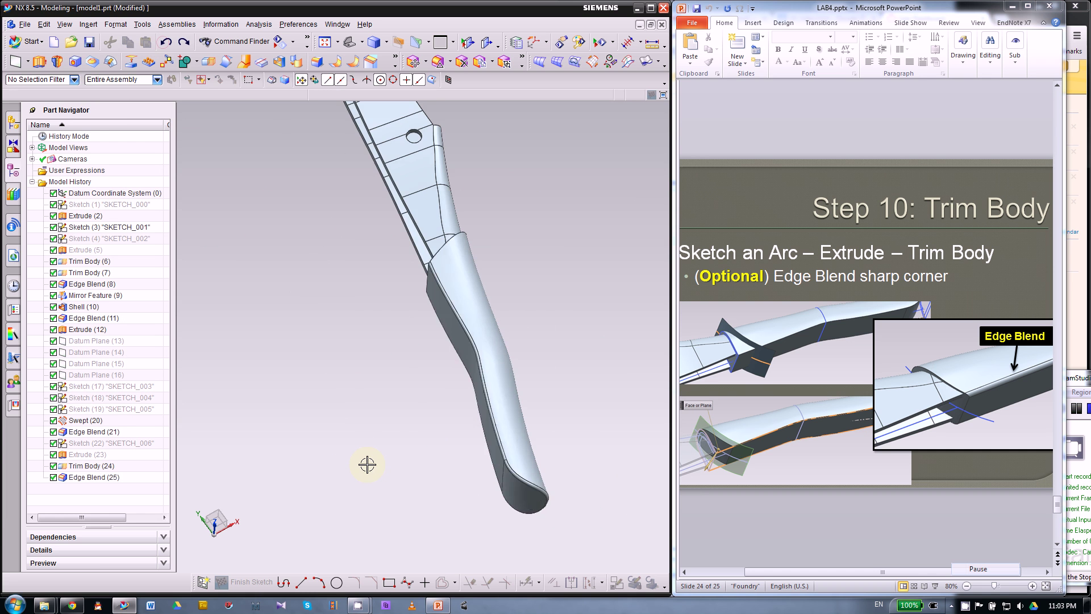
{"action": "scroll", "coordinate": [367, 465], "scroll_direction": "down", "scroll_amount": 2}
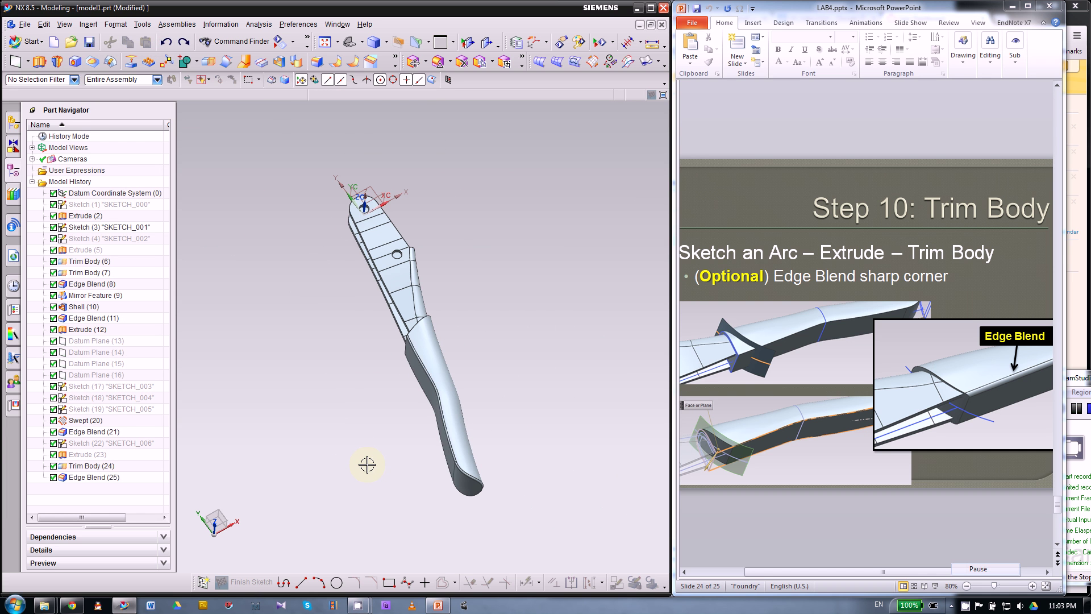
- Switch to the LAB4 presentation in PowerPoint, examine the HW slide's screenshot requirements for the Top Blade and Handle, and return to NX
{"action": "left_click", "coordinate": [789, 134]}
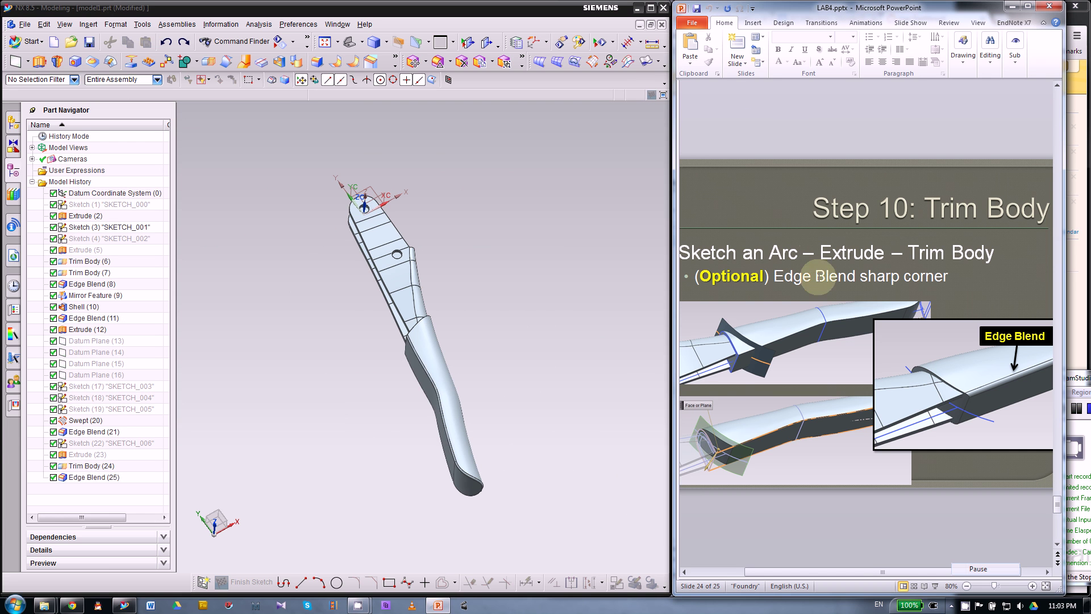
{"action": "scroll", "coordinate": [817, 277], "scroll_direction": "down", "scroll_amount": 1}
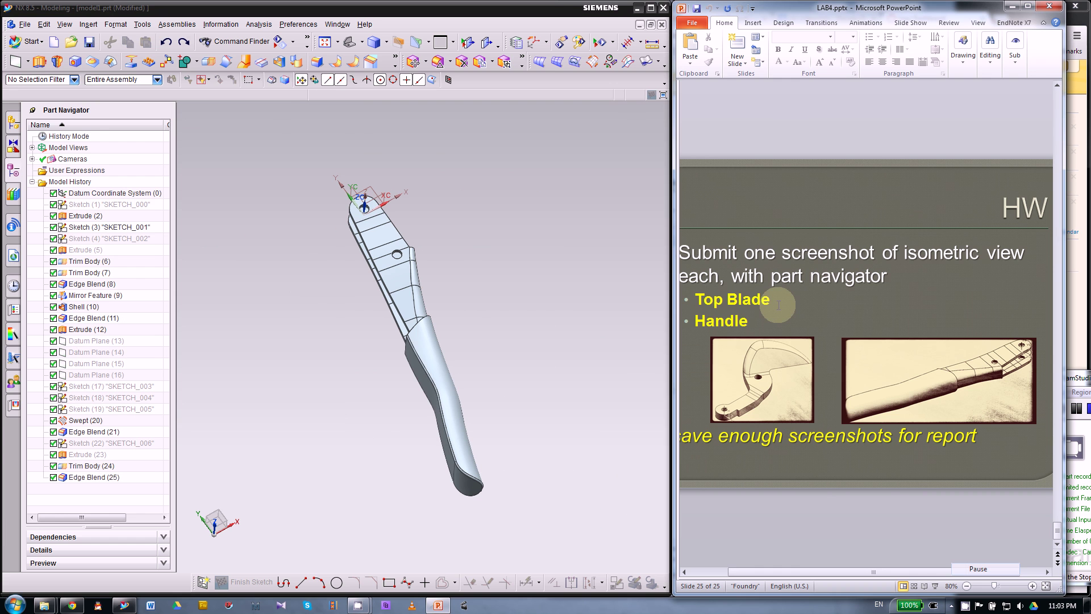
{"action": "left_click", "coordinate": [760, 319]}
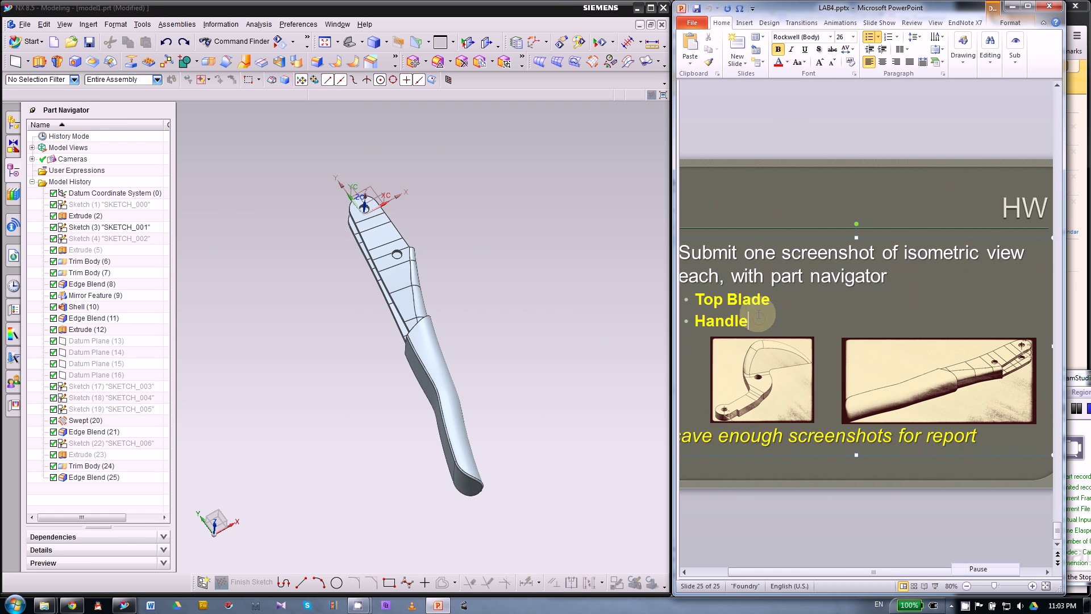
{"action": "left_click_drag", "start_coordinate": [759, 319], "coordinate": [697, 300]}
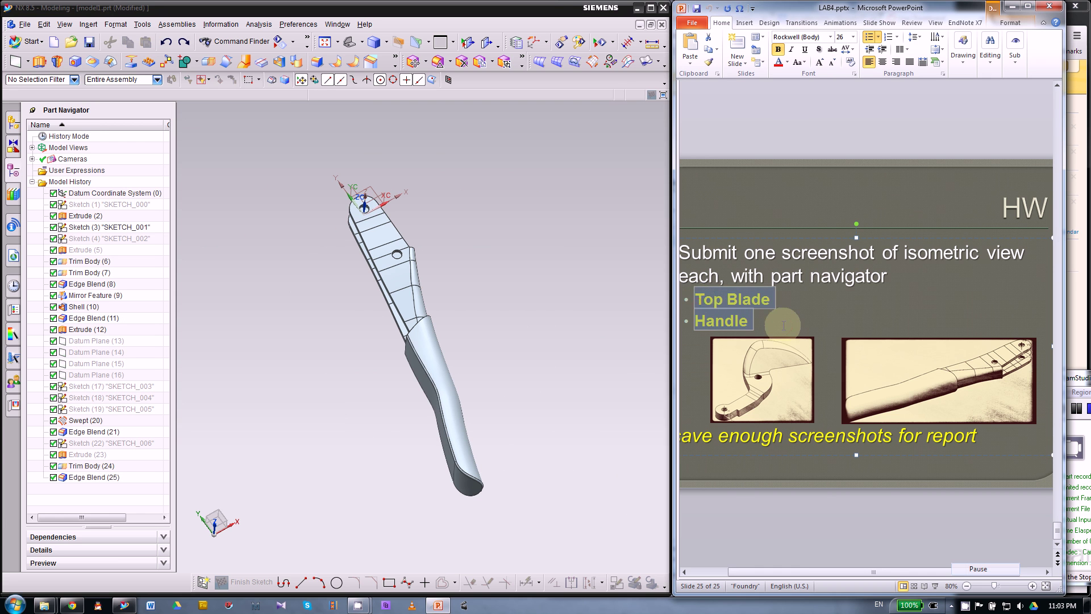
{"action": "left_click", "coordinate": [779, 307]}
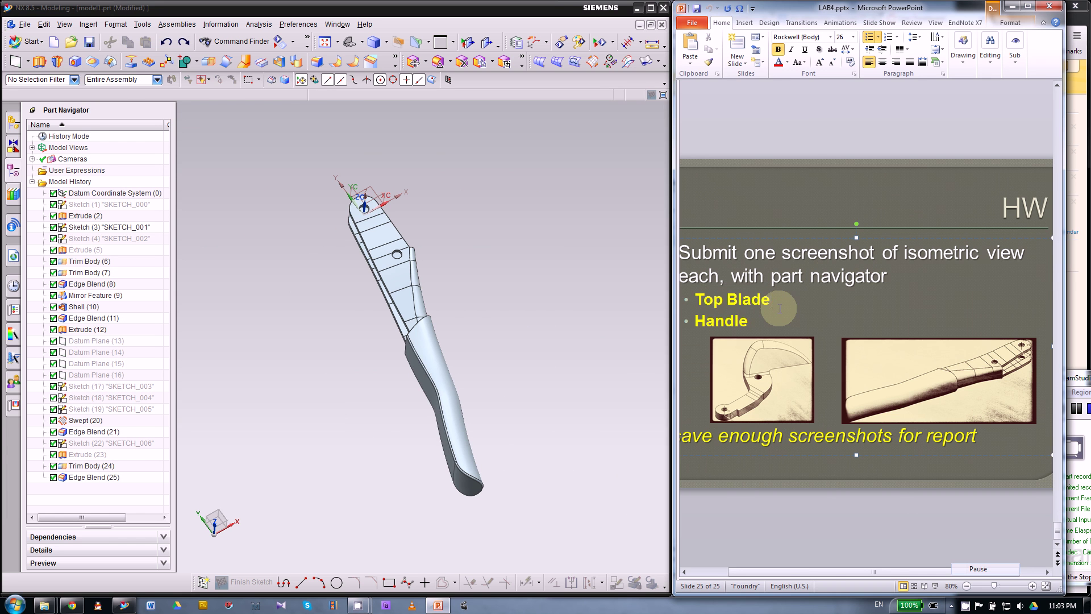
{"action": "left_click_drag", "start_coordinate": [749, 321], "coordinate": [699, 301]}
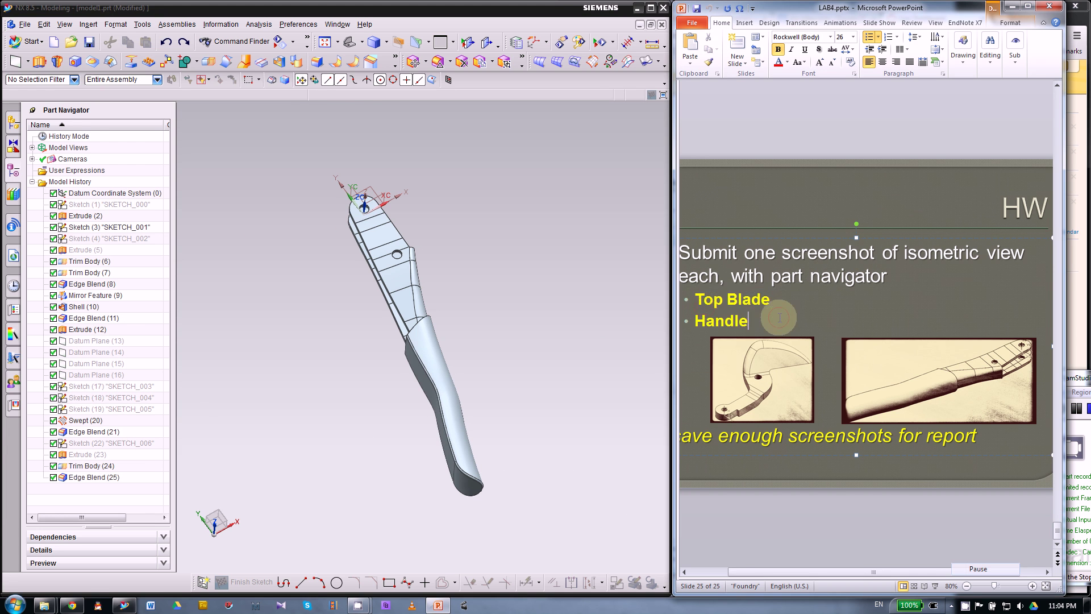
{"action": "left_click_drag", "start_coordinate": [788, 319], "coordinate": [710, 310]}
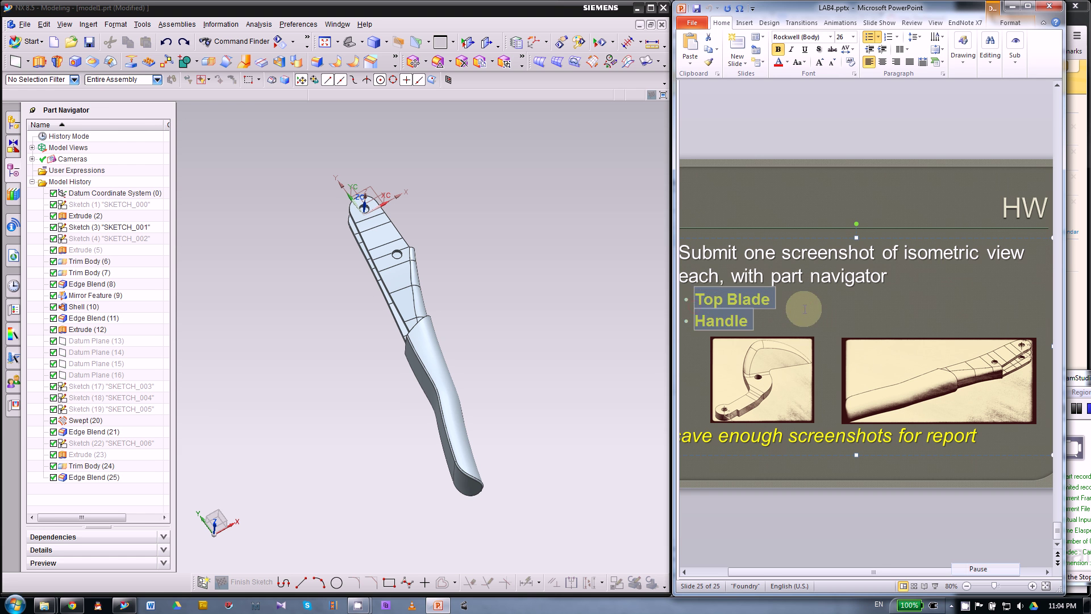
{"action": "left_click", "coordinate": [805, 309]}
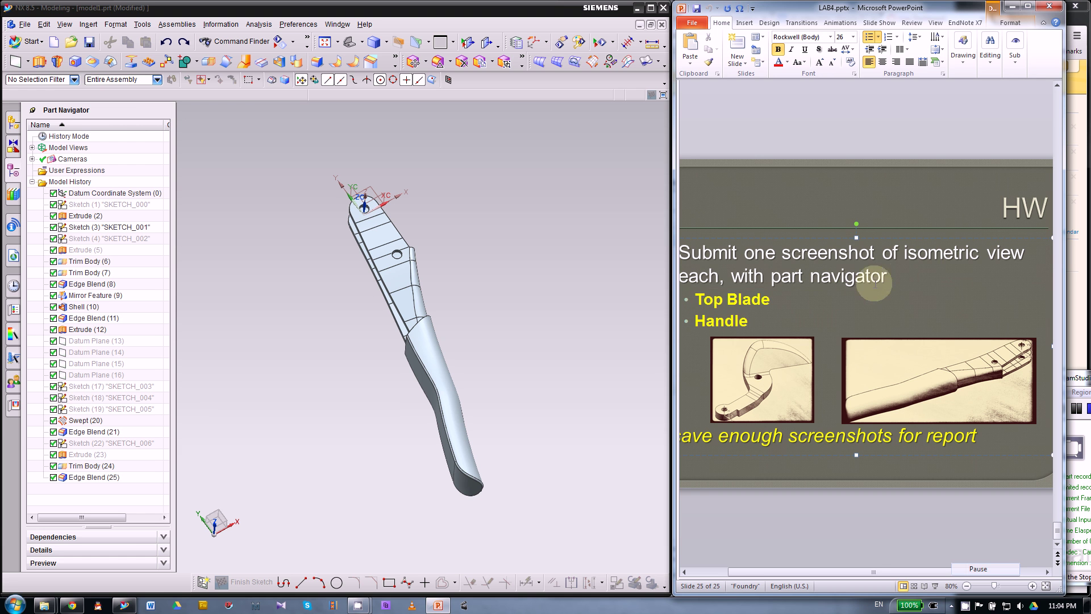
{"action": "left_click_drag", "start_coordinate": [892, 277], "coordinate": [763, 261]}
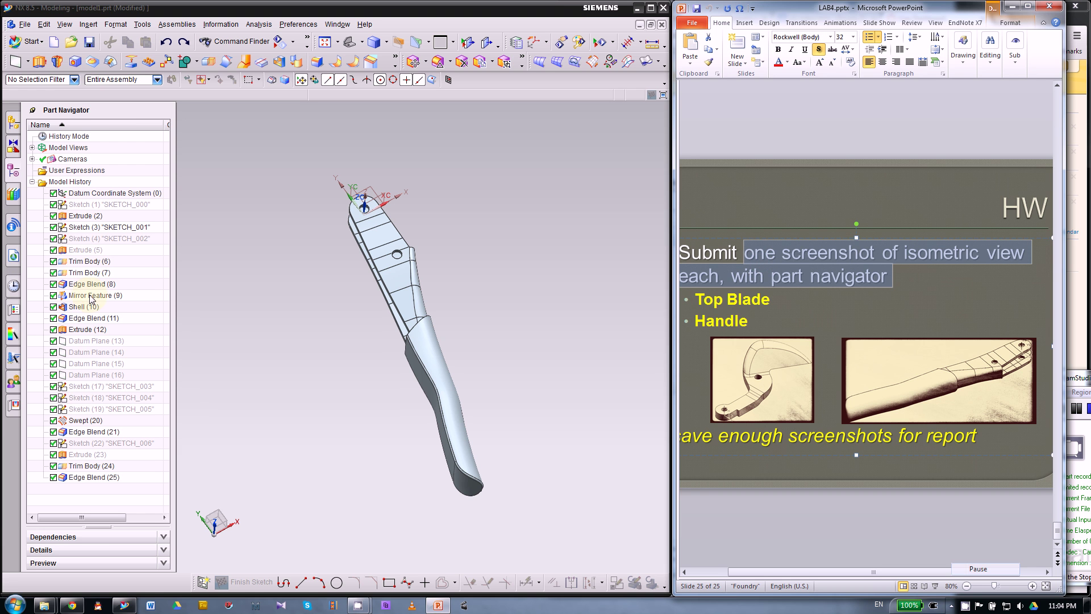
{"action": "left_click", "coordinate": [283, 299]}
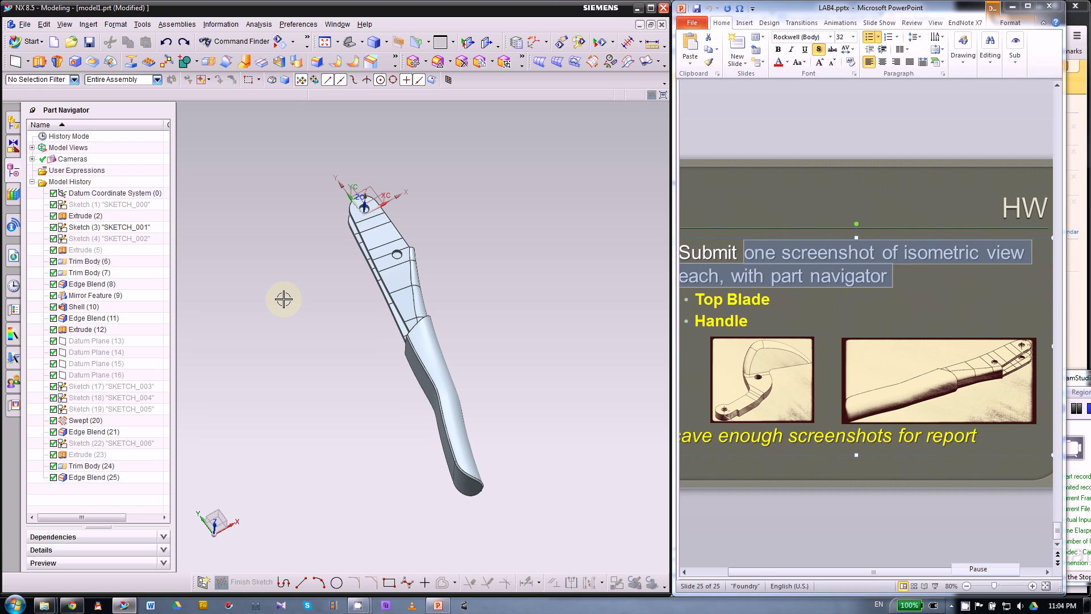